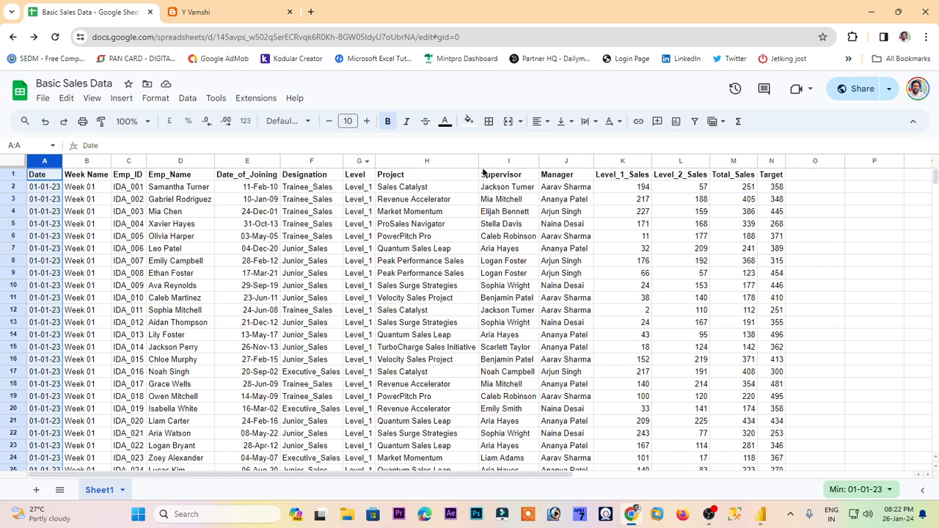
{"action": "left_click", "coordinate": [771, 162], "text": "shift"}
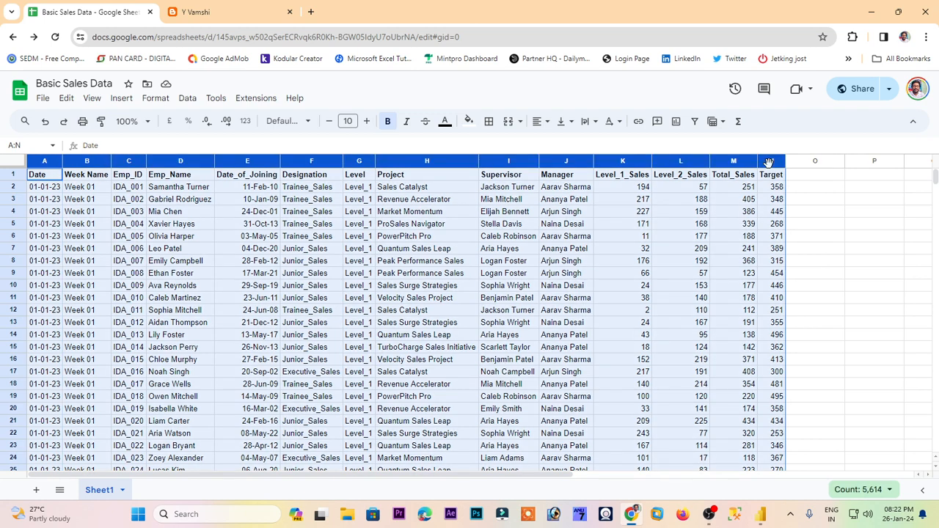
{"action": "left_click", "coordinate": [438, 212]}
{"action": "left_click", "coordinate": [42, 98]}
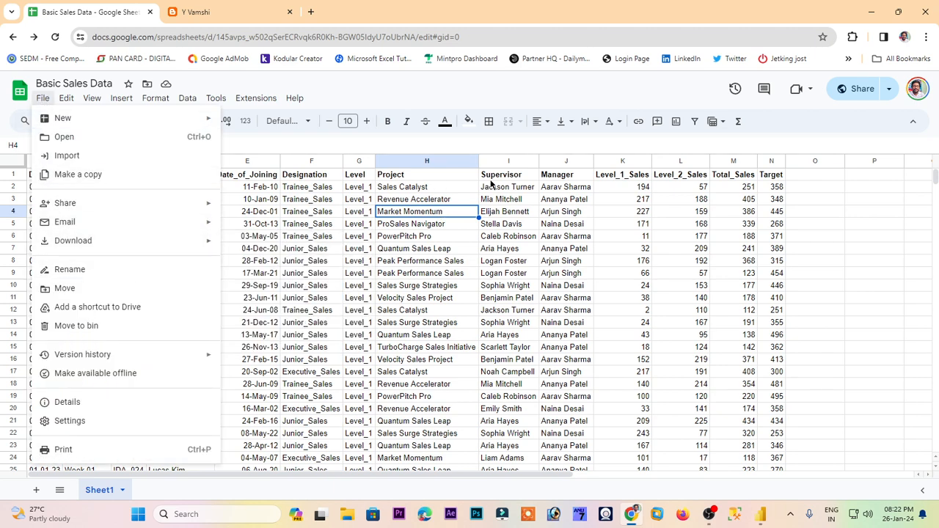
{"action": "left_click", "coordinate": [523, 262]}
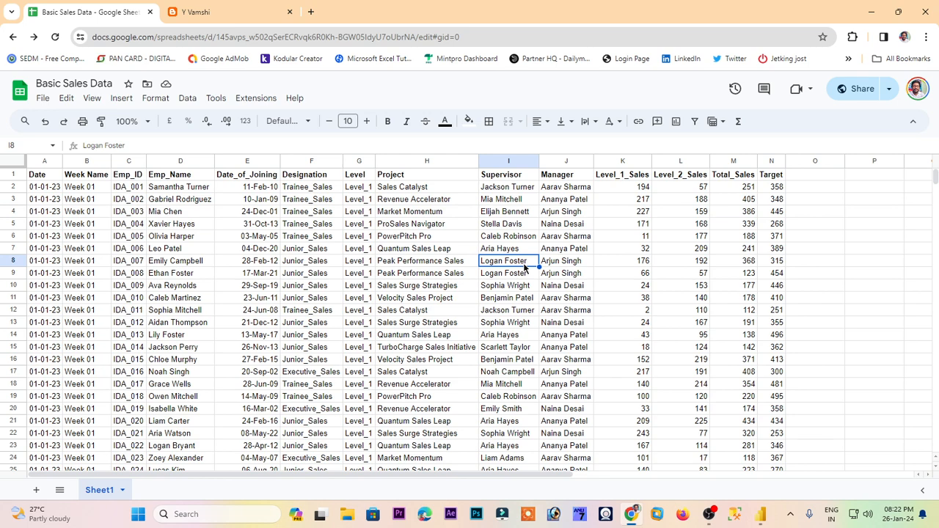
- Download the spreadsheet as a Microsoft Excel file named Basic Sales Data.xlsx to the Desktop folder
{"action": "left_click", "coordinate": [40, 101]}
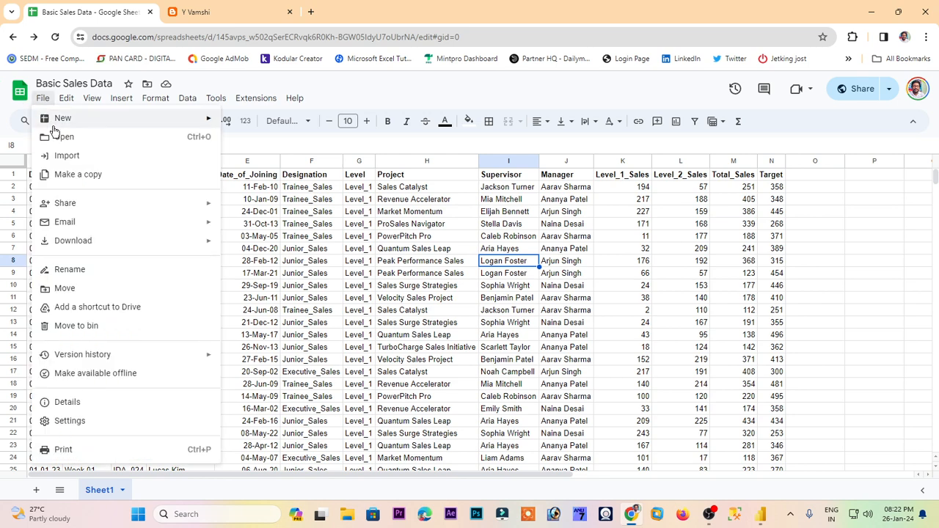
{"action": "mouse_move", "coordinate": [117, 243]}
{"action": "left_click", "coordinate": [304, 246]}
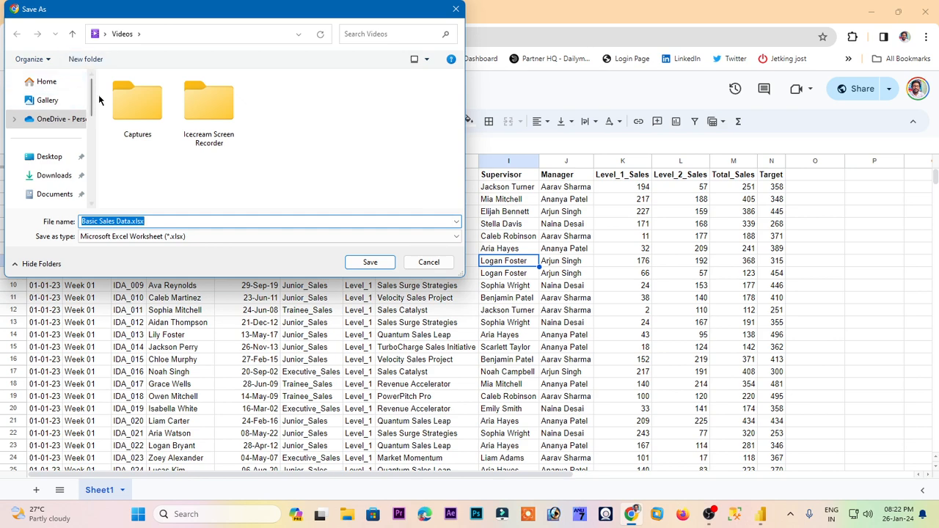
{"action": "left_click_drag", "start_coordinate": [92, 97], "coordinate": [91, 111]}
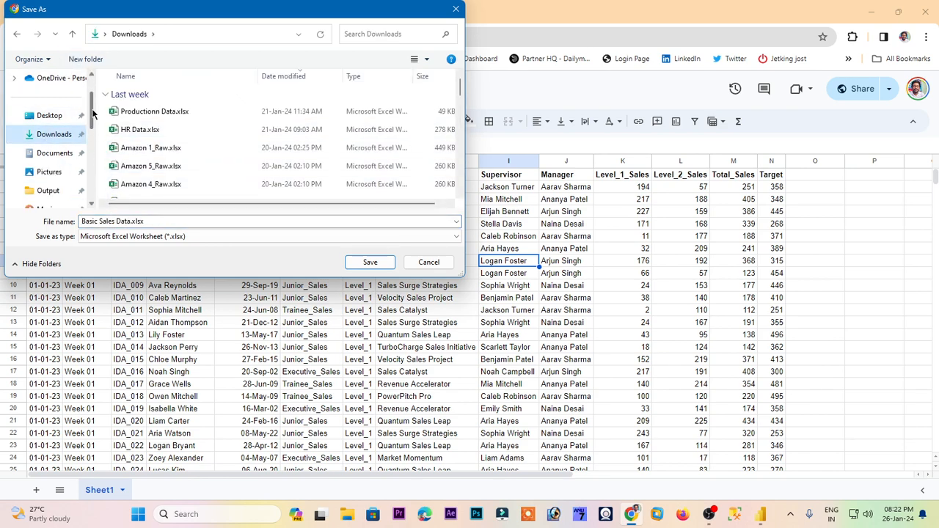
{"action": "left_click", "coordinate": [49, 116]}
{"action": "left_click", "coordinate": [362, 262]}
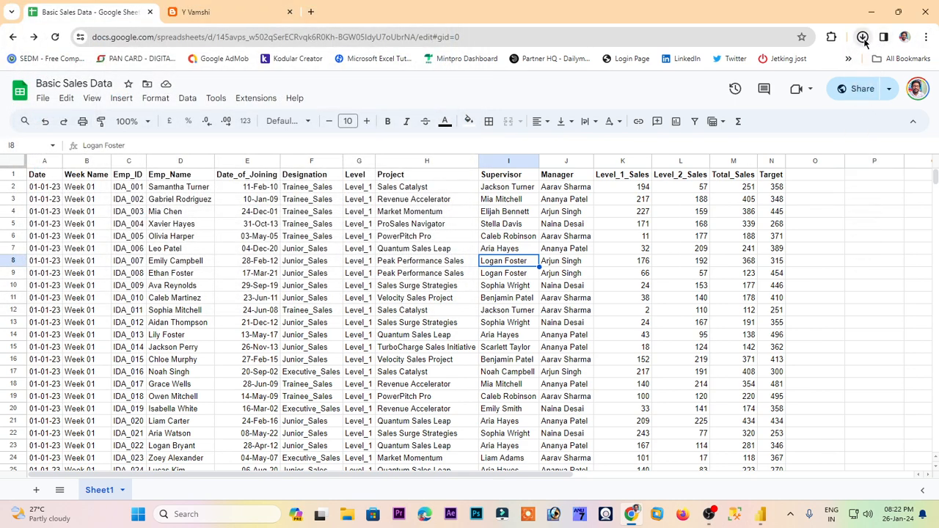
{"action": "left_click", "coordinate": [863, 36]}
{"action": "left_click", "coordinate": [585, 103]}
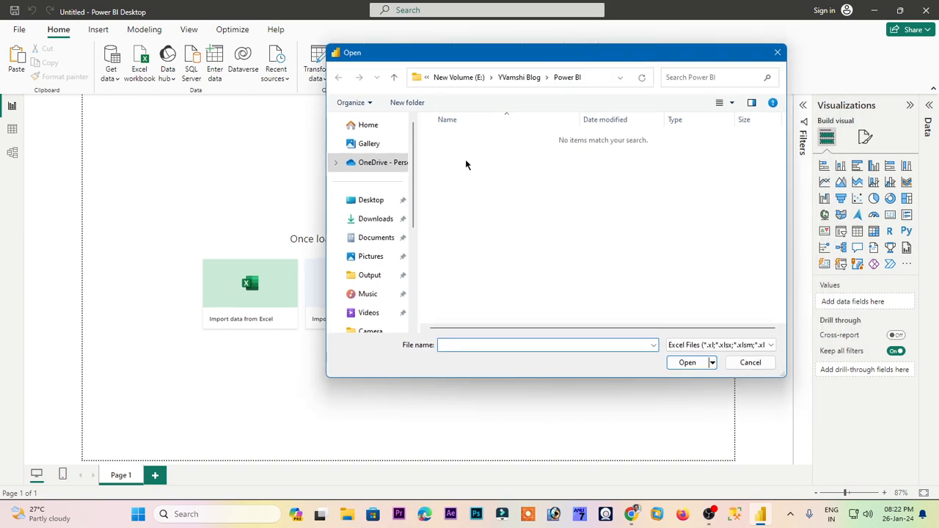
- Import the Basic Sales Data.xlsx workbook from the Desktop folder into Power BI Desktop
{"action": "left_click", "coordinate": [364, 219]}
{"action": "left_click", "coordinate": [367, 199]}
{"action": "left_click", "coordinate": [475, 138]}
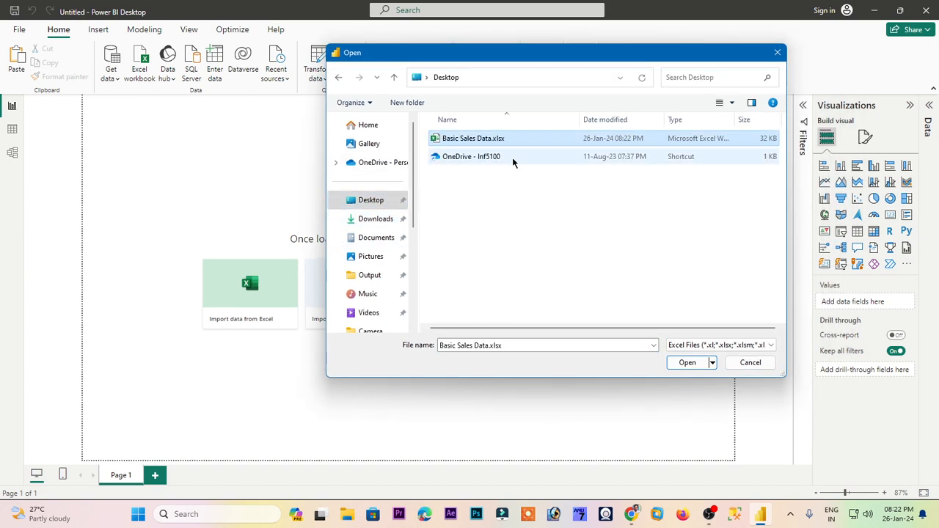
{"action": "left_click", "coordinate": [687, 362]}
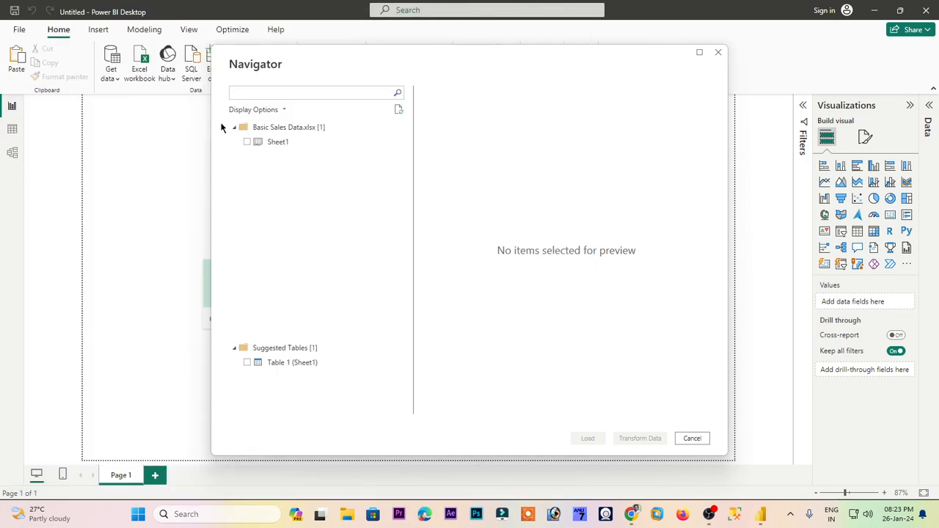
- Include Sheet1 of the workbook and open it in the Power Query Editor to transform the data
{"action": "left_click", "coordinate": [271, 144]}
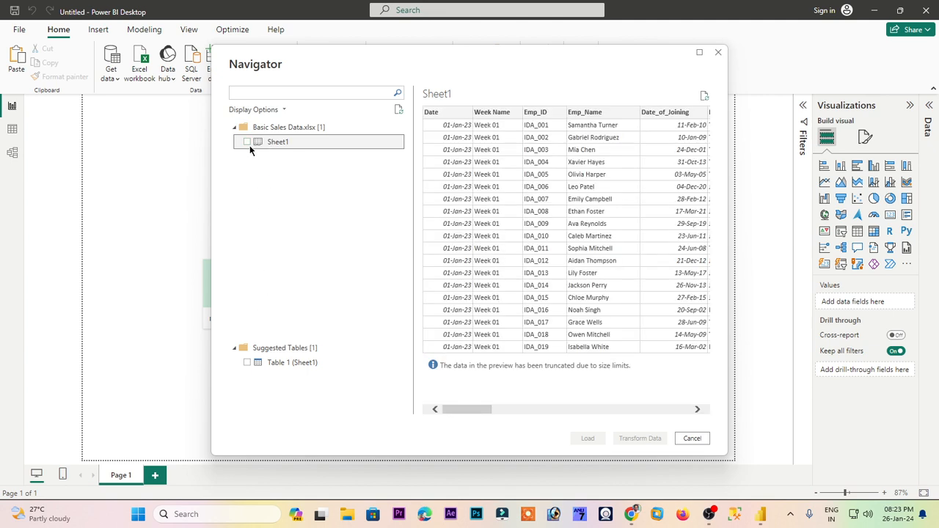
{"action": "left_click", "coordinate": [247, 142]}
{"action": "left_click_drag", "start_coordinate": [505, 64], "coordinate": [473, 62]}
{"action": "mouse_move", "coordinate": [450, 409]}
{"action": "left_mouse_down"}
{"action": "mouse_move", "coordinate": [667, 406]}
{"action": "mouse_move", "coordinate": [419, 413]}
{"action": "mouse_move", "coordinate": [661, 409]}
{"action": "mouse_move", "coordinate": [433, 413]}
{"action": "left_mouse_up"}
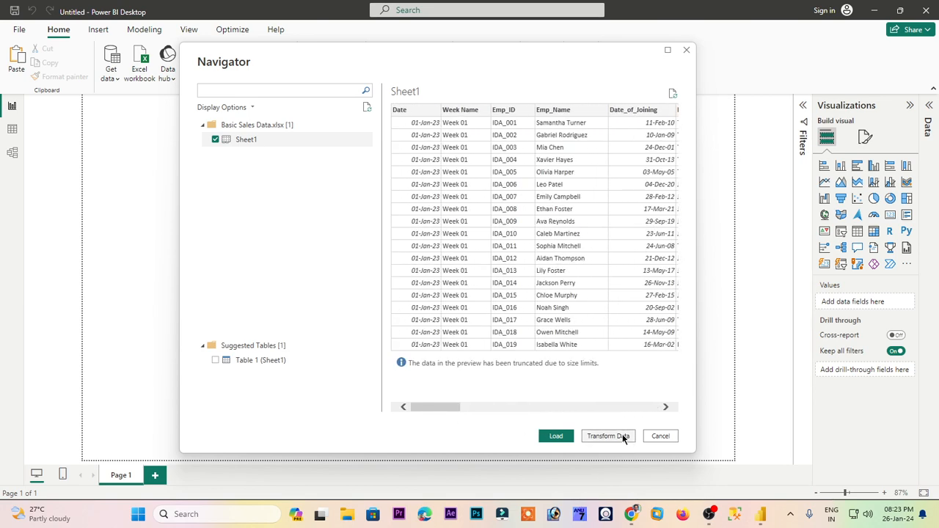
{"action": "key", "text": "alt+Tab"}
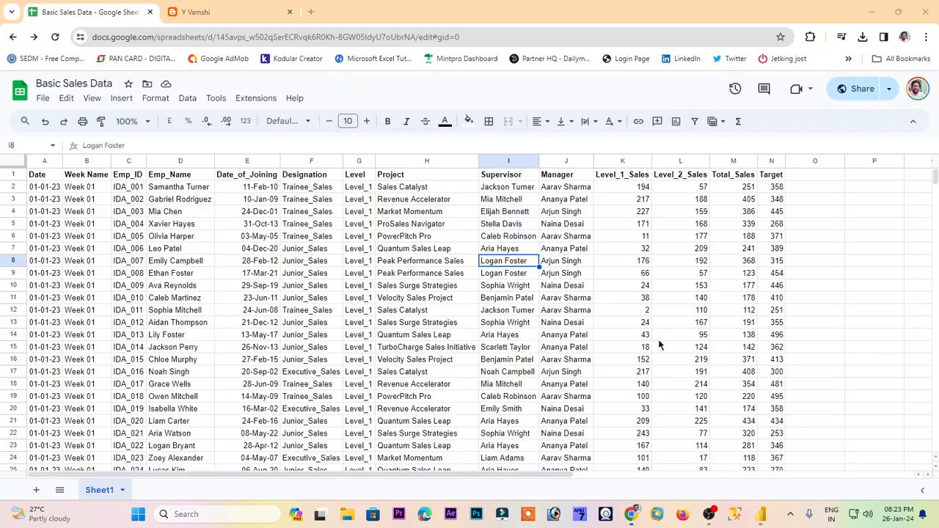
{"action": "left_click", "coordinate": [872, 13]}
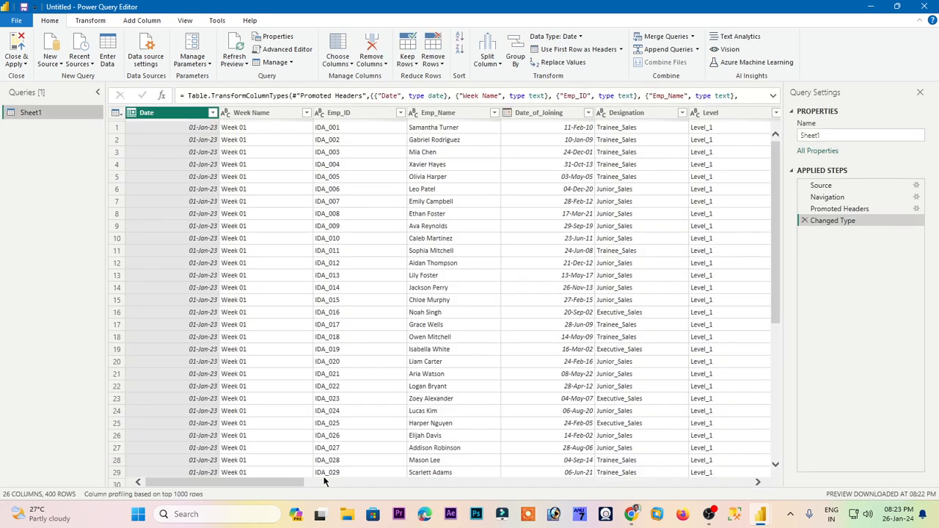
- Remove the empty columns Column15 through Column26 from the Sheet1 query
{"action": "left_click_drag", "start_coordinate": [288, 486], "coordinate": [523, 497]}
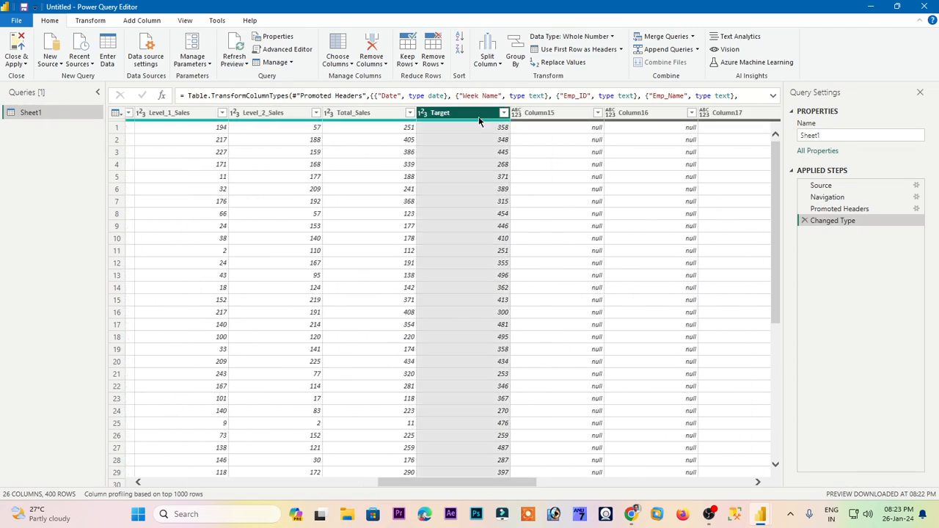
{"action": "left_click", "coordinate": [569, 114]}
{"action": "left_click_drag", "start_coordinate": [530, 483], "coordinate": [778, 469]}
{"action": "left_click", "coordinate": [733, 112], "text": "shift"}
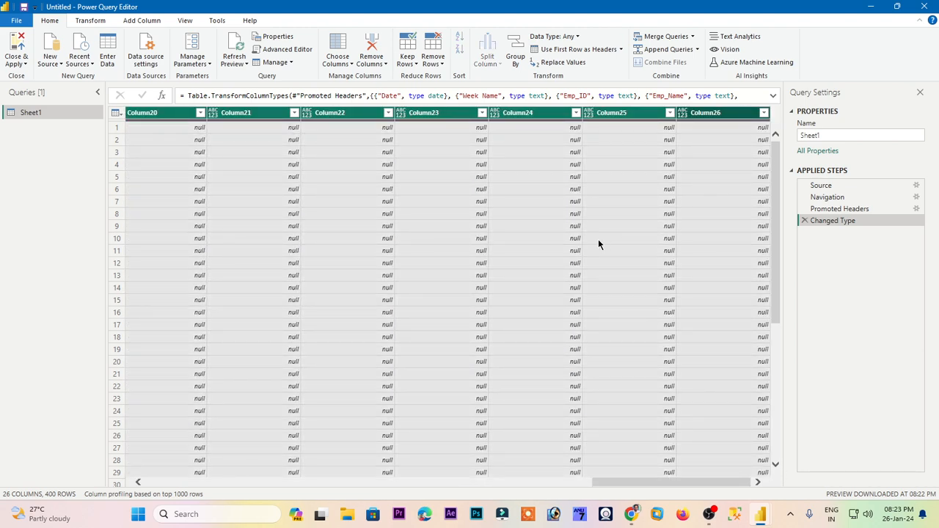
{"action": "left_click", "coordinate": [371, 60]}
{"action": "left_click", "coordinate": [396, 77]}
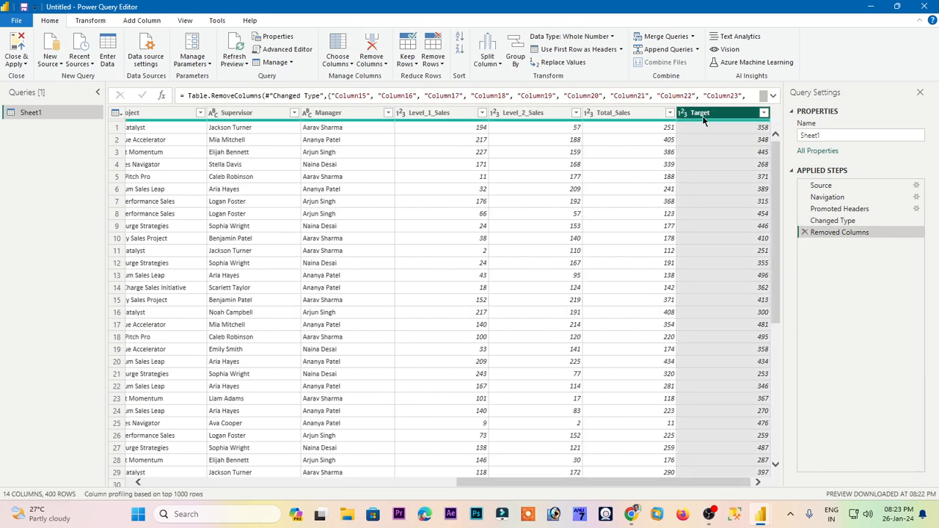
- Check the data types of the sales and date columns, and close and apply the query to load Sheet1 into the model
{"action": "left_click", "coordinate": [635, 113]}
{"action": "left_click", "coordinate": [536, 118]}
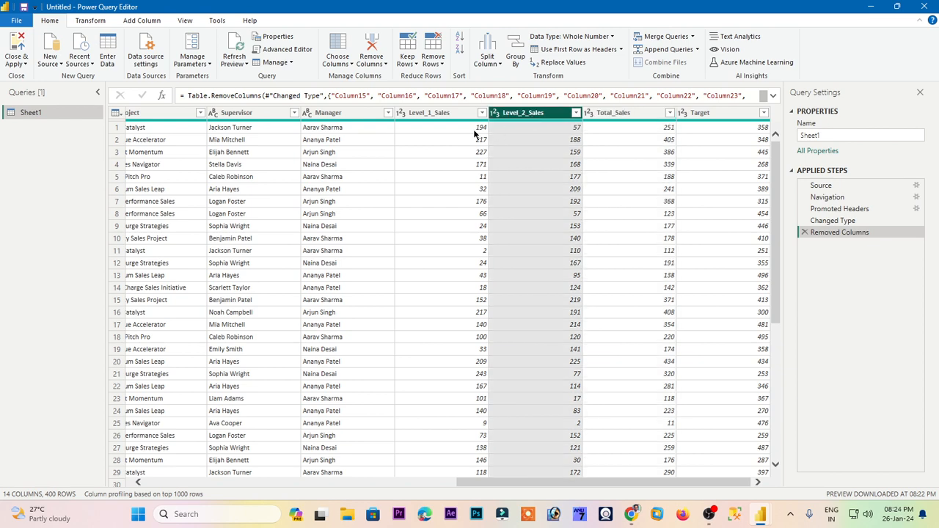
{"action": "left_click", "coordinate": [408, 118]}
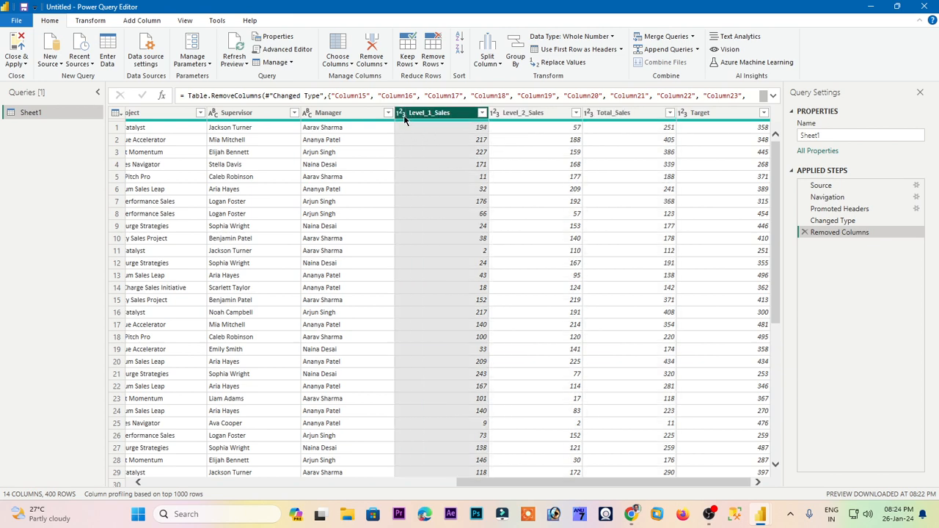
{"action": "left_click_drag", "start_coordinate": [551, 486], "coordinate": [235, 481]}
{"action": "left_click", "coordinate": [538, 114]}
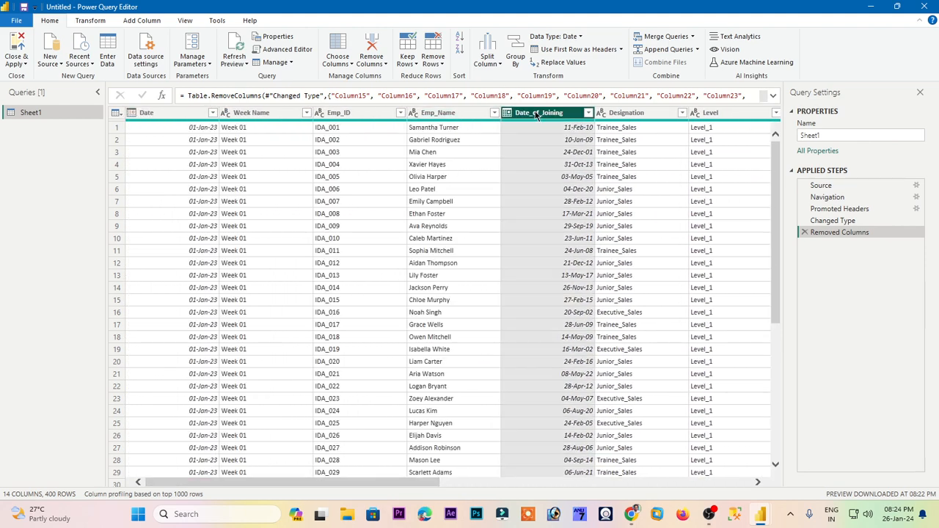
{"action": "left_click", "coordinate": [164, 114]}
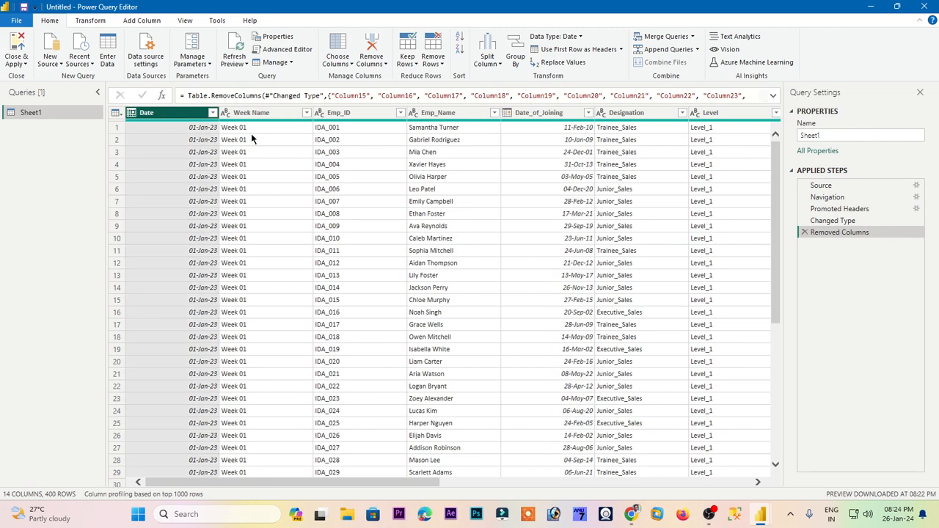
{"action": "left_click", "coordinate": [28, 66]}
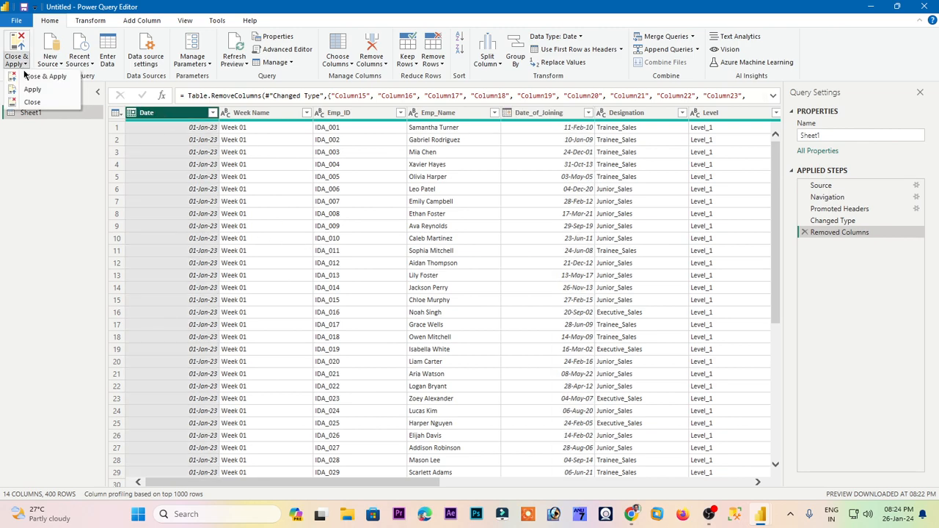
{"action": "left_click", "coordinate": [37, 76]}
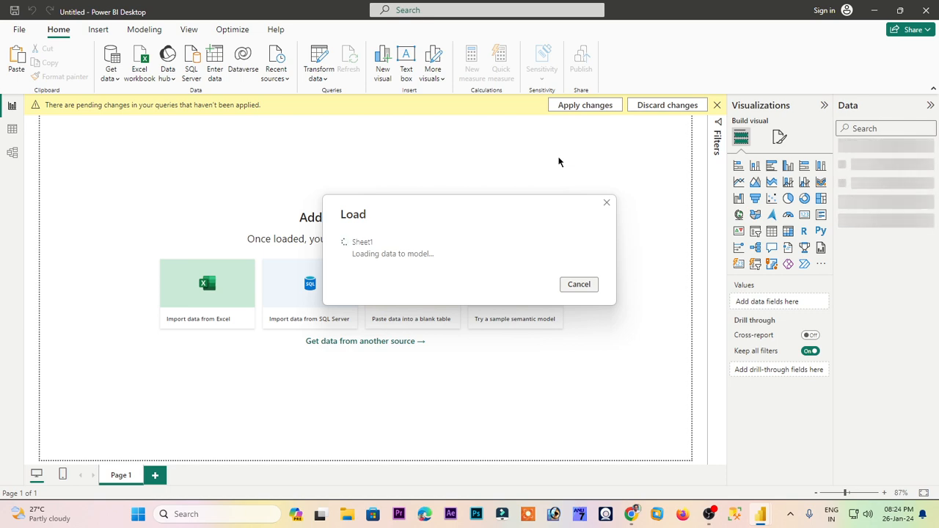
- Switch to the Basic Sales Data spreadsheet in Google Sheets and review its date, employee ID, employee name and joining date columns
{"action": "left_click", "coordinate": [632, 515]}
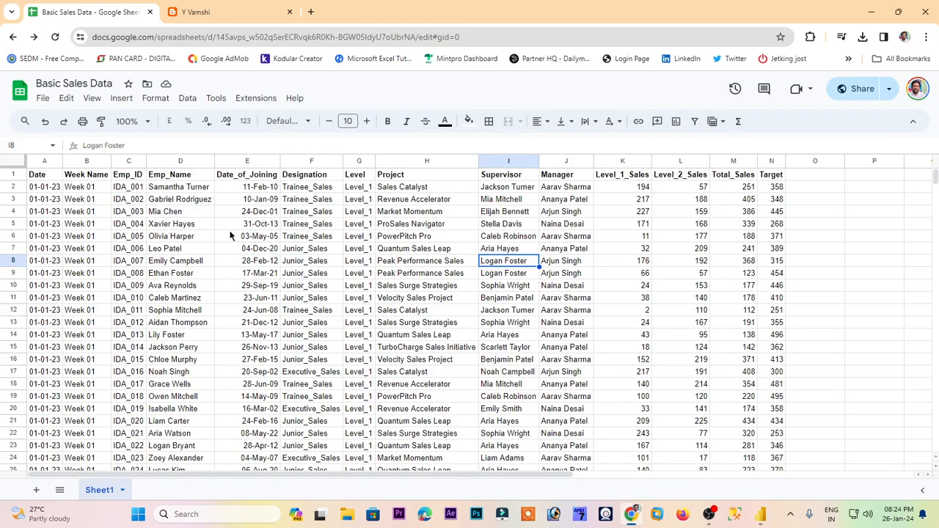
{"action": "left_click", "coordinate": [194, 226]}
{"action": "left_click", "coordinate": [176, 160]}
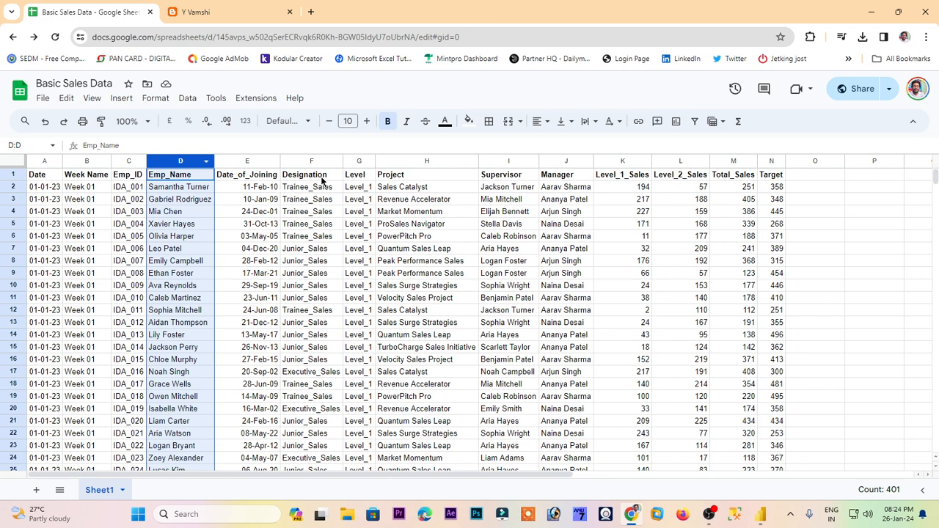
{"action": "left_click", "coordinate": [47, 162]}
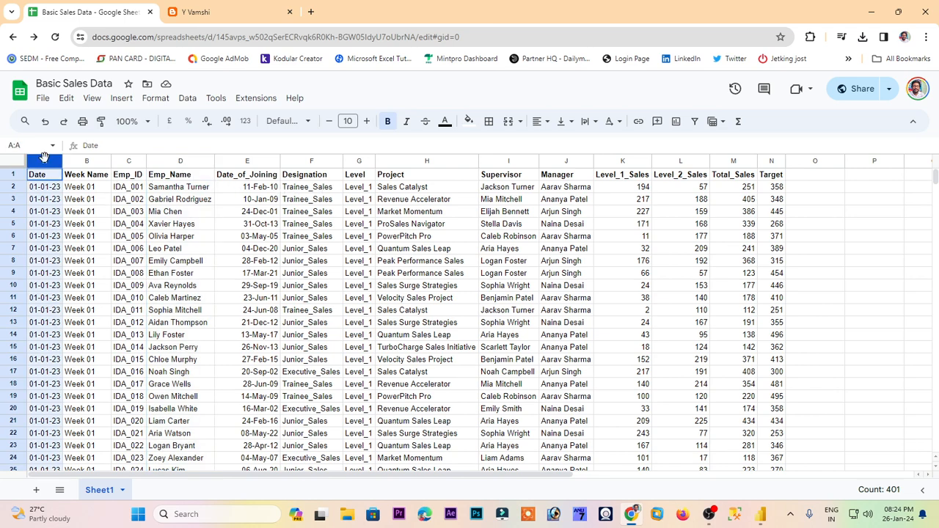
{"action": "left_click", "coordinate": [159, 162]}
{"action": "left_click", "coordinate": [247, 160]}
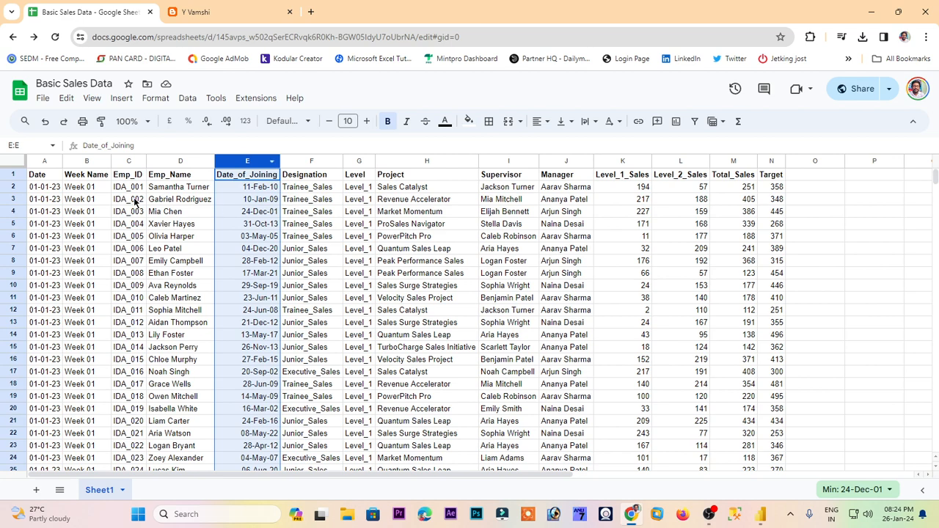
{"action": "left_click", "coordinate": [174, 162]}
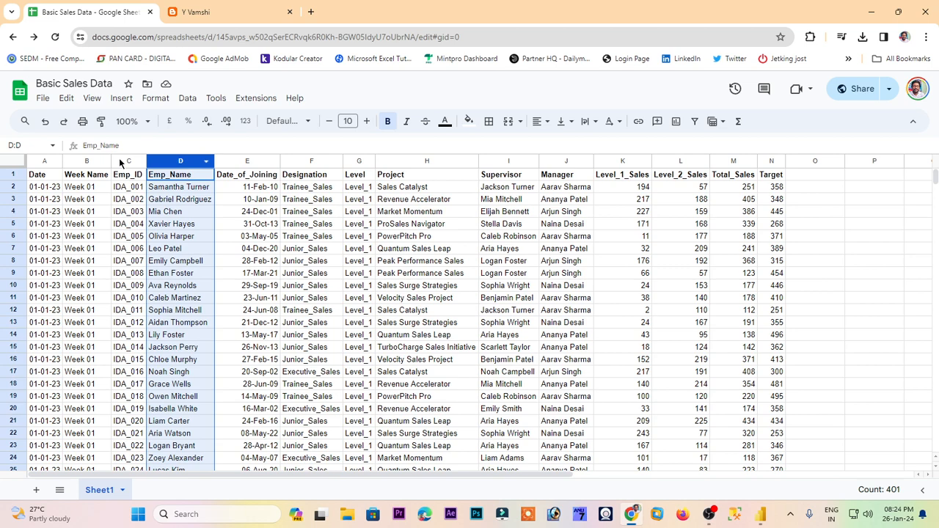
{"action": "left_click", "coordinate": [121, 162]}
{"action": "left_click", "coordinate": [42, 163]}
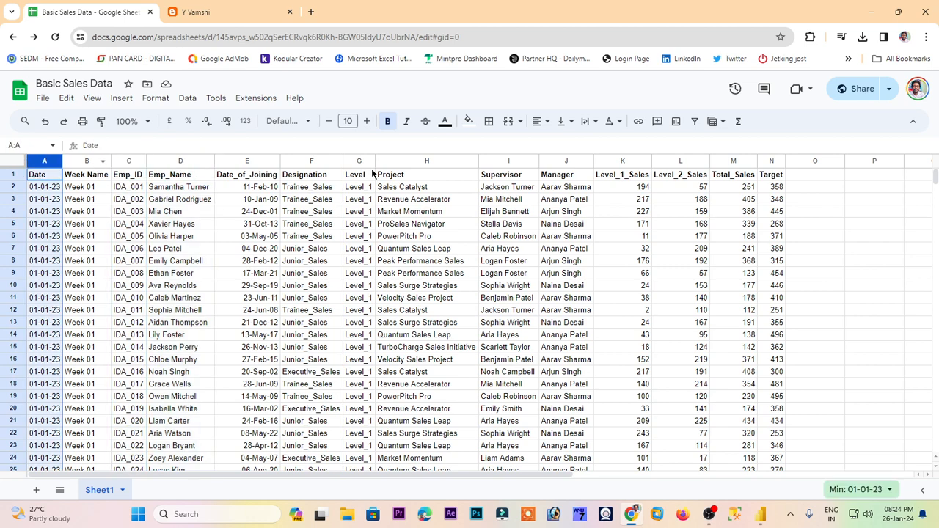
- Review the Project, Supervisor, Manager, Level_1_Sales, Level_2_Sales, Total_Sales and Target columns of the source data
{"action": "left_click", "coordinate": [381, 161]}
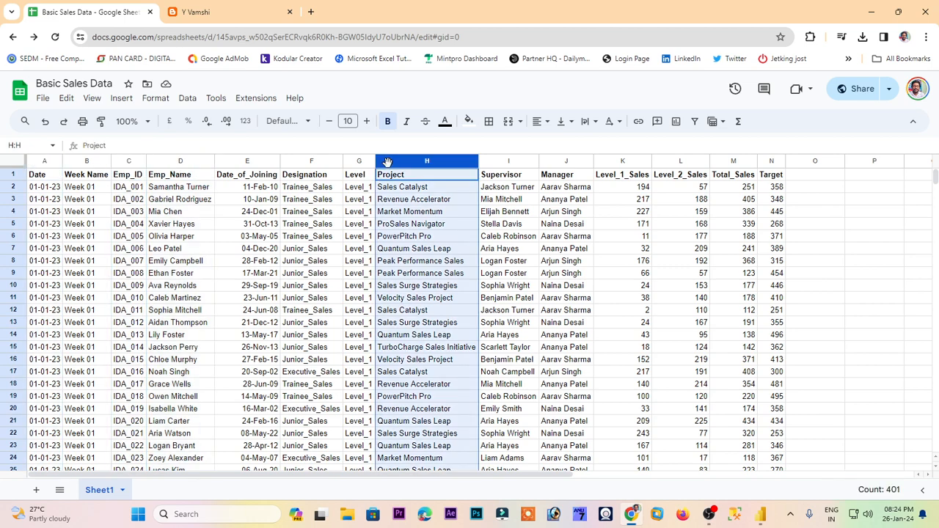
{"action": "left_click", "coordinate": [506, 162]}
{"action": "left_click", "coordinate": [571, 162]}
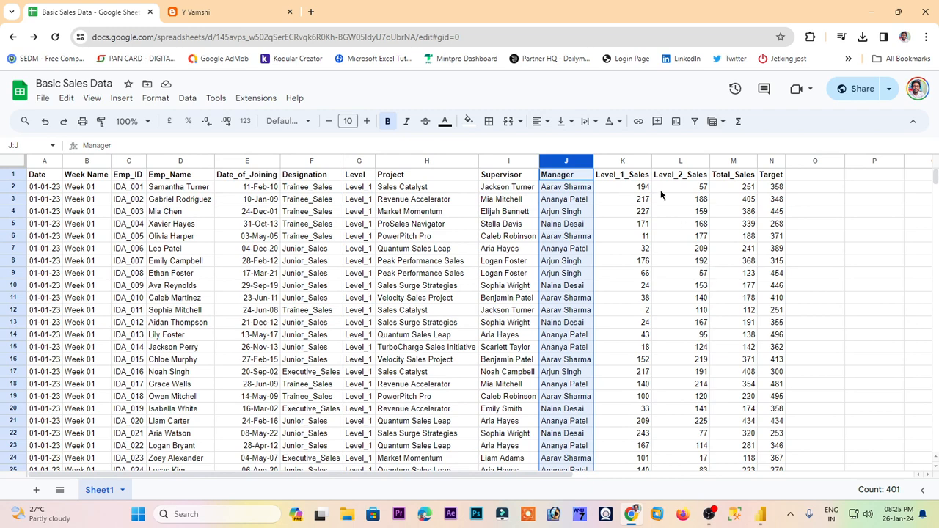
{"action": "left_click", "coordinate": [615, 162]}
{"action": "left_click", "coordinate": [685, 161]}
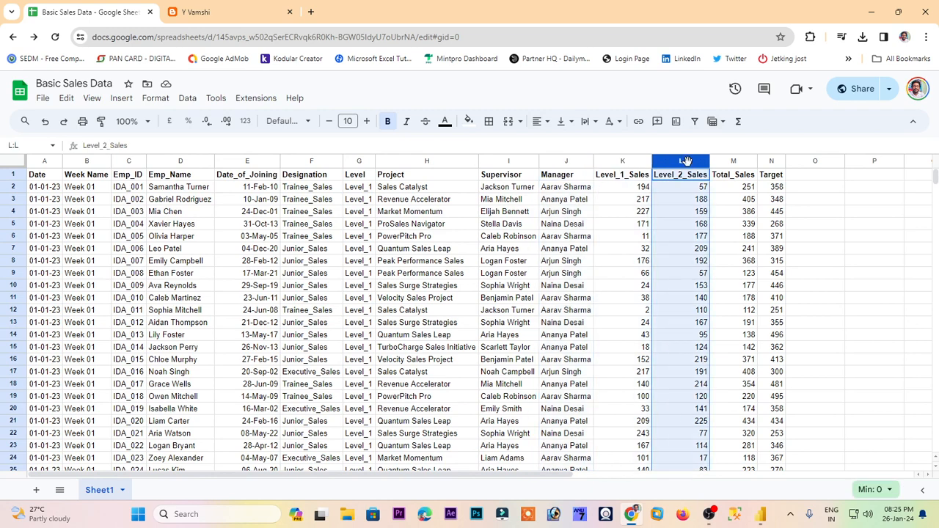
{"action": "left_click", "coordinate": [733, 162]}
{"action": "right_click", "coordinate": [778, 162]}
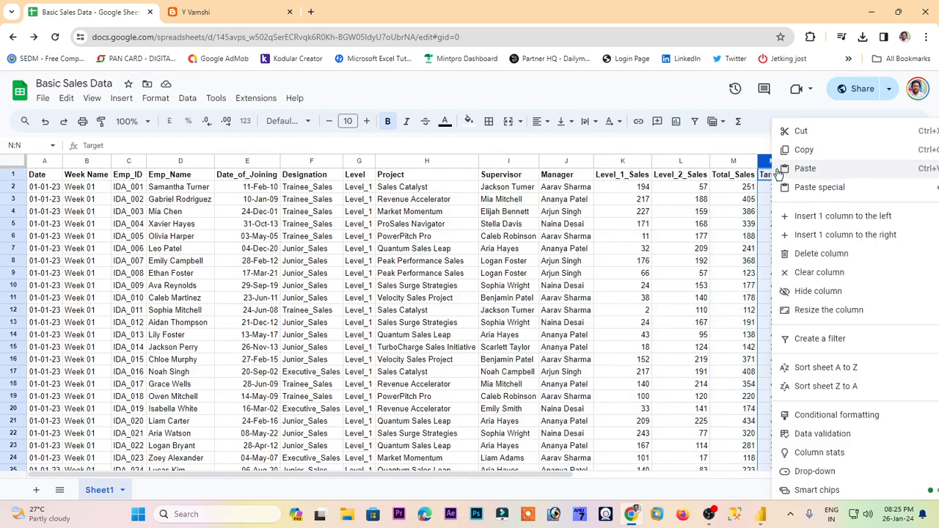
{"action": "left_click", "coordinate": [693, 207]}
{"action": "left_click", "coordinate": [791, 189]}
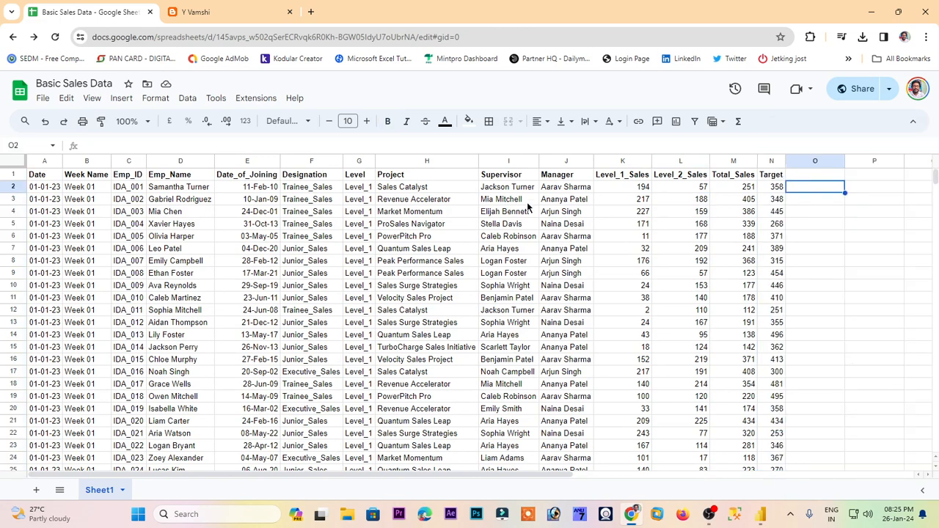
{"action": "left_click", "coordinate": [366, 228]}
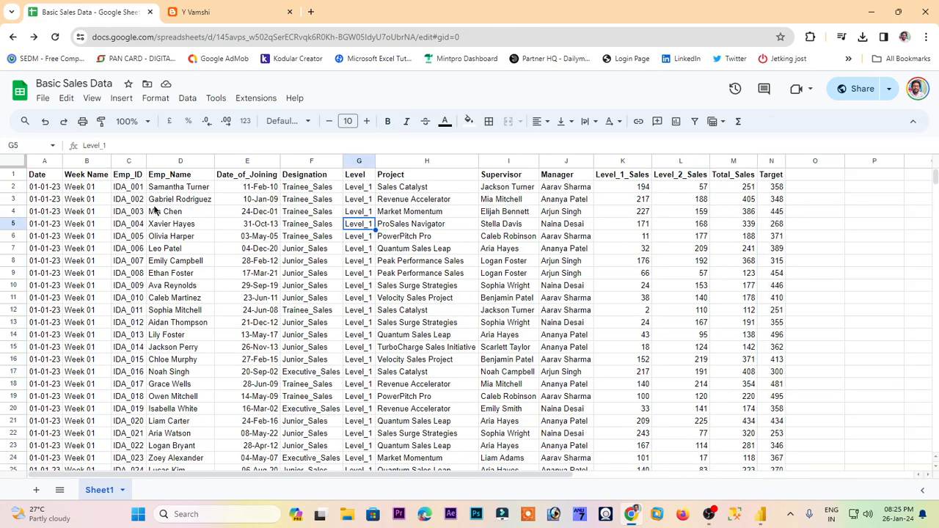
- Look over the Project, Supervisor, Manager, Total_Sales, Target, Emp_Name and Date columns once more
{"action": "left_click", "coordinate": [413, 162]}
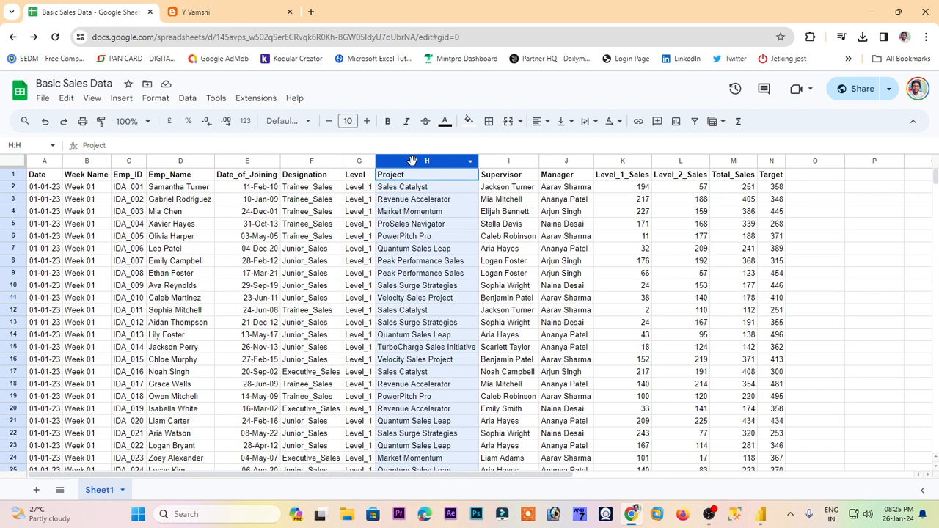
{"action": "left_click", "coordinate": [511, 161]}
{"action": "left_click", "coordinate": [565, 161]}
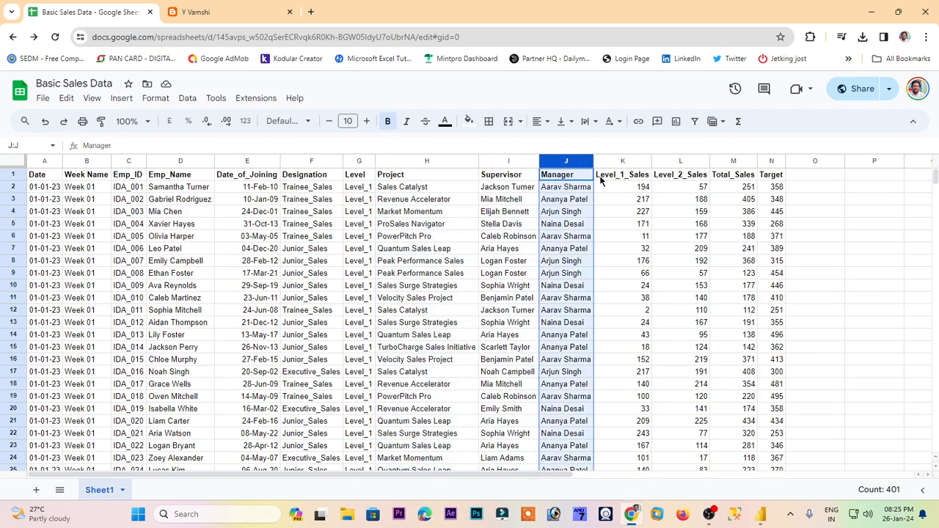
{"action": "left_click", "coordinate": [733, 161]}
{"action": "right_click", "coordinate": [771, 161]}
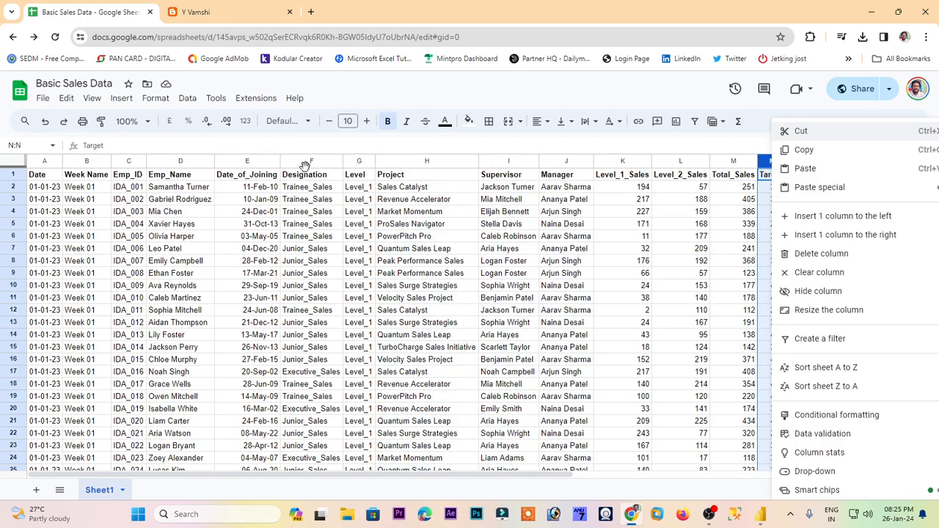
{"action": "left_click", "coordinate": [209, 161]}
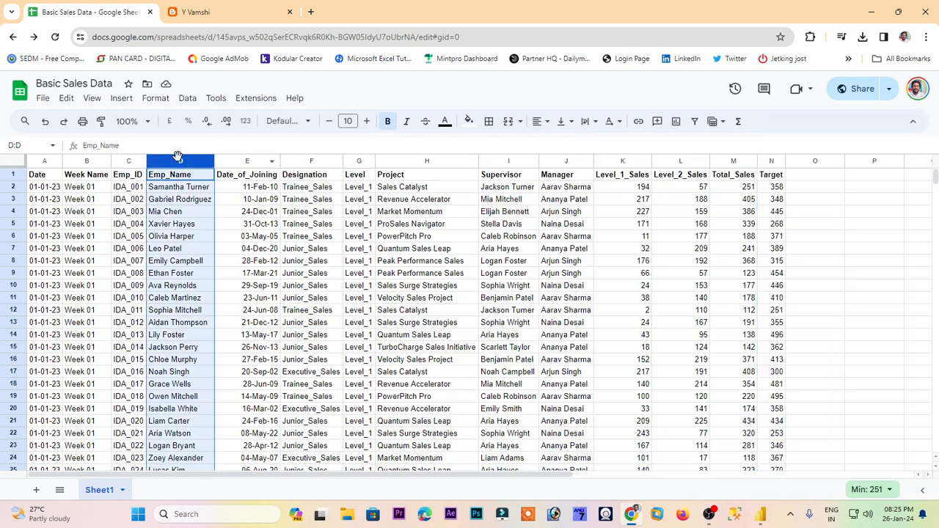
{"action": "left_click", "coordinate": [45, 162]}
{"action": "left_click", "coordinate": [340, 239]}
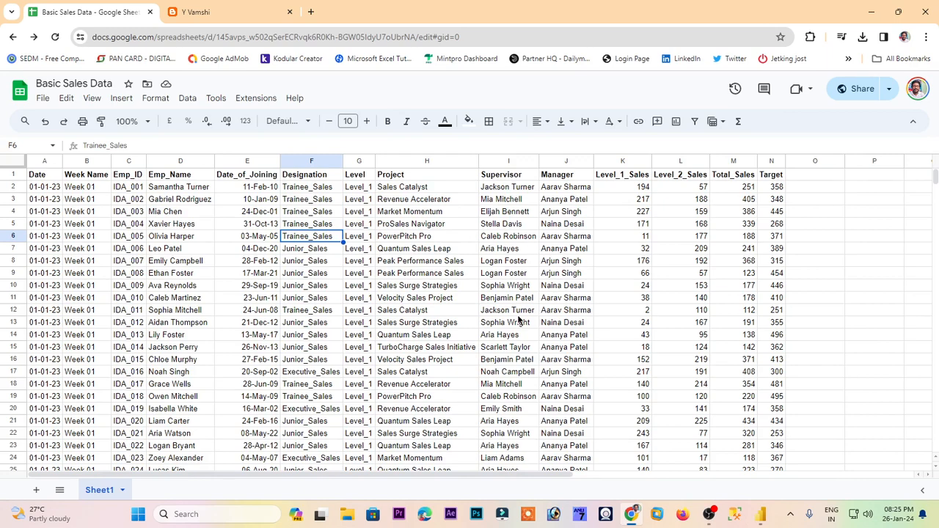
- Add a filter to the data and limit the Supervisor column to the first supervisor listed
{"action": "left_click", "coordinate": [519, 174]}
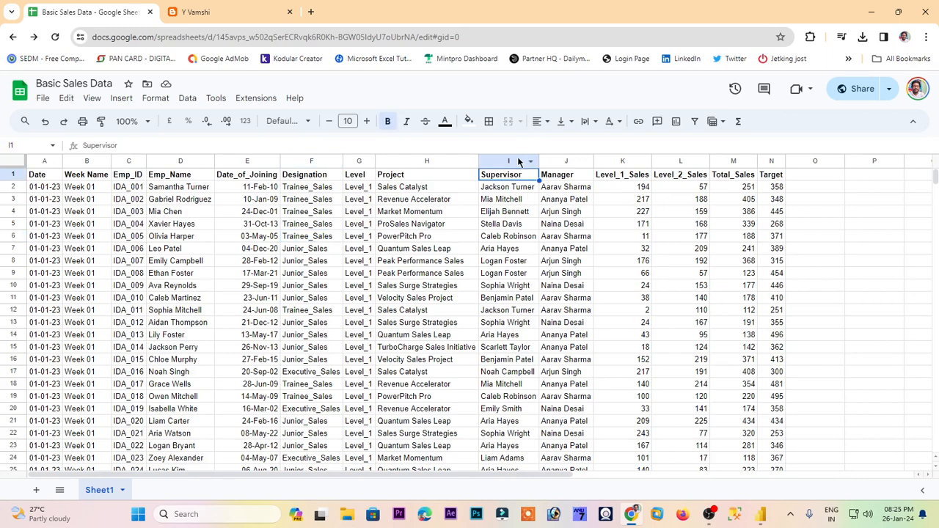
{"action": "left_click", "coordinate": [518, 161]}
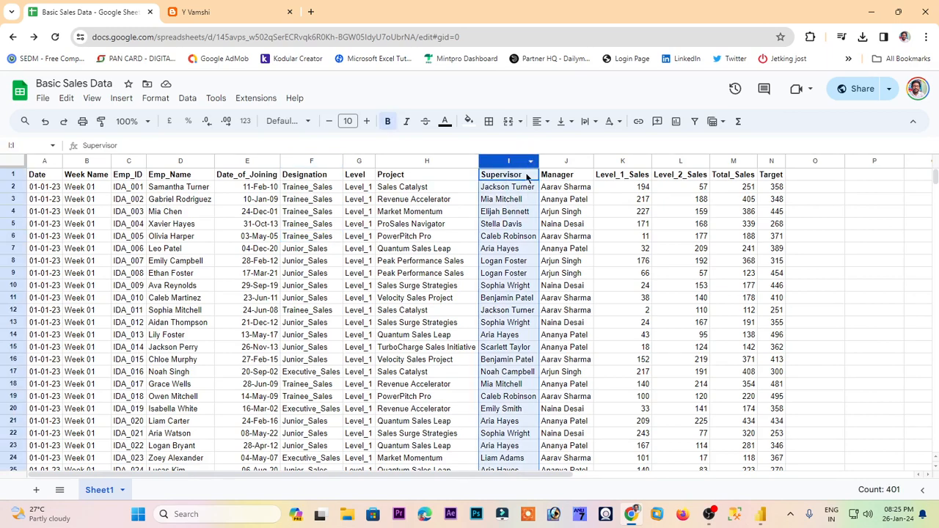
{"action": "left_click", "coordinate": [517, 176]}
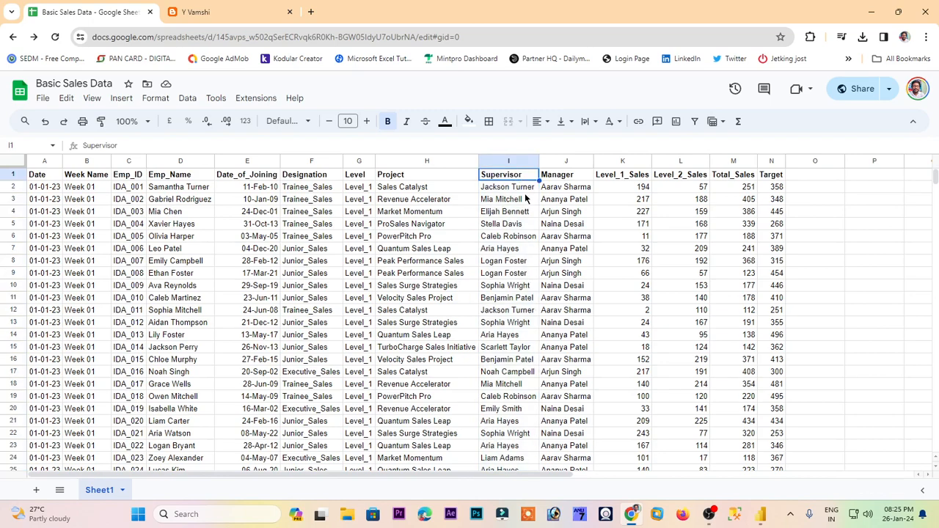
{"action": "left_click", "coordinate": [694, 121]}
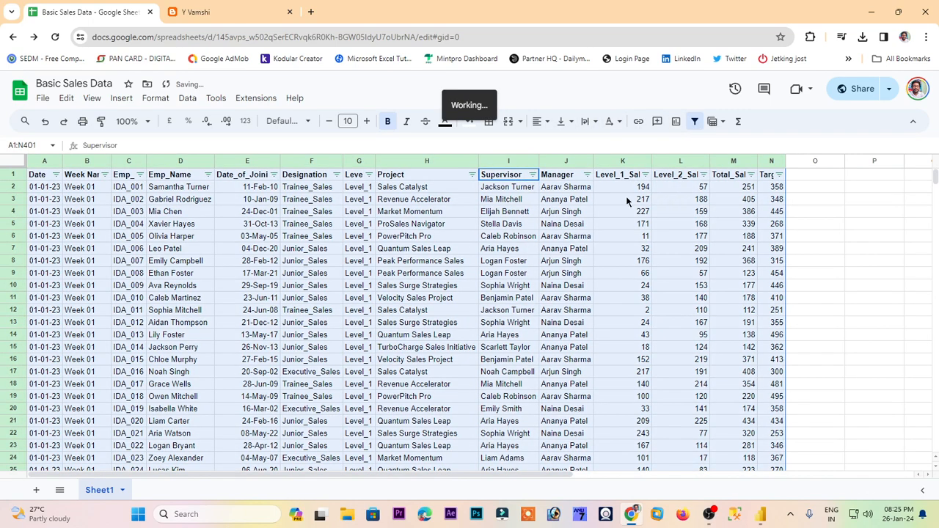
{"action": "left_click", "coordinate": [533, 174]}
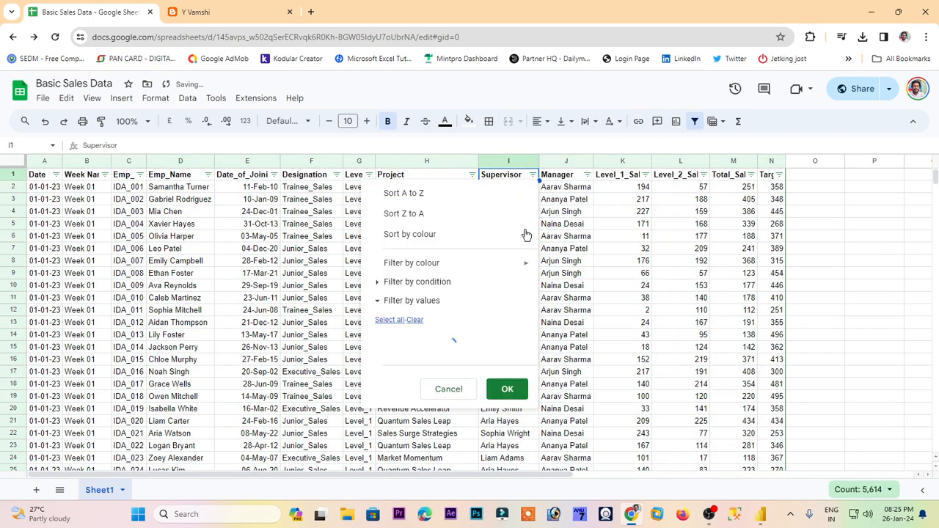
{"action": "left_click", "coordinate": [415, 319]}
{"action": "left_click", "coordinate": [425, 369]}
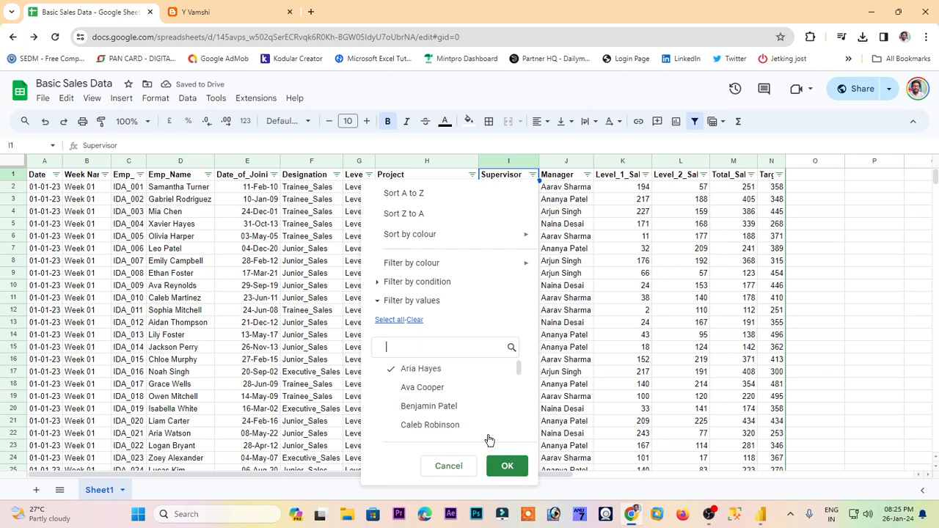
{"action": "left_click", "coordinate": [507, 469]}
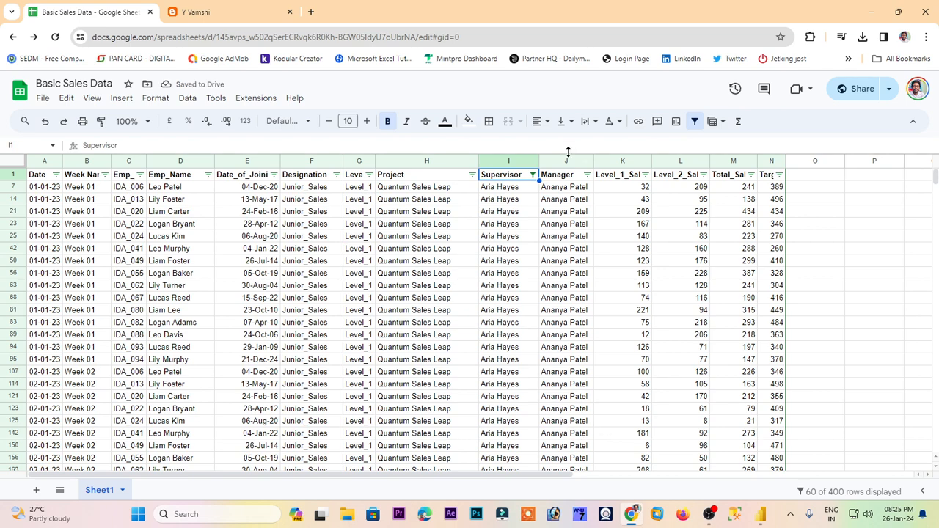
- Examine the employee names under the filtered supervisor, along with their Target and Total_Sales columns
{"action": "left_click", "coordinate": [208, 174]}
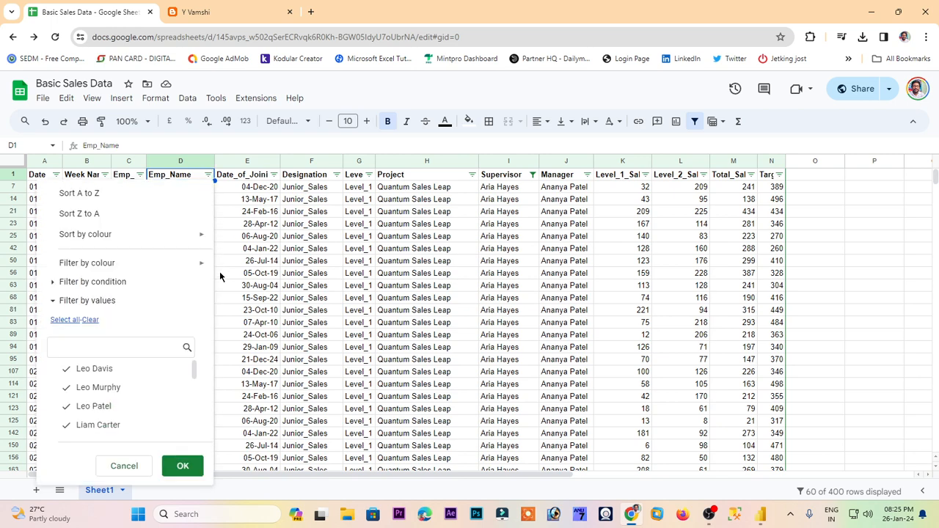
{"action": "left_click_drag", "start_coordinate": [199, 366], "coordinate": [195, 420]}
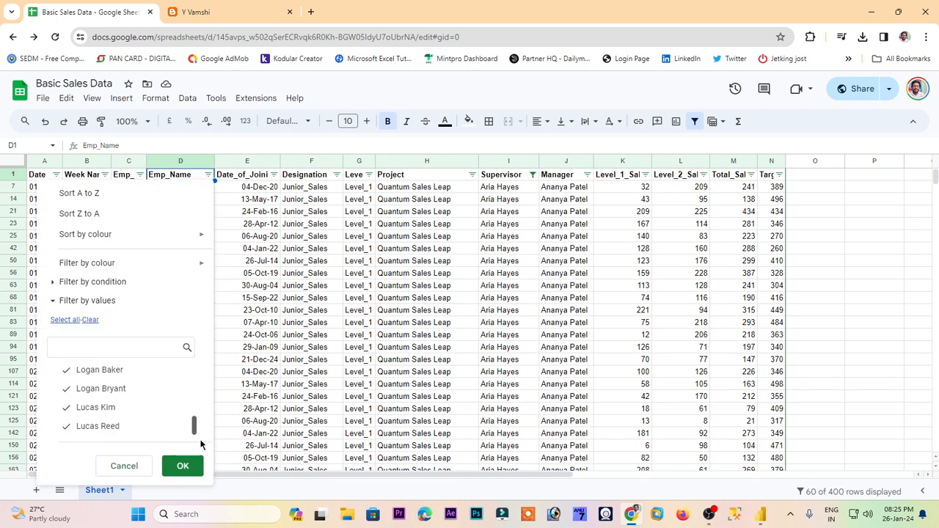
{"action": "left_click", "coordinate": [183, 466]}
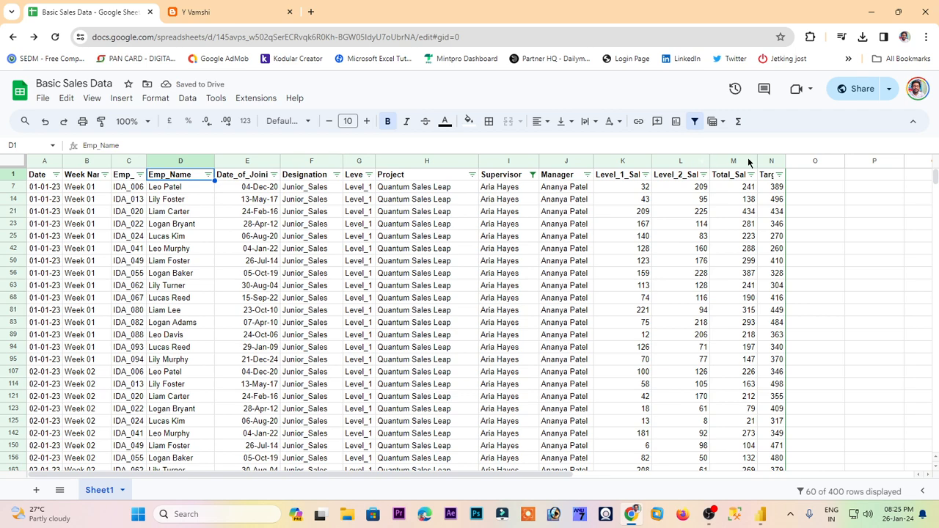
{"action": "left_click", "coordinate": [771, 157]}
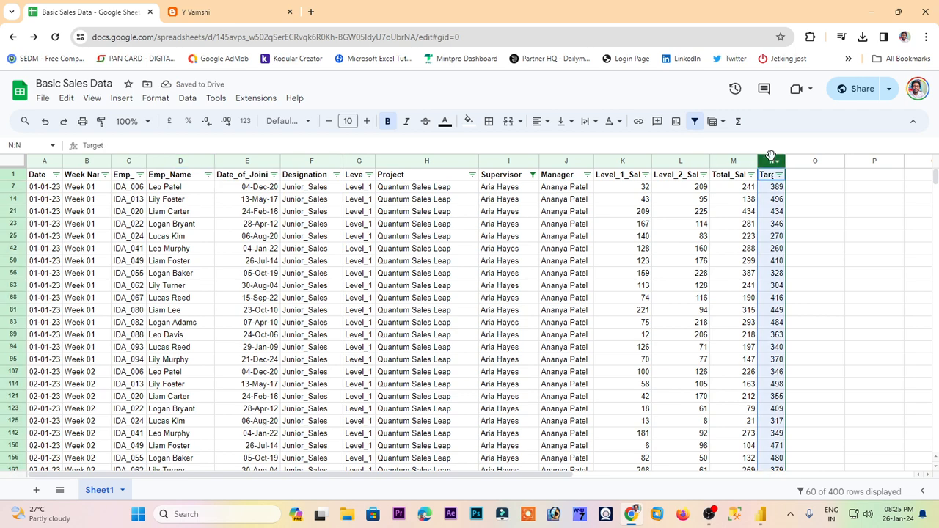
{"action": "left_click", "coordinate": [723, 158]}
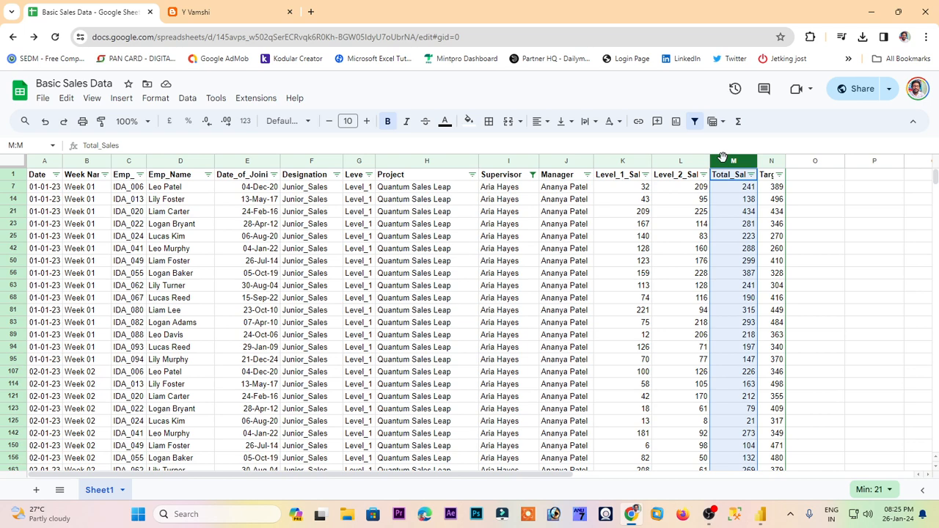
- Widen the Target column to show its full header, and remove the filter from the data
{"action": "left_click", "coordinate": [769, 211]}
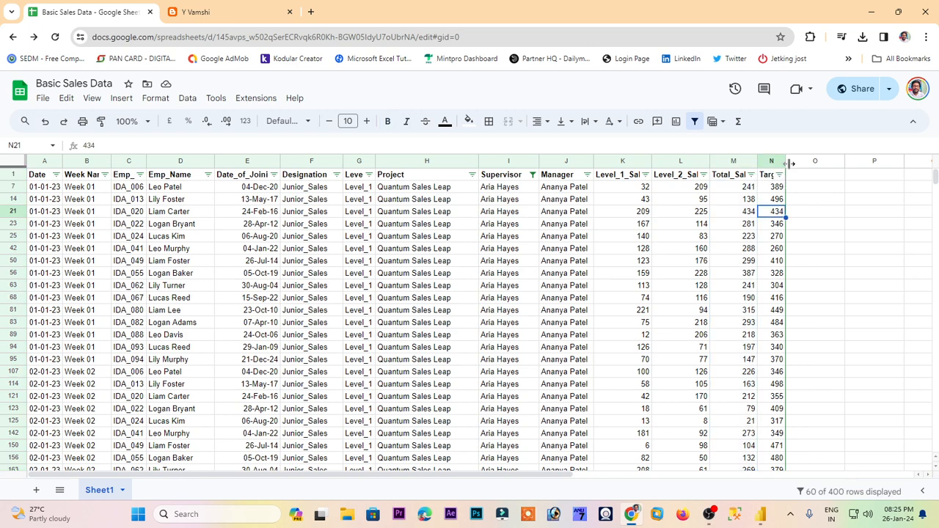
{"action": "left_click_drag", "start_coordinate": [785, 161], "coordinate": [830, 163]}
{"action": "left_click", "coordinate": [808, 200]}
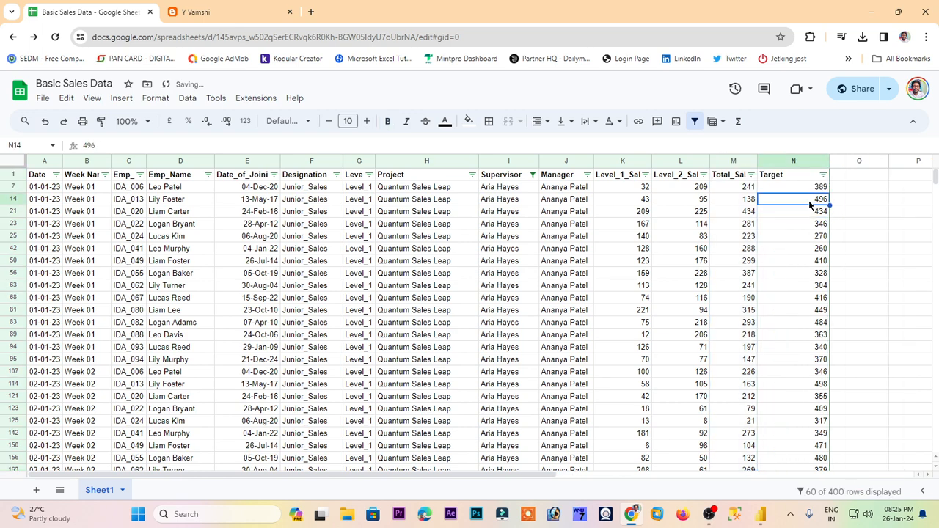
{"action": "left_click", "coordinate": [525, 173]}
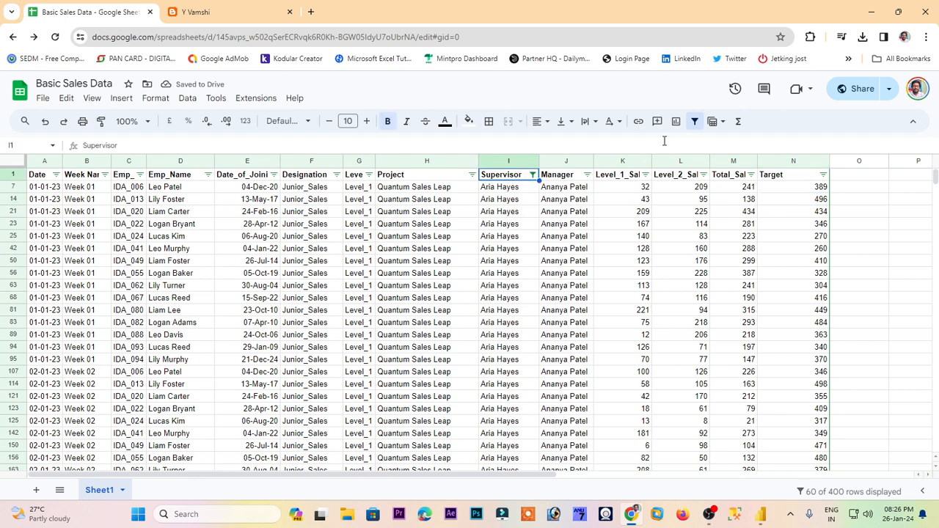
{"action": "left_click", "coordinate": [696, 122]}
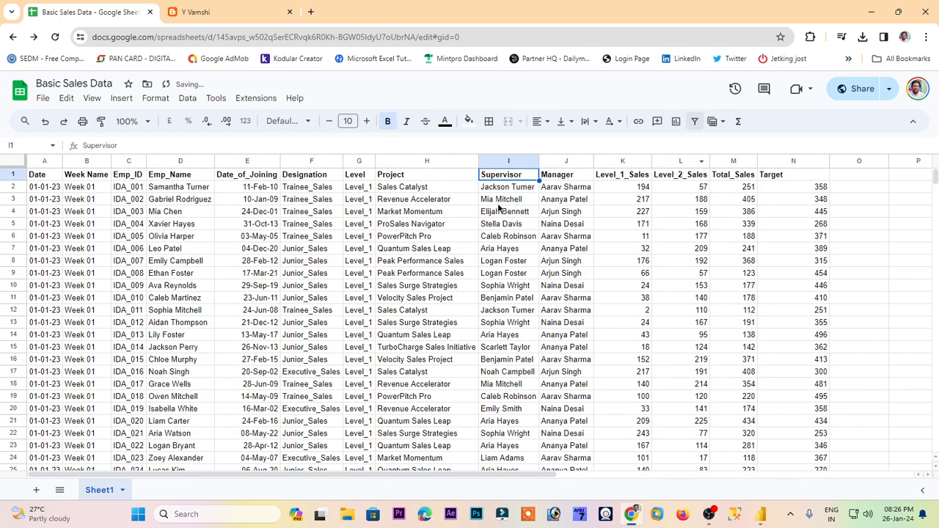
- Create a pivot table on a new sheet from the data range Sheet1!A1:N401
{"action": "left_click", "coordinate": [55, 178]}
{"action": "left_click_drag", "start_coordinate": [55, 178], "coordinate": [784, 188]}
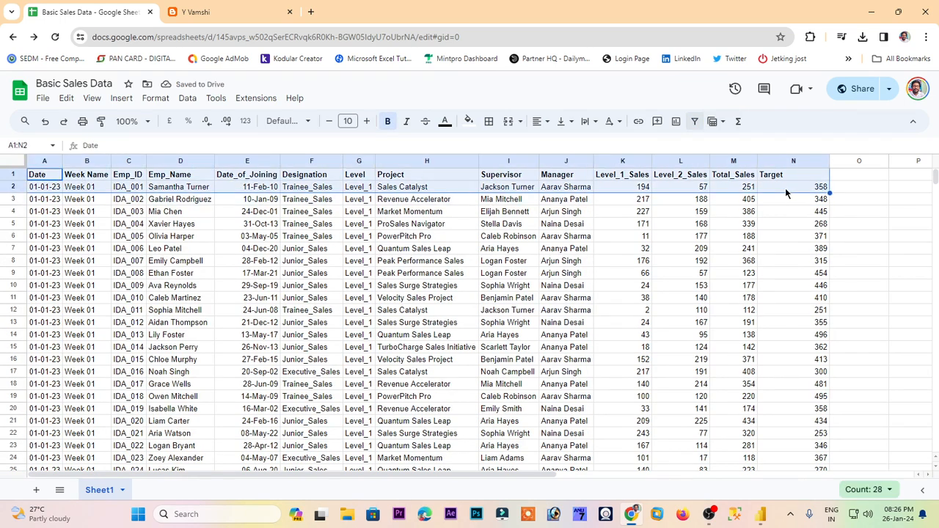
{"action": "key", "text": "ctrl+shift+Down"}
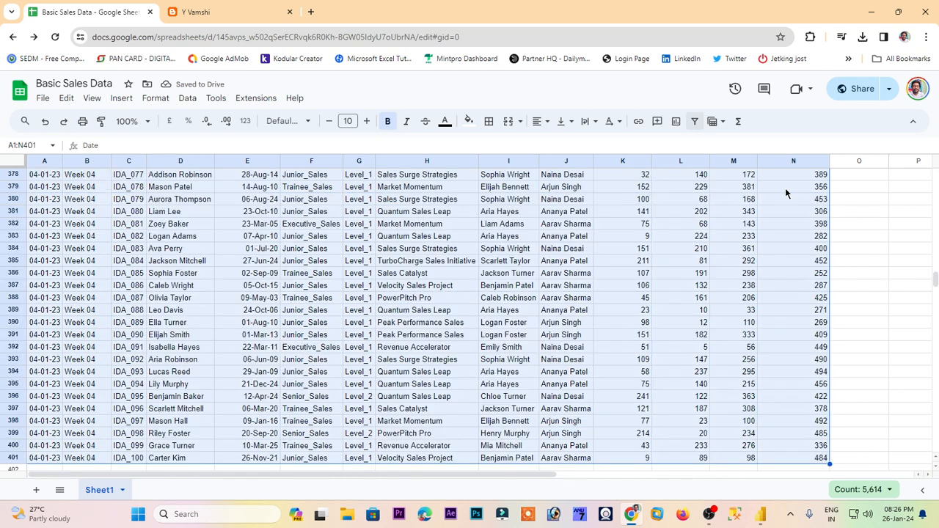
{"action": "left_click", "coordinate": [117, 98]}
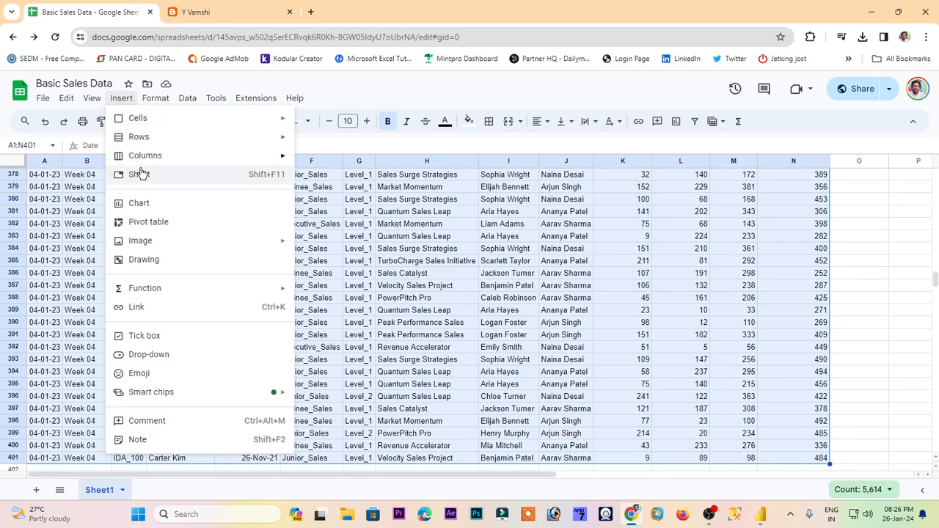
{"action": "left_click", "coordinate": [150, 223]}
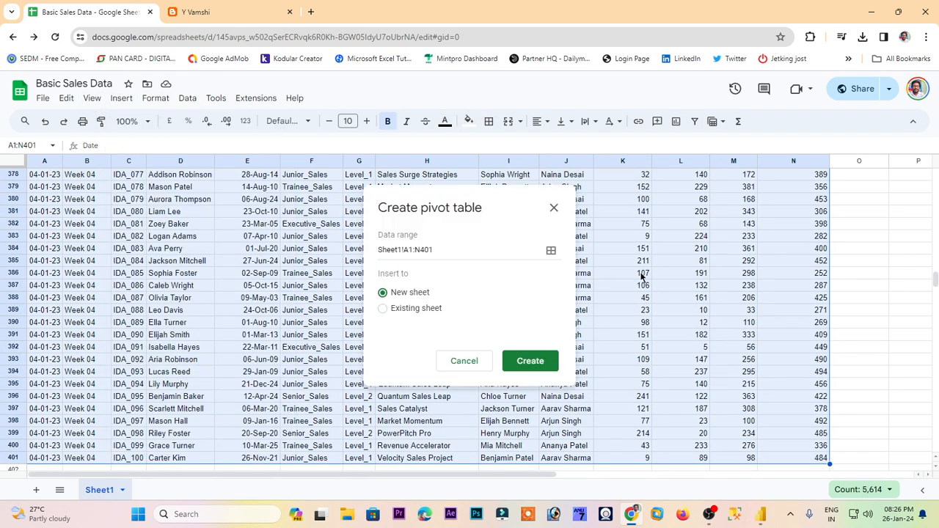
{"action": "left_click", "coordinate": [515, 362]}
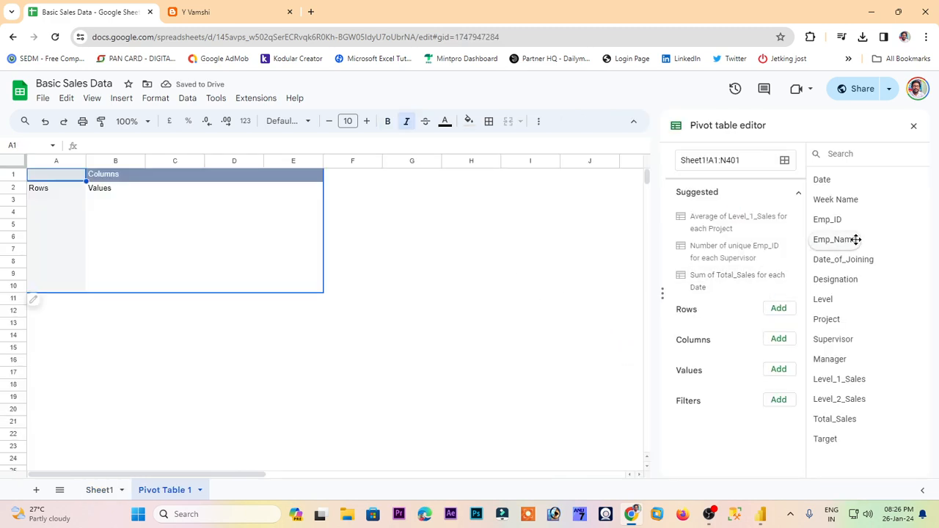
- Set Supervisor as the pivot table's rows and the sum of Total_Sales as its values
{"action": "left_click_drag", "start_coordinate": [840, 332], "coordinate": [719, 322]}
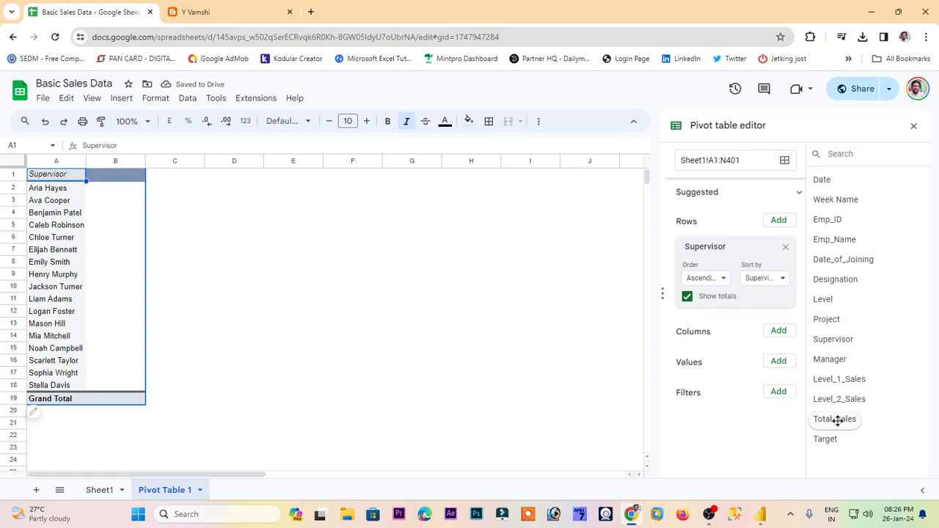
{"action": "left_click_drag", "start_coordinate": [838, 420], "coordinate": [698, 397]}
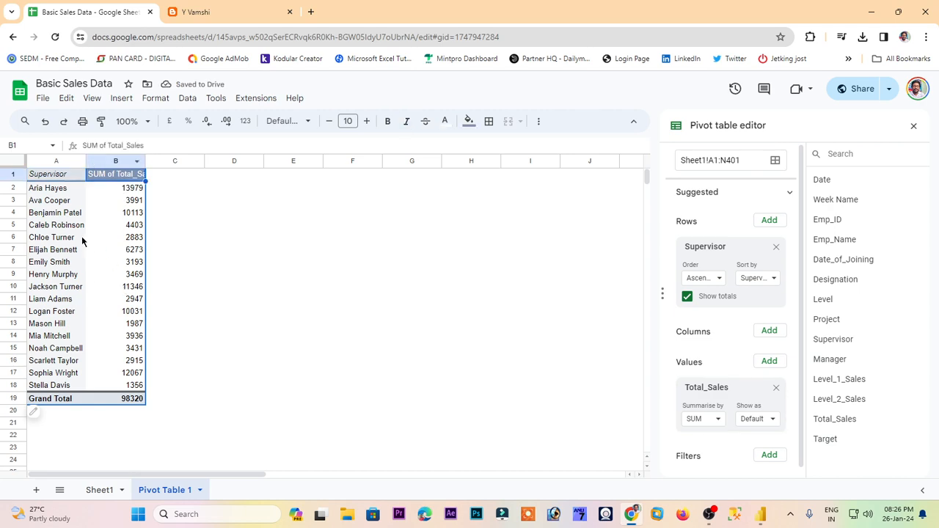
- Drill into the first supervisor's sales total to review the underlying records, and delete the generated detail sheet
{"action": "left_click", "coordinate": [57, 192]}
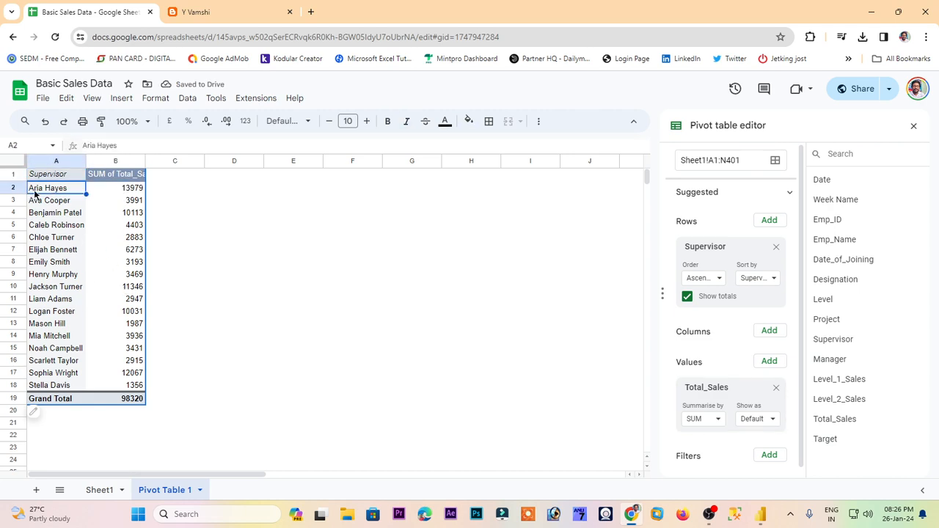
{"action": "left_click", "coordinate": [113, 185]}
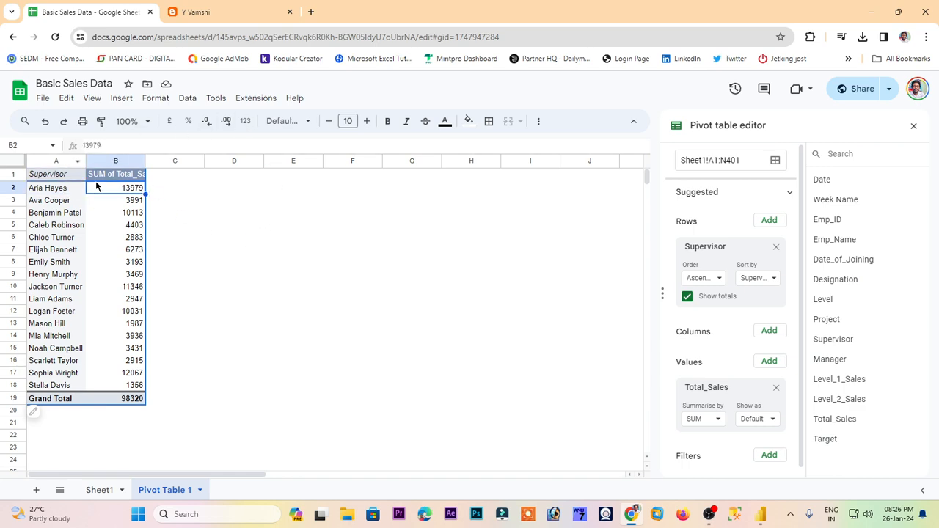
{"action": "double_click", "coordinate": [116, 192]}
{"action": "scroll", "coordinate": [390, 402], "scroll_direction": "down", "scroll_amount": 10}
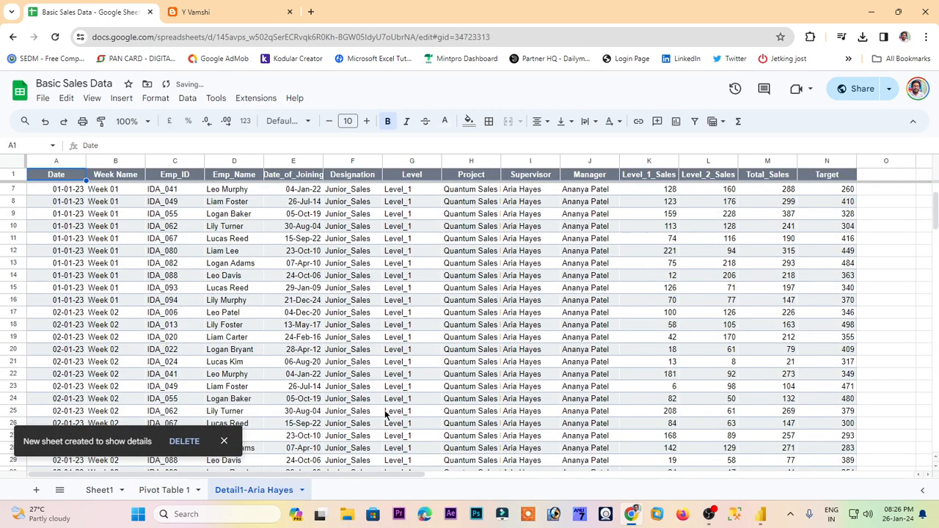
{"action": "scroll", "coordinate": [296, 409], "scroll_direction": "up", "scroll_amount": 10}
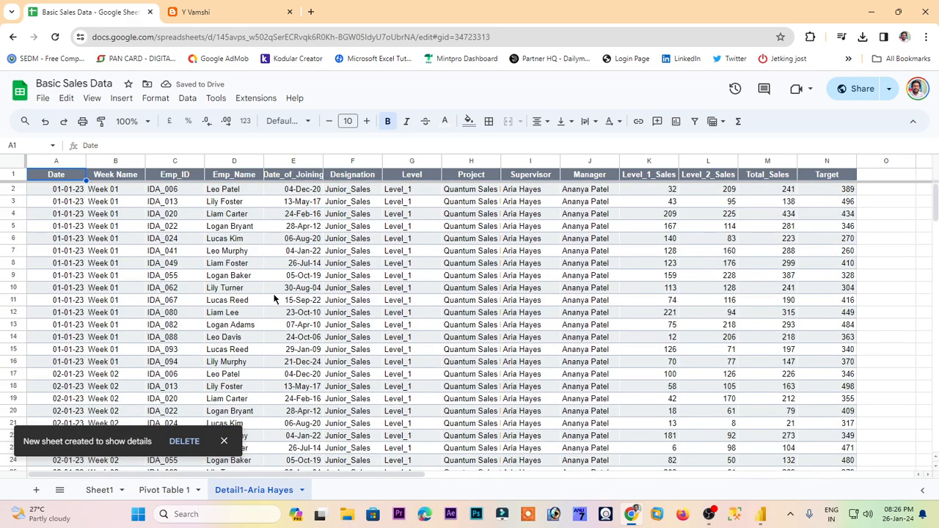
{"action": "scroll", "coordinate": [308, 288], "scroll_direction": "down", "scroll_amount": 5}
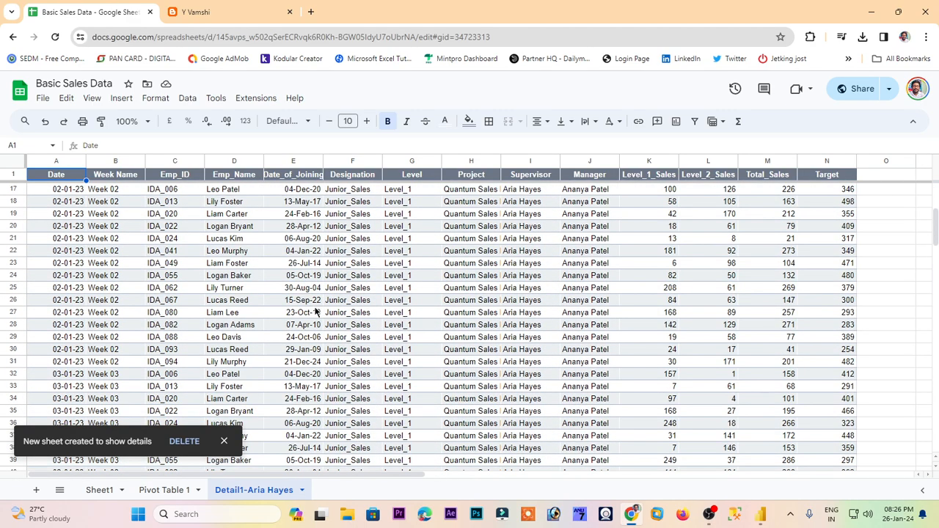
{"action": "scroll", "coordinate": [315, 311], "scroll_direction": "down", "scroll_amount": 6}
{"action": "left_click", "coordinate": [184, 441]}
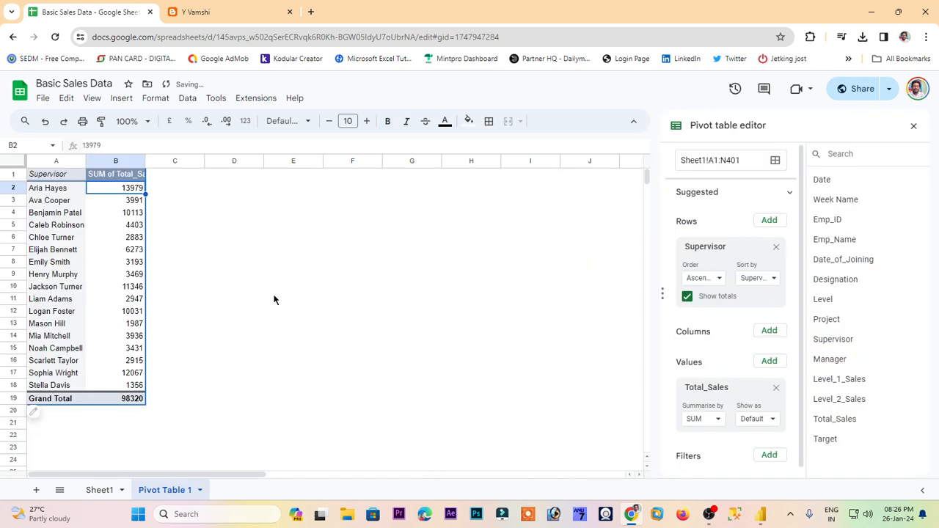
- Delete the pivot table sheet and return to the first data rows of Sheet1
{"action": "left_click", "coordinate": [199, 490]}
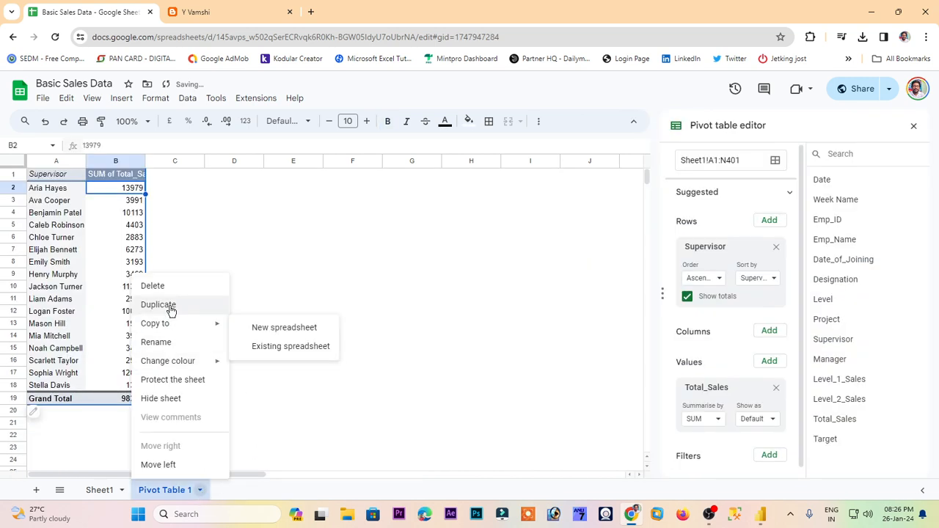
{"action": "left_click", "coordinate": [187, 287]}
{"action": "left_click", "coordinate": [600, 313]}
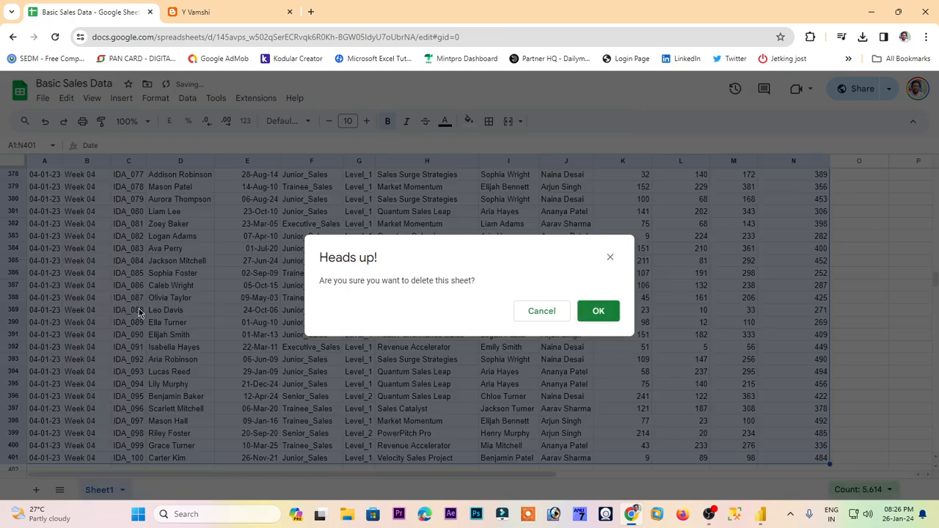
{"action": "scroll", "coordinate": [308, 275], "scroll_direction": "up", "scroll_amount": 2}
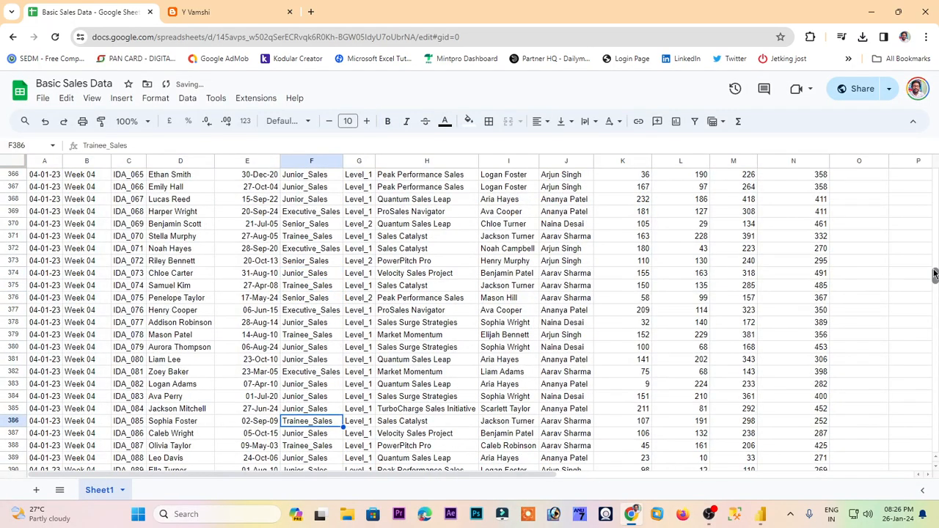
{"action": "left_click_drag", "start_coordinate": [935, 277], "coordinate": [935, 175]}
{"action": "left_click", "coordinate": [154, 203]}
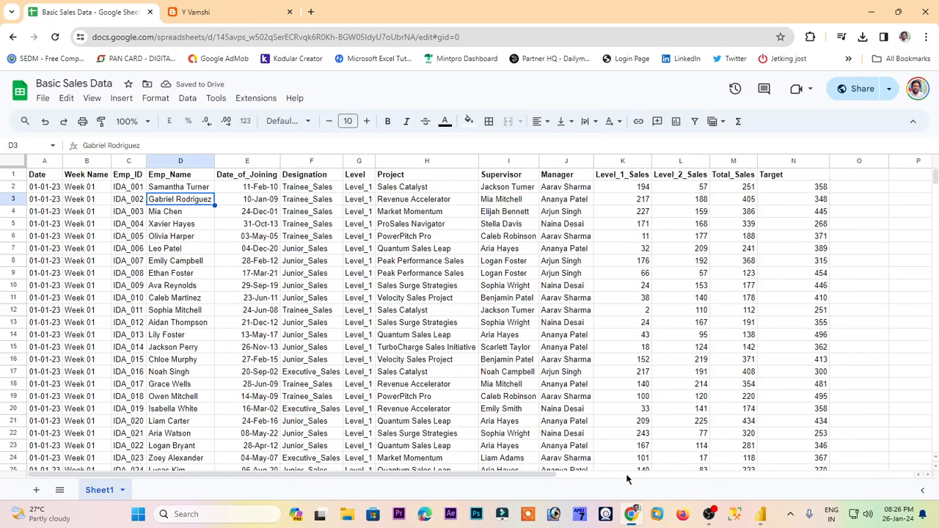
- Switch to Power BI Desktop, list the Sheet1 fields, and place a matrix visual in the report page's lower-left corner
{"action": "left_click", "coordinate": [756, 515]}
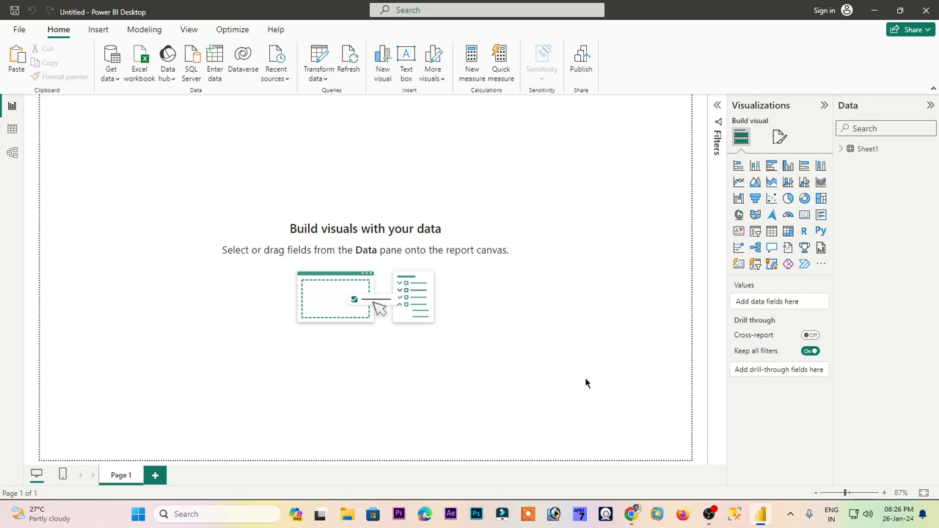
{"action": "left_click", "coordinate": [841, 149]}
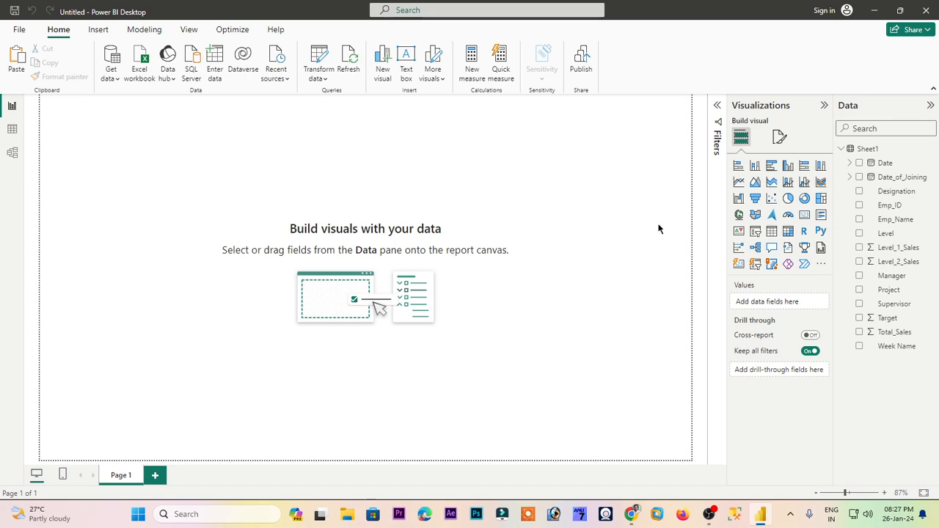
{"action": "left_click", "coordinate": [788, 233]}
{"action": "left_click_drag", "start_coordinate": [138, 176], "coordinate": [105, 372]}
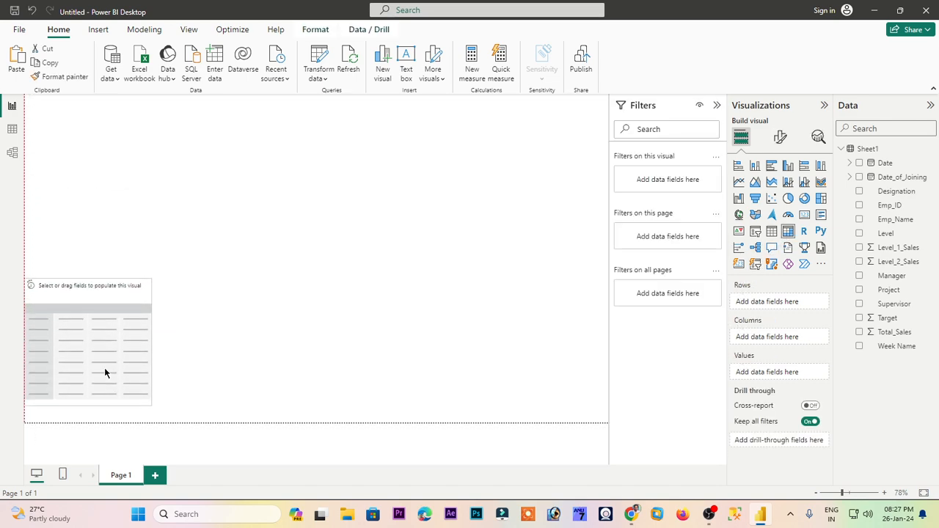
{"action": "left_click", "coordinate": [717, 105]}
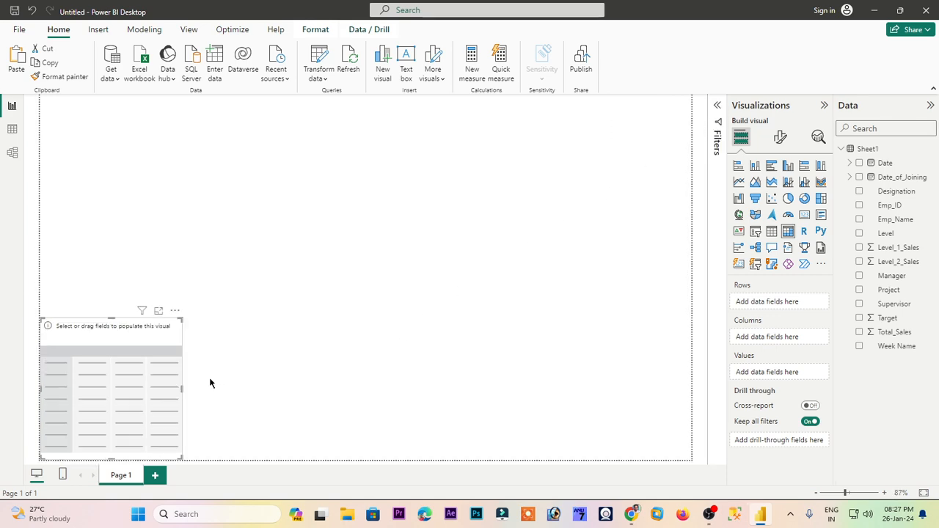
- Enlarge the matrix to span the lower part of the report page, and set Supervisor as its rows
{"action": "left_click_drag", "start_coordinate": [182, 320], "coordinate": [691, 188]}
{"action": "left_click_drag", "start_coordinate": [433, 270], "coordinate": [430, 255]}
{"action": "left_click_drag", "start_coordinate": [45, 449], "coordinate": [59, 441]}
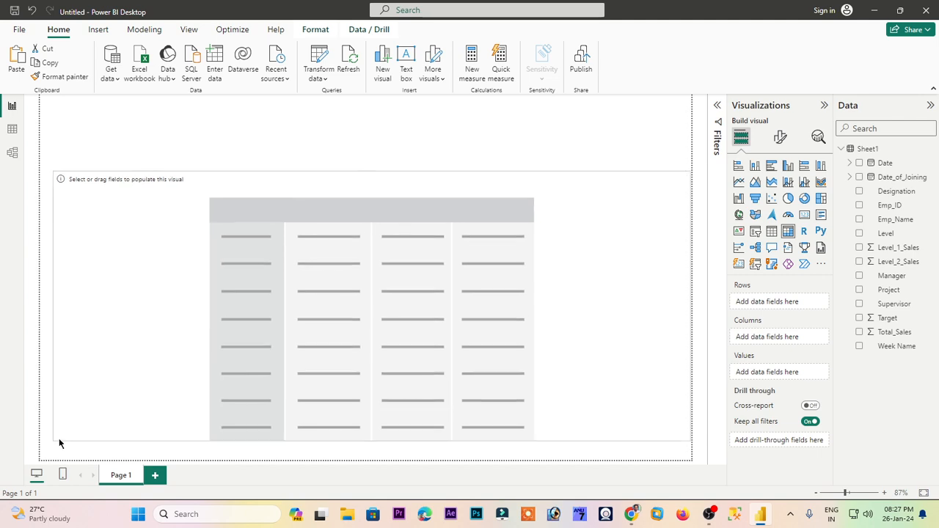
{"action": "left_click_drag", "start_coordinate": [179, 377], "coordinate": [171, 378]}
{"action": "left_click", "coordinate": [407, 157]}
{"action": "left_click", "coordinate": [175, 249]}
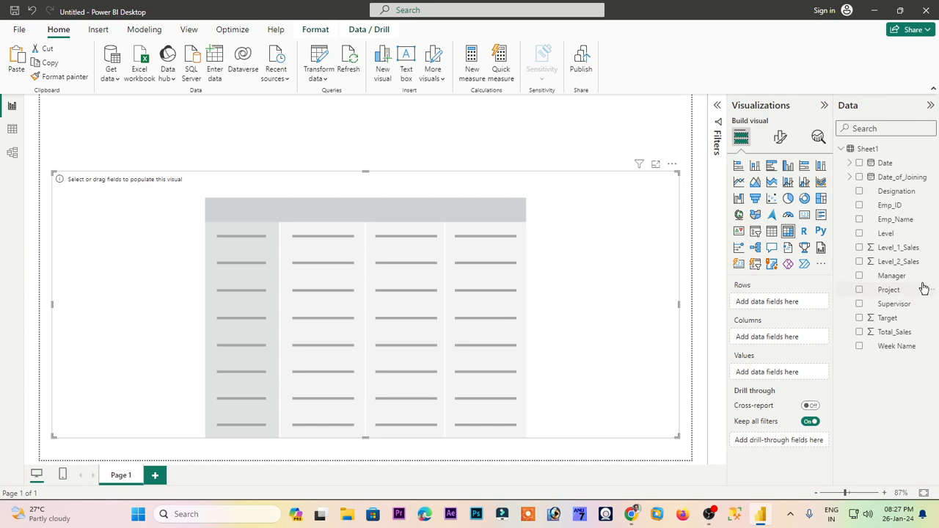
{"action": "left_click_drag", "start_coordinate": [901, 304], "coordinate": [774, 302]}
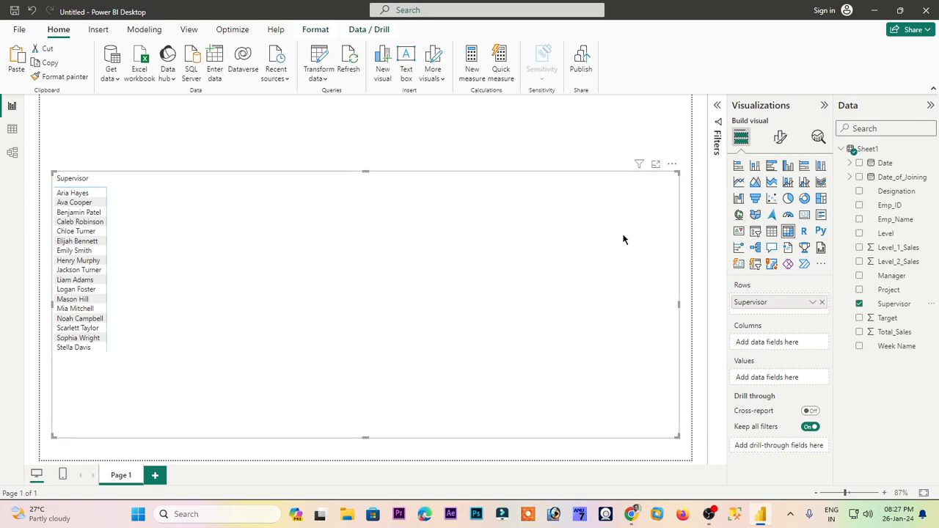
{"action": "left_click", "coordinate": [929, 152]}
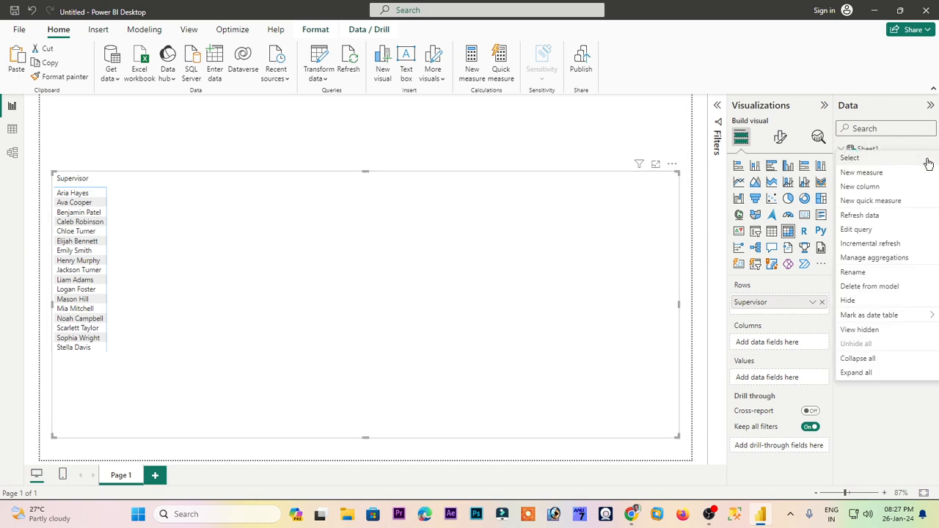
{"action": "left_click", "coordinate": [880, 174]}
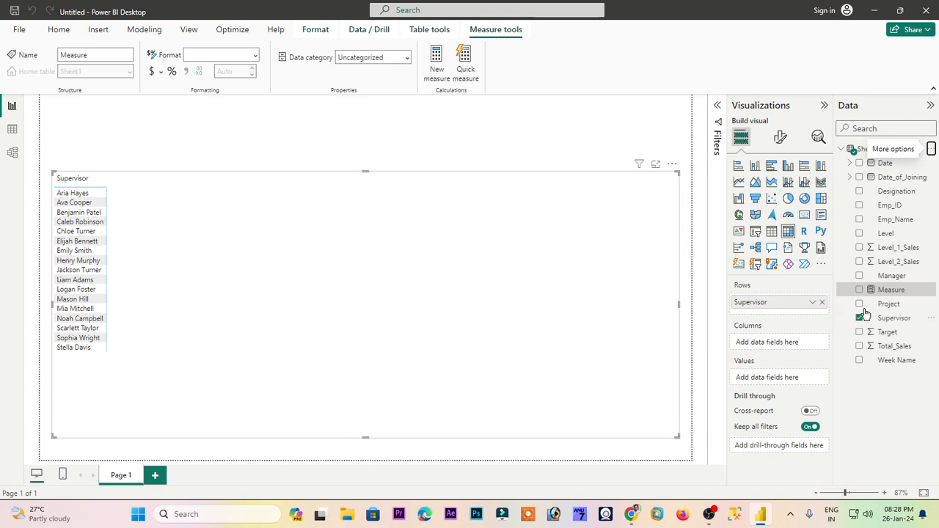
{"action": "left_click", "coordinate": [899, 289]}
{"action": "left_click", "coordinate": [900, 293]}
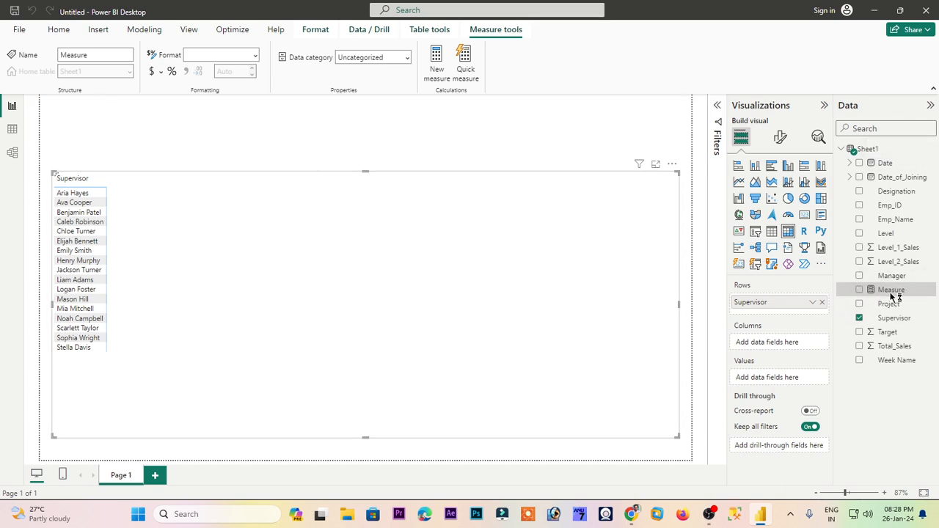
{"action": "left_click", "coordinate": [891, 296]}
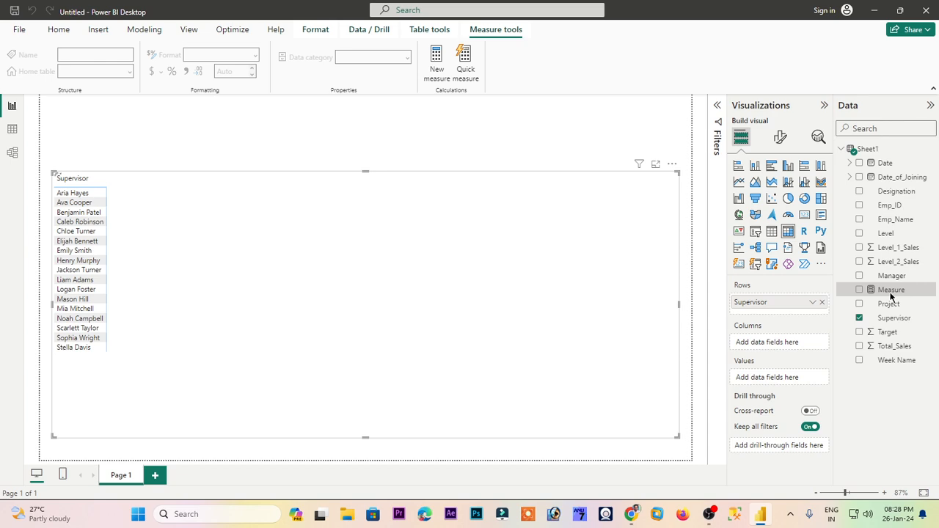
- Start a new measure in Sheet1 named Achd % with the formula SUM(Sheet1[Total_Sales])
{"action": "left_click", "coordinate": [930, 150]}
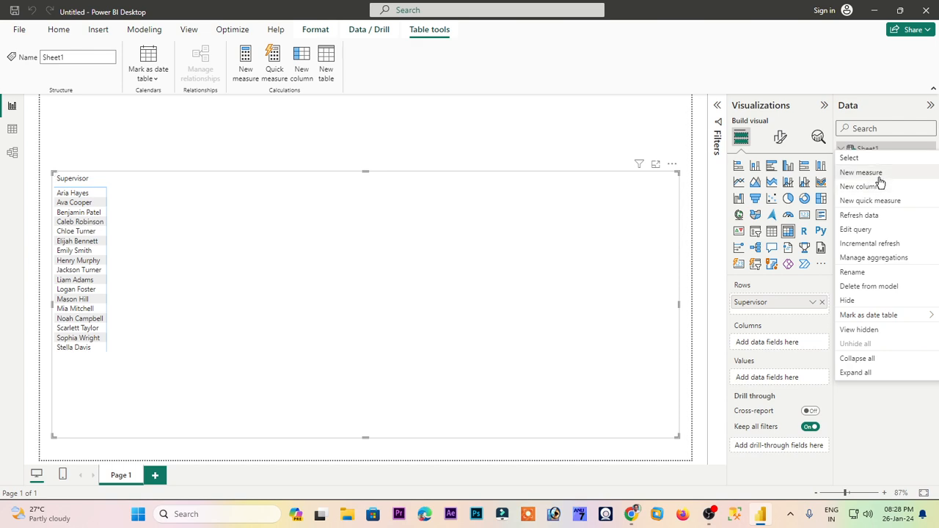
{"action": "key", "text": "Escape"}
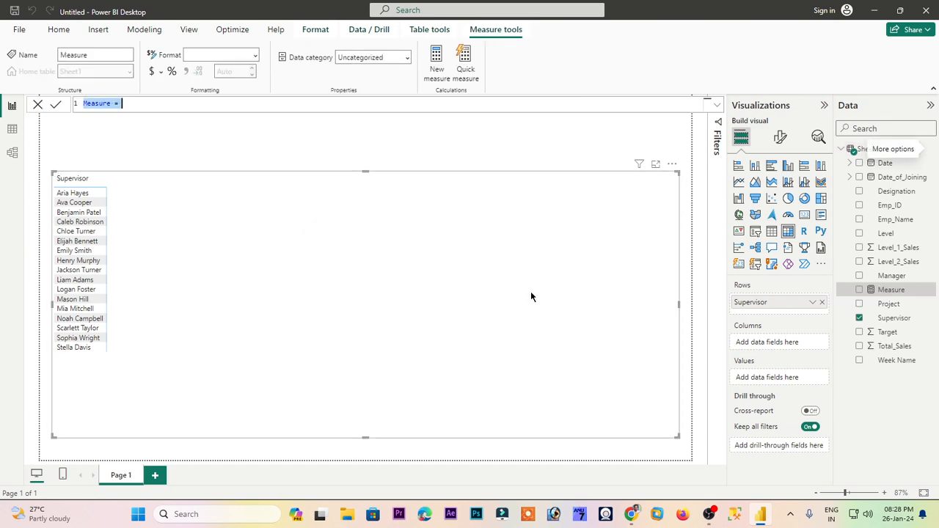
{"action": "type", "text": "Achd"}
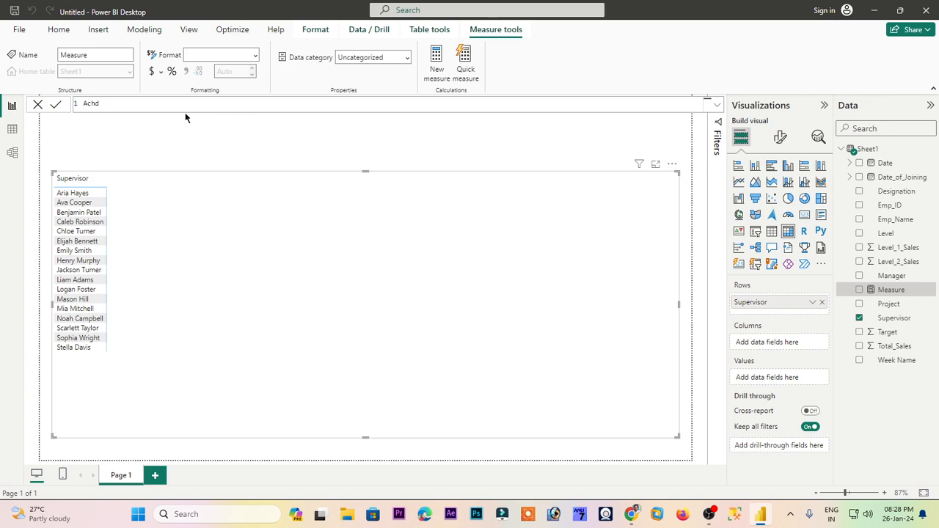
{"action": "type", "text": " % = SUM("}
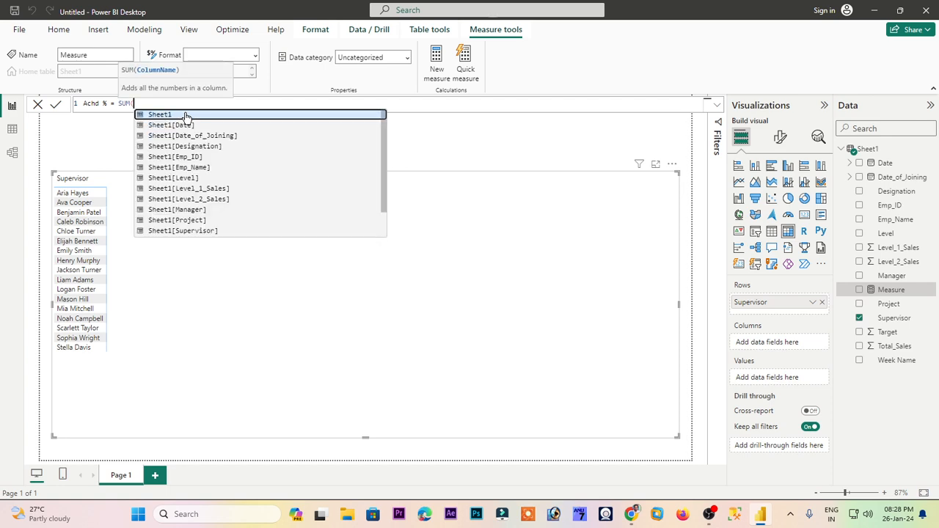
{"action": "type", "text": "Sheet1[To"}
{"action": "key", "text": "Tab"}
{"action": "type", "text": ")"}
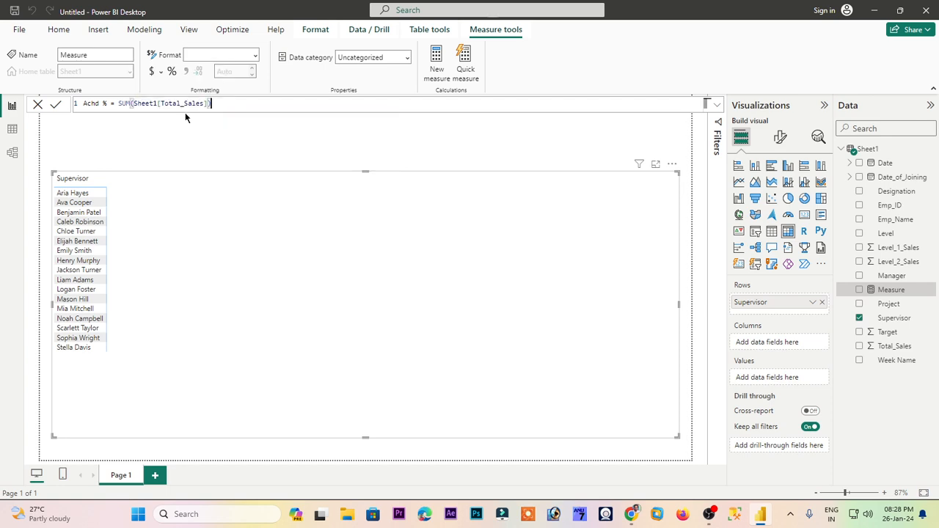
- Complete the Achd % formula by dividing the sales sum by SUM(Sheet1[Target])
{"action": "type", "text": " / SUM(Sheet1[T"}
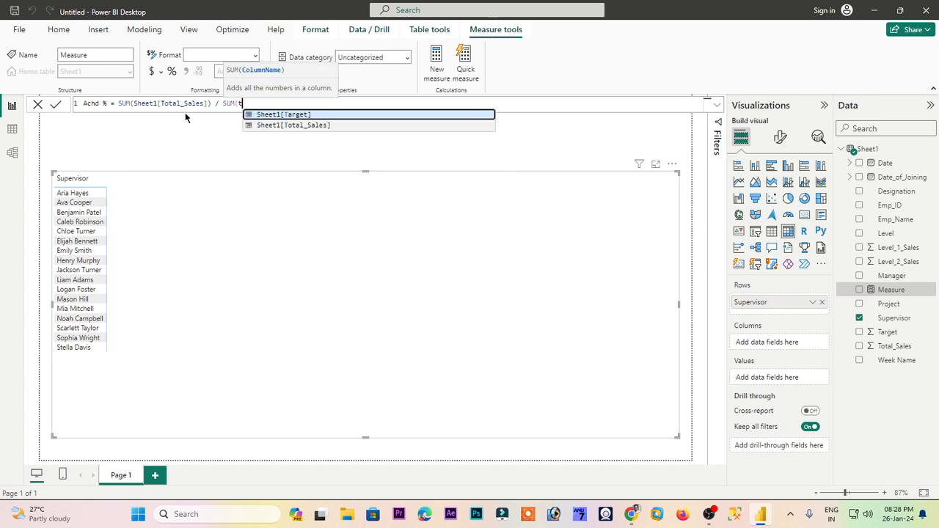
{"action": "type", "text": "ota"}
{"action": "key", "text": "Tab"}
{"action": "key", "text": "BackSpace"}
{"action": "key", "text": "BackSpace"}
{"action": "key", "text": "BackSpace"}
{"action": "key", "text": "BackSpace"}
{"action": "key", "text": "BackSpace"}
{"action": "key", "text": "BackSpace"}
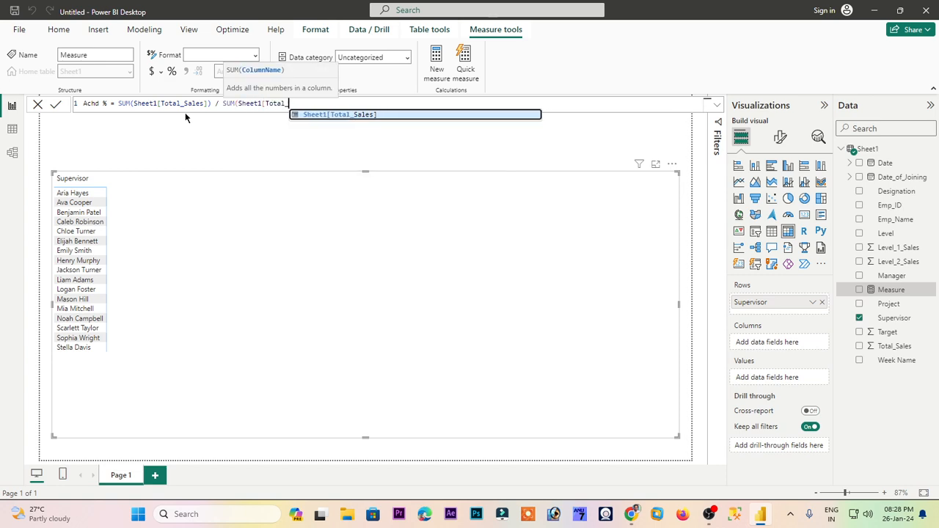
{"action": "key", "text": "BackSpace"}
{"action": "key", "text": "BackSpace"}
{"action": "key", "text": "BackSpace"}
{"action": "key", "text": "BackSpace"}
{"action": "key", "text": "BackSpace"}
{"action": "type", "text": "at"}
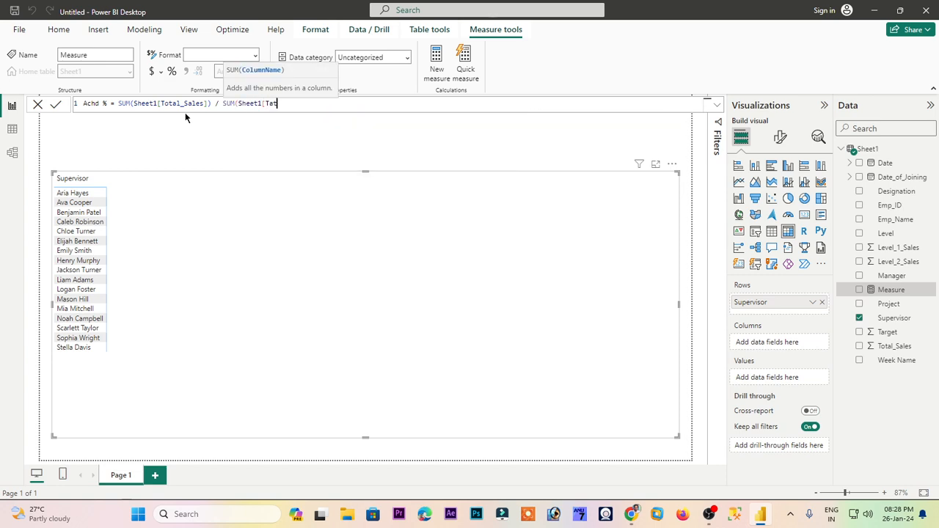
{"action": "key", "text": "BackSpace"}
{"action": "key", "text": "Tab"}
{"action": "type", "text": ")"}
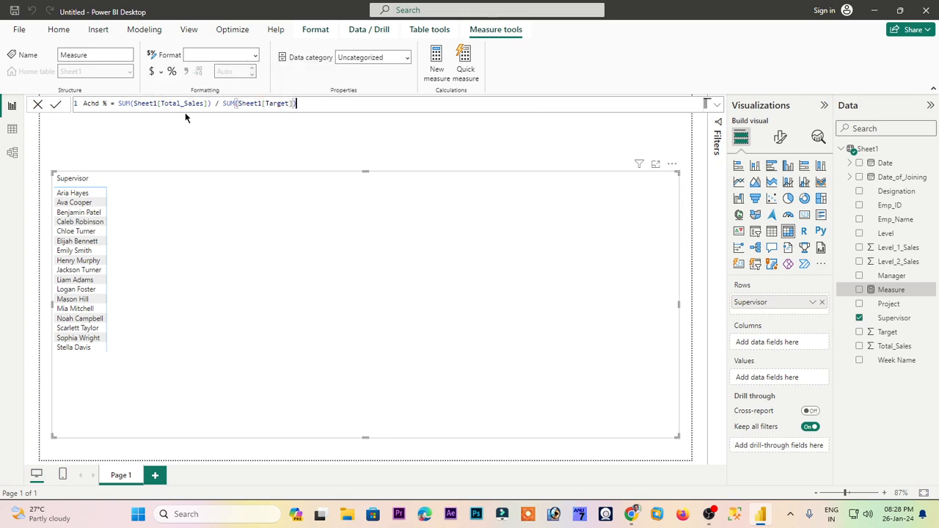
- Commit the Achd % measure and add it to the matrix values, formatted as a percentage with 2 decimals
{"action": "left_click", "coordinate": [133, 104]}
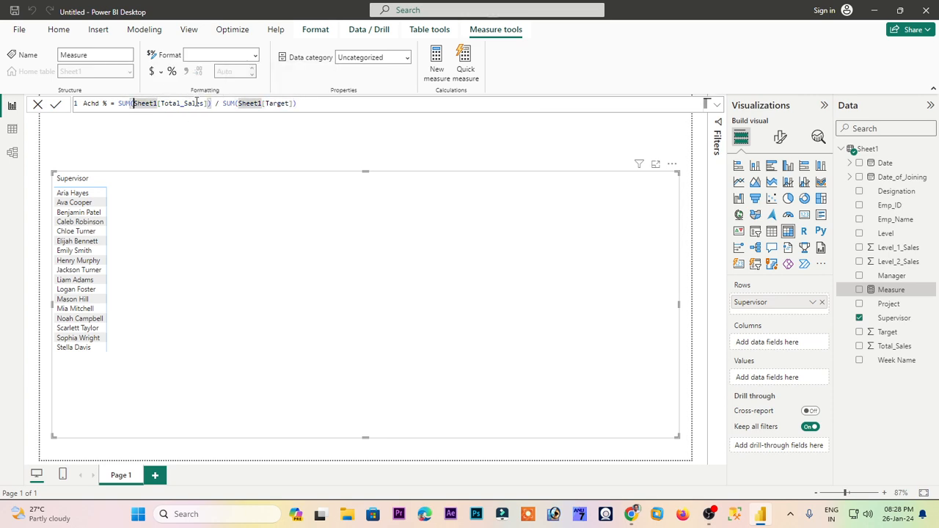
{"action": "left_click", "coordinate": [223, 104]}
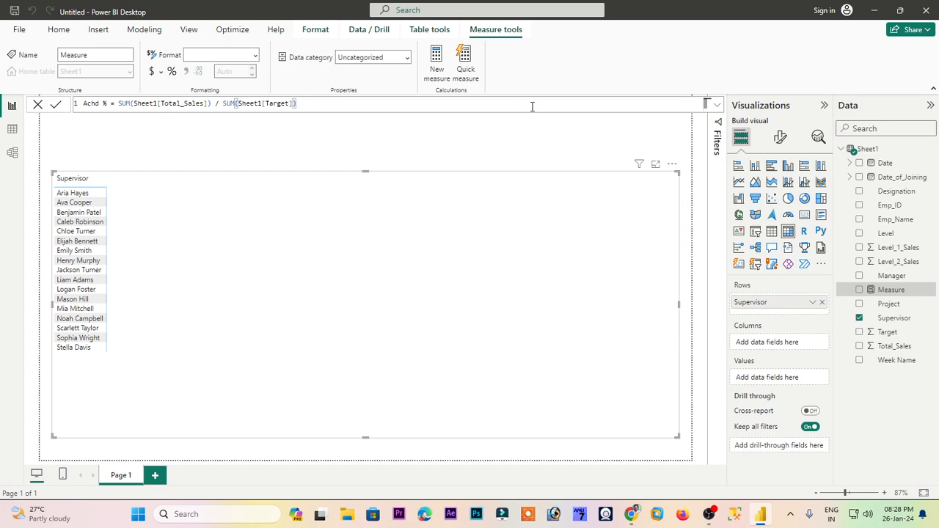
{"action": "left_click", "coordinate": [891, 292]}
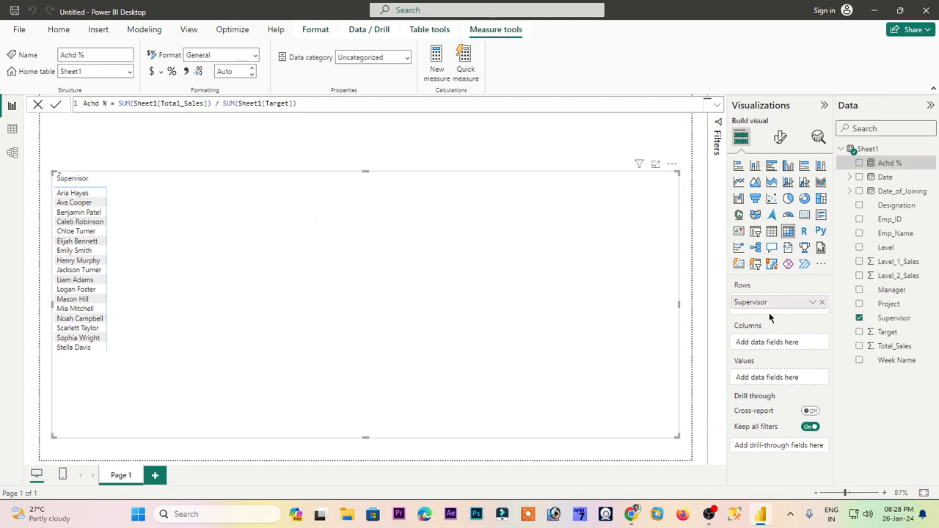
{"action": "left_click_drag", "start_coordinate": [899, 163], "coordinate": [771, 378]}
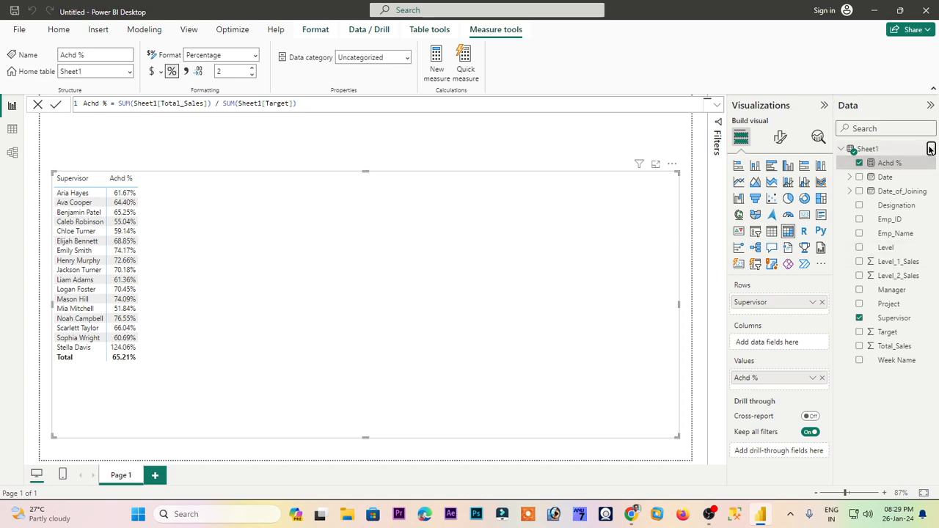
- Start another Sheet1 measure named Avg Sales, with SUM(Sheet1[Total_Sales]) as the dividend
{"action": "left_click", "coordinate": [930, 149]}
{"action": "left_click", "coordinate": [609, 177]}
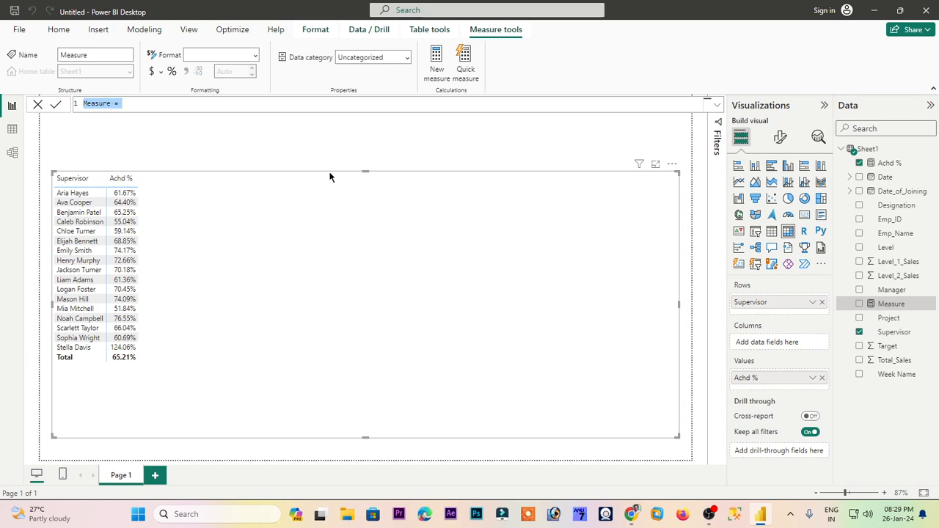
{"action": "type", "text": "A"}
{"action": "key", "text": "BackSpace"}
{"action": "type", "text": "A"}
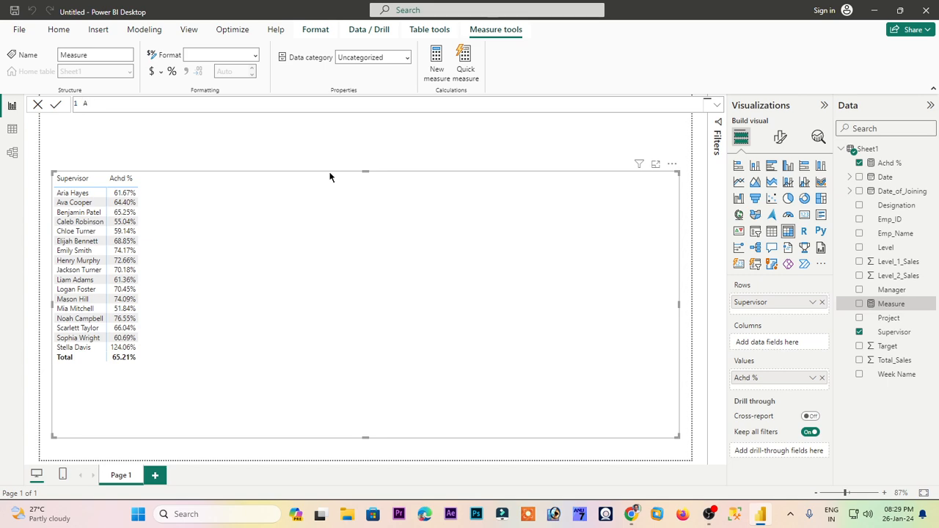
{"action": "type", "text": "vg Sales = sum"}
{"action": "key", "text": "Tab"}
{"action": "type", "text": "tot"}
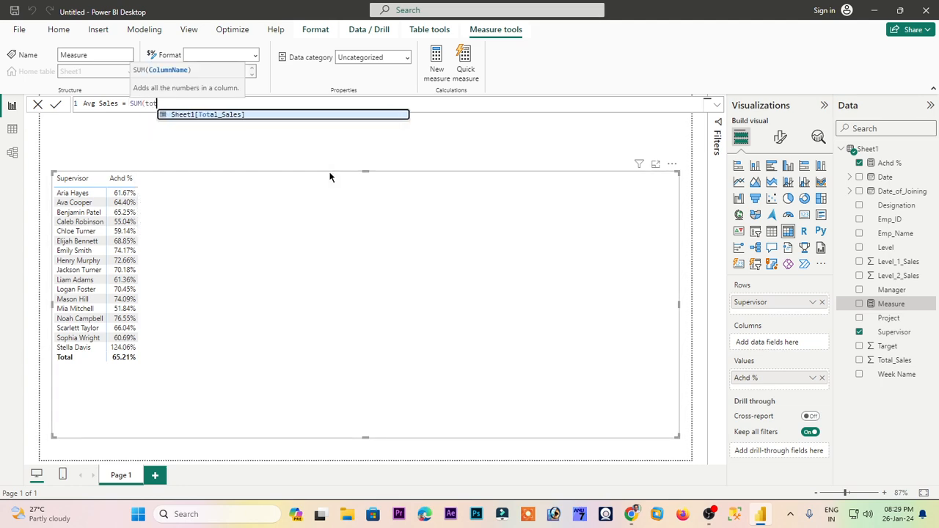
{"action": "key", "text": "BackSpace"}
{"action": "key", "text": "BackSpace"}
{"action": "key", "text": "BackSpace"}
{"action": "type", "text": "tot"}
{"action": "key", "text": "Tab"}
{"action": "type", "text": ") / "}
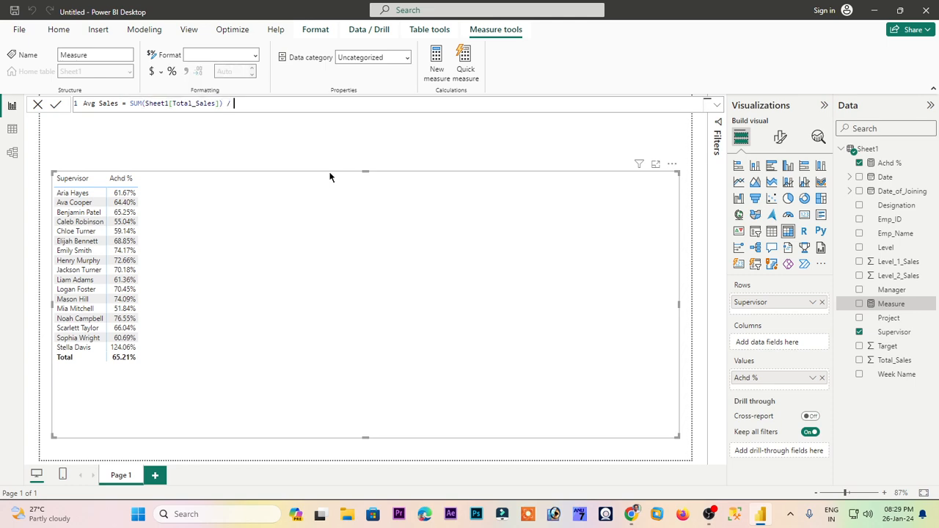
- Complete the Avg Sales formula by dividing the sales sum by COUNT(Sheet1[Emp_Name]) and commit the measure
{"action": "type", "text": "count"}
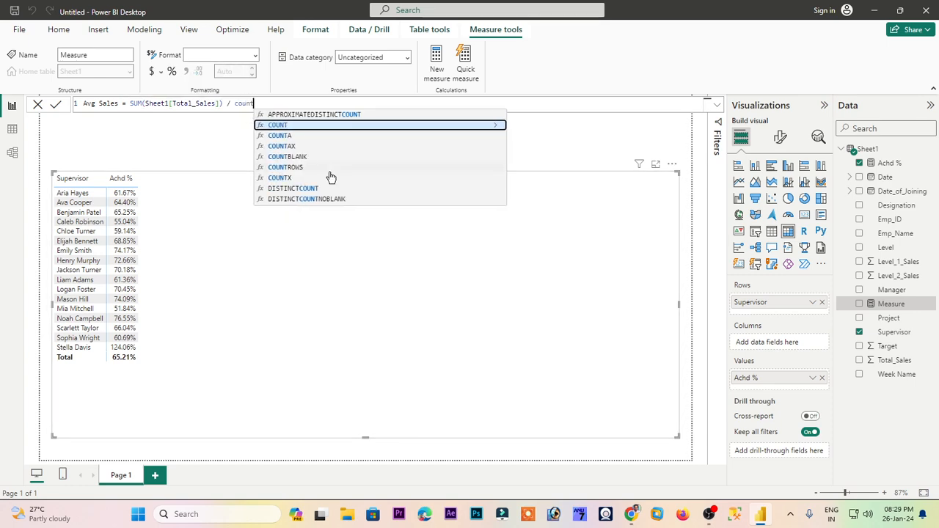
{"action": "key", "text": "Tab"}
{"action": "type", "text": "es"}
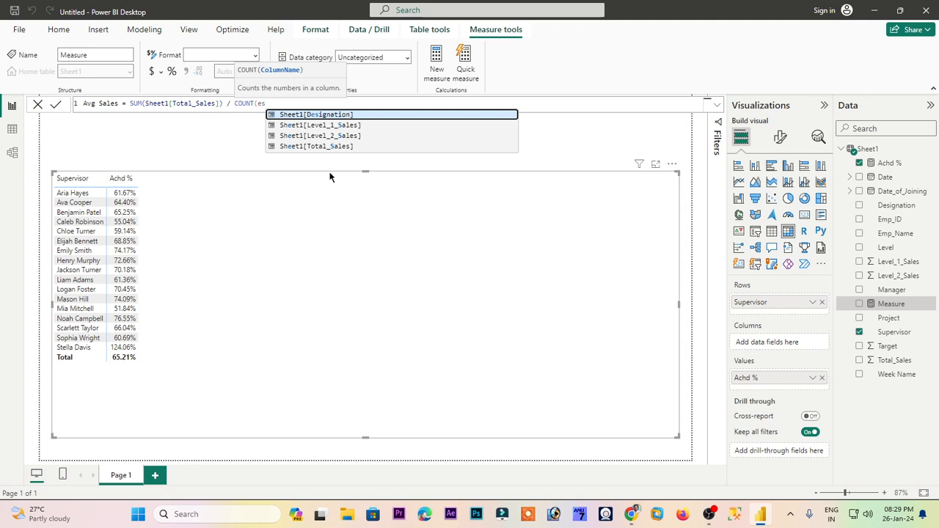
{"action": "key", "text": "BackSpace"}
{"action": "key", "text": "Down"}
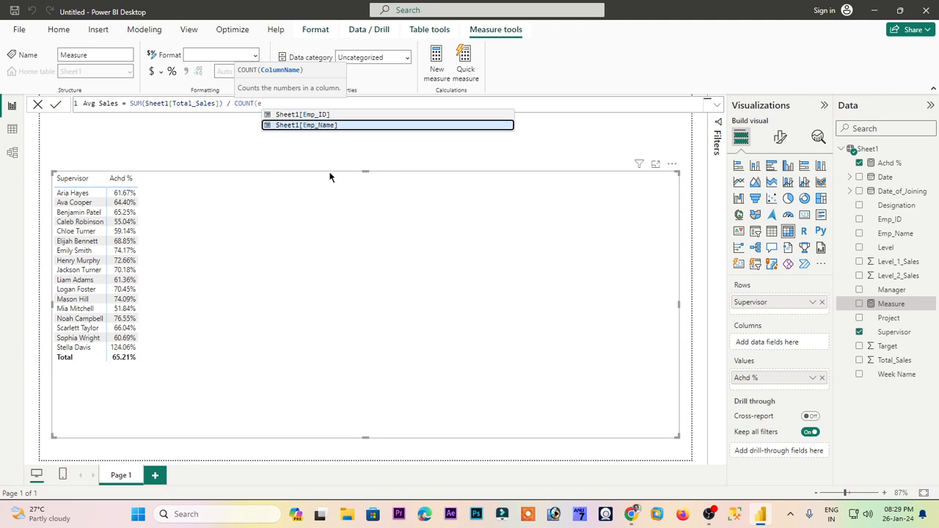
{"action": "key", "text": "Tab"}
{"action": "type", "text": ")"}
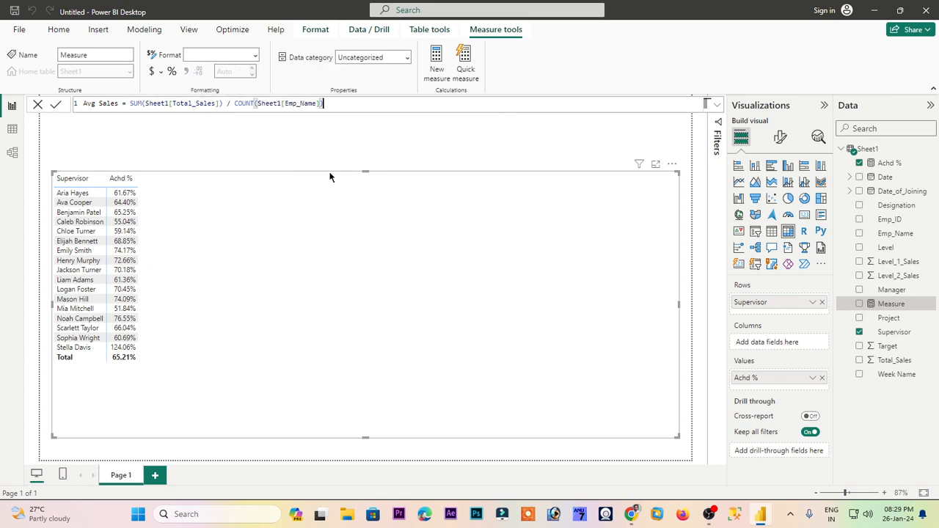
{"action": "key", "text": "Return"}
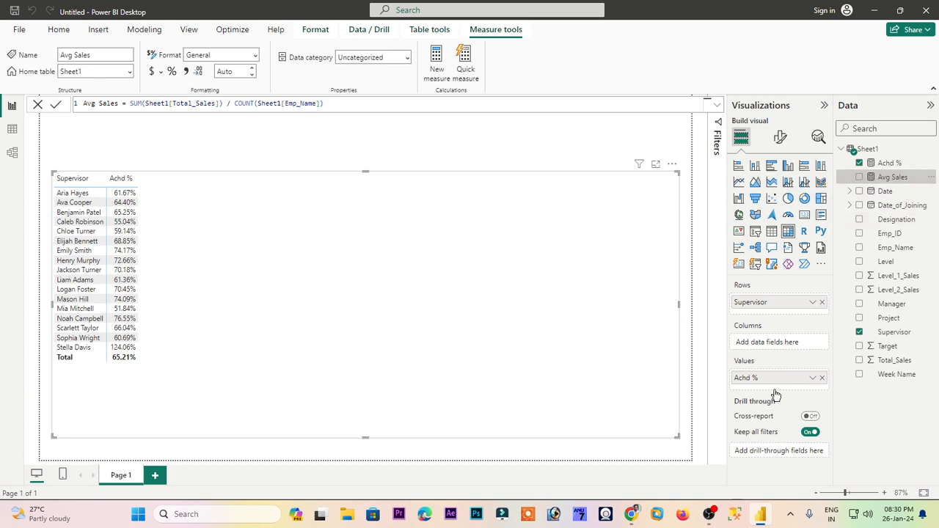
- Add the Avg Sales measure to the matrix values below Achd % and dismiss the chat notification
{"action": "left_click_drag", "start_coordinate": [898, 177], "coordinate": [782, 388]}
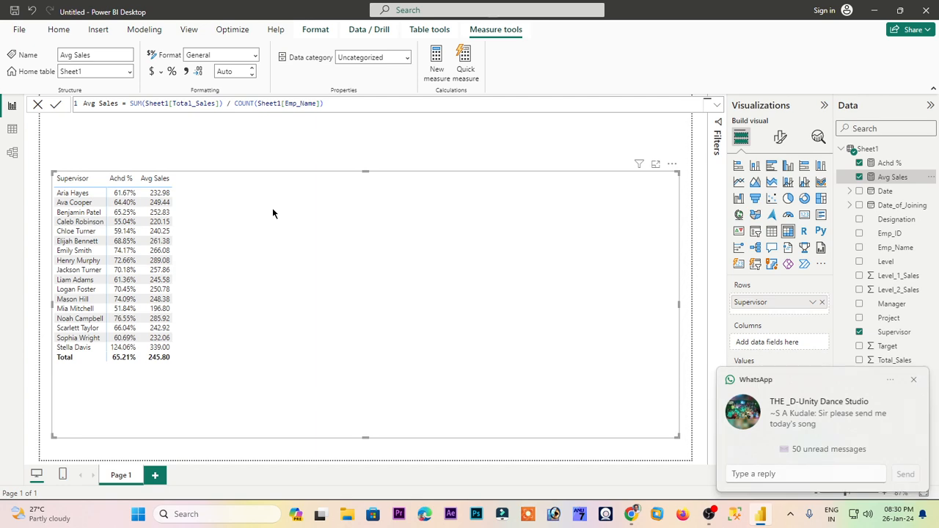
{"action": "left_click", "coordinate": [913, 380]}
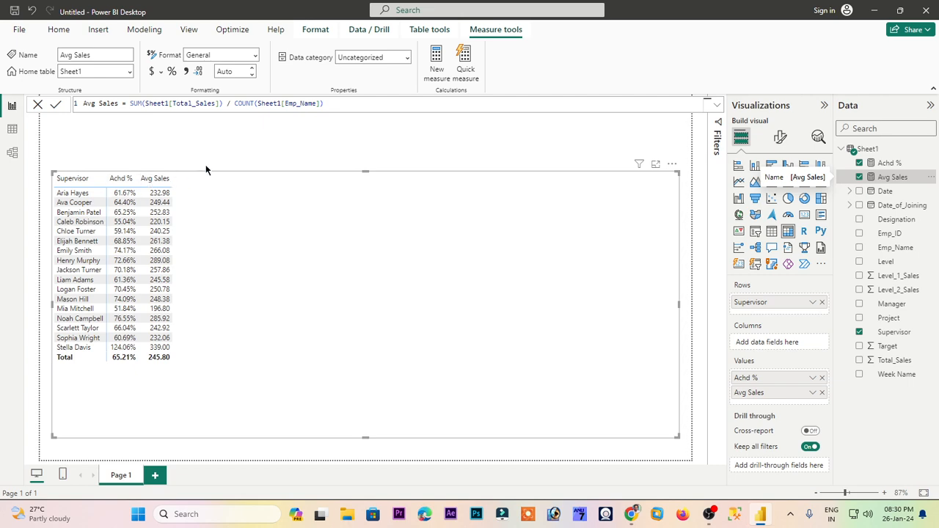
{"action": "left_click", "coordinate": [340, 108]}
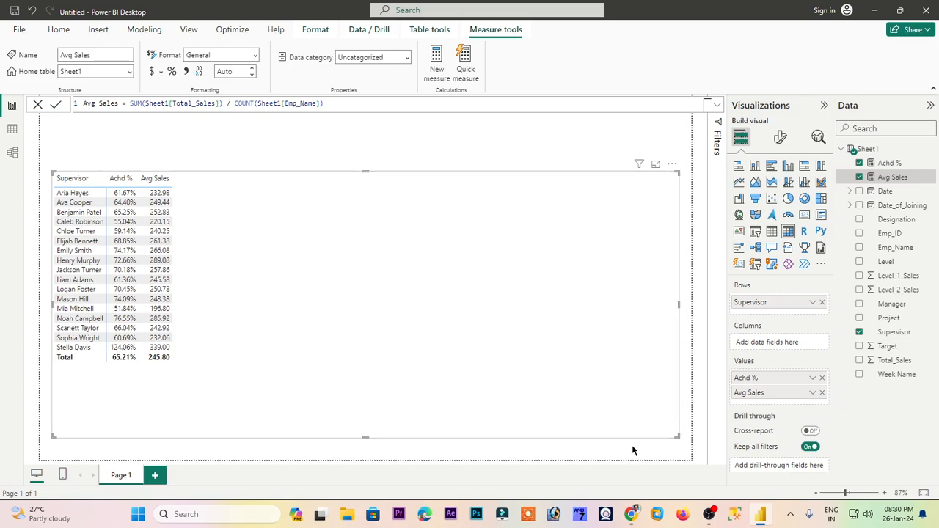
- Switch to the Basic Sales Data spreadsheet in Google Sheets and copy the whole data range A1:N401
{"action": "left_click", "coordinate": [632, 517]}
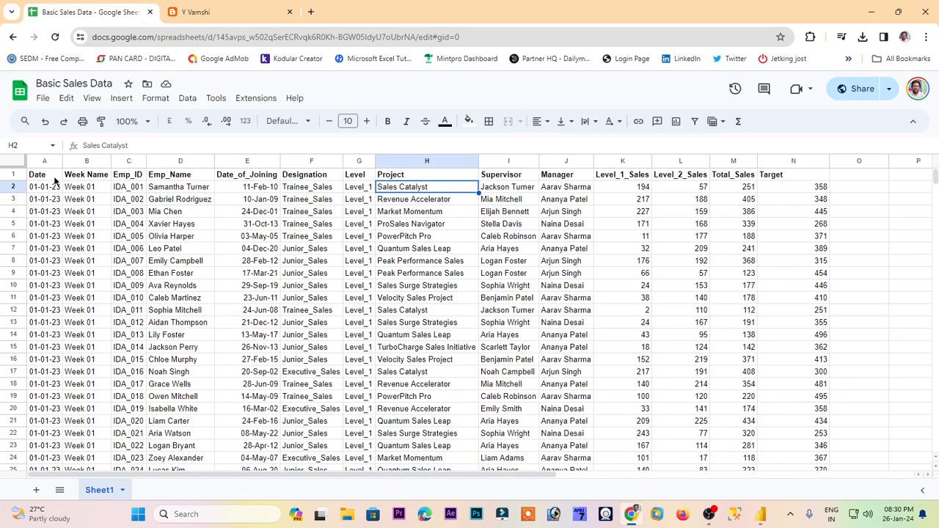
{"action": "key", "text": "ctrl+shift+End"}
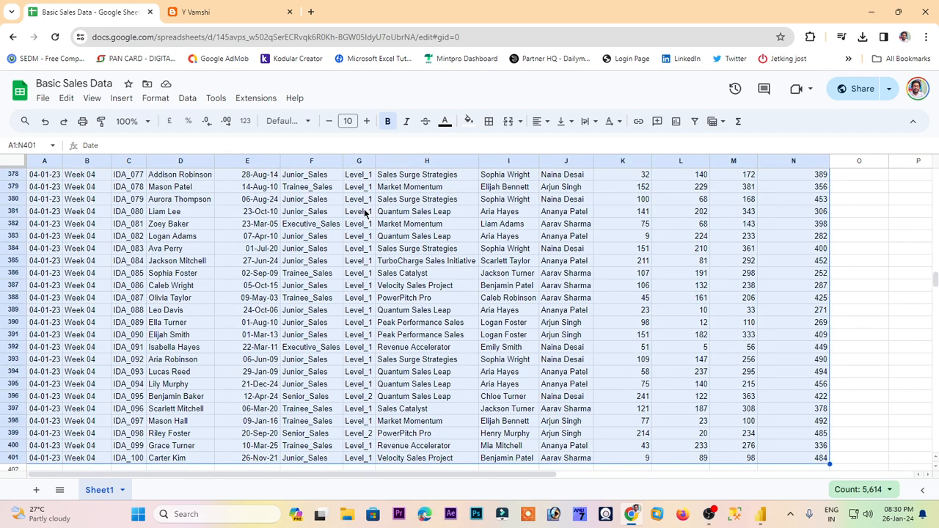
{"action": "key", "text": "ctrl+c"}
- Launch Excel, create a blank workbook and paste the copied sales data at cell A1
{"action": "key", "text": "super+r"}
{"action": "type", "text": "excel"}
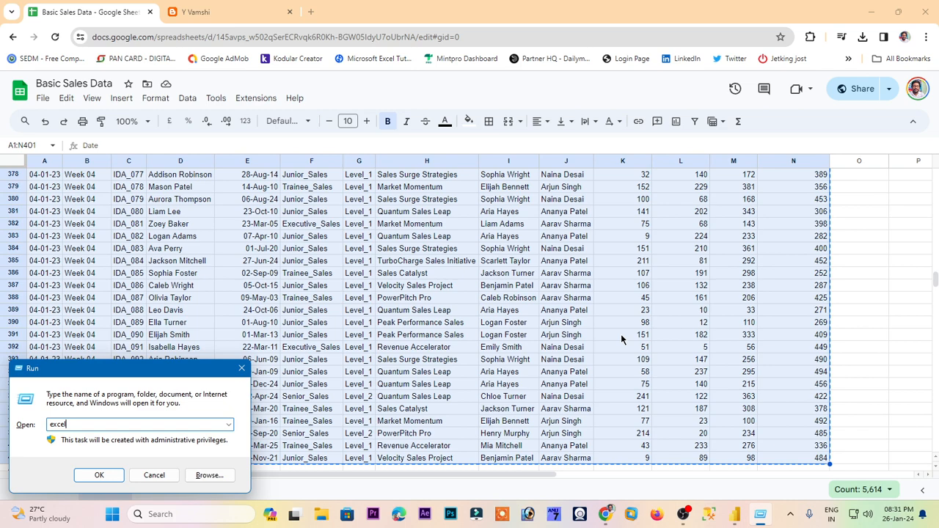
{"action": "key", "text": "Return"}
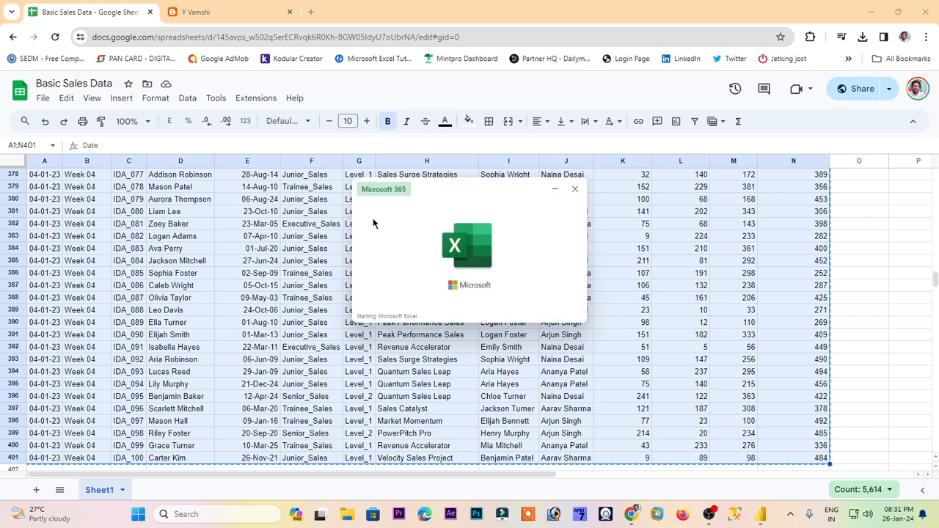
{"action": "key", "text": "Return"}
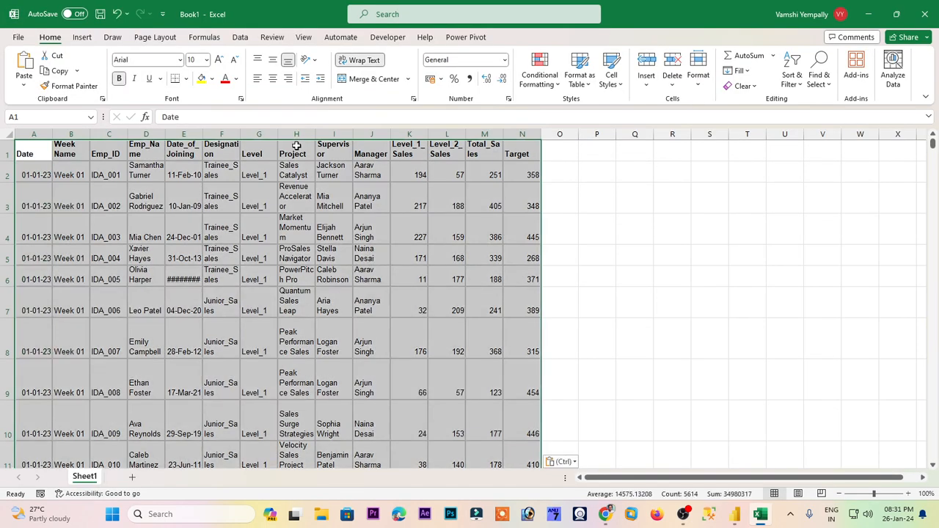
- Apply all borders to the pasted sales data and turn off its text wrapping
{"action": "key", "text": "alt"}
{"action": "key", "text": "h"}
{"action": "key", "text": "b"}
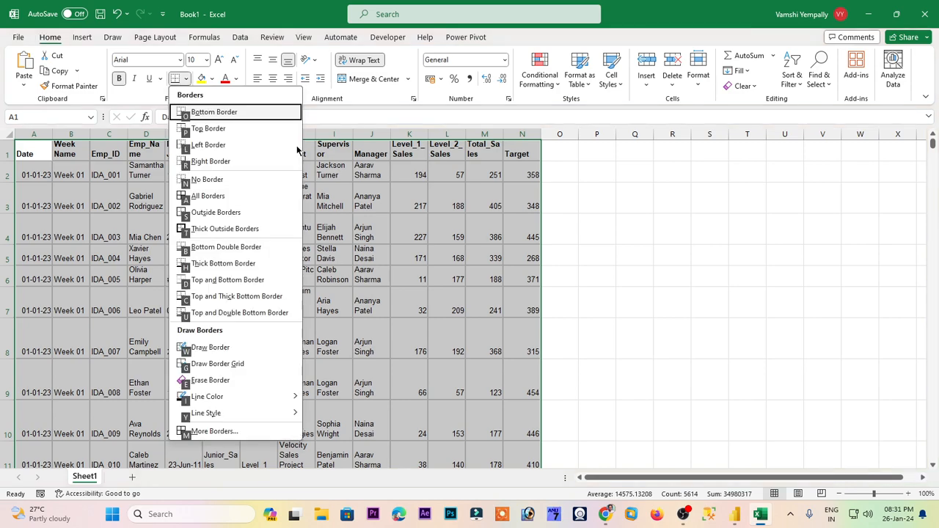
{"action": "key", "text": "a"}
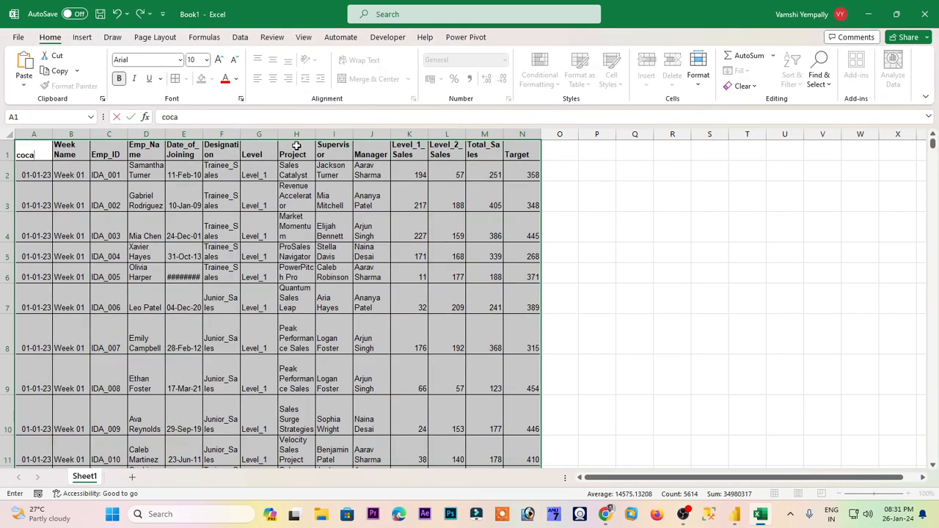
{"action": "key", "text": "alt"}
{"action": "key", "text": "h"}
{"action": "key", "text": "w"}
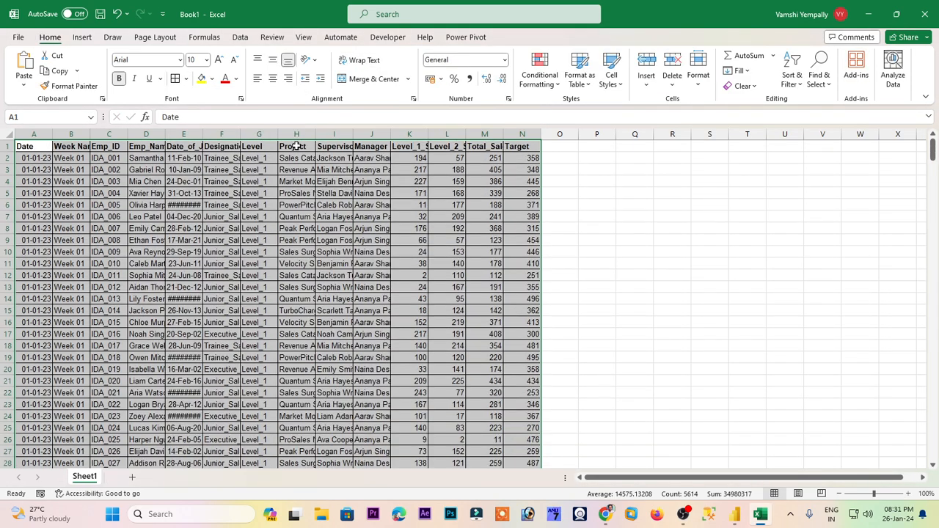
- Autofit the column widths of the pasted sales data and return to the start of the sheet
{"action": "key", "text": "alt"}
{"action": "key", "text": "h"}
{"action": "key", "text": "o"}
{"action": "key", "text": "i"}
{"action": "key", "text": "ctrl+Home"}
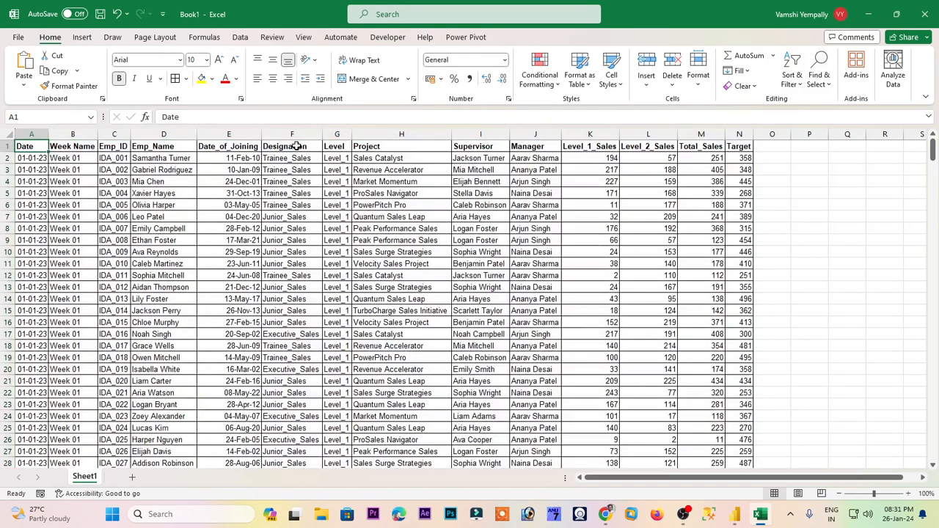
{"action": "left_click", "coordinate": [652, 195]}
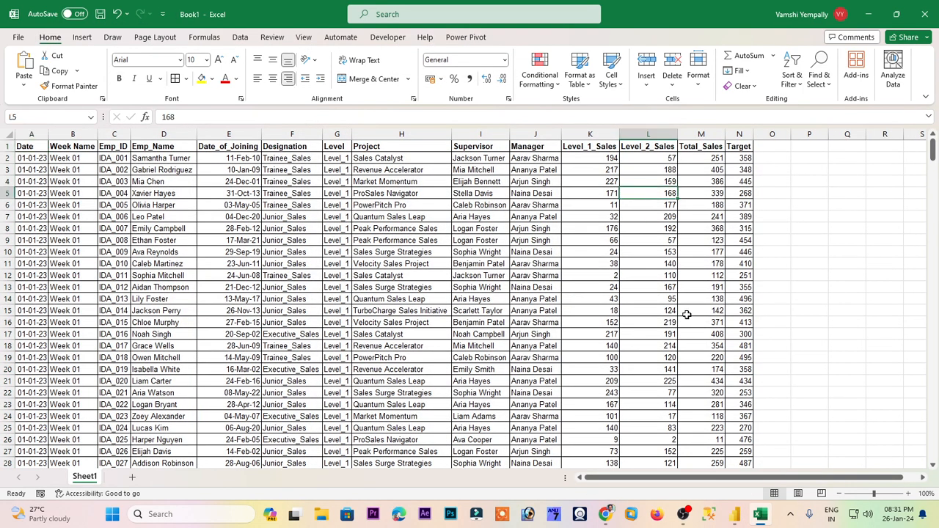
{"action": "left_click", "coordinate": [267, 219]}
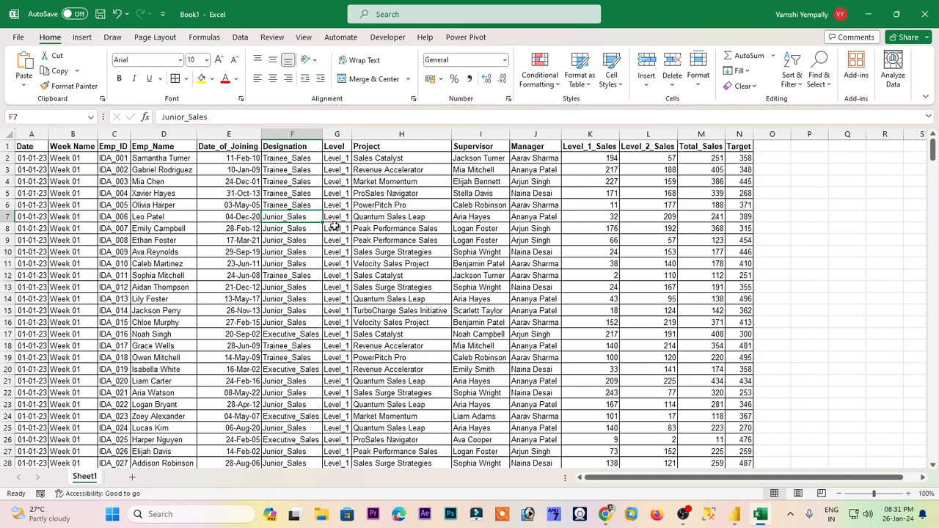
- Turn on filters for the header row and filter the Supervisor column to only the first listed supervisor
{"action": "left_click", "coordinate": [419, 145]}
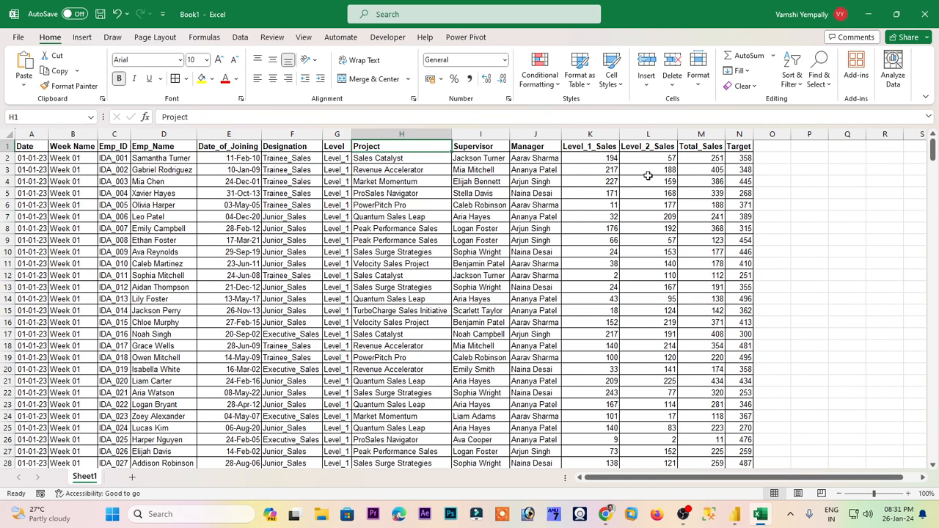
{"action": "key", "text": "ctrl+shift+l"}
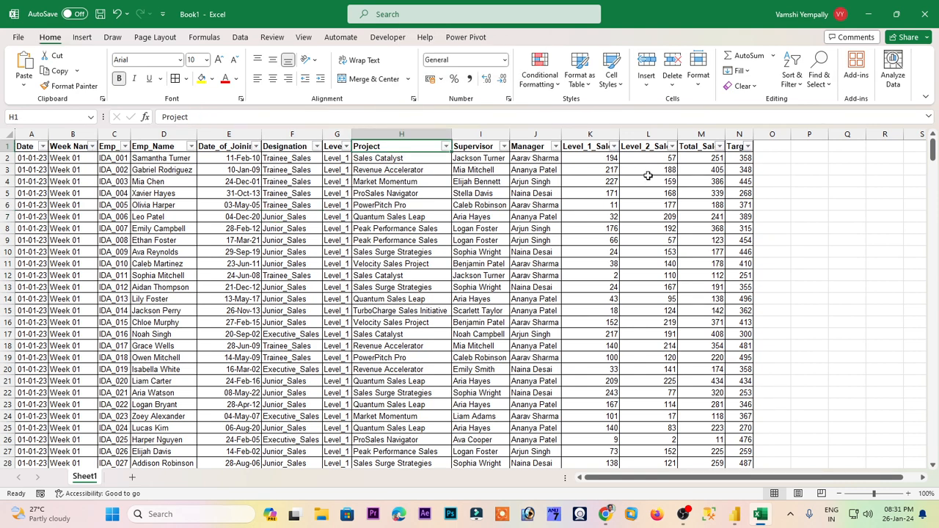
{"action": "key", "text": "Right"}
{"action": "key", "text": "alt+Down"}
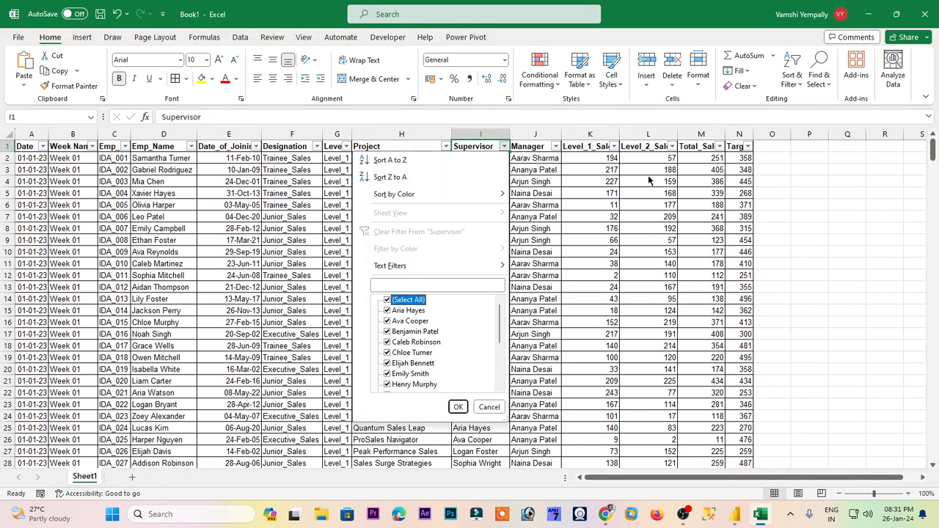
{"action": "key", "text": "space"}
{"action": "key", "text": "Down"}
{"action": "key", "text": "space"}
{"action": "key", "text": "Return"}
- Select the filtered Total_Sales values to check that supervisor's average sales
{"action": "key", "text": "Right"}
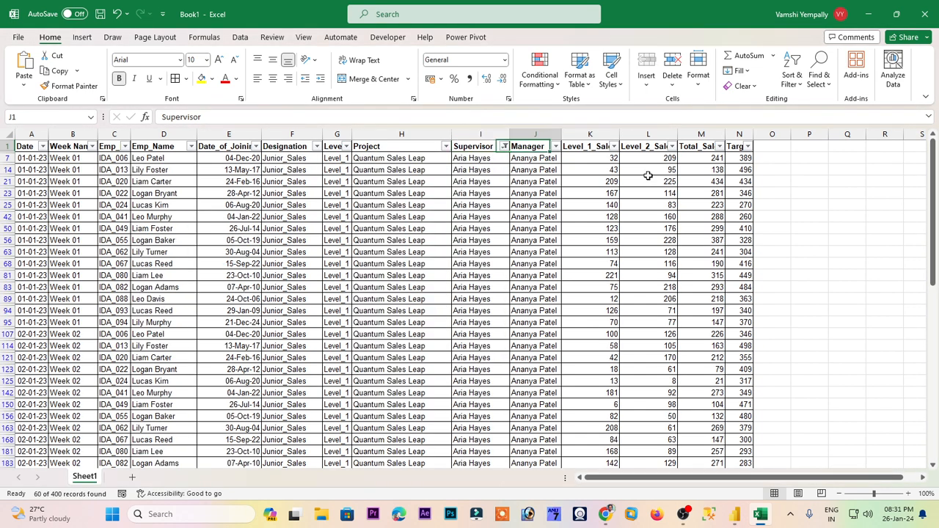
{"action": "key", "text": "Right"}
{"action": "key", "text": "Right"}
{"action": "key", "text": "Right"}
{"action": "key", "text": "Right"}
{"action": "key", "text": "Down"}
{"action": "key", "text": "Left"}
{"action": "key", "text": "ctrl+shift+Down"}
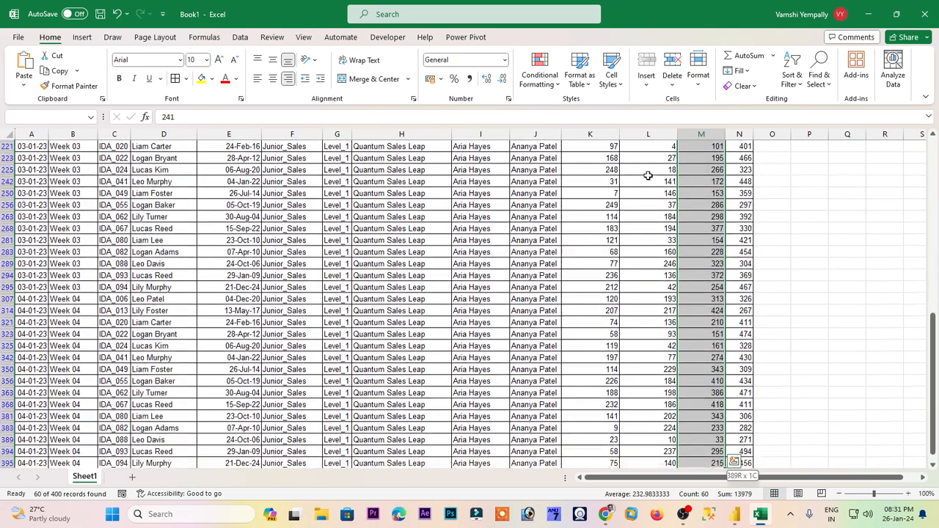
{"action": "key", "text": "ctrl+Up"}
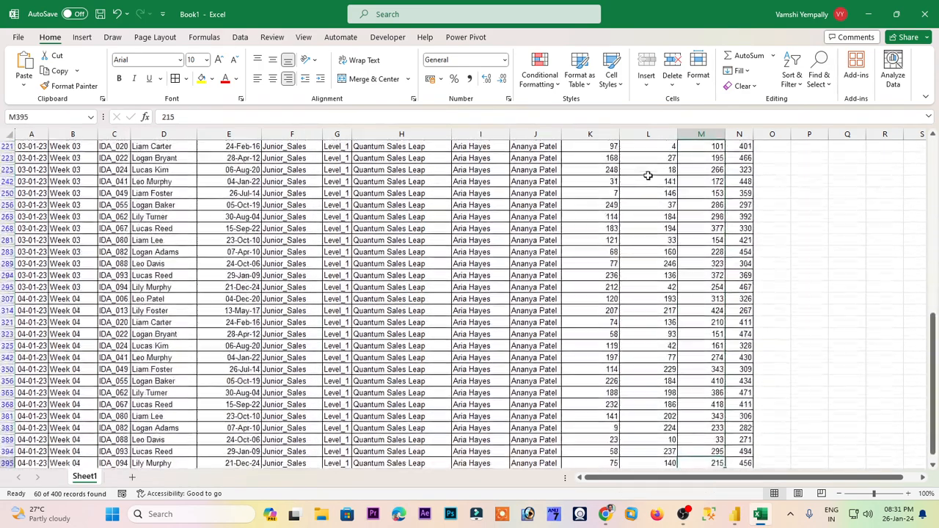
{"action": "key", "text": "Down"}
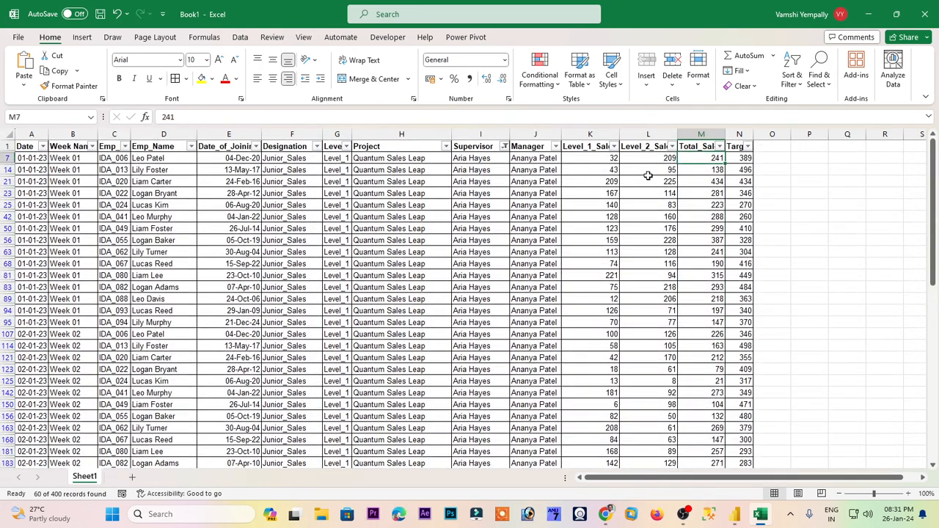
{"action": "key", "text": "ctrl+shift+Down"}
{"action": "key", "text": "ctrl+Up"}
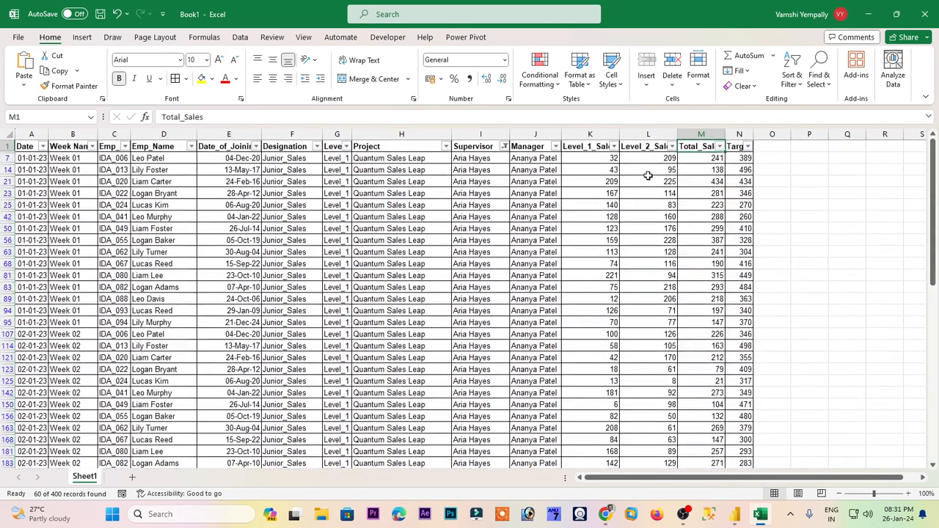
- Remove the filters from the sales data and insert a blank row above the headers
{"action": "key", "text": "alt+d"}
{"action": "key", "text": "f"}
{"action": "key", "text": "f"}
{"action": "key", "text": "shift+space"}
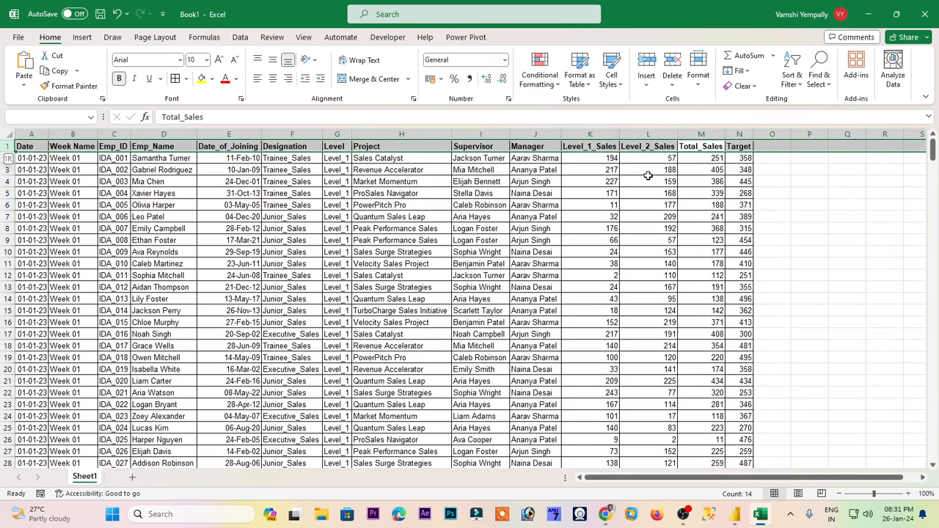
{"action": "key", "text": "ctrl+shift+plus"}
- Enter =SUBTOTAL(9,M3:M1048576) in M1 above the Total_Sales header and make the cell bold
{"action": "type", "text": "=su"}
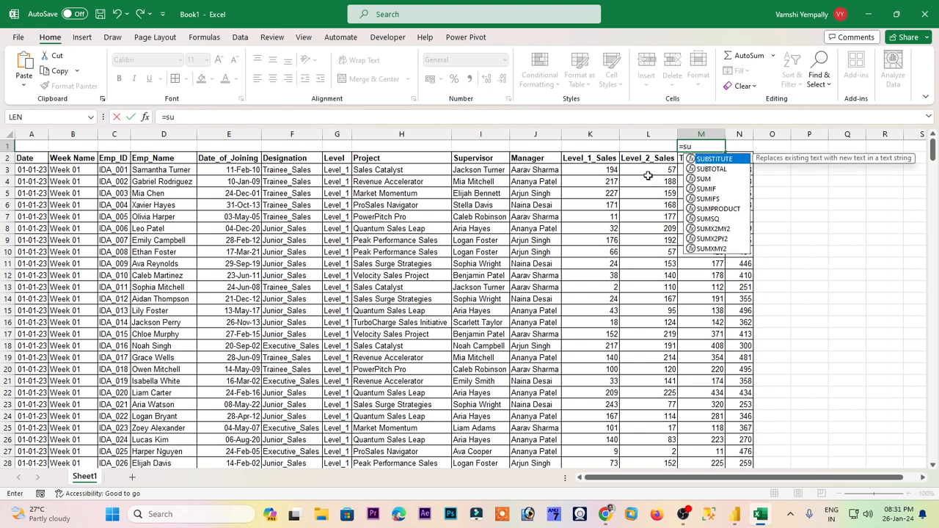
{"action": "type", "text": "b"}
{"action": "key", "text": "Down"}
{"action": "key", "text": "Tab"}
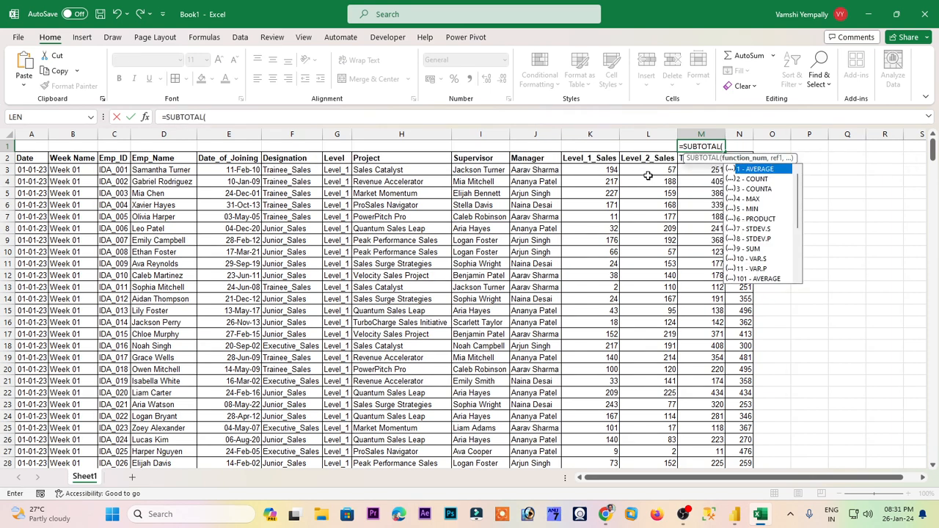
{"action": "type", "text": "9,"}
{"action": "key", "text": "Down"}
{"action": "key", "text": "Down"}
{"action": "key", "text": "ctrl+shift+Down"}
{"action": "key", "text": "ctrl+shift+Down"}
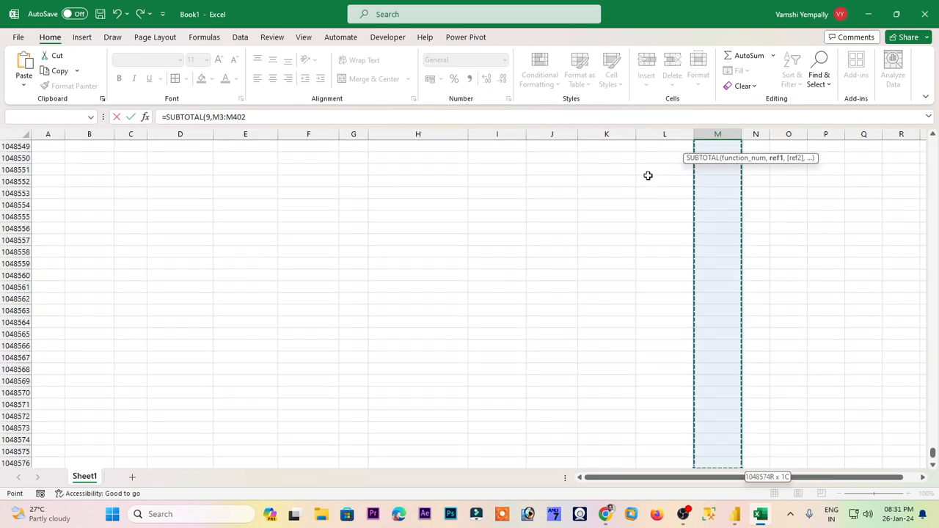
{"action": "type", "text": ")"}
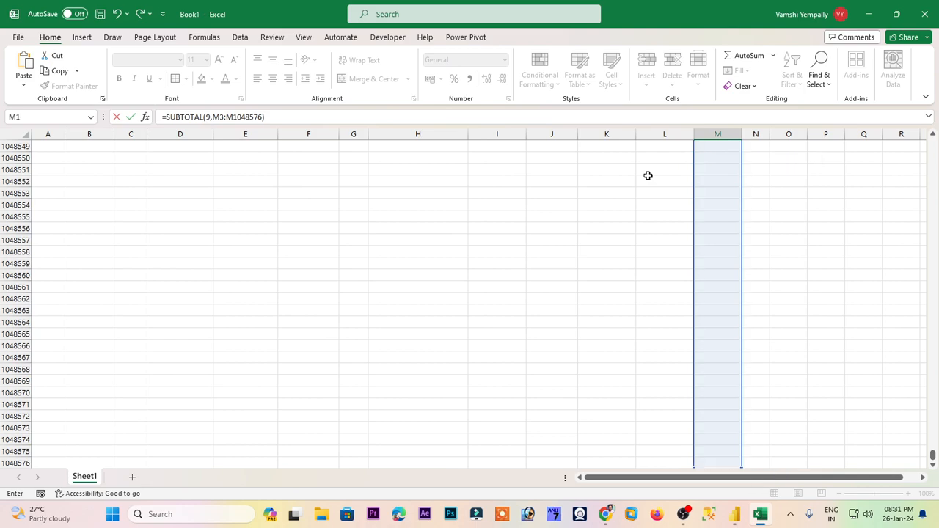
{"action": "key", "text": "ctrl+Return"}
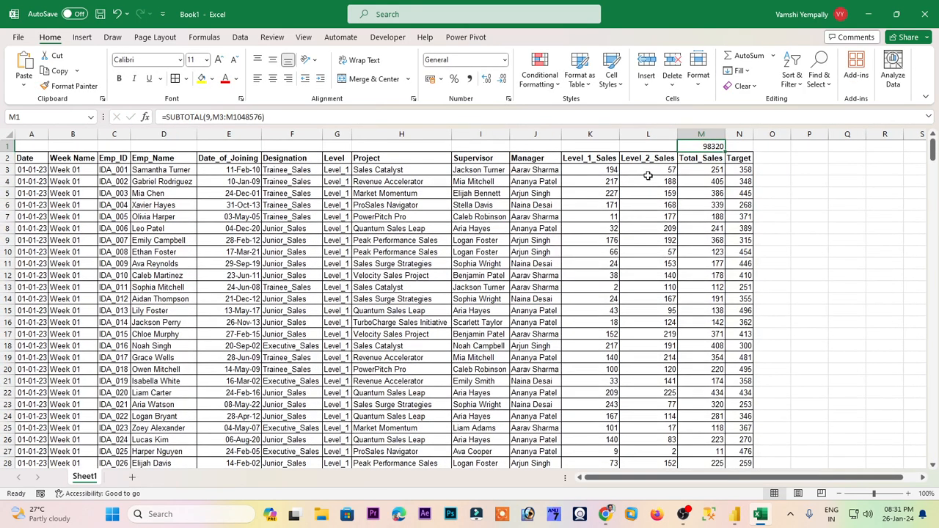
{"action": "key", "text": "ctrl+b"}
- Enter =COUNT(D3:D1048576) in D1 above the Emp_Name header
{"action": "key", "text": "Left"}
{"action": "key", "text": "Left"}
{"action": "key", "text": "Left"}
{"action": "key", "text": "Left"}
{"action": "key", "text": "Left"}
{"action": "key", "text": "Left"}
{"action": "key", "text": "Left"}
{"action": "key", "text": "Left"}
{"action": "key", "text": "Left"}
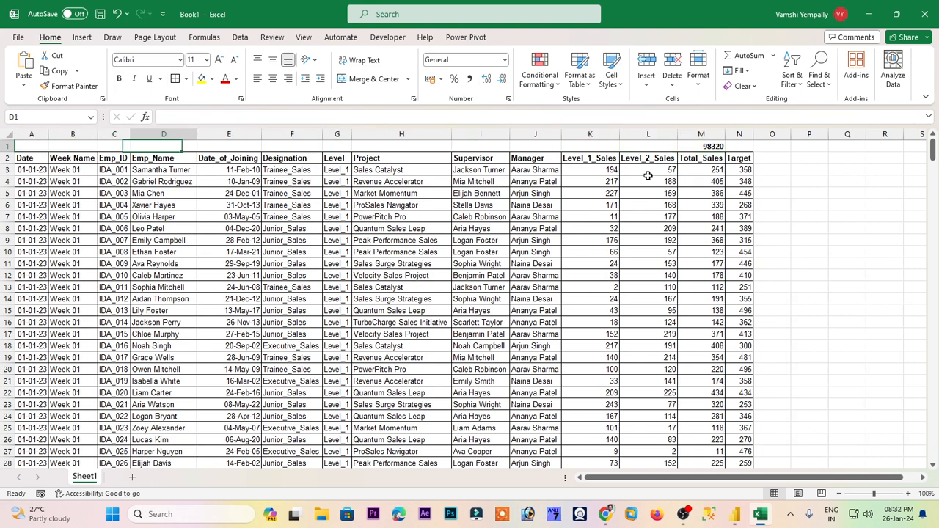
{"action": "type", "text": "=count"}
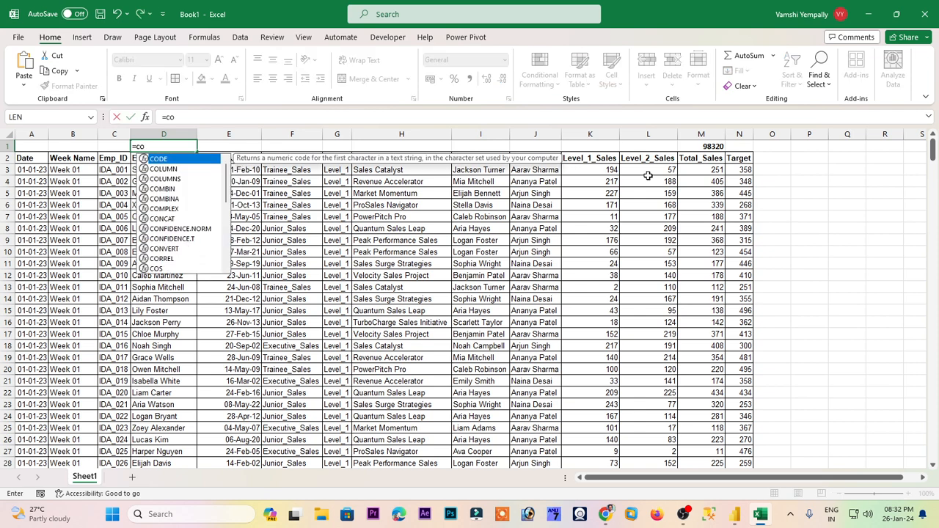
{"action": "key", "text": "Tab"}
{"action": "key", "text": "Down"}
{"action": "key", "text": "Down"}
{"action": "key", "text": "ctrl+shift+Down"}
{"action": "key", "text": "ctrl+shift+Down"}
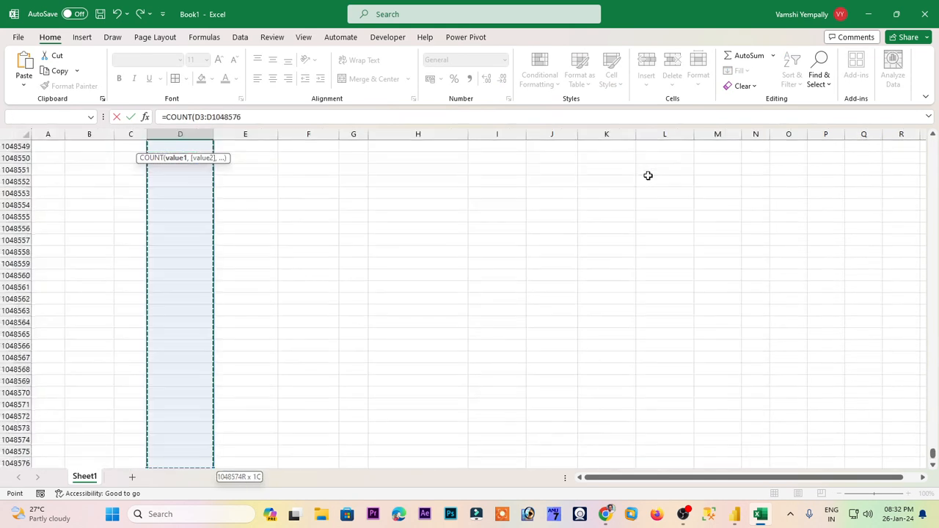
{"action": "key", "text": "Return"}
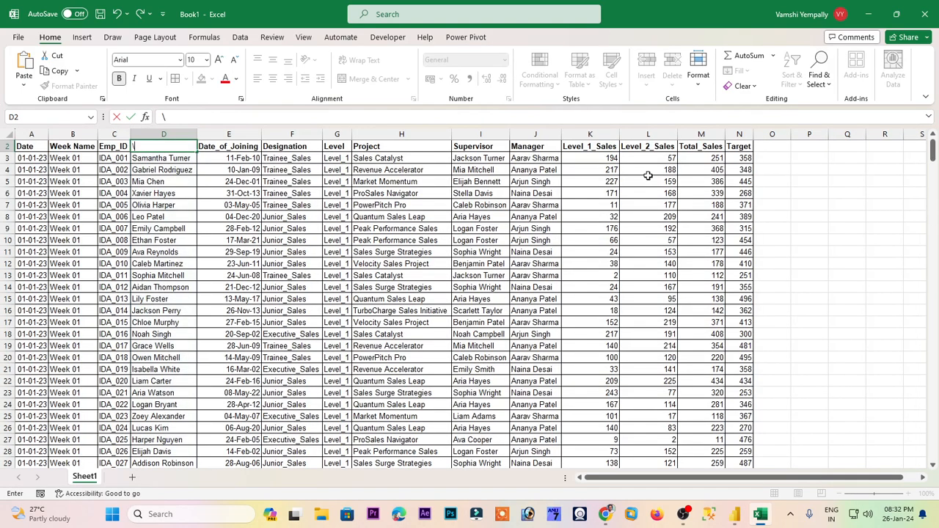
- Change the function in D1 from COUNT to COUNTA, keeping the range D3:D1048576
{"action": "key", "text": "Up"}
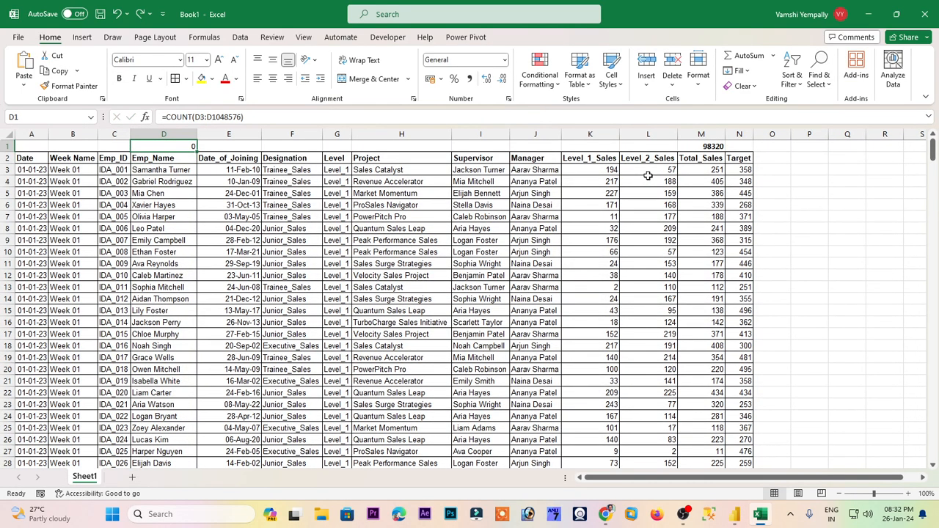
{"action": "left_click", "coordinate": [196, 116]}
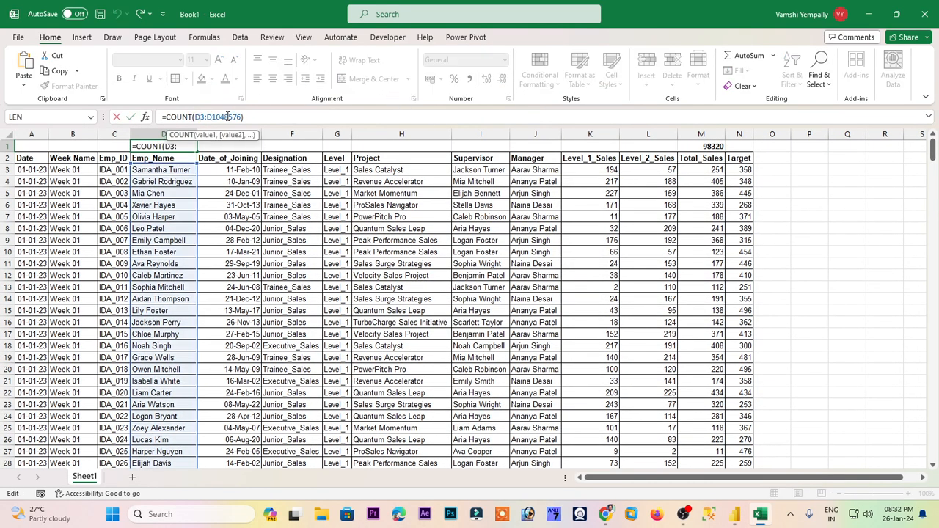
{"action": "key", "text": "Return"}
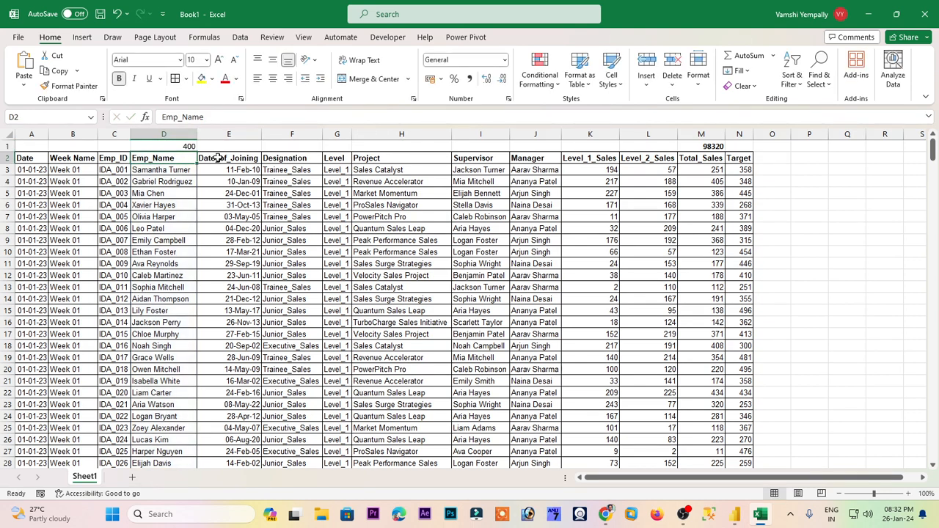
- Enter =M1/D1 in L1 to divide the total sales by the employee count
{"action": "left_click", "coordinate": [645, 146]}
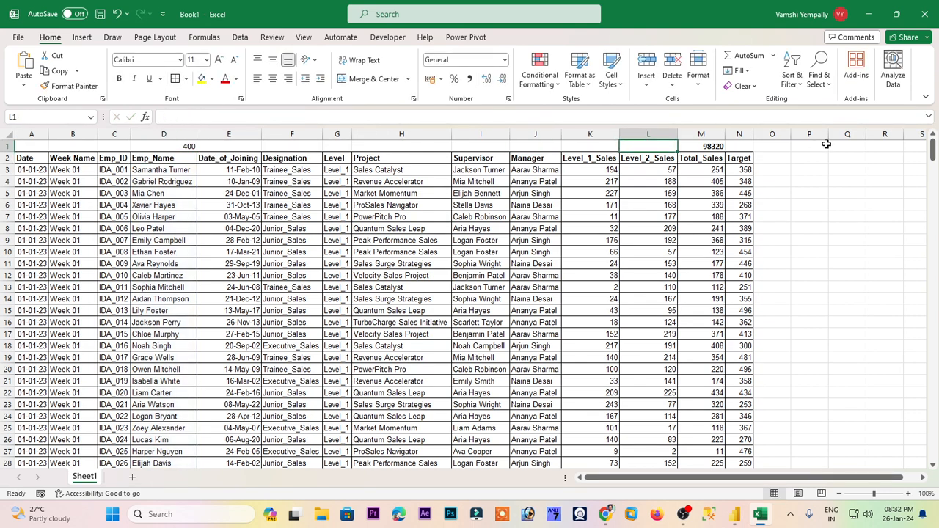
{"action": "type", "text": "="}
{"action": "key", "text": "Right"}
{"action": "type", "text": "/"}
{"action": "key", "text": "Left"}
{"action": "key", "text": "Left"}
{"action": "key", "text": "Left"}
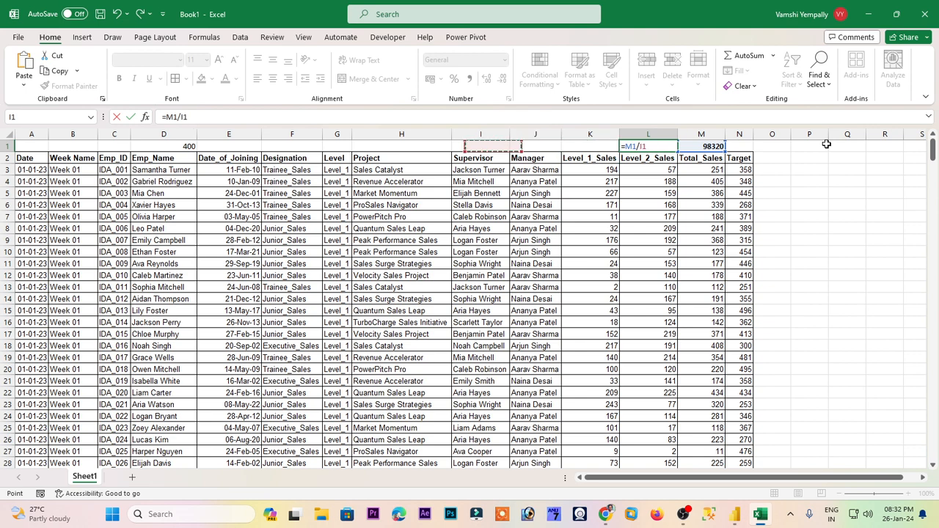
{"action": "key", "text": "Left"}
{"action": "key", "text": "Left"}
{"action": "key", "text": "Left"}
{"action": "key", "text": "Left"}
{"action": "key", "text": "Left"}
{"action": "key", "text": "Return"}
{"action": "key", "text": "Up"}
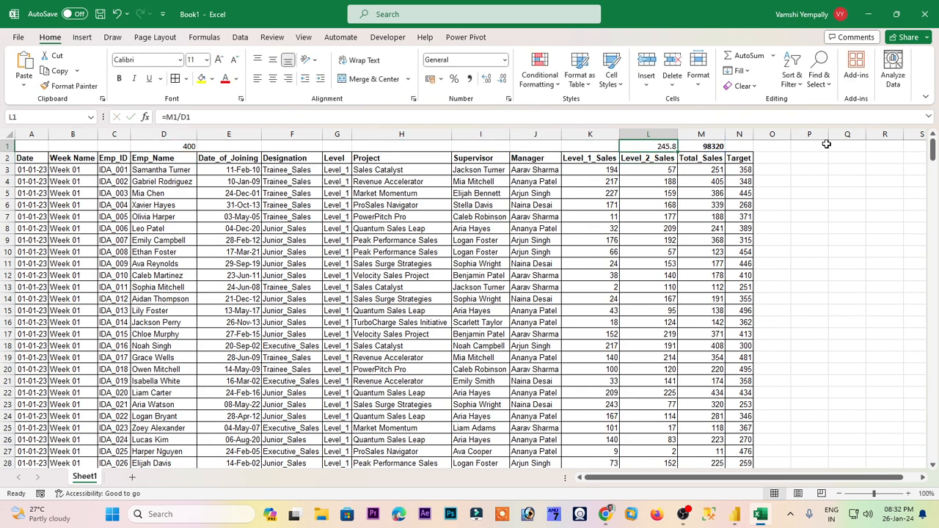
- Turn on filters for the header row in row 2
{"action": "left_click", "coordinate": [496, 158]}
{"action": "key", "text": "shift+space"}
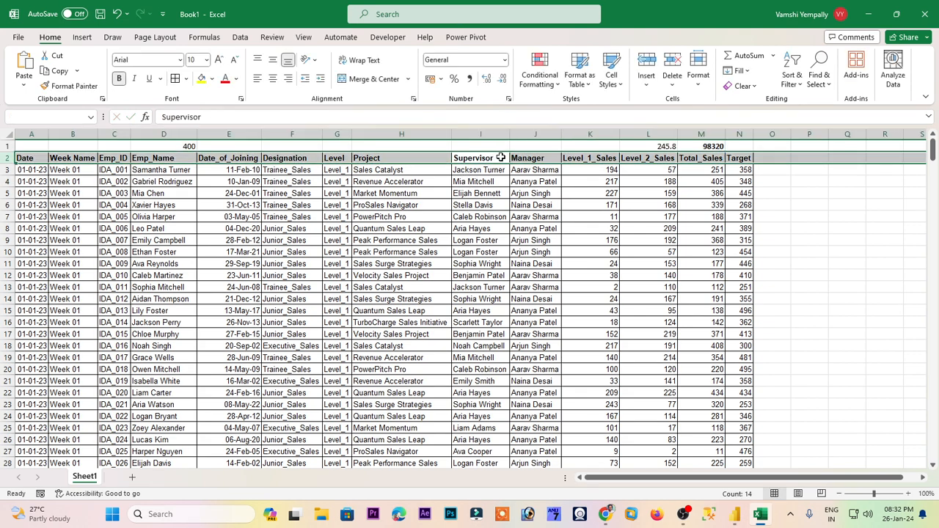
{"action": "key", "text": "alt+d"}
{"action": "key", "text": "f"}
{"action": "key", "text": "f"}
{"action": "left_click", "coordinate": [590, 205]}
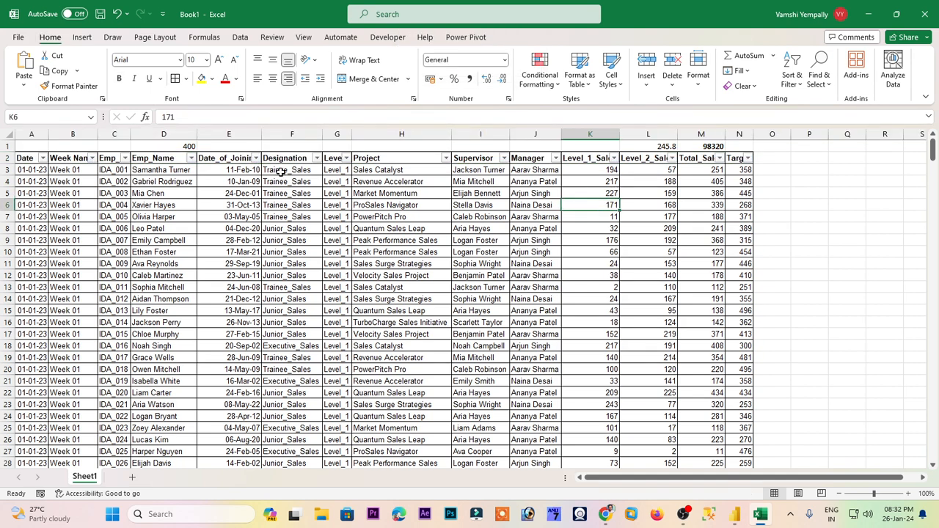
- Filter the Supervisor column to only the first listed supervisor and check the formulas in M1 and L1
{"action": "left_click", "coordinate": [503, 158]}
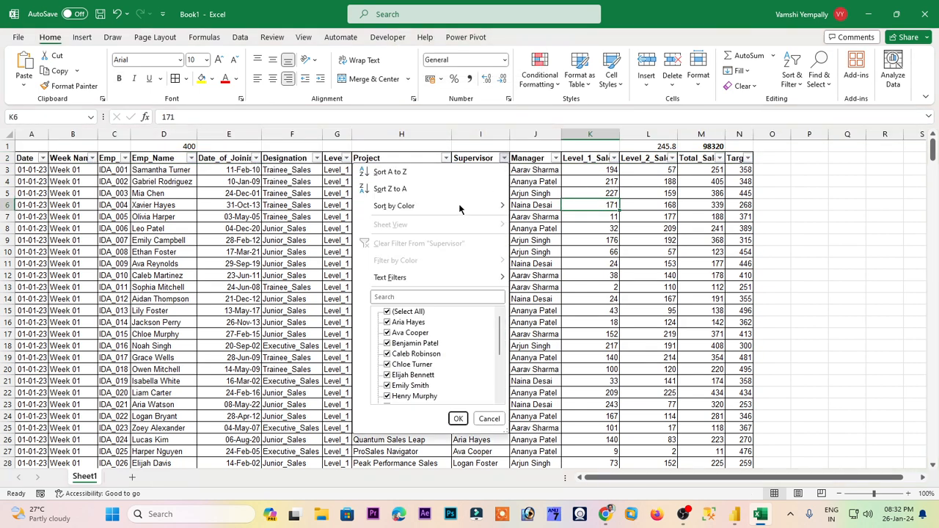
{"action": "left_click", "coordinate": [409, 324]}
{"action": "left_click", "coordinate": [409, 312]}
{"action": "left_click", "coordinate": [409, 312]}
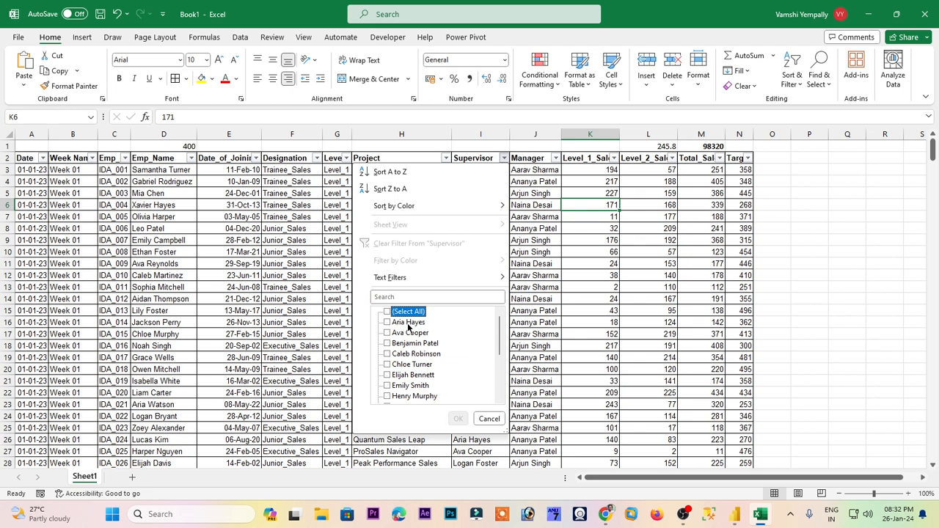
{"action": "left_click", "coordinate": [409, 322]}
{"action": "left_click", "coordinate": [458, 418]}
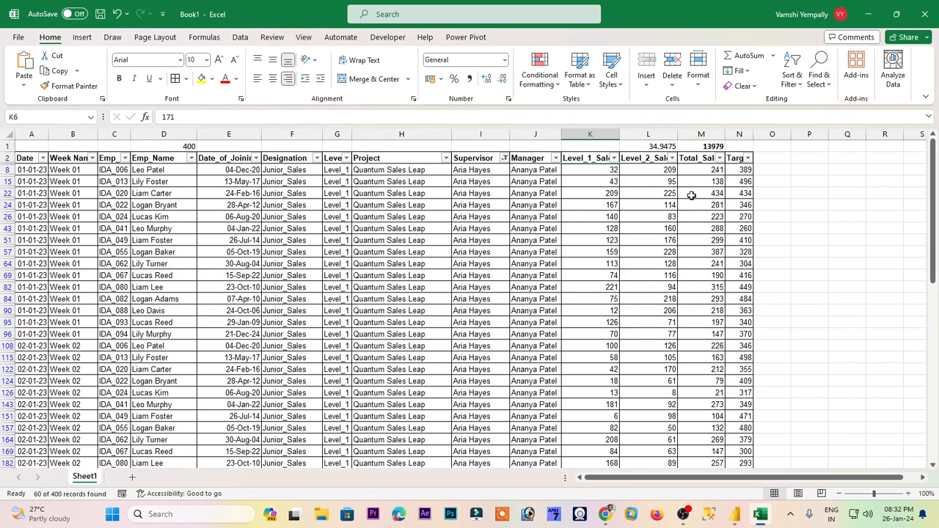
{"action": "left_click", "coordinate": [694, 147]}
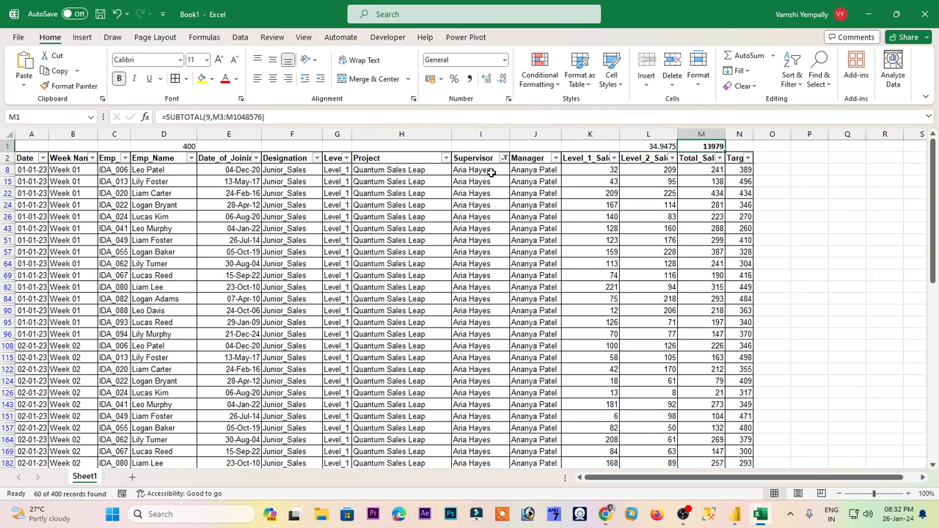
{"action": "left_click", "coordinate": [640, 144]}
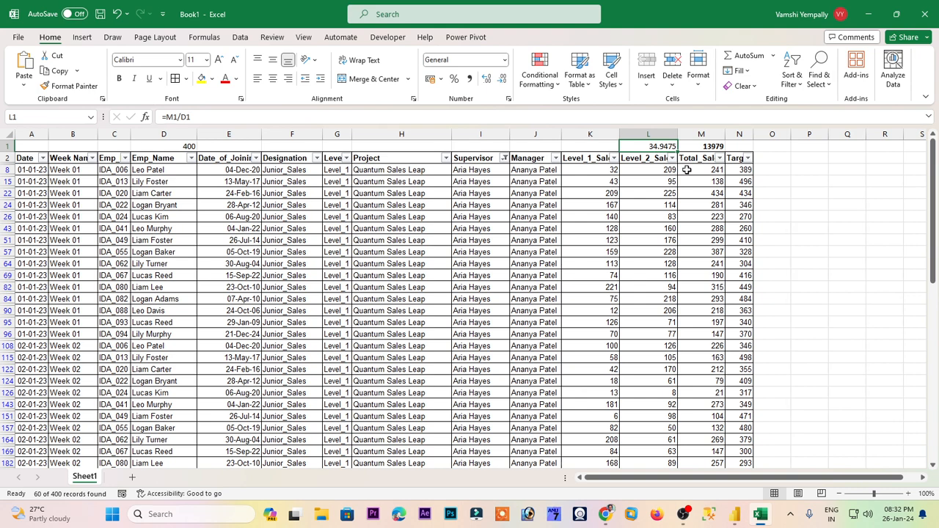
- Remove the filters from the sales data
{"action": "key", "text": "alt+d"}
{"action": "key", "text": "f"}
{"action": "key", "text": "f"}
- Replace the formula in D1 with =SUBTOTAL(3,D3:D1048576) so it counts only the filtered employee rows
{"action": "left_click", "coordinate": [150, 146]}
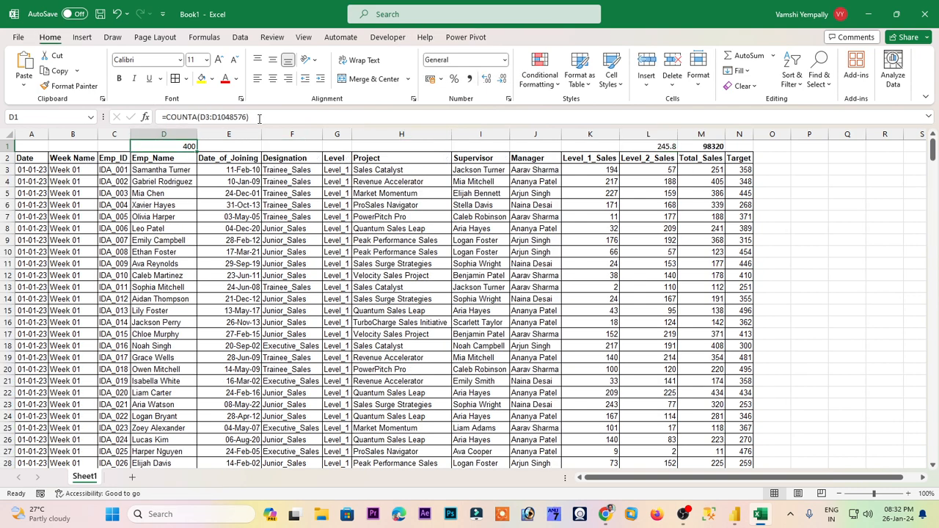
{"action": "left_click_drag", "start_coordinate": [259, 119], "coordinate": [165, 117]}
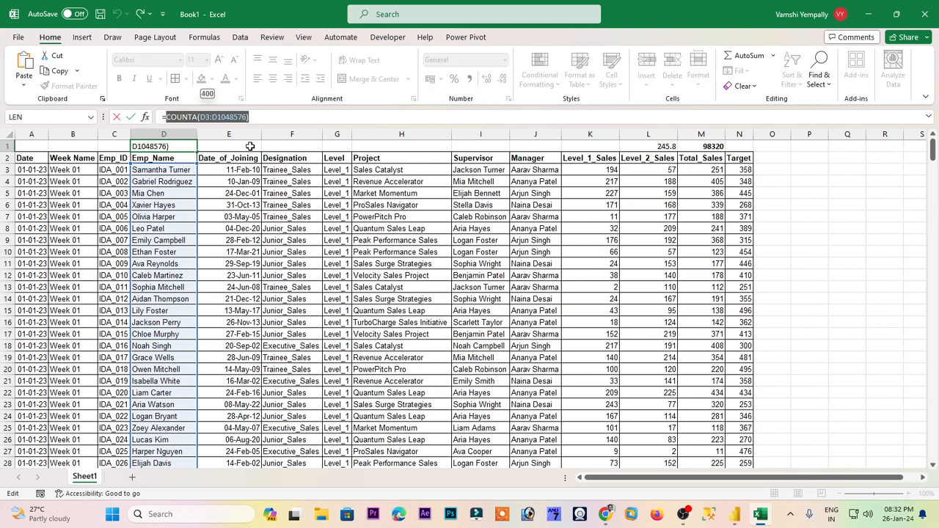
{"action": "type", "text": "SUBSTITU"}
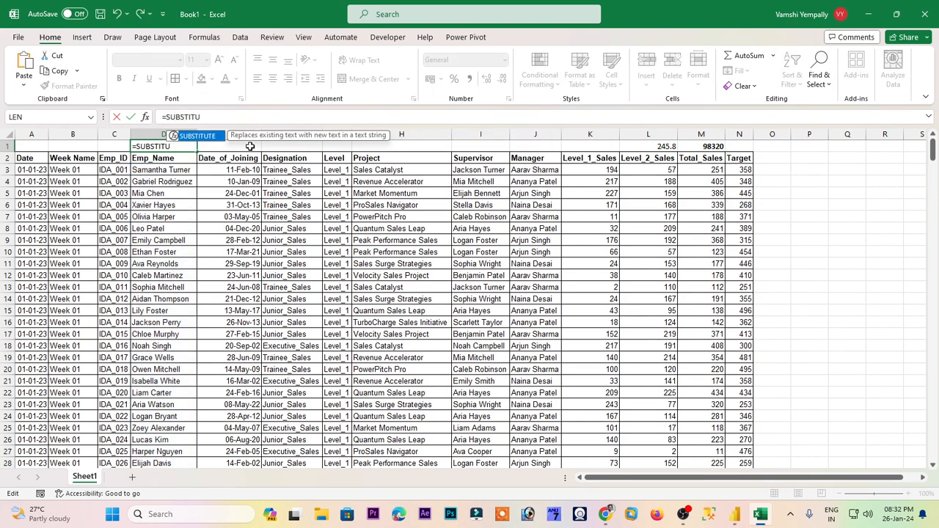
{"action": "key", "text": "BackSpace"}
{"action": "key", "text": "BackSpace"}
{"action": "key", "text": "BackSpace"}
{"action": "key", "text": "BackSpace"}
{"action": "key", "text": "BackSpace"}
{"action": "key", "text": "BackSpace"}
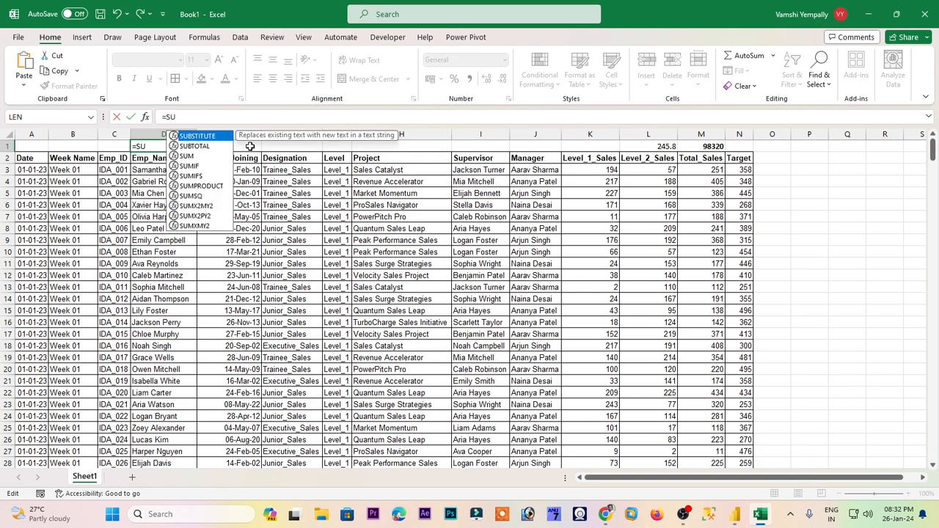
{"action": "key", "text": "Down"}
{"action": "key", "text": "Tab"}
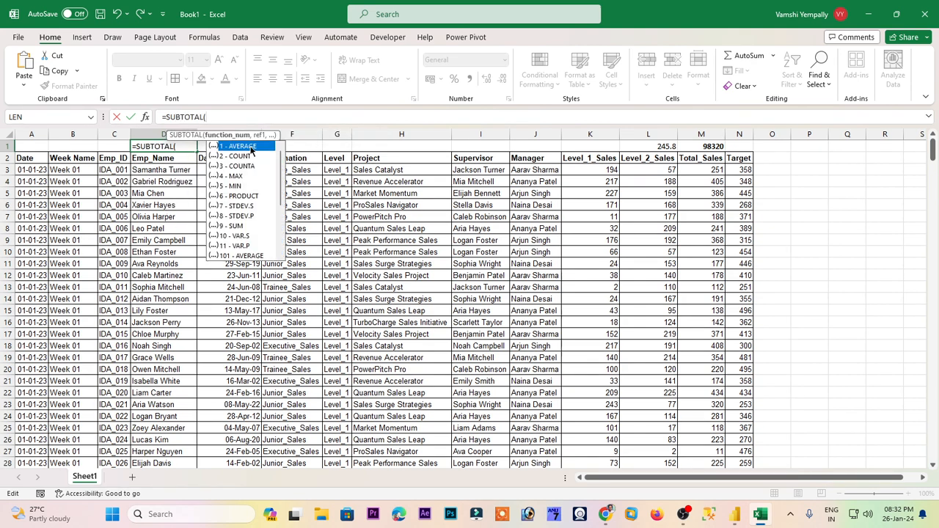
{"action": "key", "text": "Down"}
{"action": "key", "text": "Down"}
{"action": "key", "text": "Tab"}
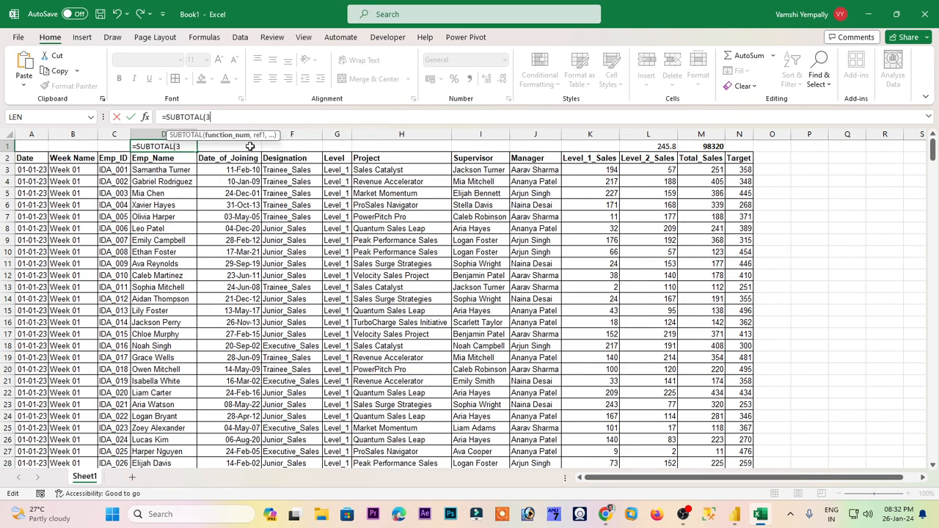
{"action": "type", "text": ","}
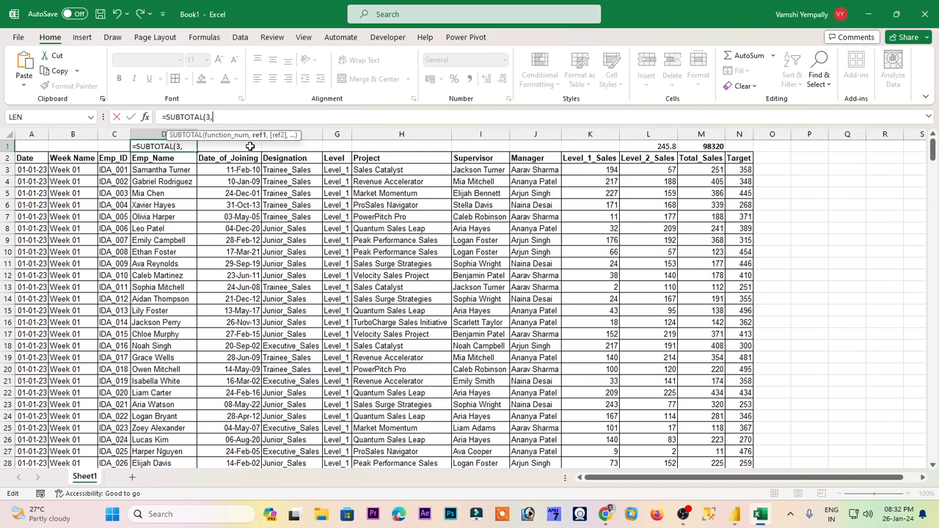
{"action": "left_click", "coordinate": [156, 173]}
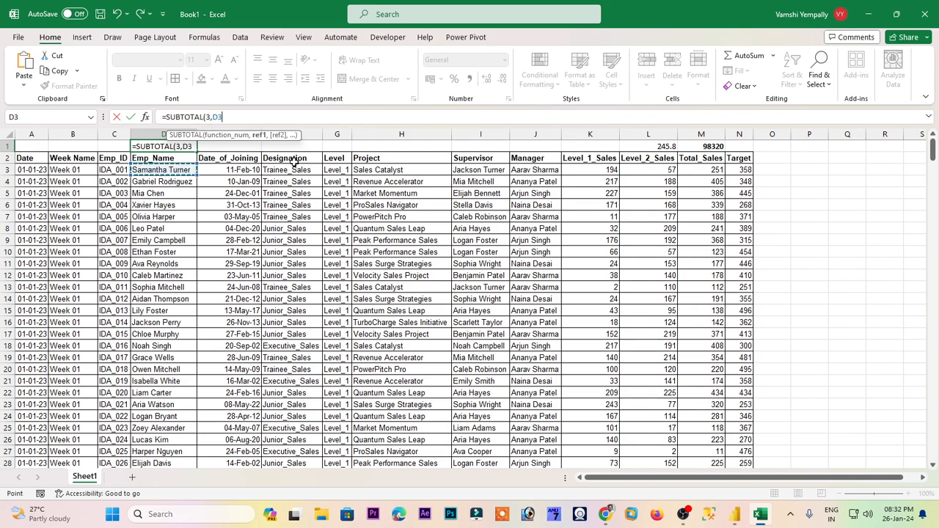
{"action": "key", "text": "ctrl+shift+Down"}
{"action": "type", "text": ")"}
{"action": "key", "text": "ctrl+Return"}
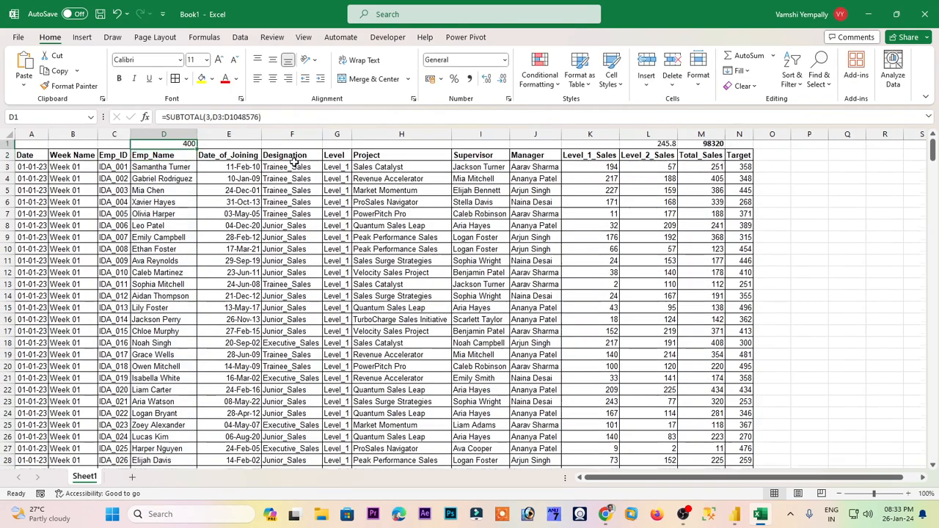
- Turn the filters back on for the header row in row 2
{"action": "left_click", "coordinate": [294, 163]}
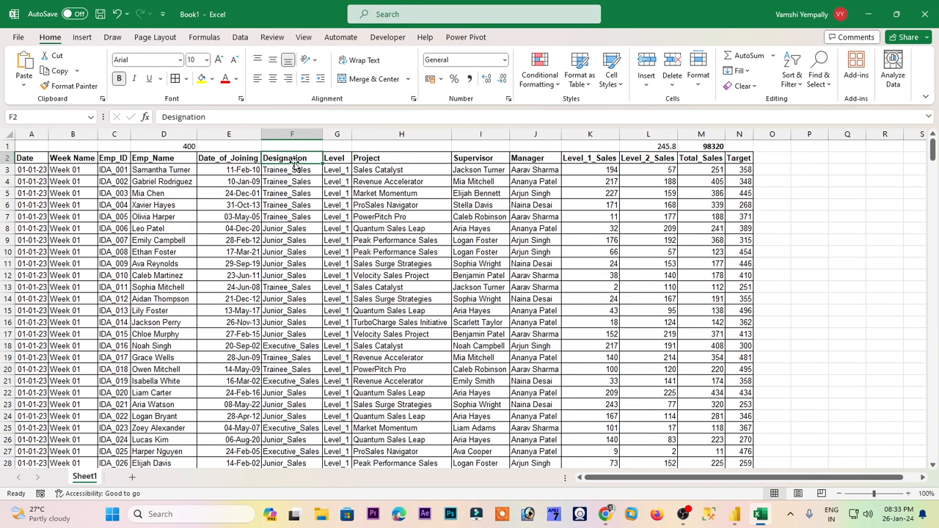
{"action": "key", "text": "shift+space"}
{"action": "type", "text": "FFF"}
{"action": "key", "text": "Escape"}
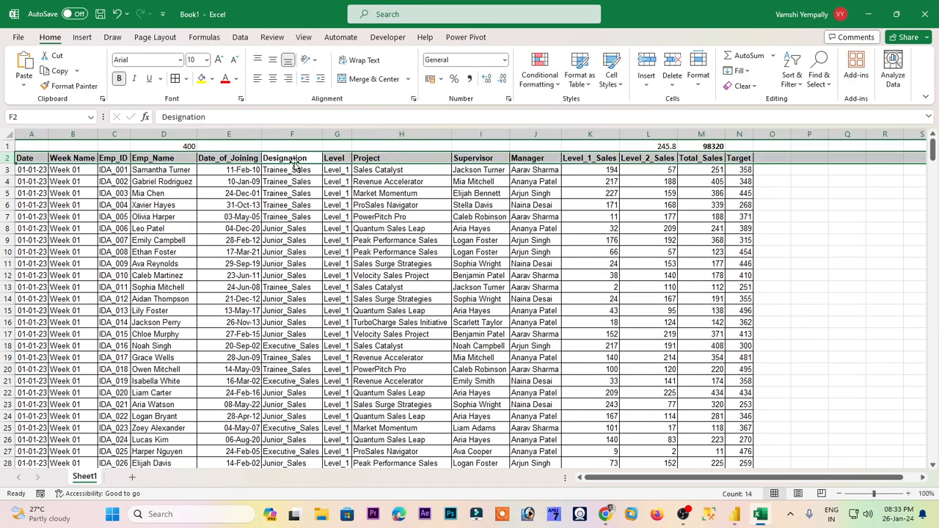
{"action": "key", "text": "ctrl+shift+l"}
- Filter the Supervisor column to only the first listed supervisor
{"action": "key", "text": "Tab"}
{"action": "key", "text": "Tab"}
{"action": "key", "text": "Tab"}
{"action": "key", "text": "Tab"}
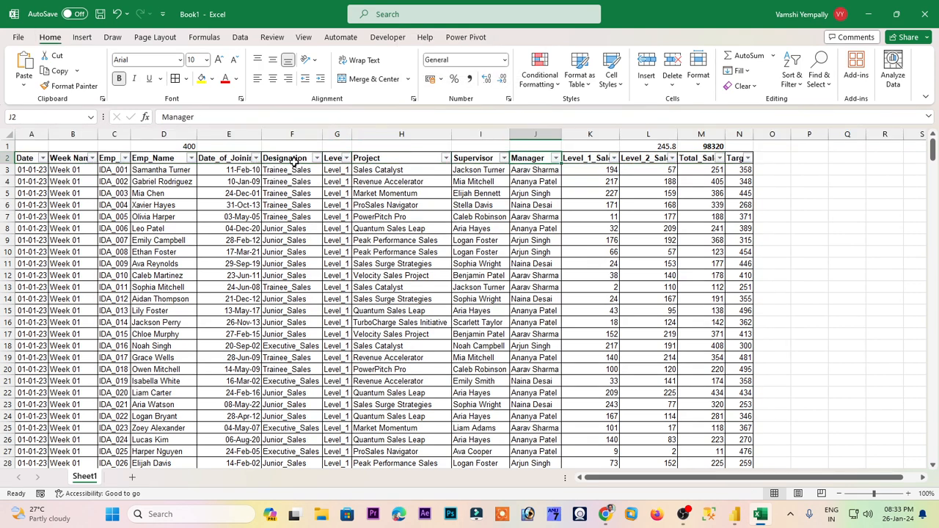
{"action": "key", "text": "shift+Tab"}
{"action": "key", "text": "alt+Down"}
{"action": "key", "text": "Up"}
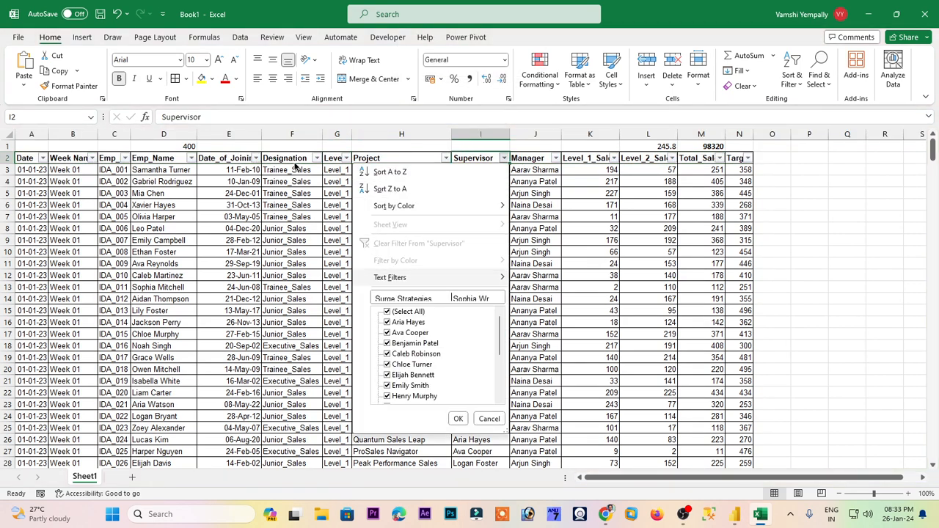
{"action": "key", "text": "Down"}
{"action": "key", "text": "Down"}
{"action": "key", "text": "space"}
{"action": "key", "text": "Down"}
{"action": "key", "text": "space"}
{"action": "key", "text": "Return"}
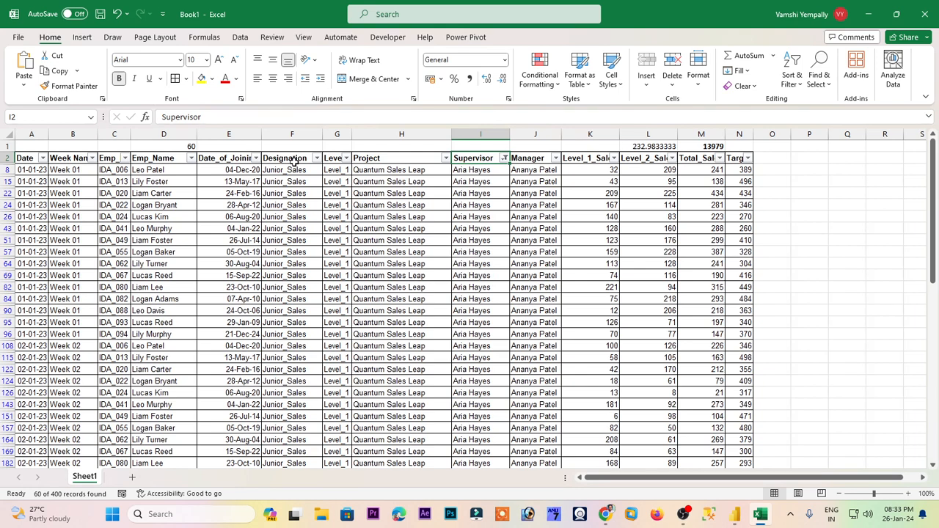
- Switch to Power BI Desktop to compare that supervisor's Avg Sales in the matrix, and return to Excel
{"action": "left_click", "coordinate": [734, 513]}
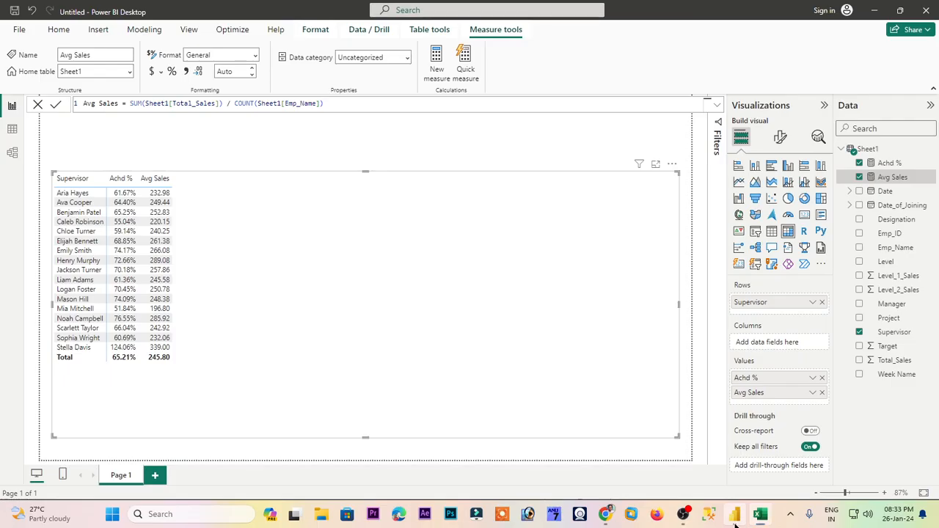
{"action": "key", "text": "alt+Tab"}
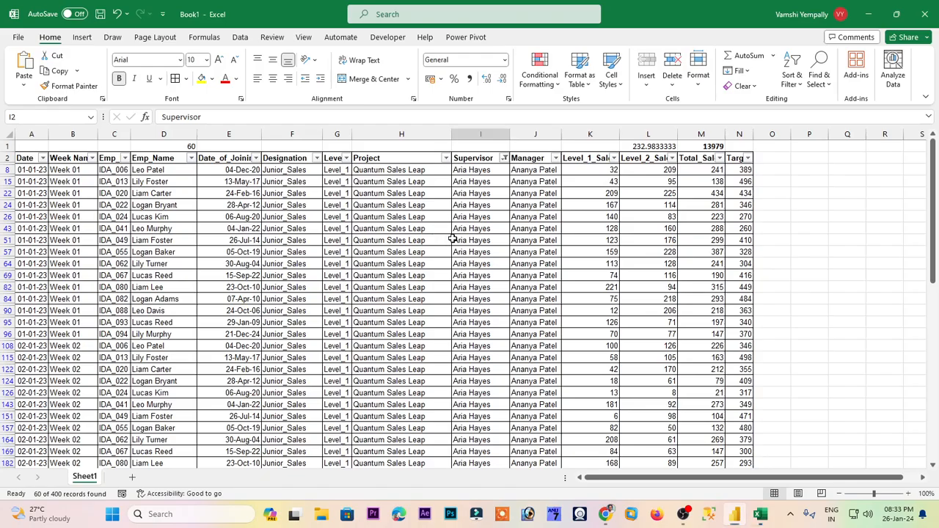
{"action": "left_click", "coordinate": [591, 215]}
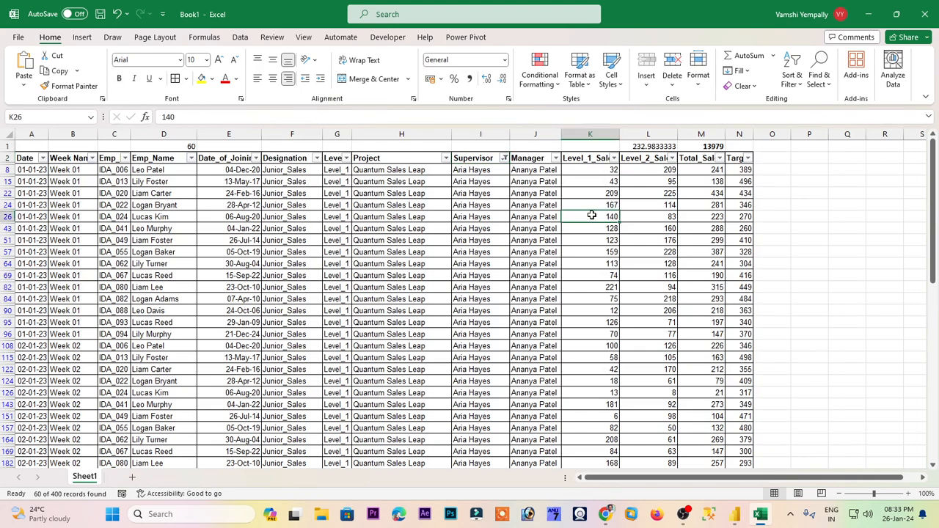
{"action": "left_click", "coordinate": [191, 158]}
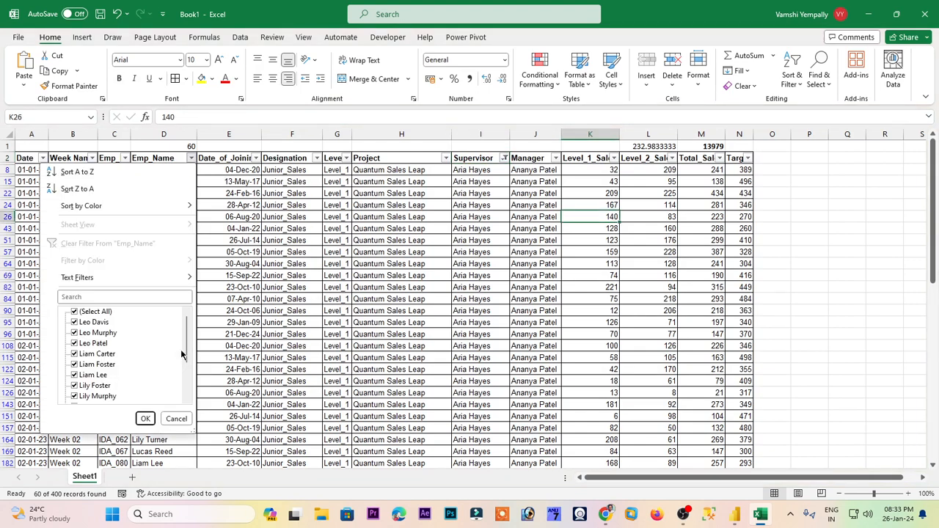
{"action": "left_click", "coordinate": [176, 418]}
{"action": "left_click", "coordinate": [229, 382]}
- Copy the filtered Emp_Name column with its header from Sheet1 and paste it at A1 of a new sheet
{"action": "left_click", "coordinate": [163, 171]}
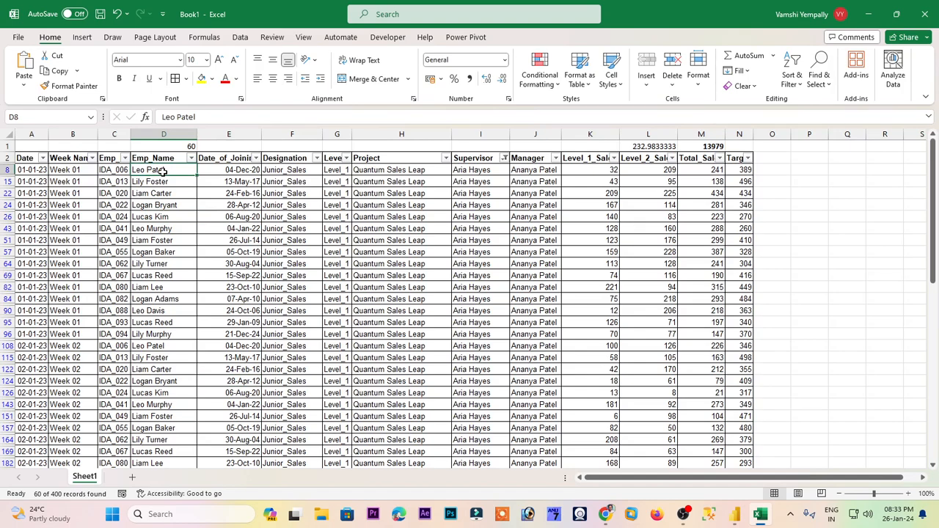
{"action": "key", "text": "ctrl+shift+Down"}
{"action": "key", "text": "ctrl+Up"}
{"action": "key", "text": "Down"}
{"action": "key", "text": "Up"}
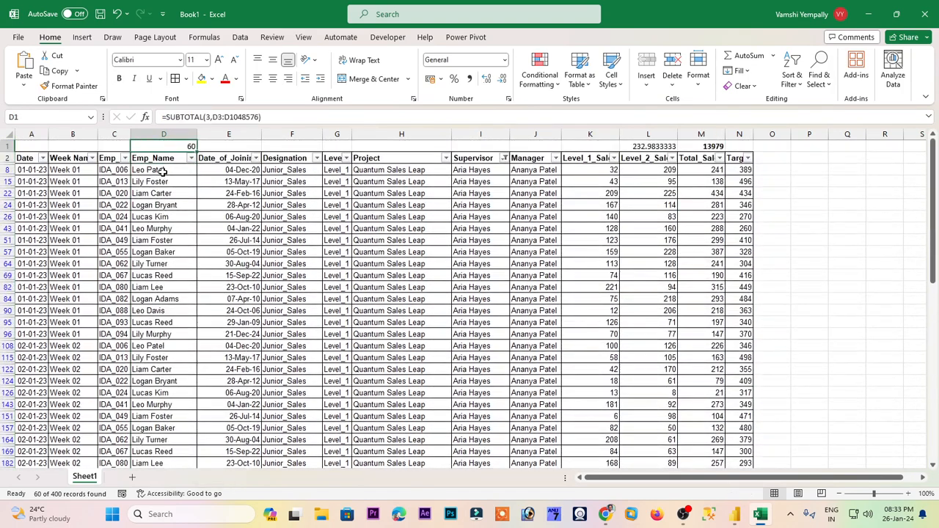
{"action": "key", "text": "Down"}
{"action": "key", "text": "ctrl+shift+Down"}
{"action": "key", "text": "ctrl+c"}
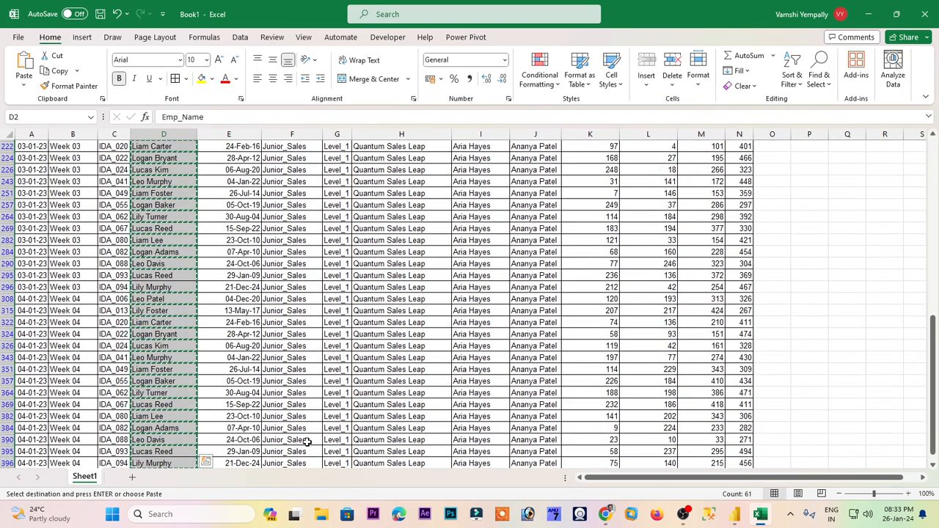
{"action": "left_click", "coordinate": [133, 477]}
{"action": "key", "text": "ctrl+v"}
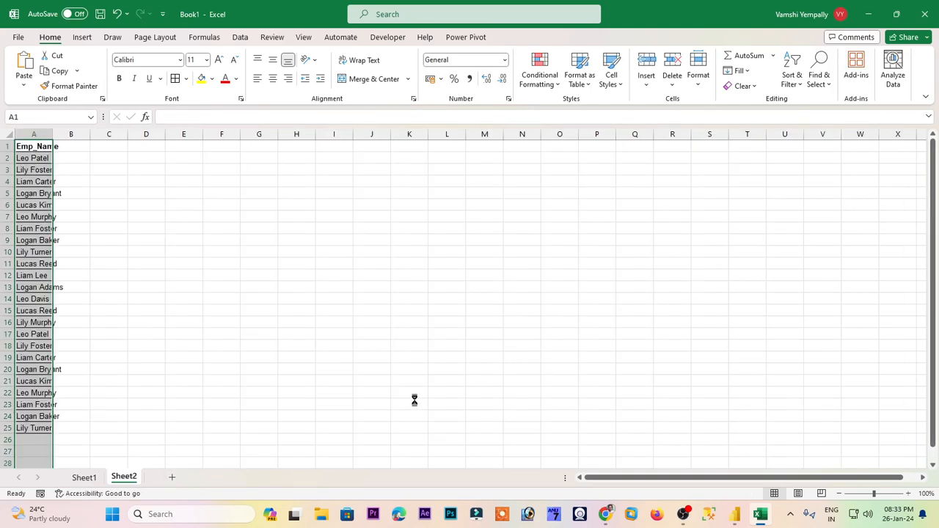
- Remove duplicate names from the pasted Emp_Name list and auto-fit column A to the names
{"action": "key", "text": "alt+a"}
{"action": "key", "text": "m"}
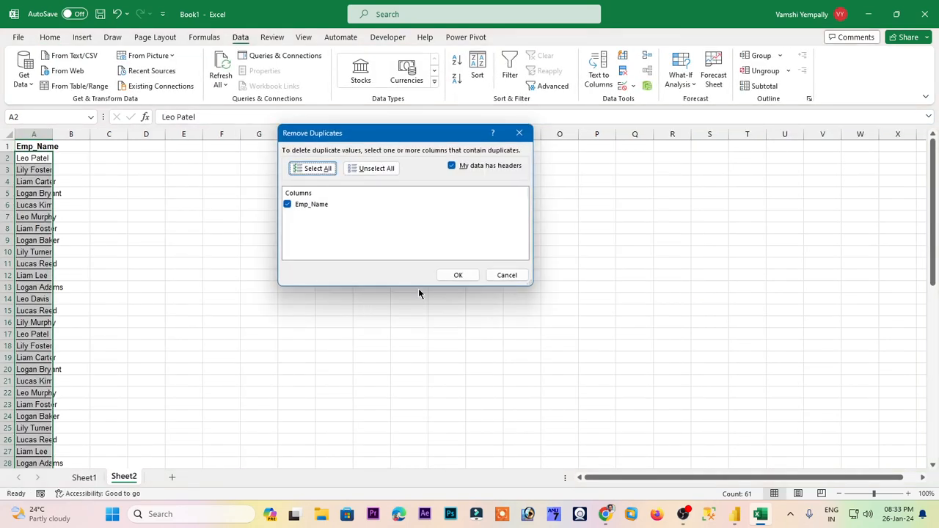
{"action": "left_click", "coordinate": [449, 278]}
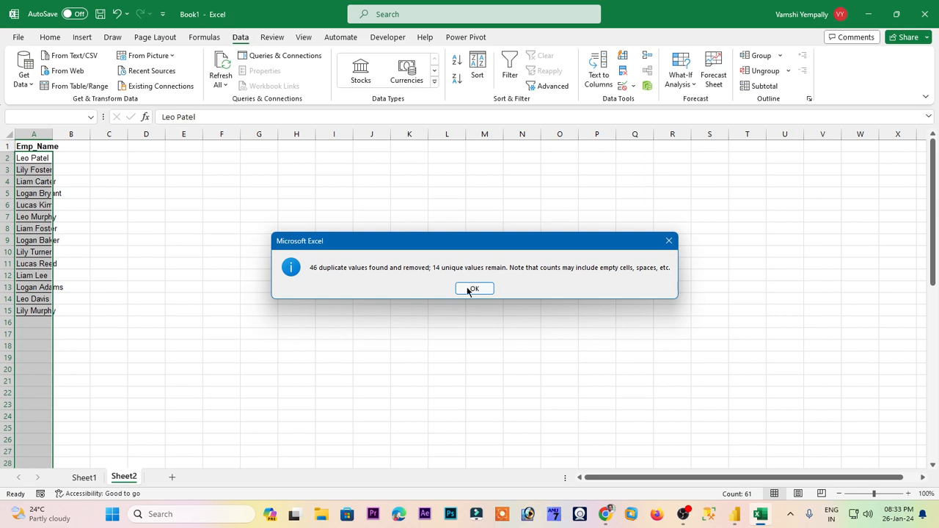
{"action": "left_click", "coordinate": [474, 289]}
{"action": "left_click", "coordinate": [176, 215]}
{"action": "double_click", "coordinate": [53, 134]}
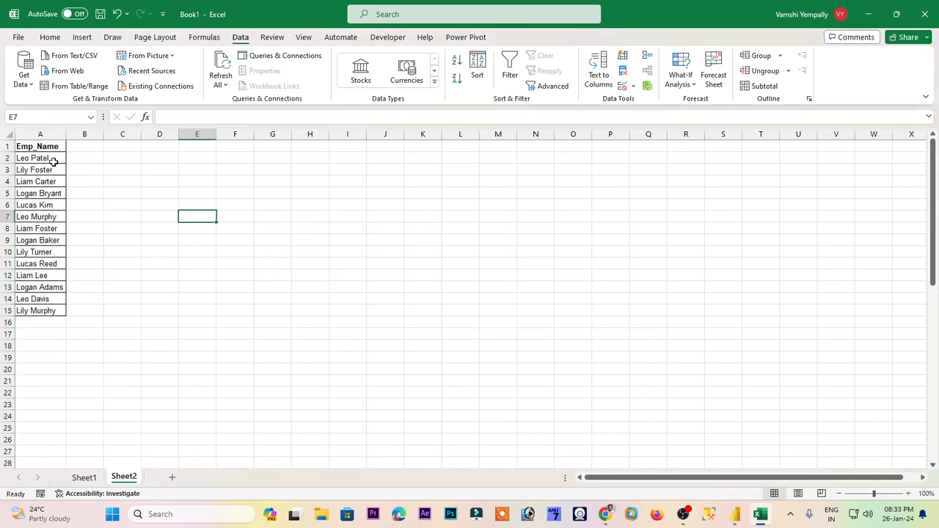
{"action": "left_click_drag", "start_coordinate": [53, 161], "coordinate": [54, 310]}
{"action": "left_click", "coordinate": [168, 264]}
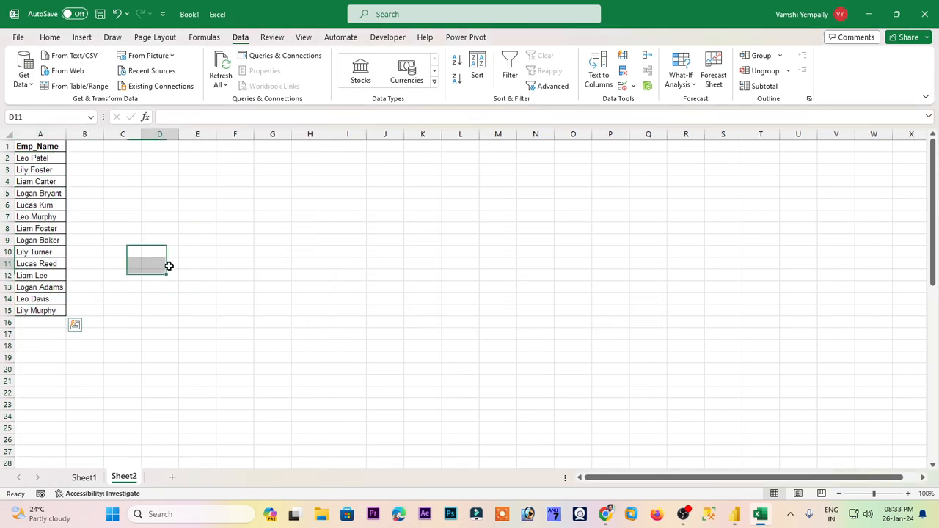
- Copy the filtered Total_Sales subtotal from M1 of Sheet1 and paste it as a value into C3 of Sheet2
{"action": "left_click", "coordinate": [83, 477]}
{"action": "scroll", "coordinate": [514, 315], "scroll_direction": "down", "scroll_amount": 10}
{"action": "left_click", "coordinate": [520, 322]}
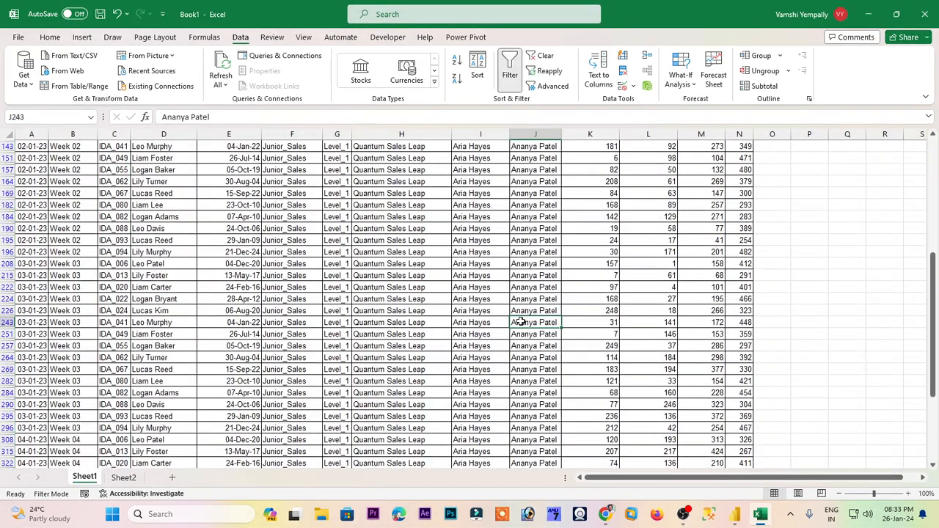
{"action": "key", "text": "ctrl+Up"}
{"action": "key", "text": "Up"}
{"action": "key", "text": "Right"}
{"action": "key", "text": "Right"}
{"action": "key", "text": "Right"}
{"action": "key", "text": "ctrl+c"}
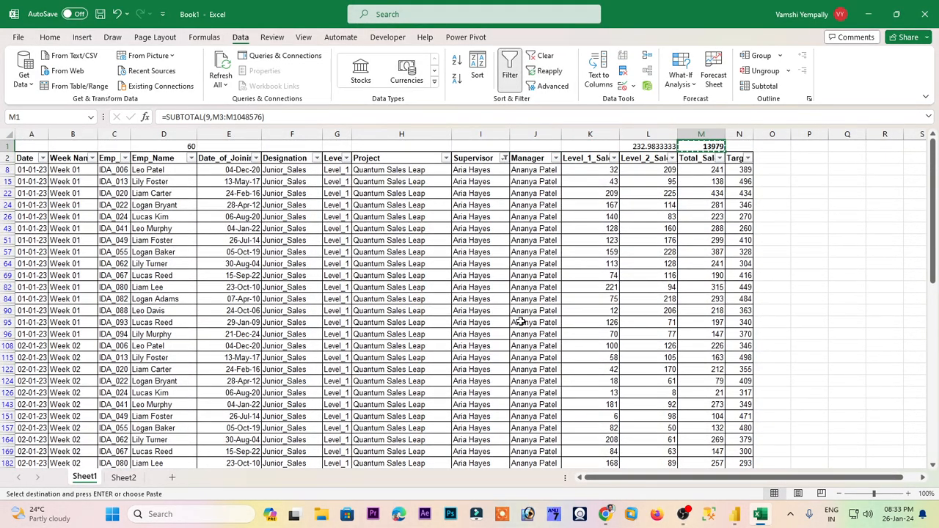
{"action": "left_click", "coordinate": [123, 477]}
{"action": "left_click", "coordinate": [117, 189]}
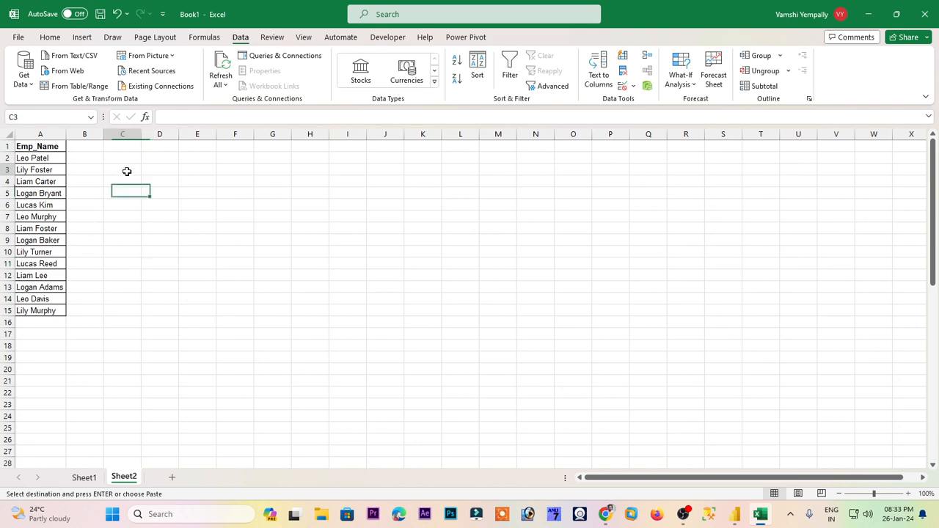
{"action": "left_click", "coordinate": [127, 171]}
{"action": "key", "text": "ctrl+v"}
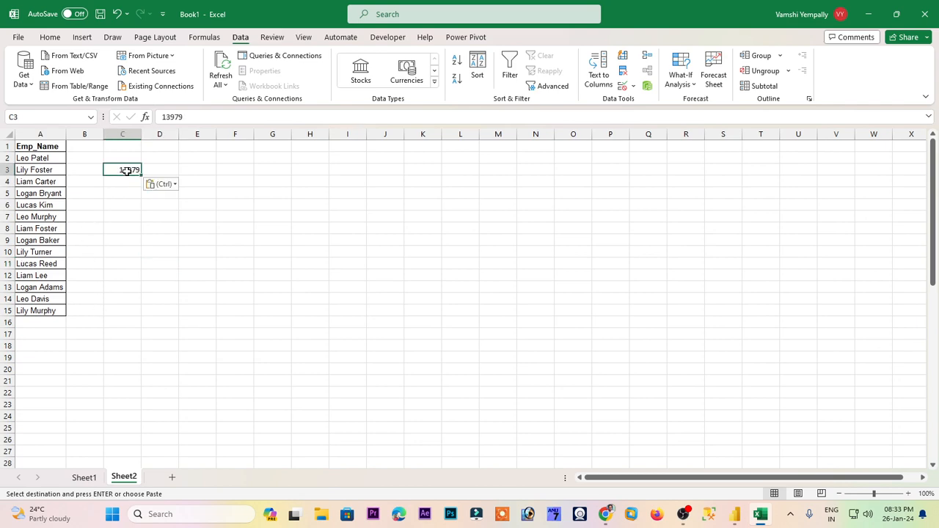
- Enter the unique employee count 14 in B3 and calculate the average sales in D3 with =C3/B3
{"action": "key", "text": "Escape"}
{"action": "key", "text": "Right"}
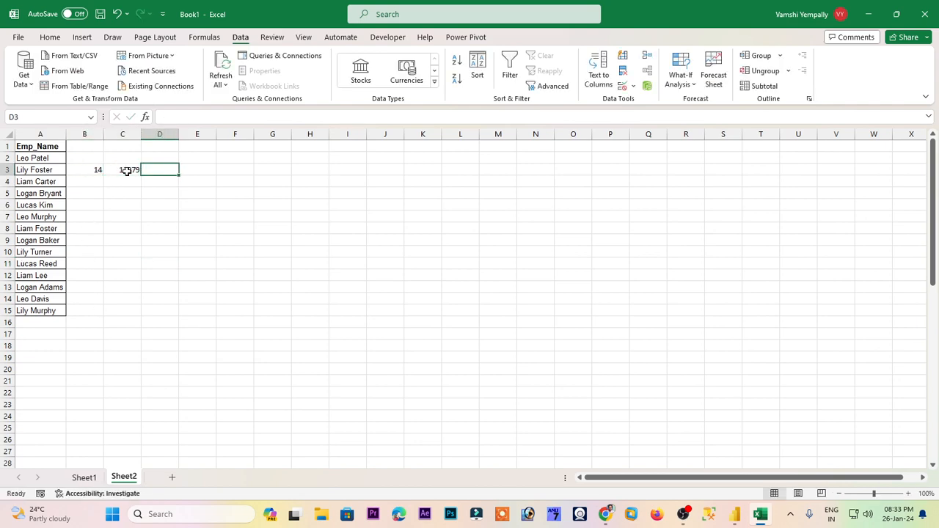
{"action": "type", "text": "="}
{"action": "key", "text": "Left"}
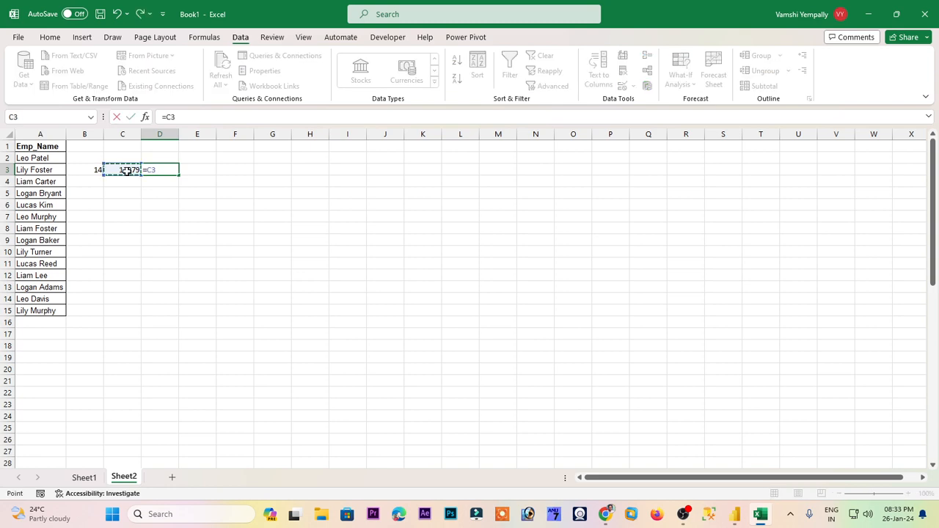
{"action": "type", "text": "/"}
{"action": "key", "text": "Left"}
{"action": "key", "text": "Left"}
{"action": "key", "text": "Return"}
{"action": "key", "text": "Up"}
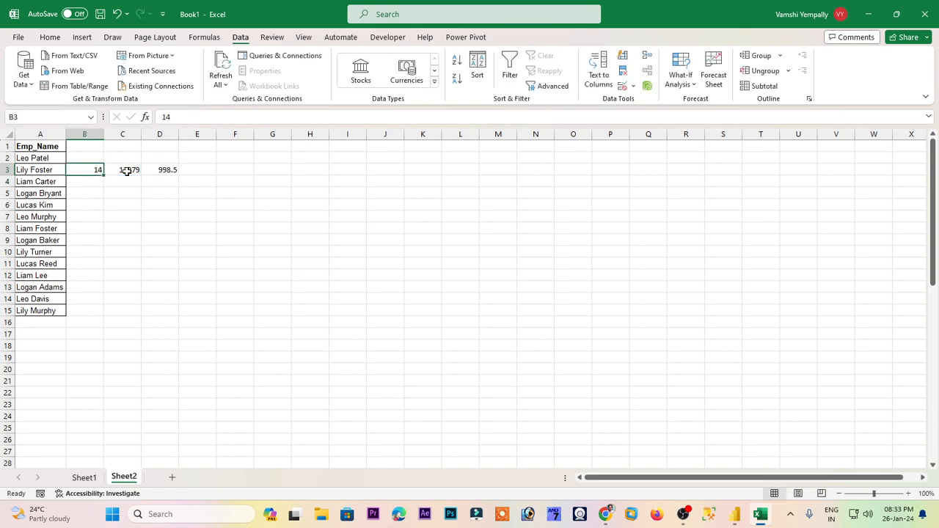
{"action": "key", "text": "Right"}
{"action": "key", "text": "Right"}
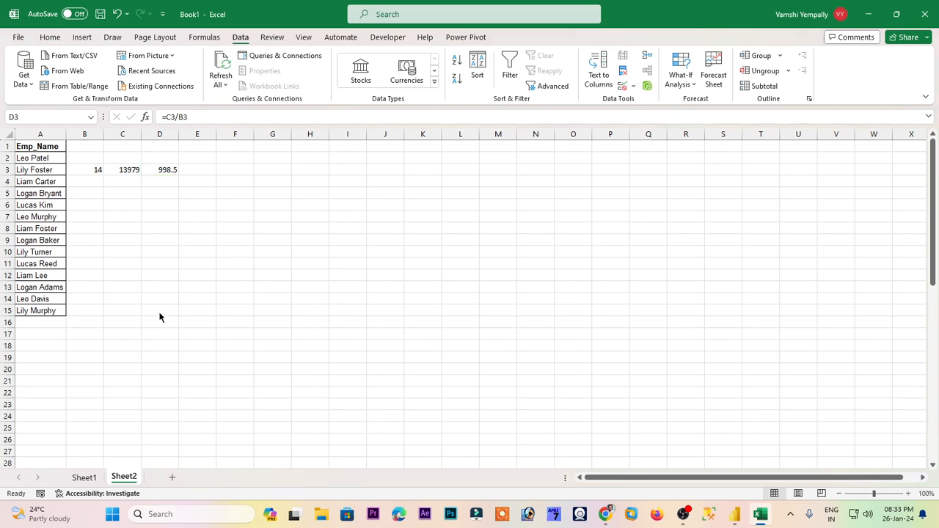
- Switch to Power BI Desktop and insert the DISTINCTCOUNT function before COUNT in the Avg Sales measure's divisor
{"action": "key", "text": "alt+Tab"}
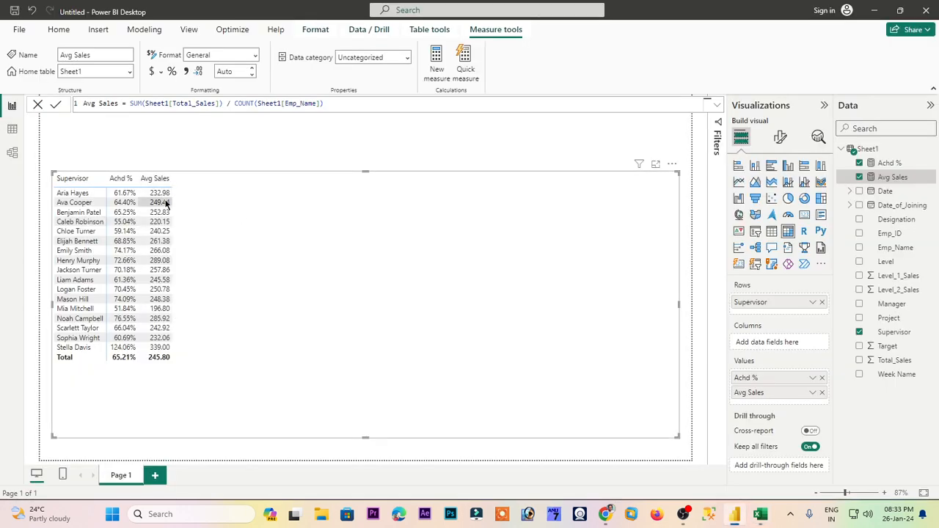
{"action": "left_click_drag", "start_coordinate": [235, 103], "coordinate": [245, 102]}
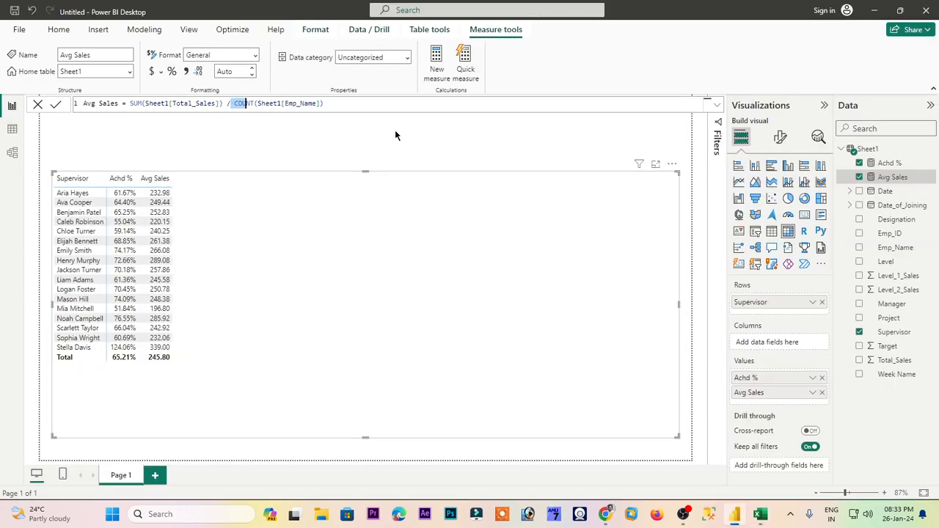
{"action": "left_click", "coordinate": [234, 102]}
{"action": "type", "text": "DIS"}
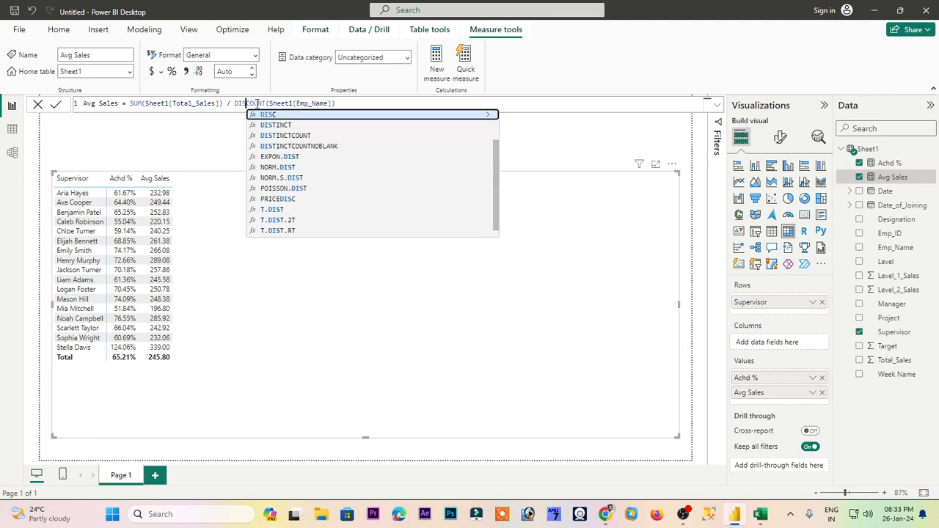
{"action": "key", "text": "Down"}
{"action": "key", "text": "Down"}
{"action": "key", "text": "Tab"}
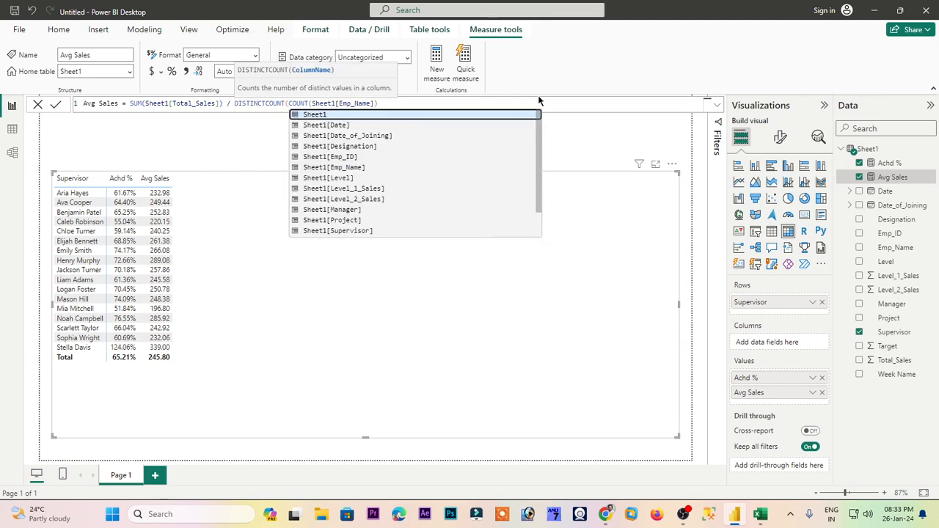
- Remove the leftover COUNT( and commit the measure as Avg Sales = SUM(Sheet1[Total_Sales]) / DISTINCTCOUNT(Sheet1[Emp_Name])
{"action": "key", "text": "Delete"}
{"action": "key", "text": "Delete"}
{"action": "key", "text": "Delete"}
{"action": "key", "text": "Delete"}
{"action": "key", "text": "Delete"}
{"action": "key", "text": "Delete"}
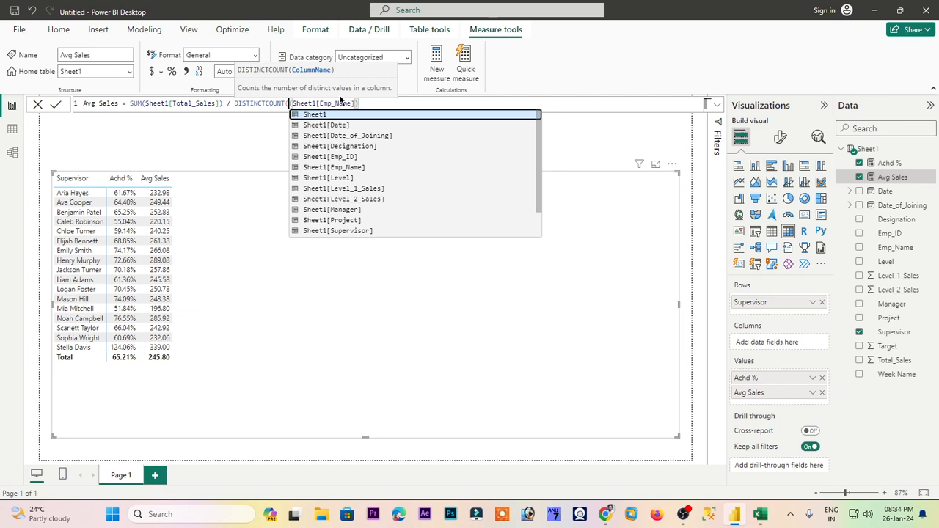
{"action": "key", "text": "Escape"}
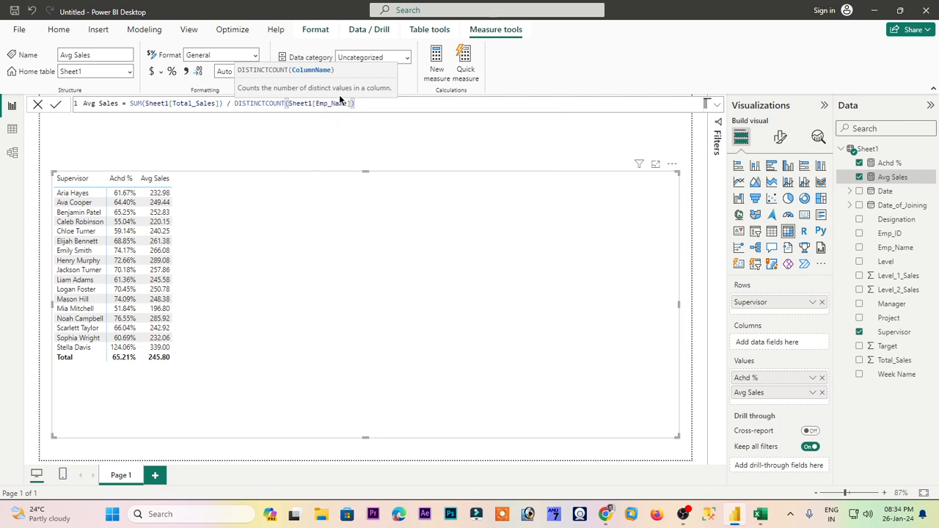
{"action": "left_click", "coordinate": [404, 106]}
{"action": "key", "text": "Return"}
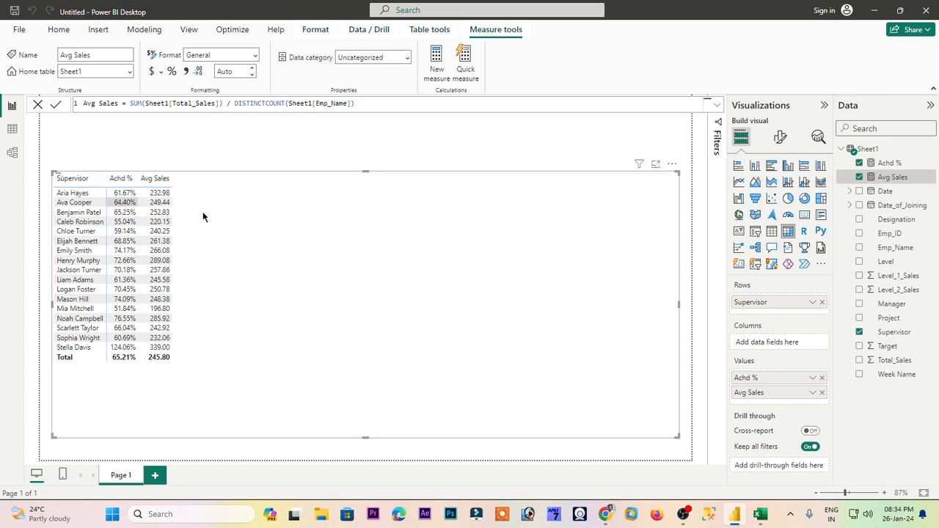
{"action": "key", "text": "Return"}
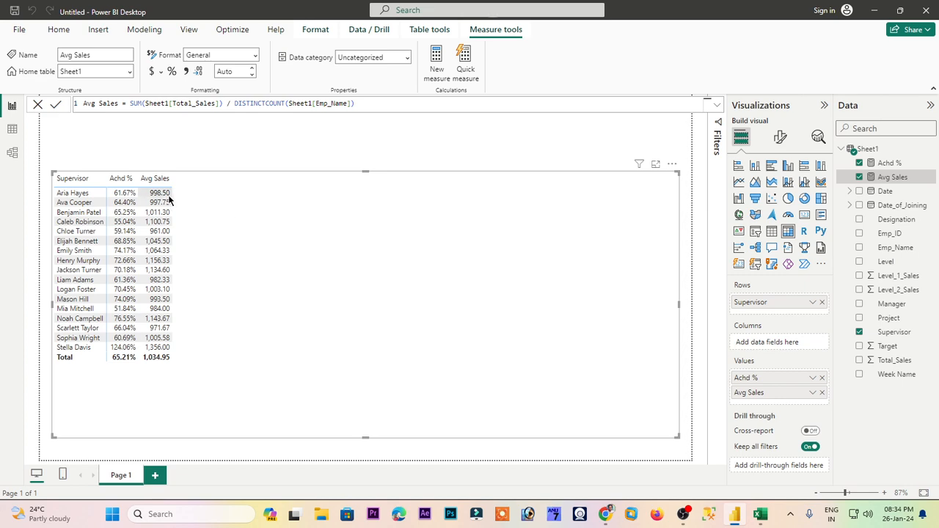
- Compare the average in Excel with the updated Avg Sales in the Power BI Desktop matrix, and close the Excel workbook
{"action": "left_click", "coordinate": [760, 514]}
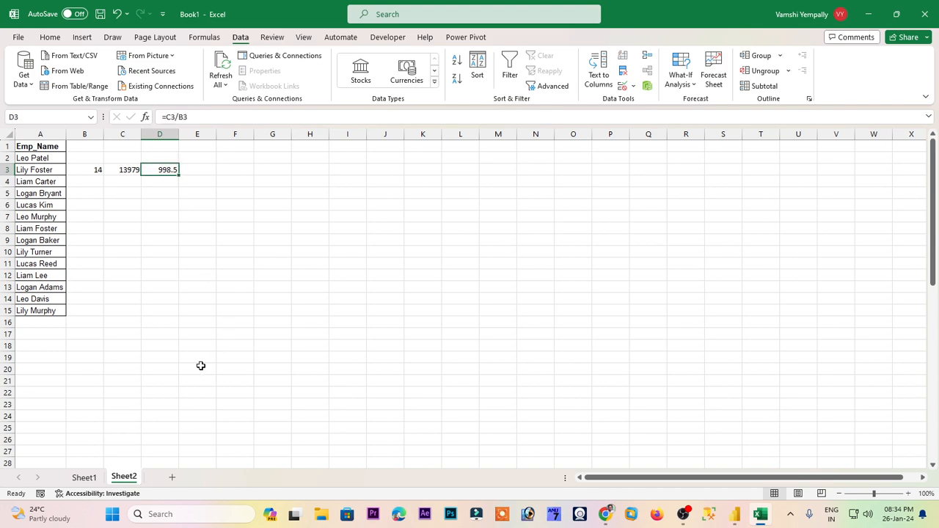
{"action": "left_click", "coordinate": [84, 477]}
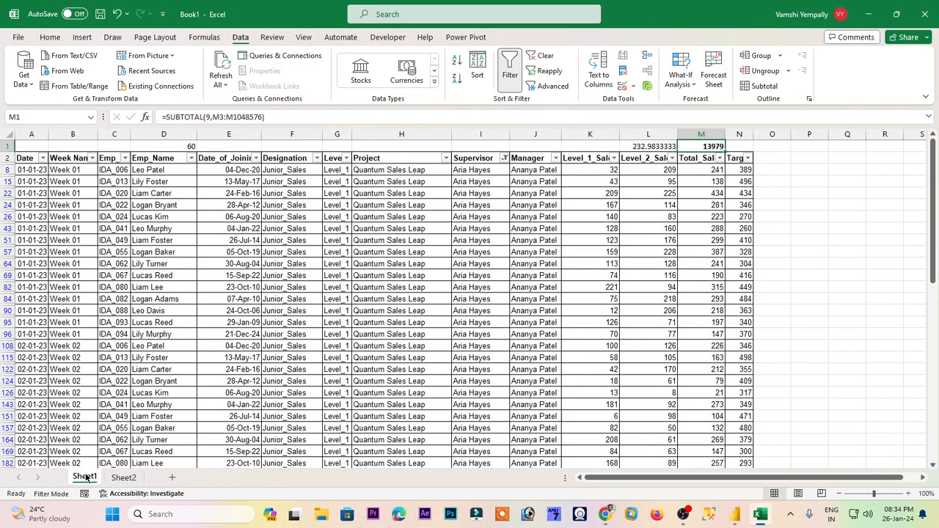
{"action": "key", "text": "alt+Tab"}
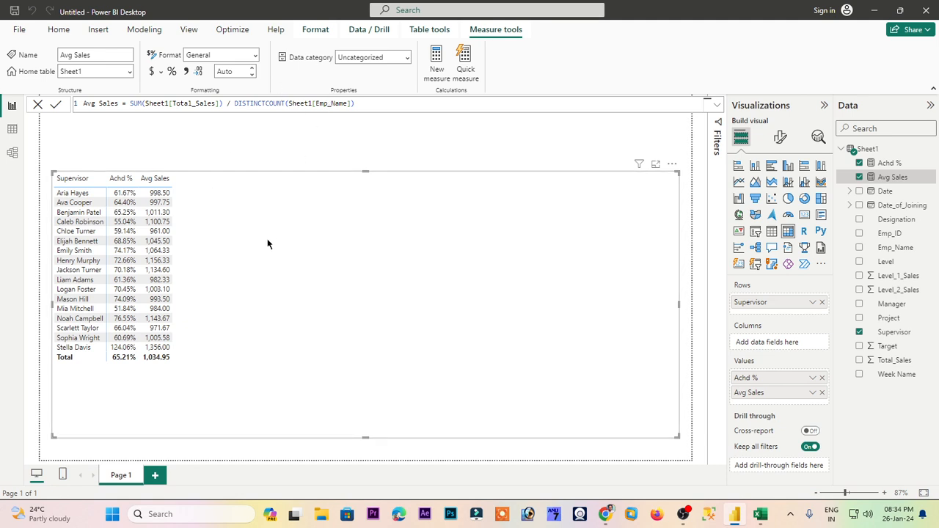
{"action": "key", "text": "alt+Tab"}
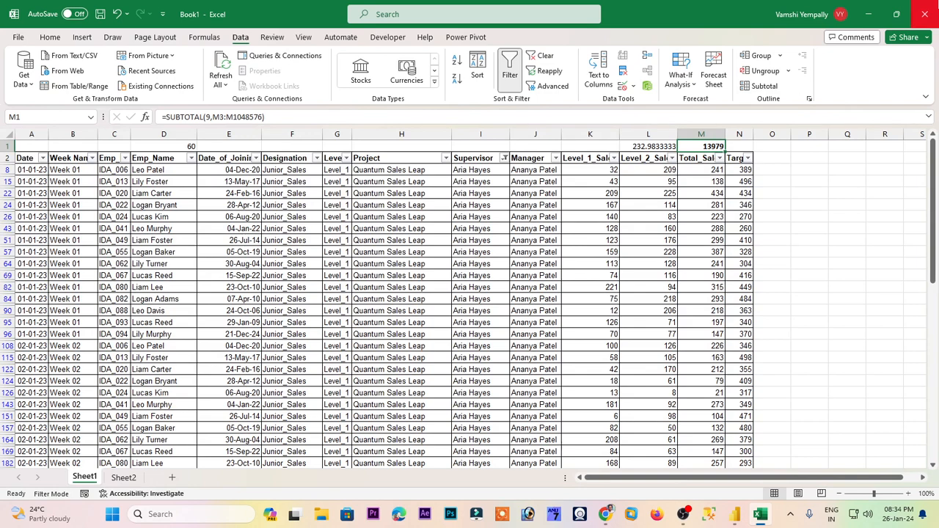
{"action": "key", "text": "alt+F4"}
{"action": "left_click", "coordinate": [512, 323]}
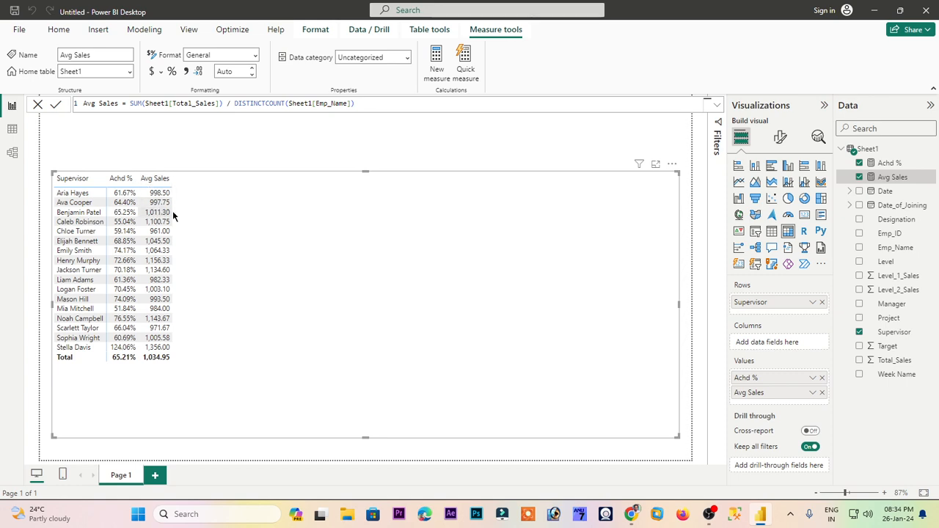
- Apply the Bold header style preset to the matrix and widen its Achd % and Avg Sales columns
{"action": "left_click", "coordinate": [780, 137]}
{"action": "left_click", "coordinate": [776, 218]}
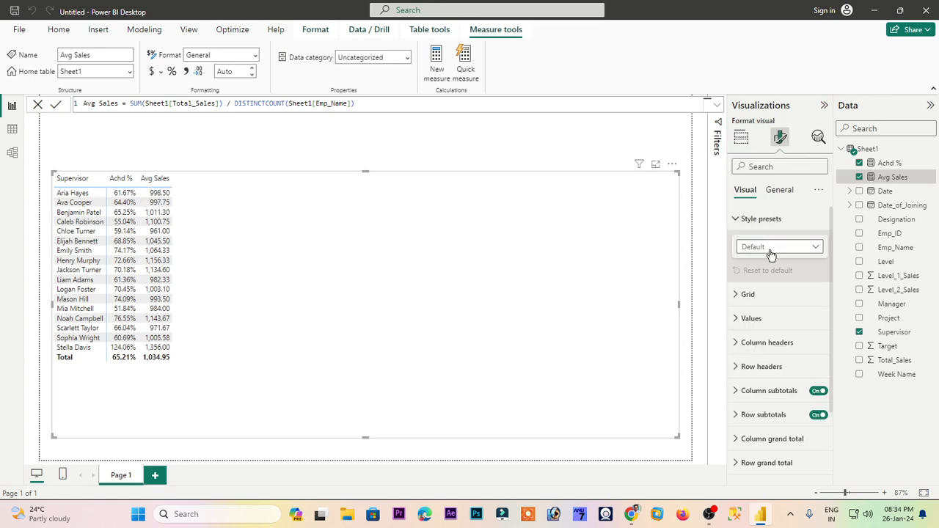
{"action": "left_click", "coordinate": [766, 251]}
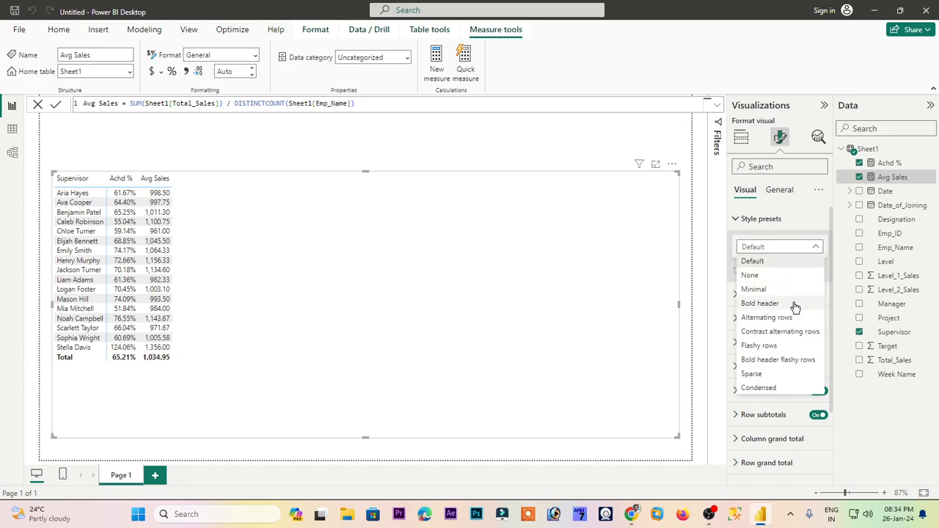
{"action": "left_click", "coordinate": [791, 303]}
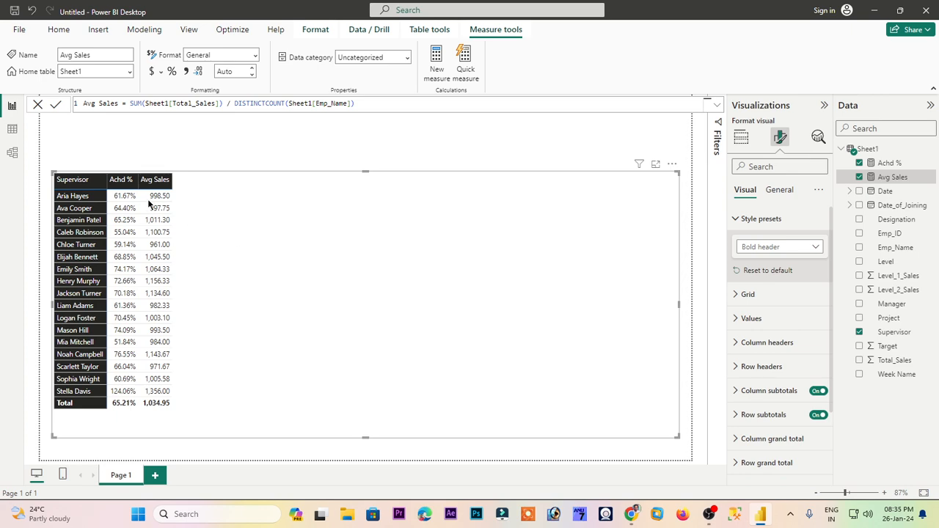
{"action": "left_click_drag", "start_coordinate": [138, 179], "coordinate": [198, 180]}
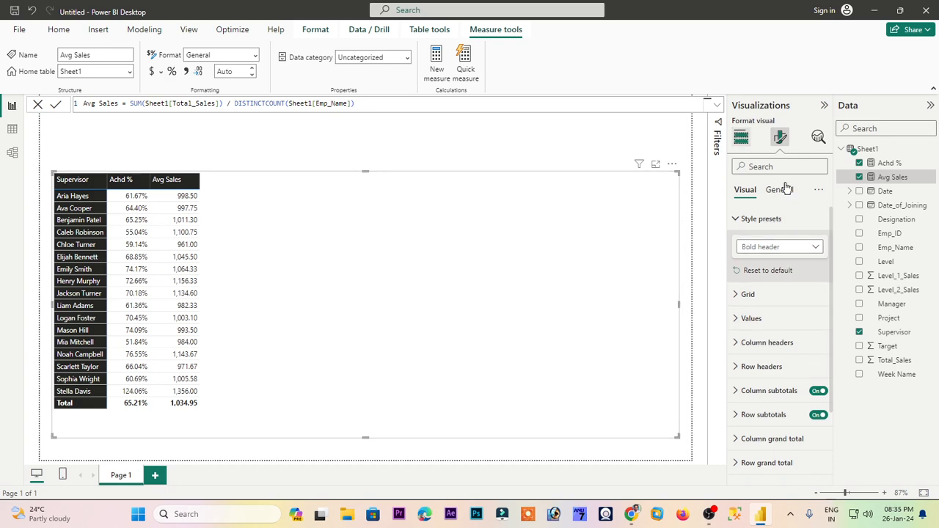
- Add the Date field to the matrix columns and show it as plain Date instead of Date Hierarchy
{"action": "left_click", "coordinate": [741, 137]}
{"action": "left_click_drag", "start_coordinate": [904, 198], "coordinate": [776, 349]}
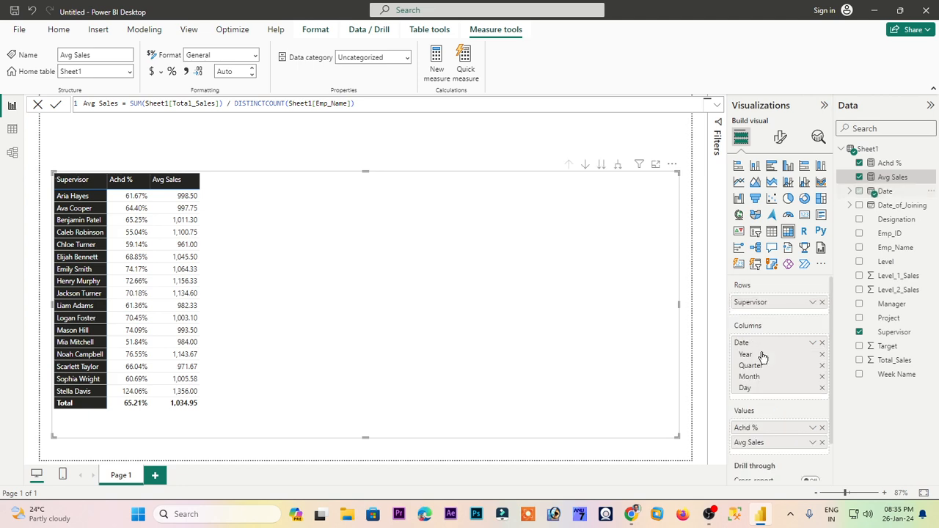
{"action": "left_click", "coordinate": [812, 342]}
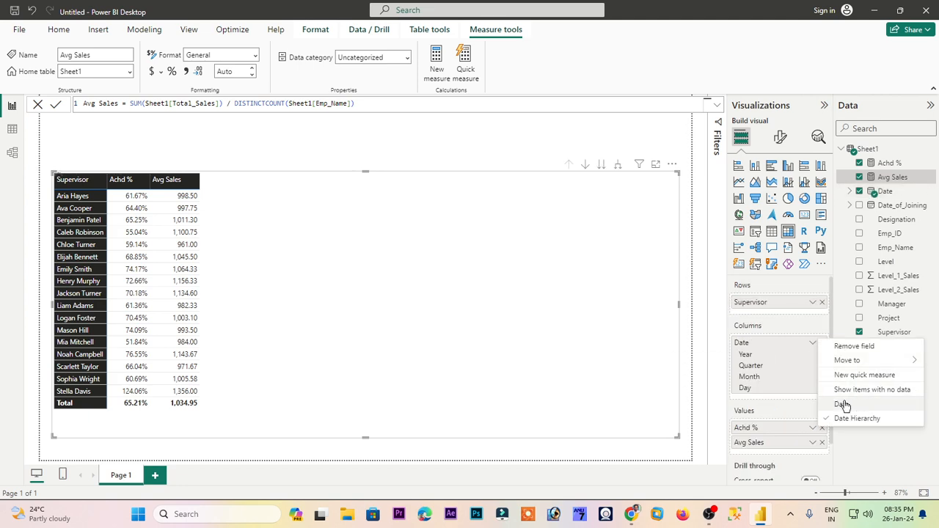
{"action": "left_click", "coordinate": [843, 405]}
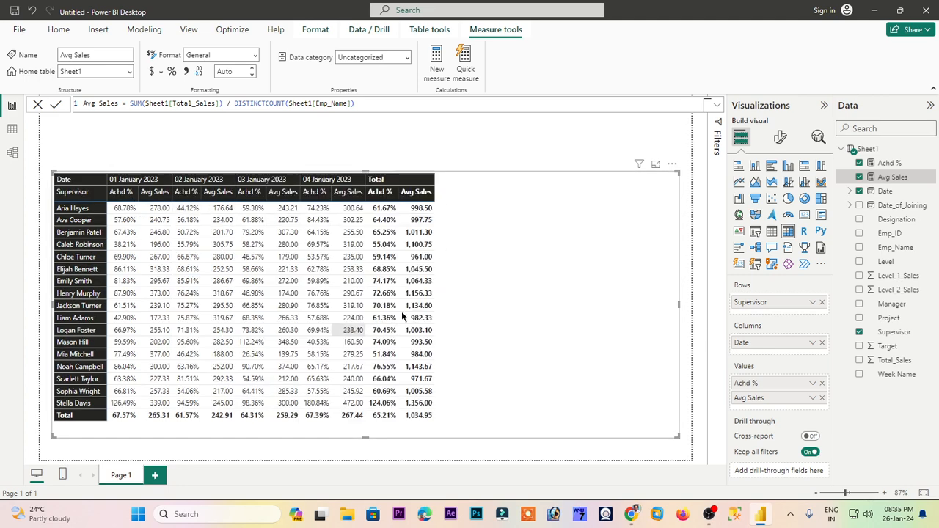
- Turn off the matrix's column subtotals and row subtotals, and deselect the visual
{"action": "left_click", "coordinate": [779, 138]}
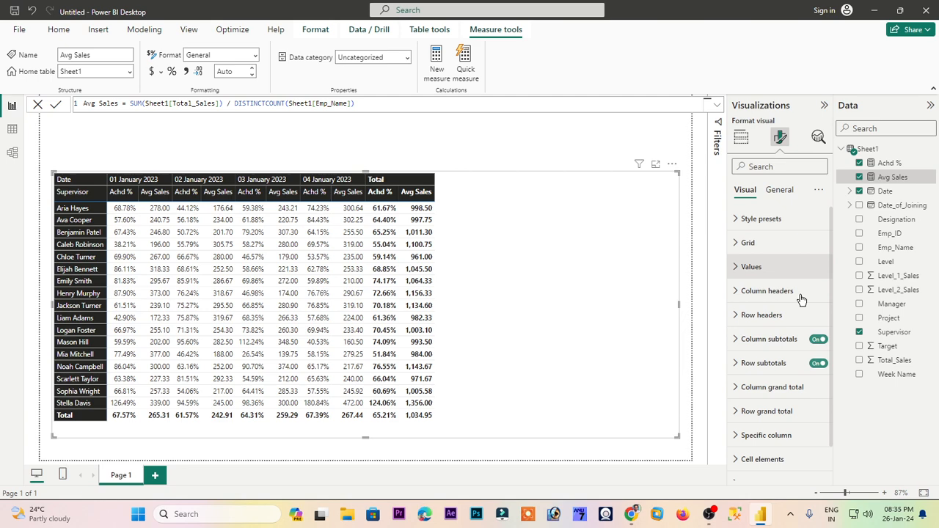
{"action": "left_click", "coordinate": [818, 339]}
{"action": "left_click", "coordinate": [818, 363]}
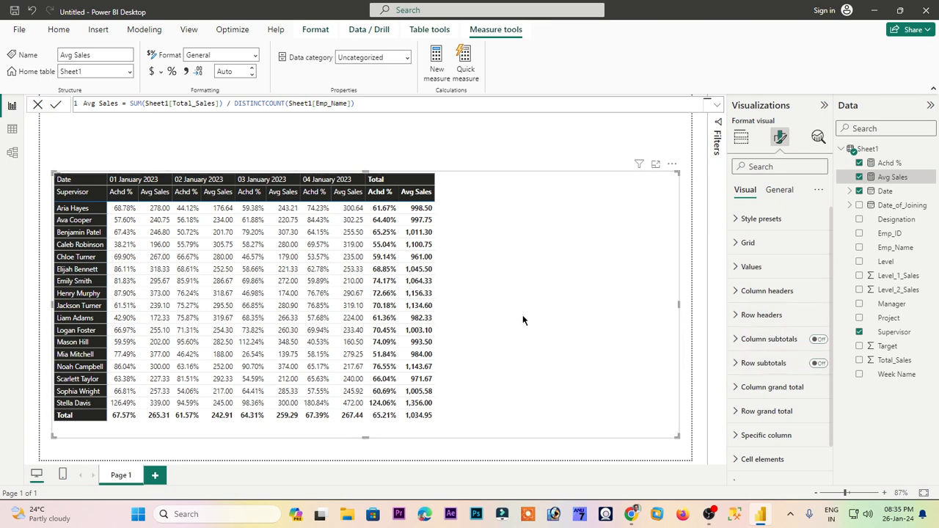
{"action": "left_click", "coordinate": [697, 311]}
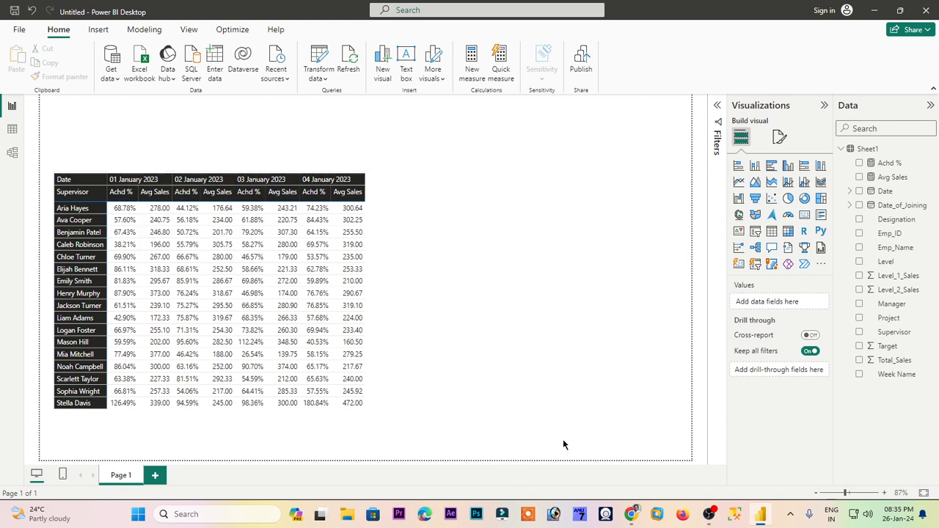
- Switch to the Basic Sales Data sheet in Google Sheets, inspect the end of the data, and return to Power BI Desktop
{"action": "left_click", "coordinate": [634, 514]}
{"action": "left_click", "coordinate": [74, 327]}
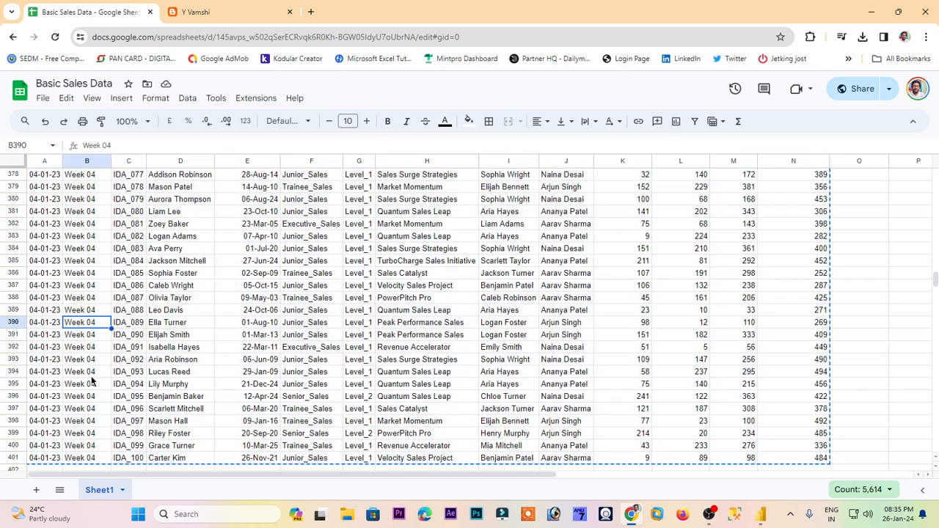
{"action": "scroll", "coordinate": [93, 396], "scroll_direction": "down", "scroll_amount": 4}
{"action": "left_click", "coordinate": [94, 396]}
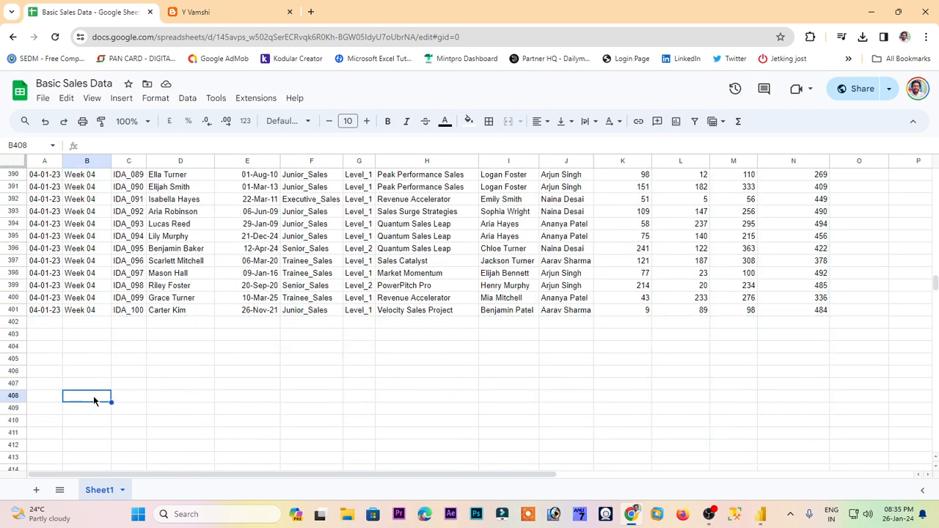
{"action": "key", "text": "alt+Tab"}
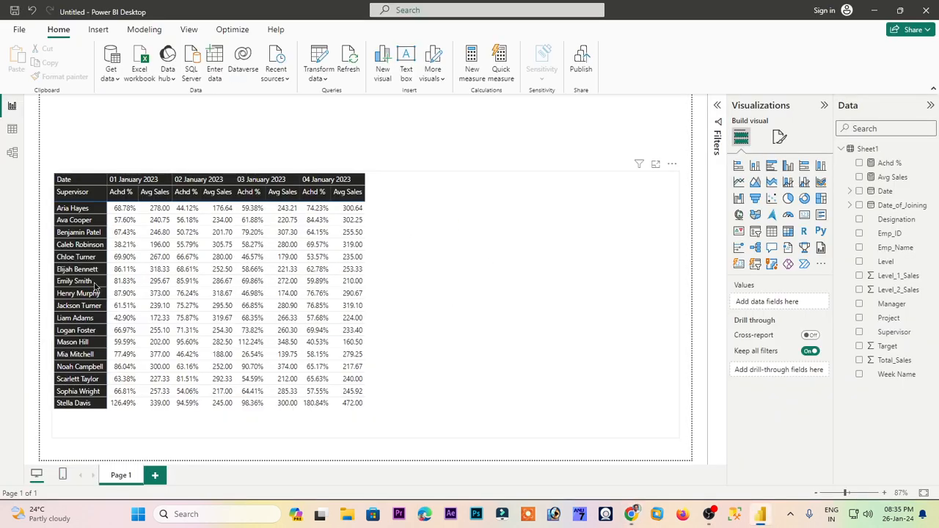
- Widen the matrix's Supervisor column, and undo the extra widening of the 03 January 2023 Avg Sales column
{"action": "left_click", "coordinate": [106, 208]}
{"action": "left_click_drag", "start_coordinate": [106, 180], "coordinate": [139, 179]}
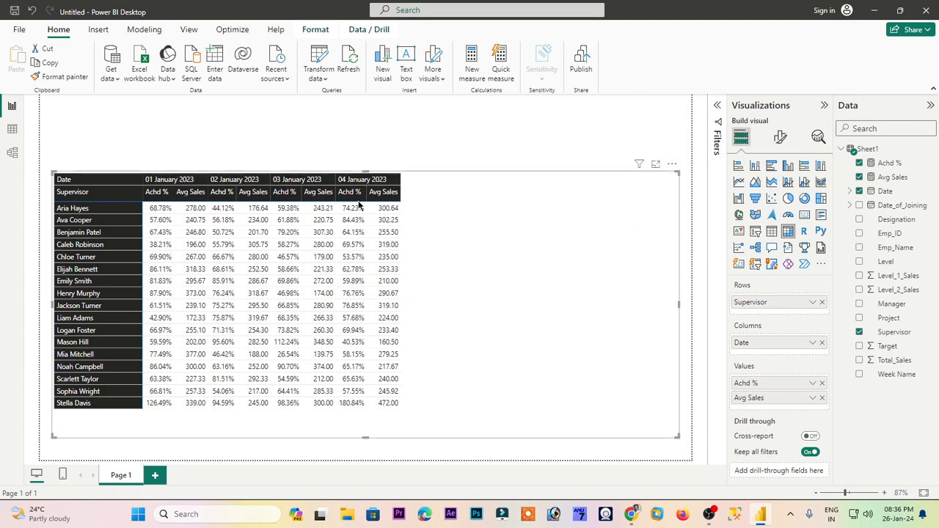
{"action": "left_click_drag", "start_coordinate": [333, 181], "coordinate": [339, 179]}
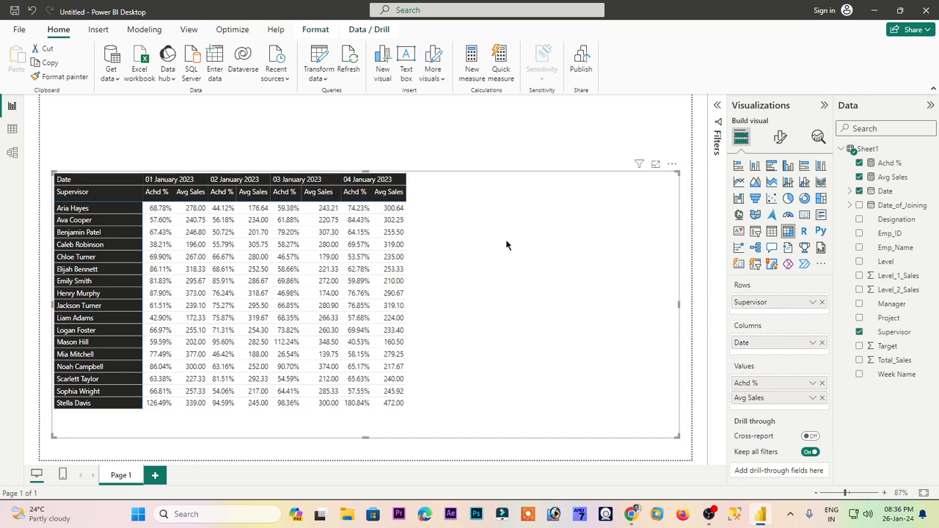
{"action": "key", "text": "ctrl+z"}
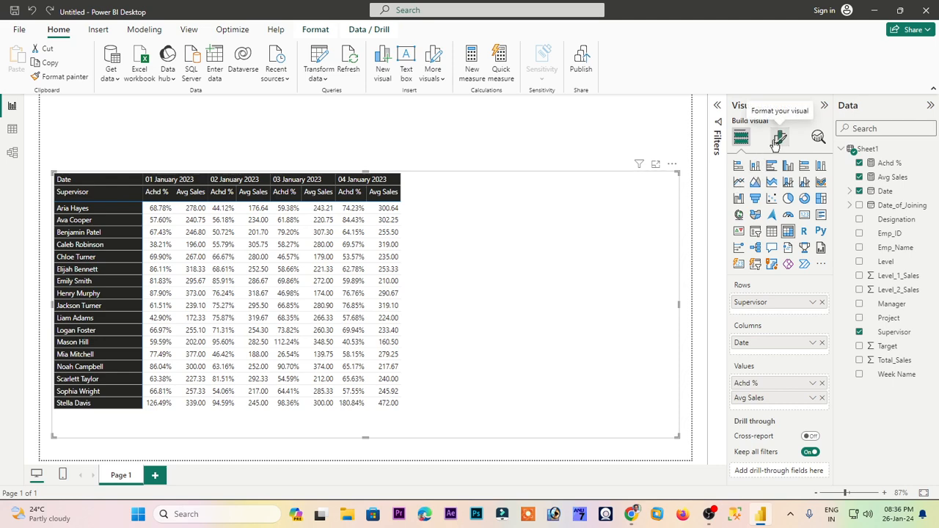
- Create a new Sheet1 measure named I and begin its formula with IF([Achd %] > .8 ,
{"action": "left_click", "coordinate": [929, 149]}
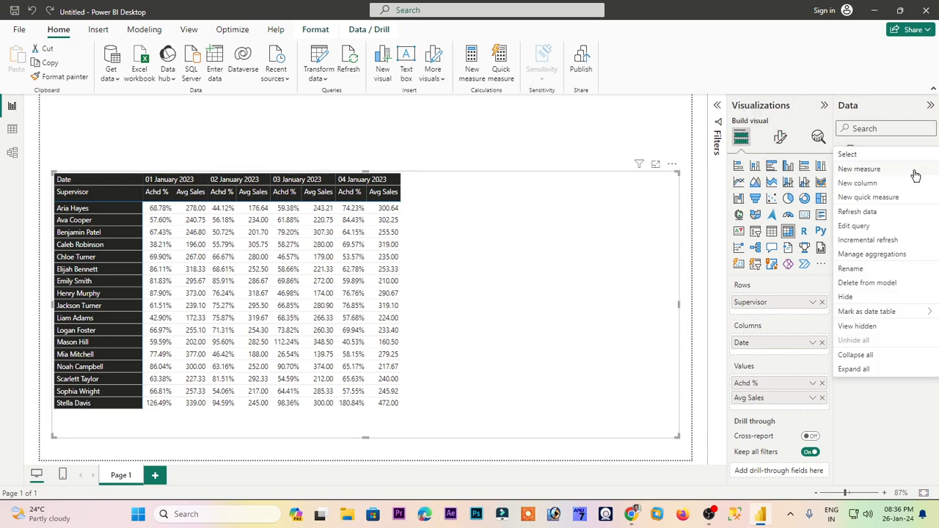
{"action": "key", "text": "Escape"}
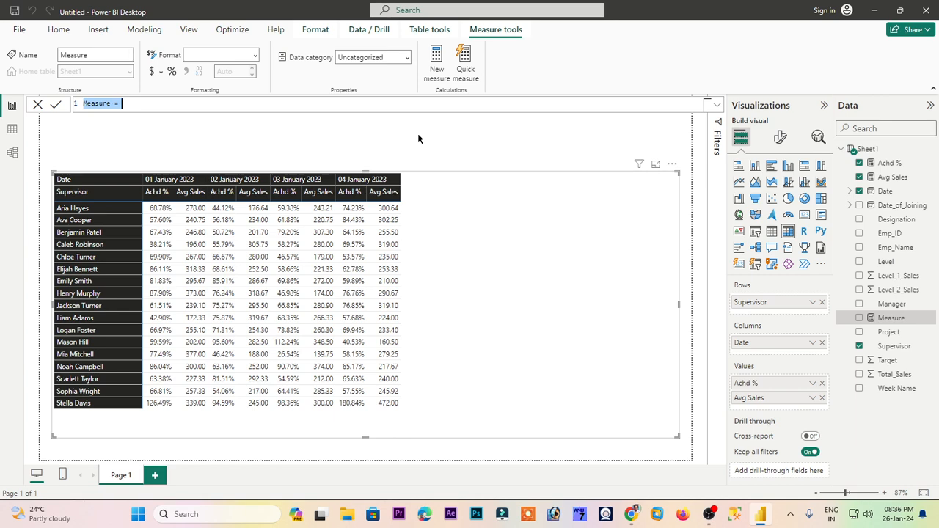
{"action": "type", "text": "i"}
{"action": "type", "text": "I ="}
{"action": "type", "text": "IF(a"}
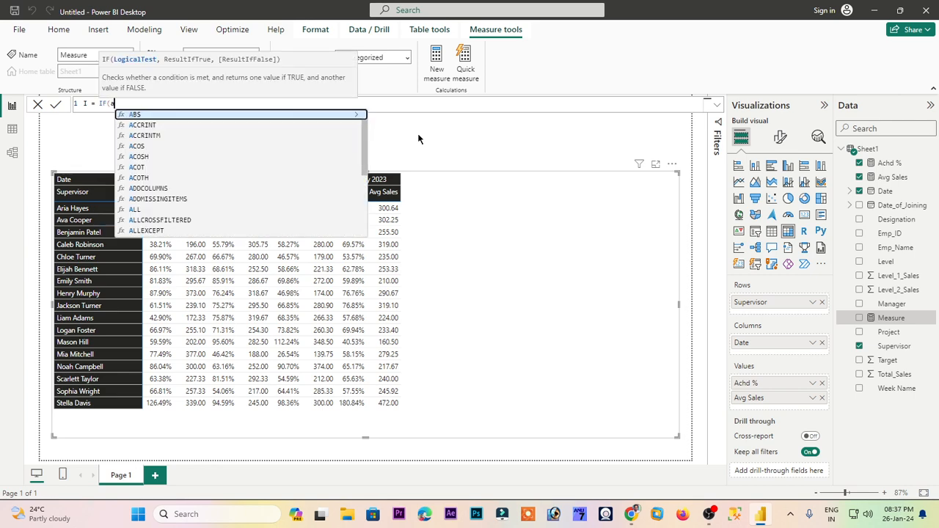
{"action": "type", "text": "ch"}
{"action": "key", "text": "Tab"}
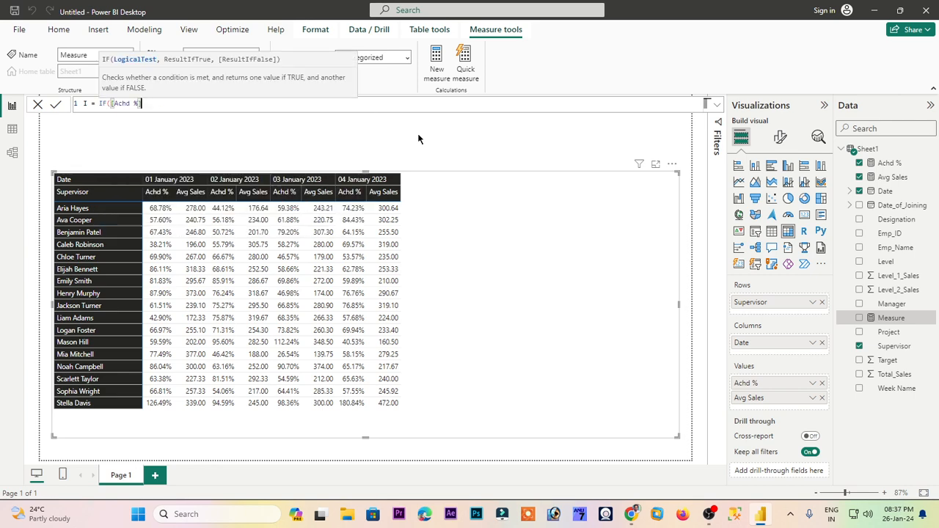
{"action": "type", "text": ">"}
{"action": "type", "text": " .08"}
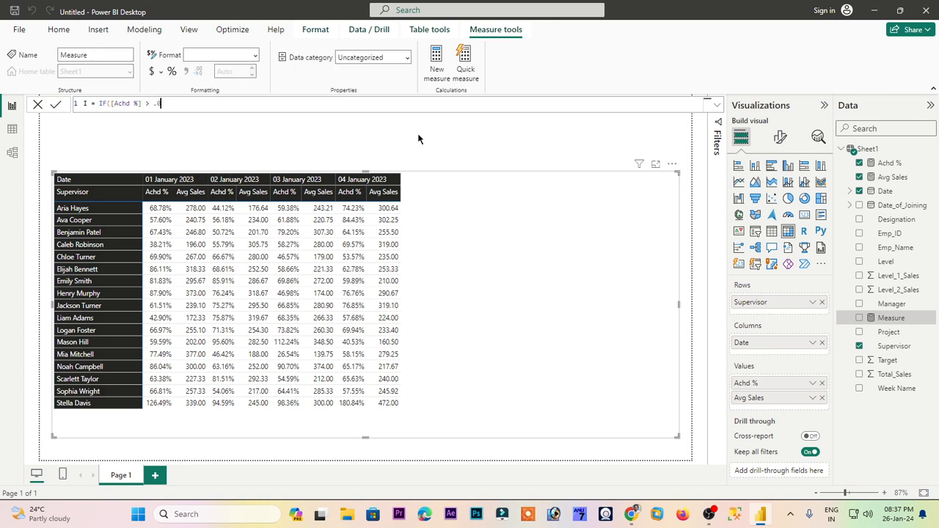
{"action": "key", "text": "BackSpace"}
{"action": "key", "text": "BackSpace"}
{"action": "type", "text": ".8 , "}
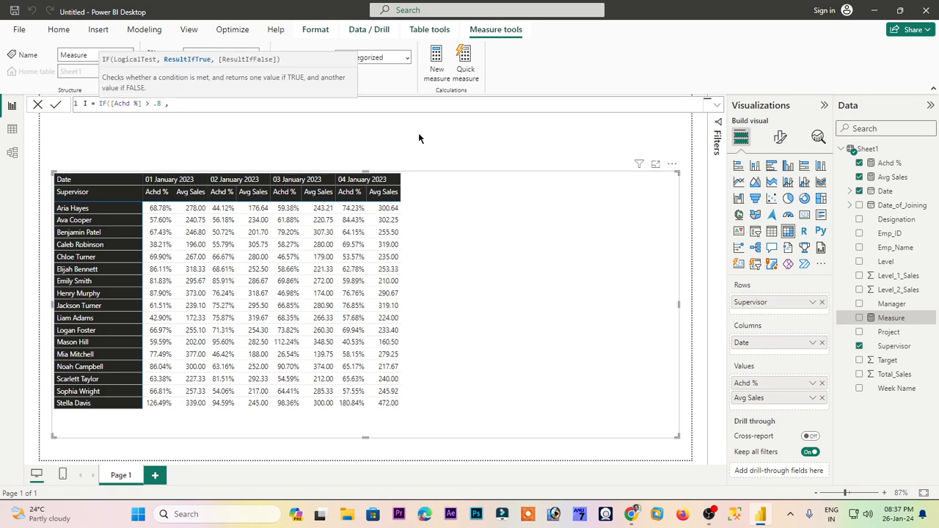
- Complete measure I with result 3 and the nested IF([Achd %]> .5 ,2,1), closing both parentheses, and commit it
{"action": "type", "text": "3, IF("}
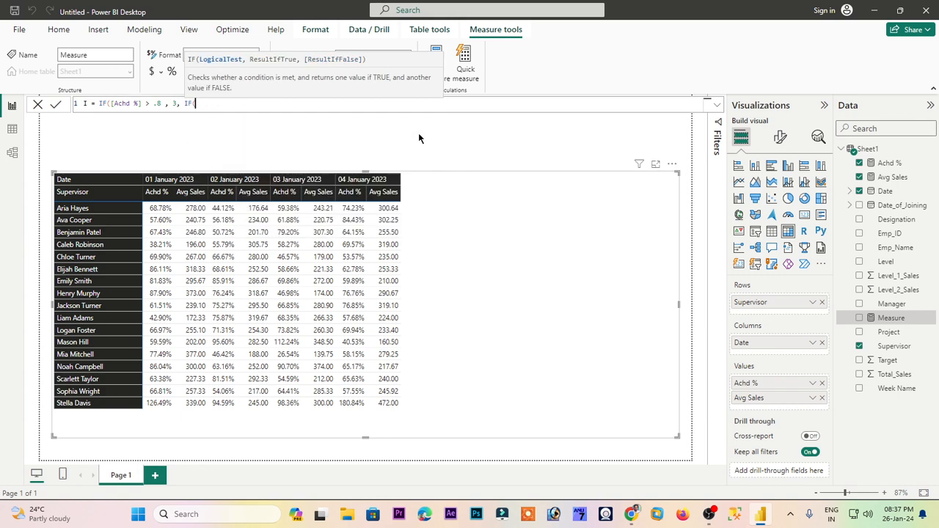
{"action": "type", "text": "[Achd %]"}
{"action": "type", "text": ">"}
{"action": "type", "text": " .5"}
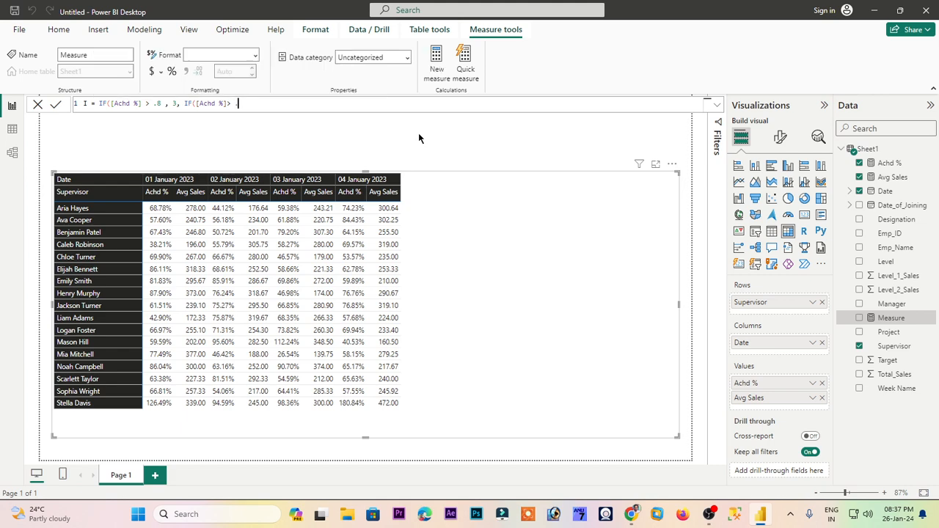
{"action": "type", "text": " ,"}
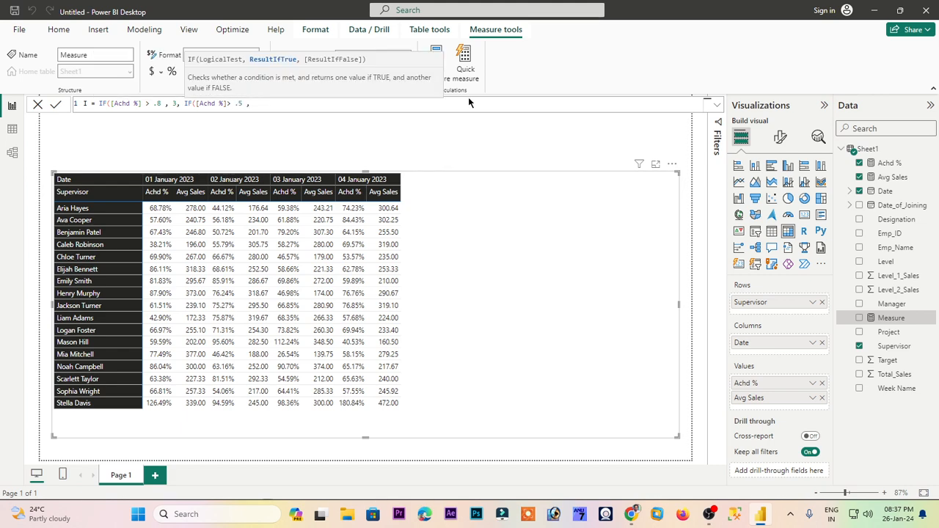
{"action": "type", "text": "2,1)"}
{"action": "key", "text": "Return"}
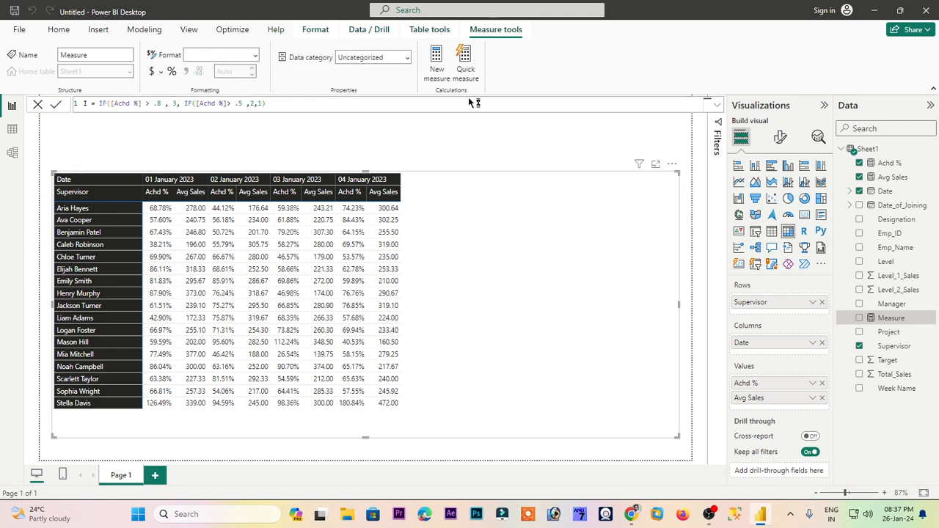
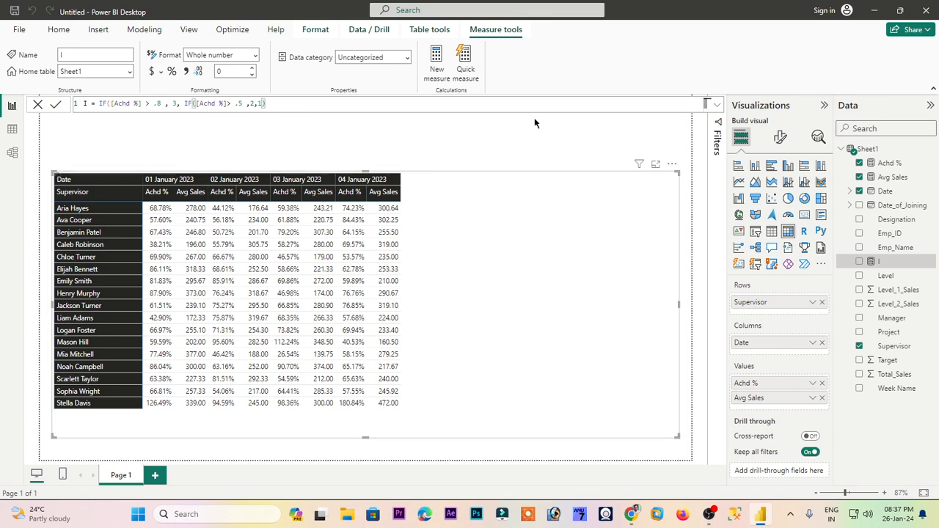
{"action": "type", "text": ")"}
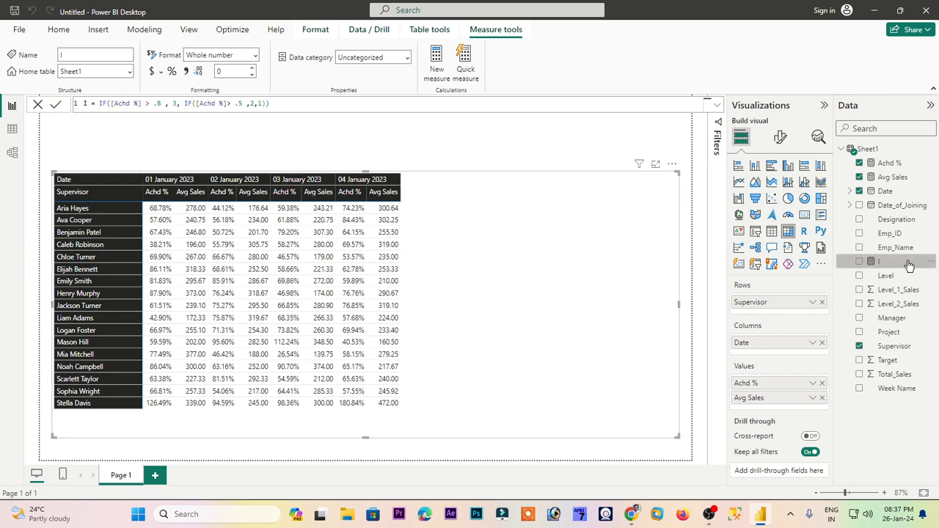
- Add measure I as the first matrix value, ahead of Achd %, and open its icon conditional formatting
{"action": "left_click_drag", "start_coordinate": [908, 264], "coordinate": [795, 383]}
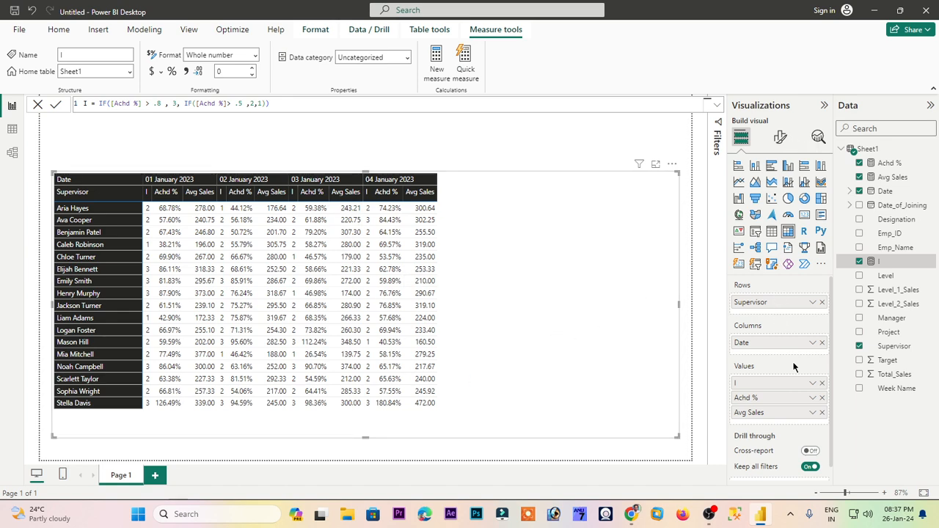
{"action": "left_click", "coordinate": [813, 384]}
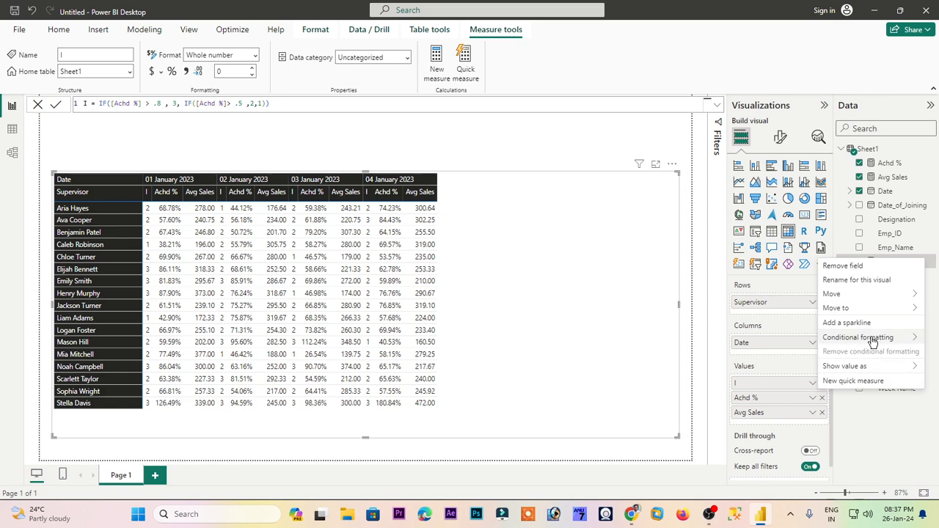
{"action": "mouse_move", "coordinate": [857, 337]}
{"action": "left_click", "coordinate": [737, 382]}
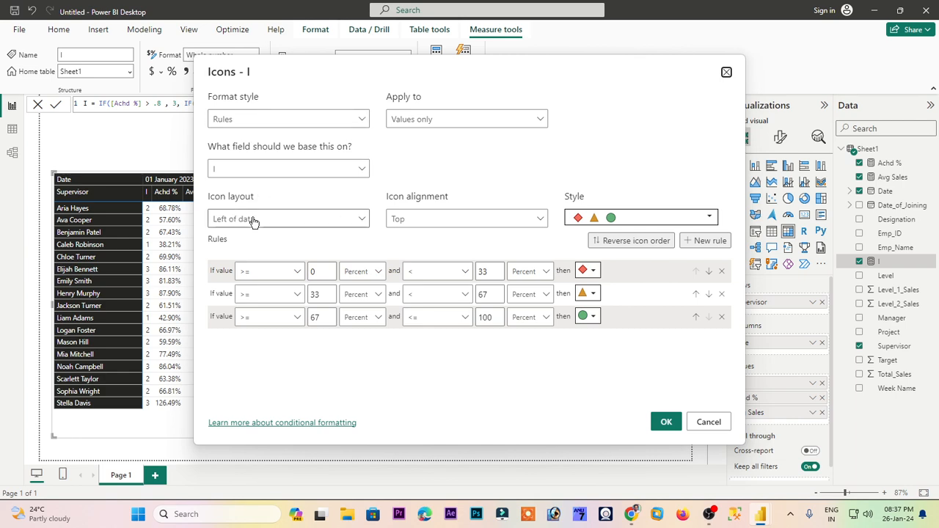
- Set the comparison of all three icon rules to equals, keeping the icon layout as Left of data
{"action": "left_click", "coordinate": [258, 221]}
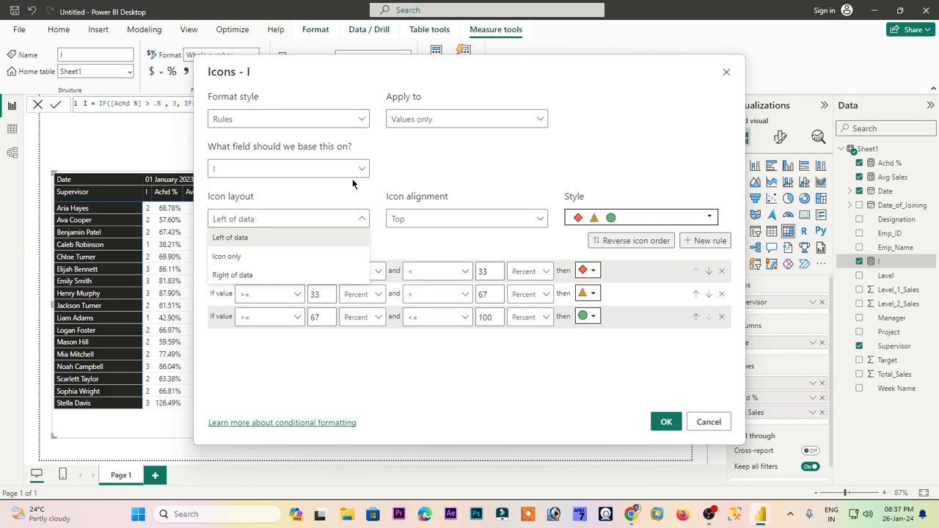
{"action": "left_click", "coordinate": [367, 220]}
{"action": "left_click", "coordinate": [282, 272]}
{"action": "left_click", "coordinate": [262, 329]}
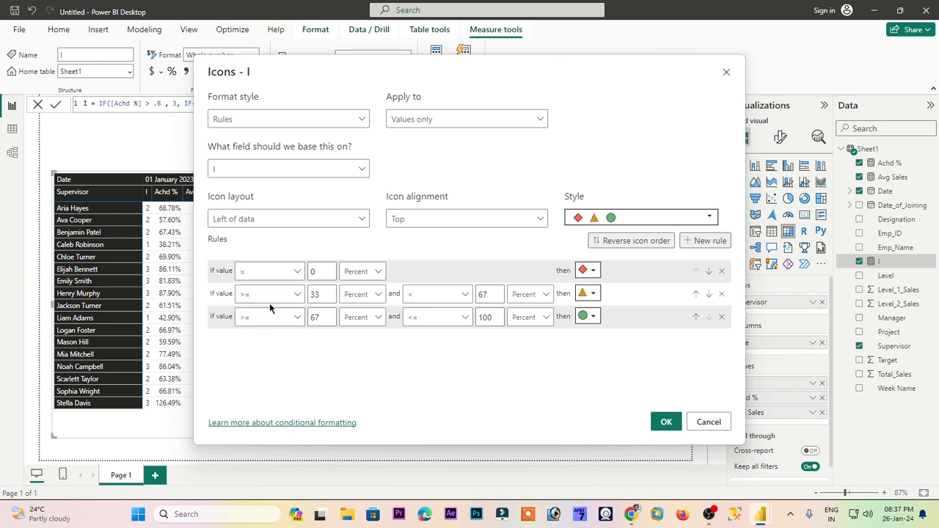
{"action": "left_click", "coordinate": [269, 297]}
{"action": "left_click", "coordinate": [260, 351]}
{"action": "left_click", "coordinate": [269, 317]}
{"action": "left_click", "coordinate": [267, 372]}
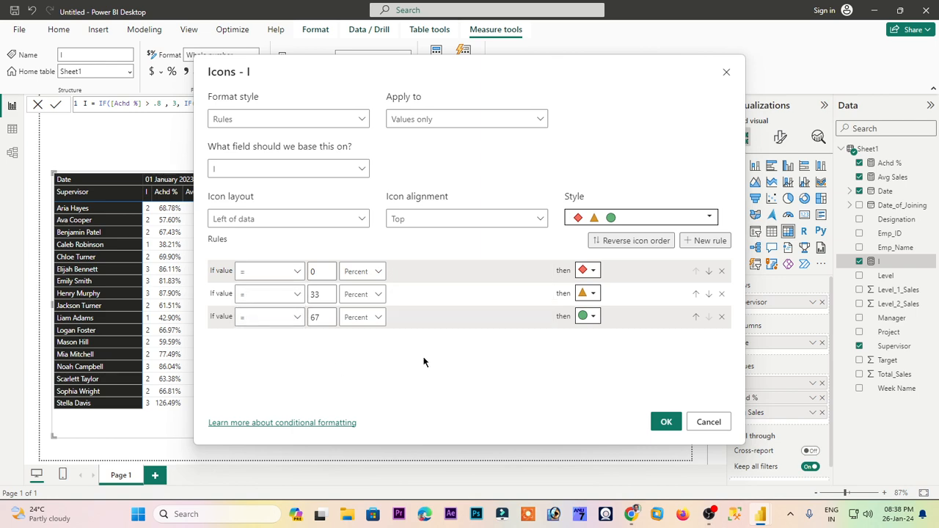
- Set the value type of all three icon rules to Number
{"action": "left_click", "coordinate": [361, 276]}
{"action": "left_click", "coordinate": [358, 310]}
{"action": "left_click", "coordinate": [368, 270]}
{"action": "left_click", "coordinate": [366, 291]}
{"action": "left_click", "coordinate": [369, 295]}
{"action": "left_click", "coordinate": [358, 314]}
{"action": "left_click", "coordinate": [362, 317]}
{"action": "left_click", "coordinate": [359, 337]}
- Set the three icon rules' comparison values to 1, 2 and 3 in order
{"action": "double_click", "coordinate": [316, 271]}
{"action": "type", "text": "1"}
{"action": "double_click", "coordinate": [315, 294]}
{"action": "type", "text": "2"}
{"action": "double_click", "coordinate": [316, 317]}
{"action": "type", "text": "3"}
- Assign a red down-arrow circle to 1, a yellow dash circle to 2 and a green up-arrow circle to 3, and apply the rules
{"action": "left_click", "coordinate": [593, 293]}
{"action": "left_click", "coordinate": [646, 349]}
{"action": "left_click", "coordinate": [593, 320]}
{"action": "left_click", "coordinate": [534, 344]}
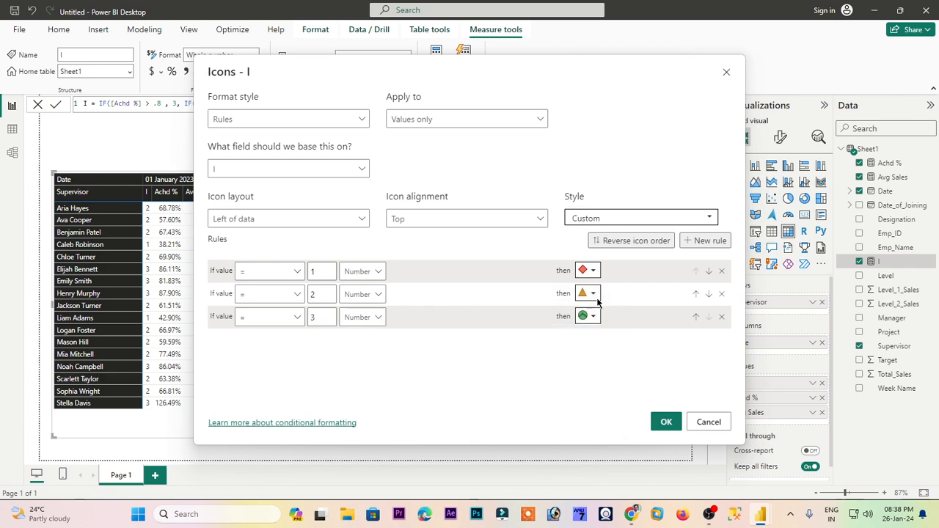
{"action": "left_click", "coordinate": [593, 294]}
{"action": "left_click", "coordinate": [533, 310]}
{"action": "left_click", "coordinate": [591, 272]}
{"action": "left_click", "coordinate": [548, 294]}
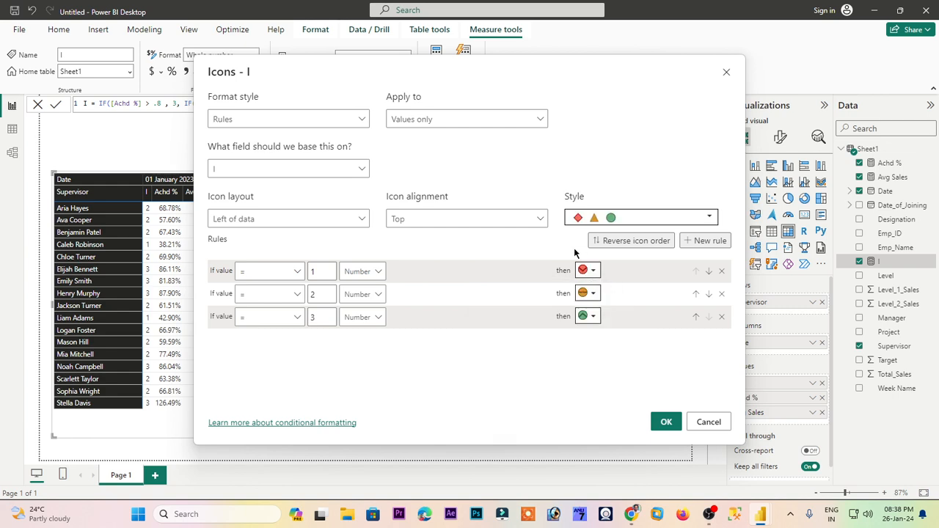
{"action": "left_click", "coordinate": [665, 423]}
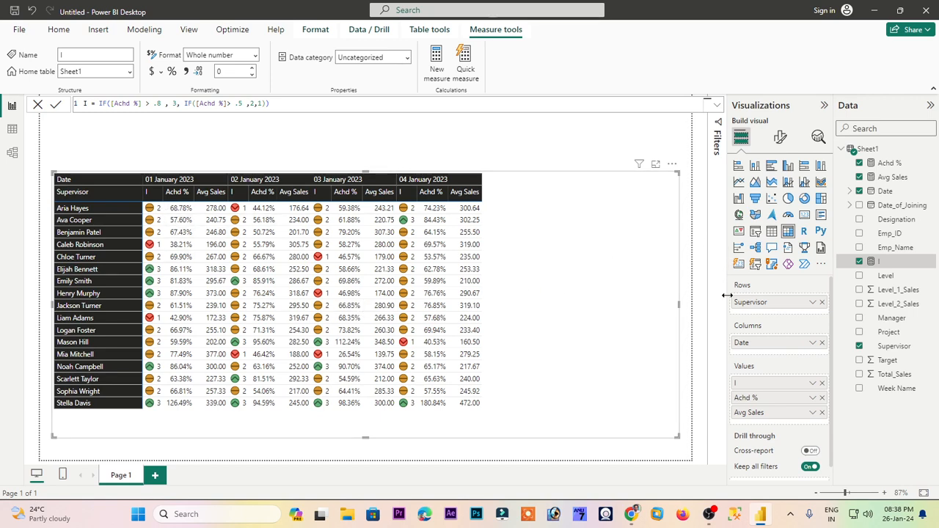
- Rename the I value to a blank name for this visual only
{"action": "left_click", "coordinate": [811, 387]}
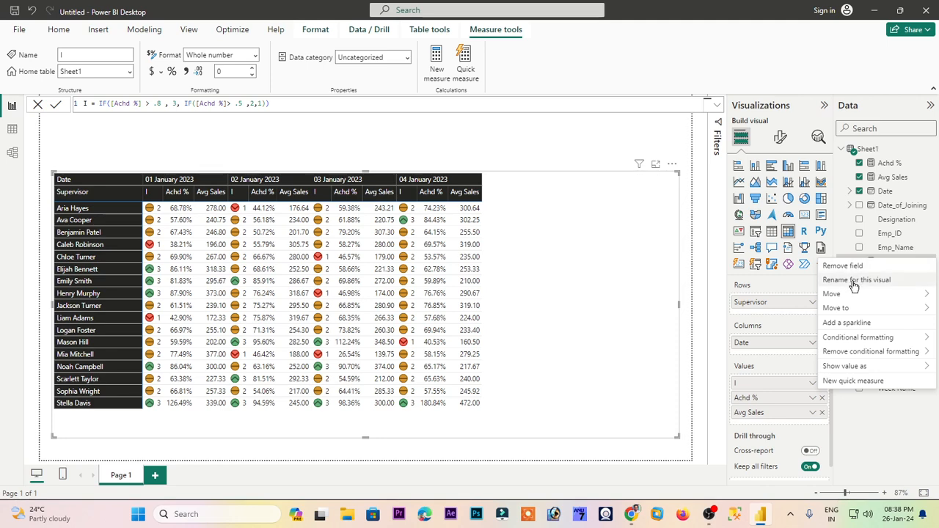
{"action": "left_click", "coordinate": [858, 281]}
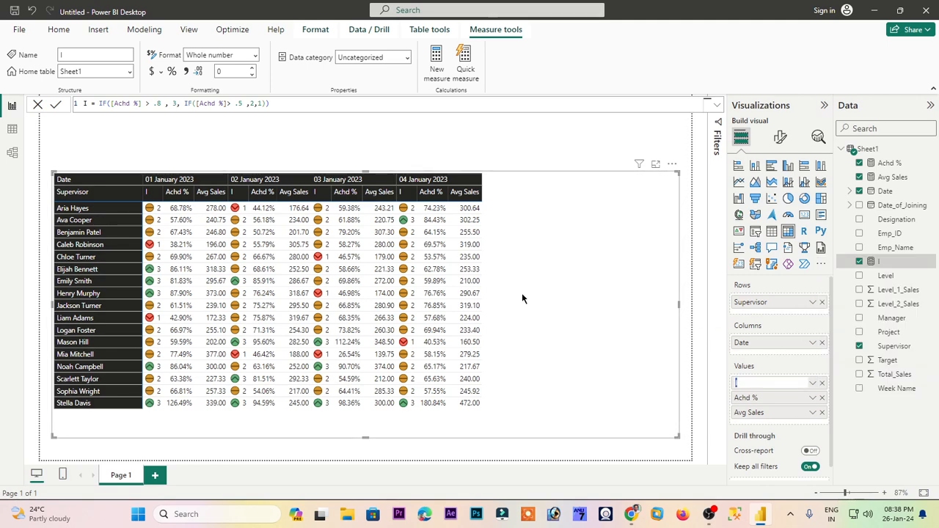
{"action": "key", "text": "Return"}
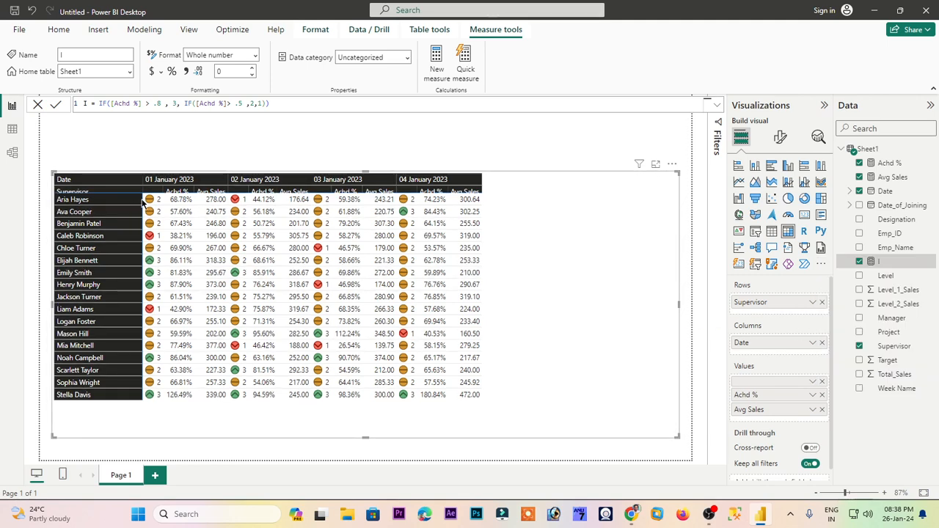
- Turn off text wrap for the matrix's column headers
{"action": "left_click", "coordinate": [780, 138]}
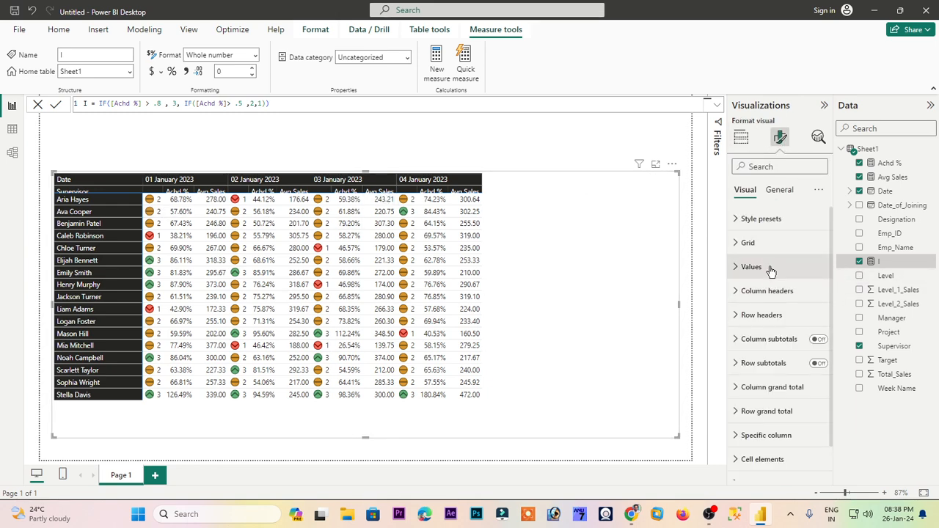
{"action": "left_click", "coordinate": [769, 290]}
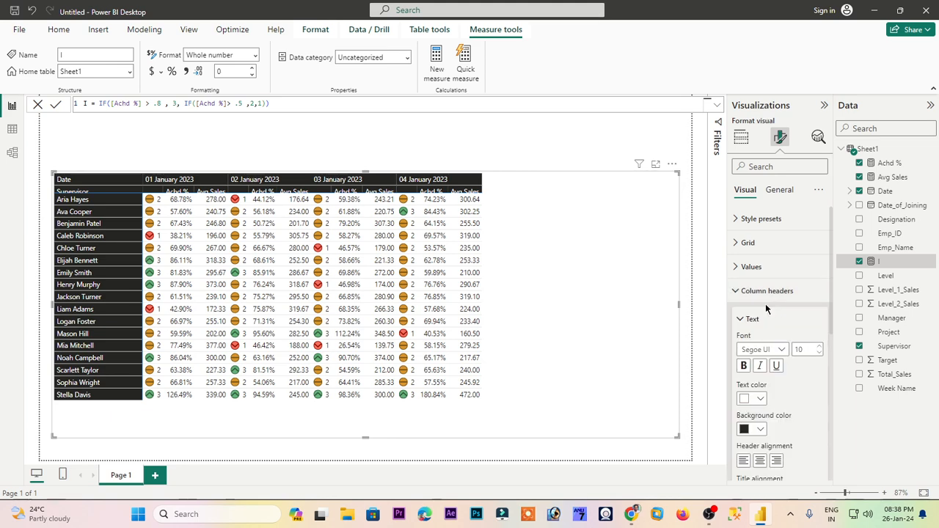
{"action": "scroll", "coordinate": [816, 375], "scroll_direction": "down", "scroll_amount": 3}
{"action": "left_click", "coordinate": [813, 389]}
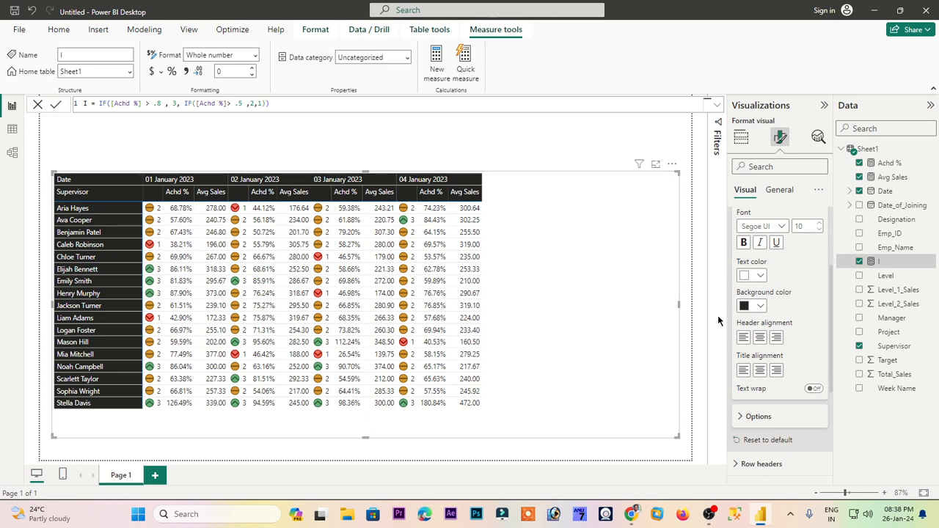
{"action": "scroll", "coordinate": [752, 281], "scroll_direction": "up", "scroll_amount": 3}
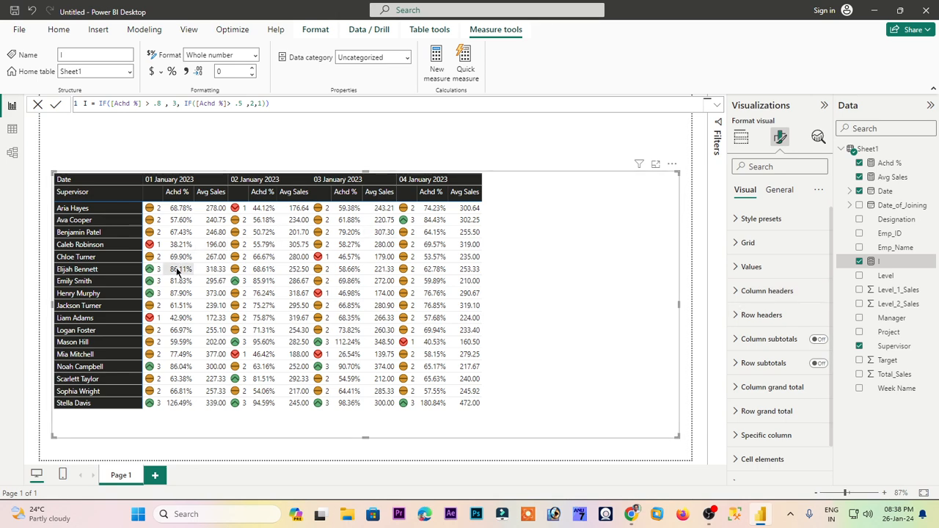
- Set the values' text color to white for the blank-named icon column only, using the specific column formatting
{"action": "scroll", "coordinate": [755, 433], "scroll_direction": "down", "scroll_amount": 3}
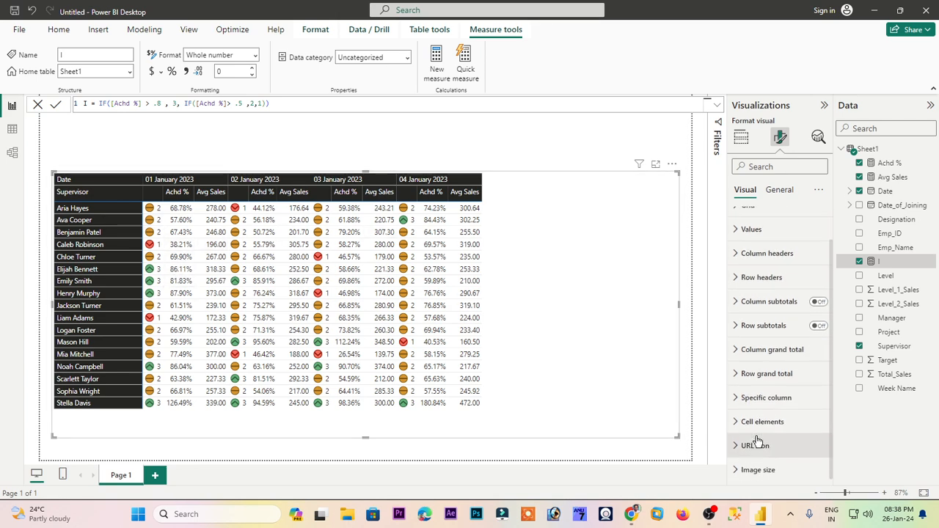
{"action": "left_click", "coordinate": [759, 392]}
{"action": "scroll", "coordinate": [770, 429], "scroll_direction": "down", "scroll_amount": 1}
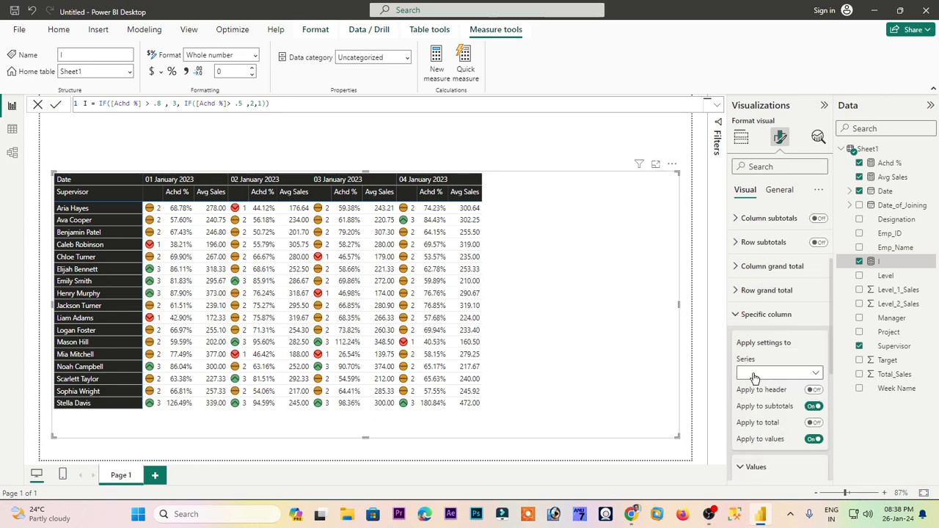
{"action": "left_click", "coordinate": [753, 373]}
{"action": "left_click", "coordinate": [764, 397]}
{"action": "scroll", "coordinate": [780, 363], "scroll_direction": "down", "scroll_amount": 4}
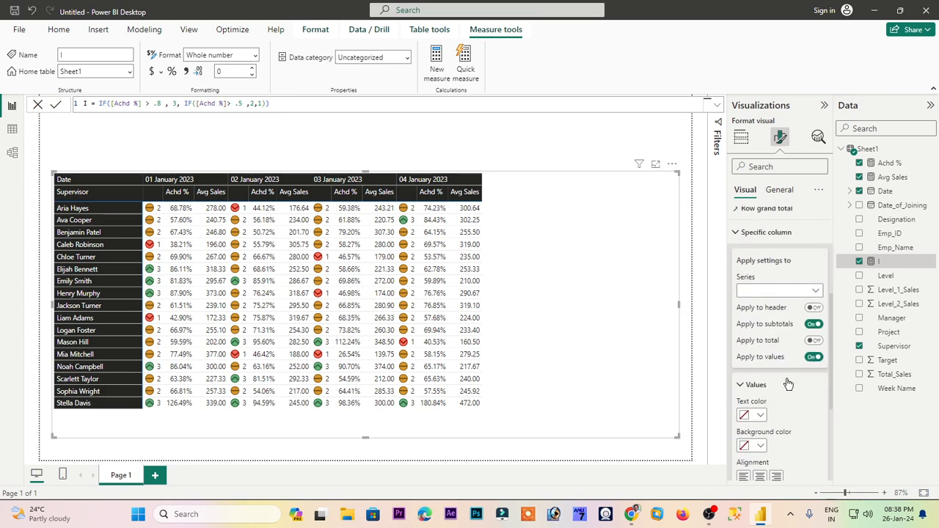
{"action": "left_click", "coordinate": [763, 334]}
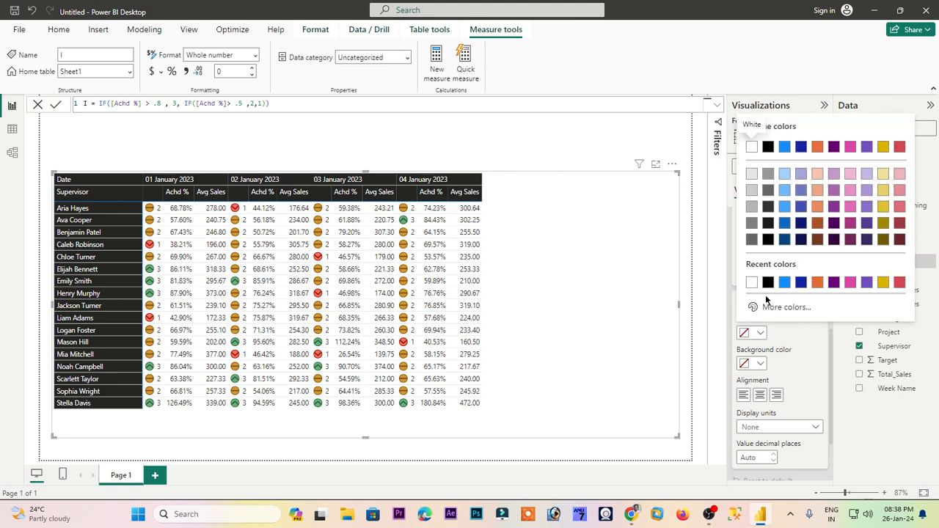
{"action": "left_click", "coordinate": [752, 284]}
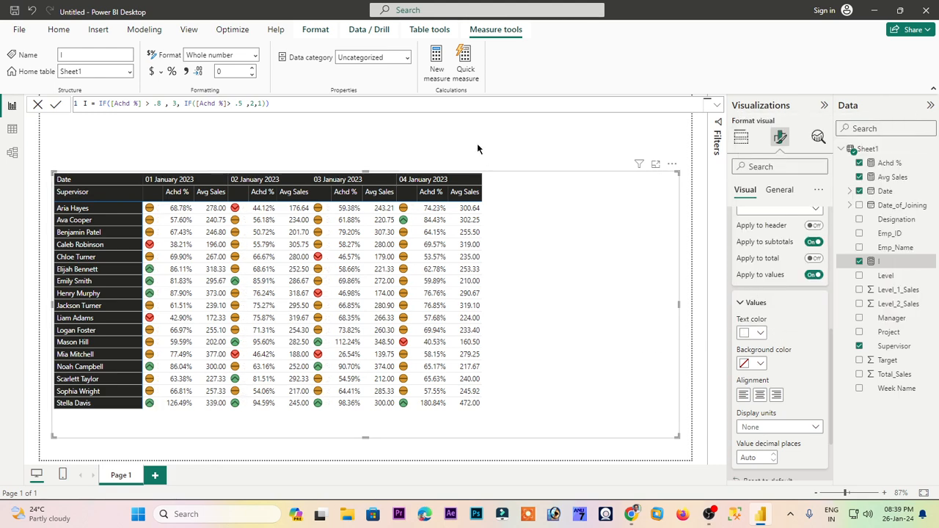
{"action": "key", "text": "Escape"}
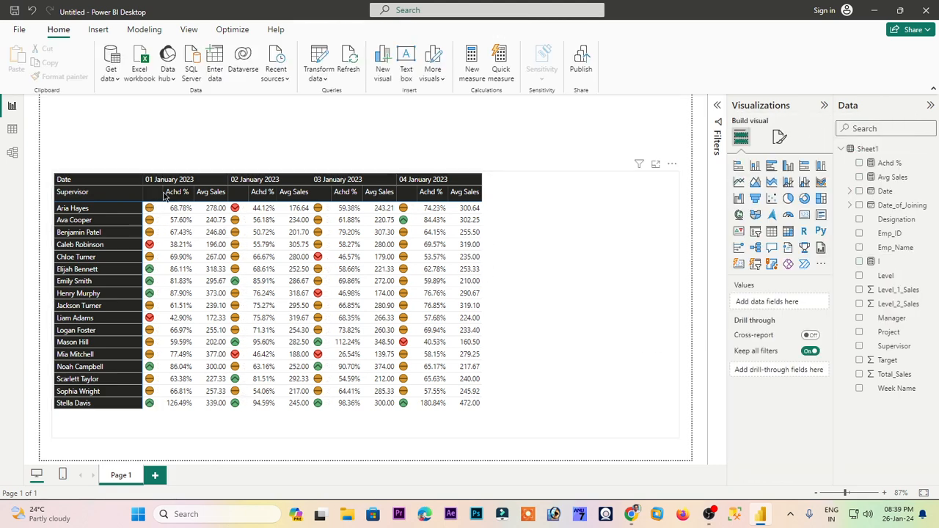
- Narrow the icon column under each of the four January dates
{"action": "left_click_drag", "start_coordinate": [156, 192], "coordinate": [156, 193]}
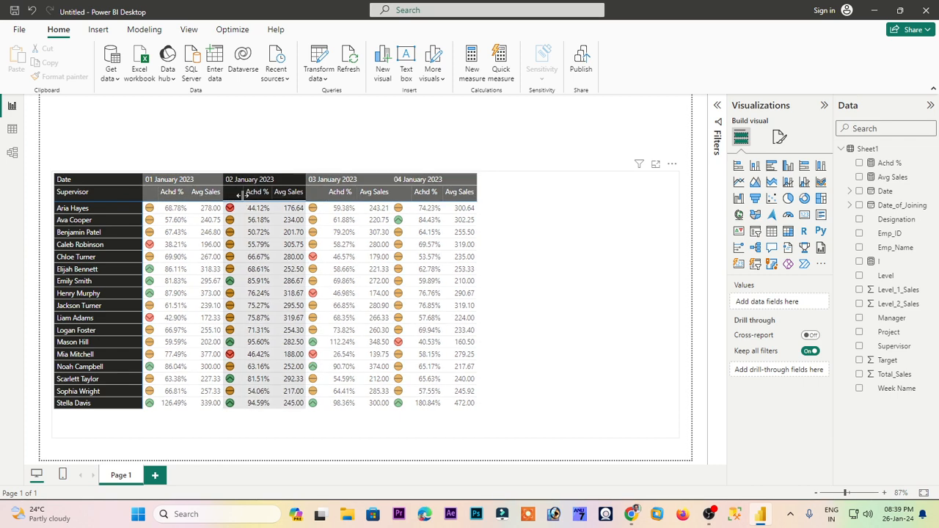
{"action": "left_click_drag", "start_coordinate": [240, 195], "coordinate": [237, 195]}
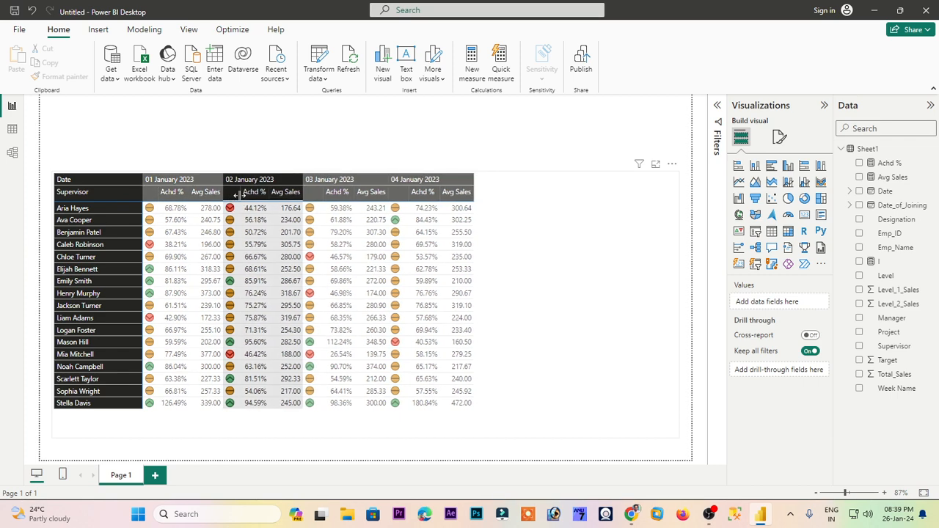
{"action": "left_click", "coordinate": [328, 201]}
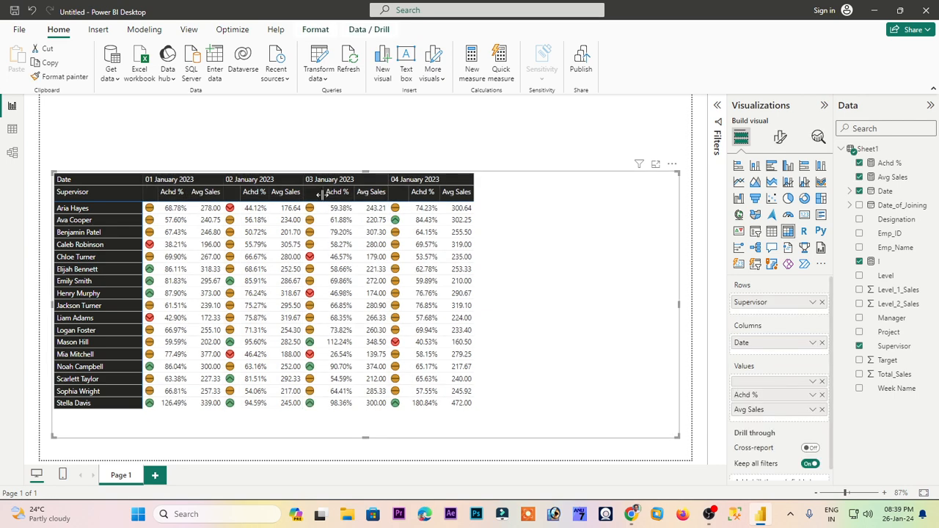
{"action": "left_click_drag", "start_coordinate": [318, 194], "coordinate": [314, 193]}
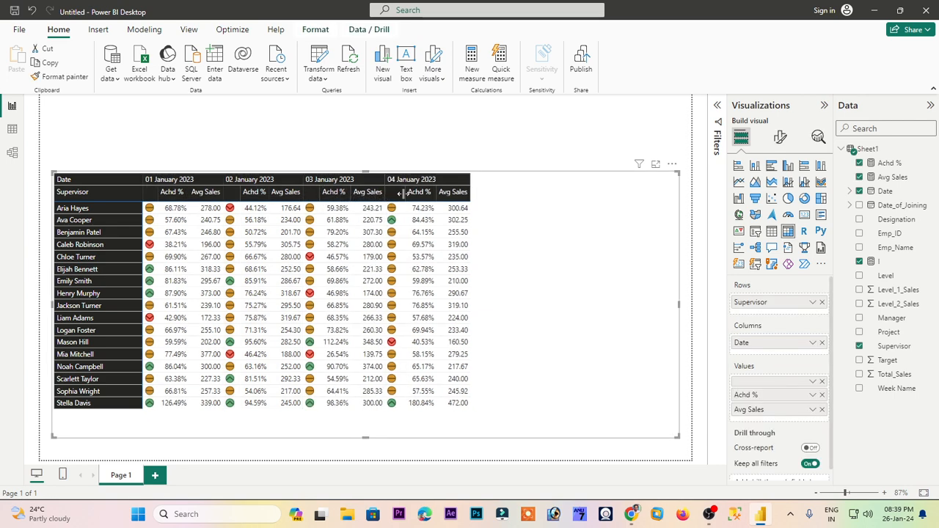
{"action": "left_click_drag", "start_coordinate": [400, 193], "coordinate": [396, 193]}
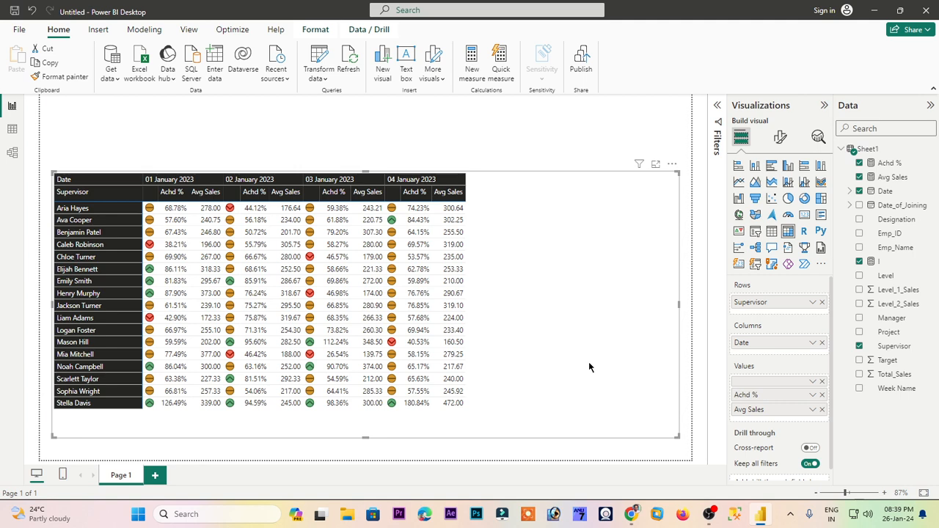
- Open the icon conditional formatting for the Achd % value and move its dialog clear of the matrix
{"action": "left_click", "coordinate": [813, 395]}
{"action": "mouse_move", "coordinate": [843, 349]}
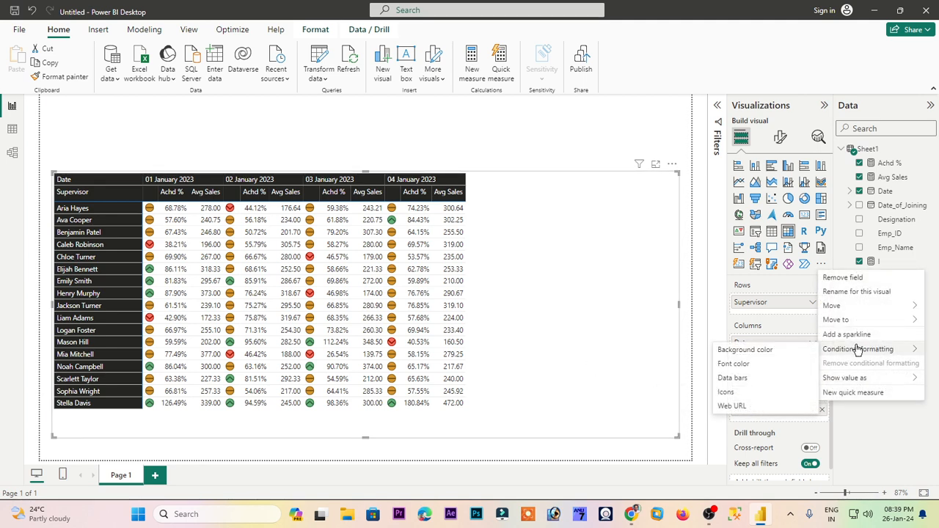
{"action": "left_click", "coordinate": [736, 394]}
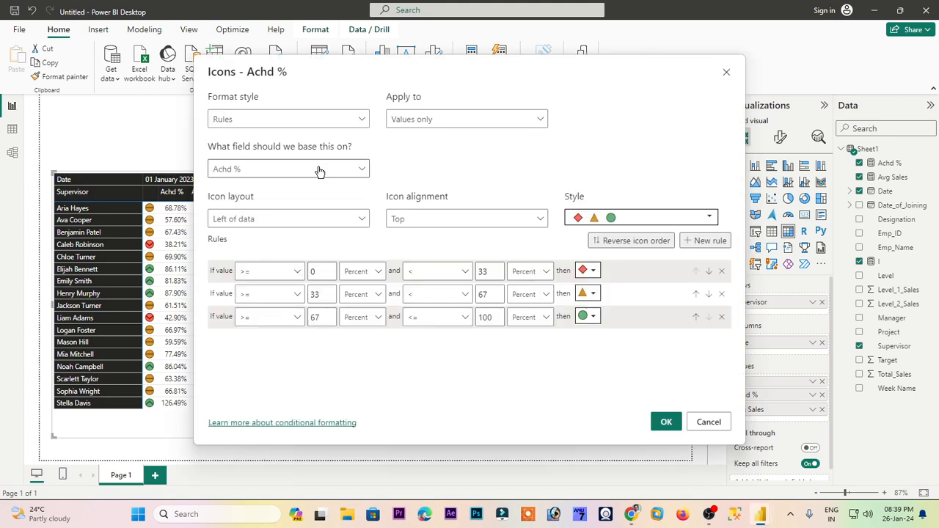
{"action": "left_click_drag", "start_coordinate": [302, 63], "coordinate": [472, 83]}
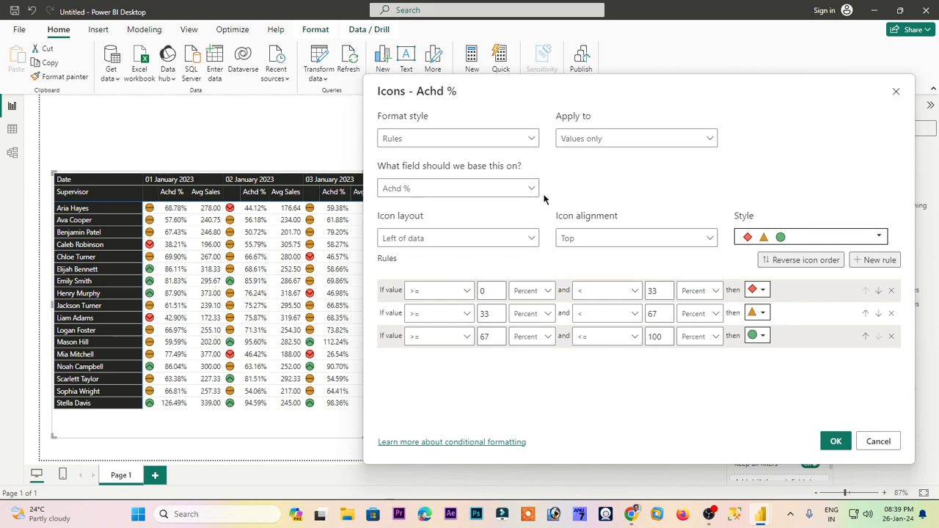
- Try Field value as the icon format style, and restore Rules based on the Achd % field
{"action": "left_click", "coordinate": [458, 139]}
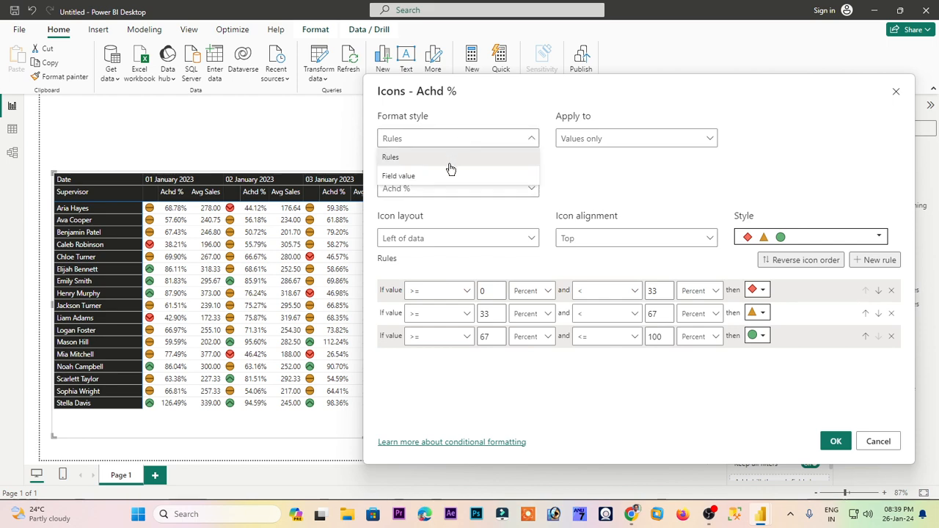
{"action": "left_click", "coordinate": [449, 177]}
{"action": "left_click", "coordinate": [458, 188]}
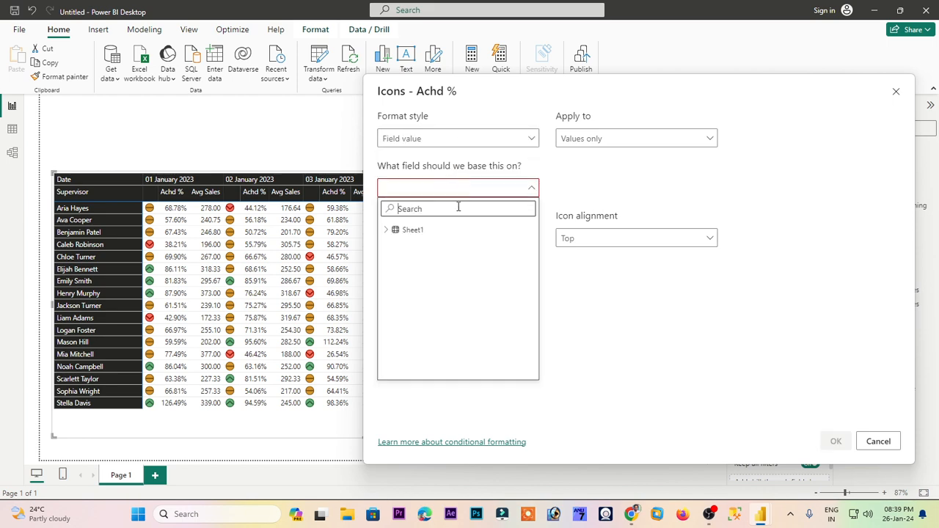
{"action": "type", "text": "ach"}
{"action": "left_click", "coordinate": [440, 238]}
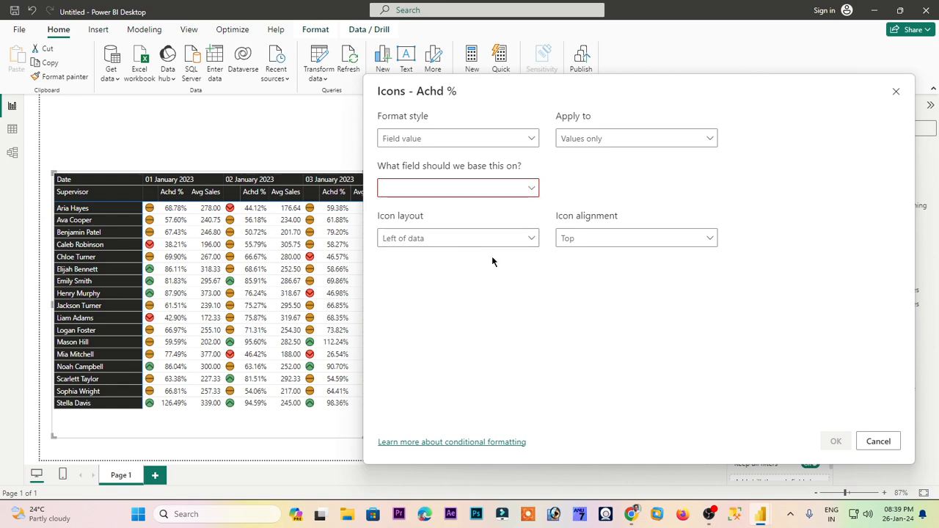
{"action": "left_click", "coordinate": [465, 139]}
{"action": "left_click", "coordinate": [438, 154]}
{"action": "left_click", "coordinate": [438, 190]}
{"action": "type", "text": "achac"}
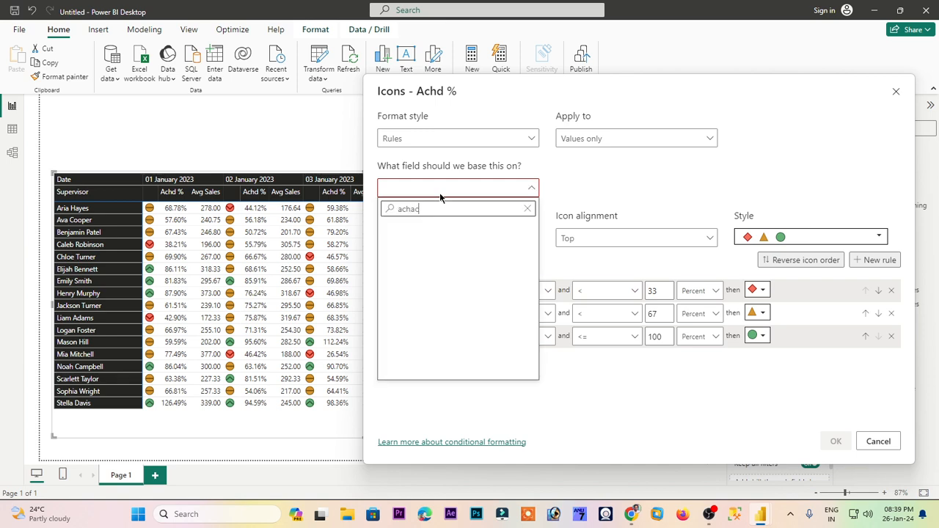
{"action": "key", "text": "BackSpace"}
{"action": "key", "text": "BackSpace"}
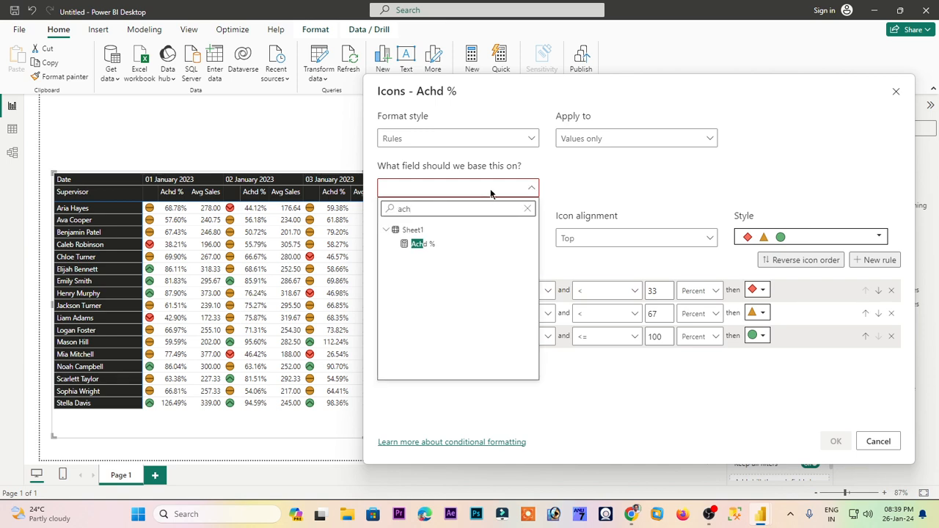
{"action": "left_click", "coordinate": [441, 244]}
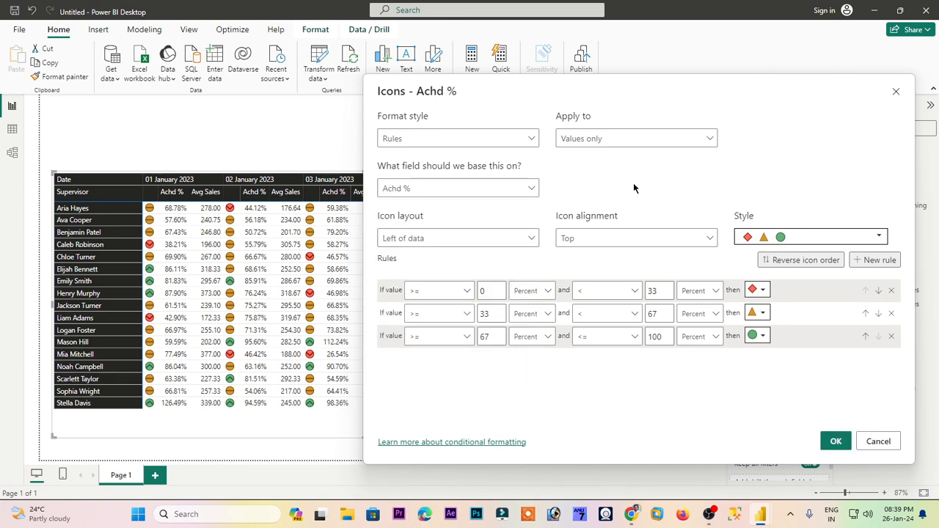
{"action": "left_click", "coordinate": [476, 237]}
{"action": "left_click", "coordinate": [477, 237]}
{"action": "left_click", "coordinate": [455, 297]}
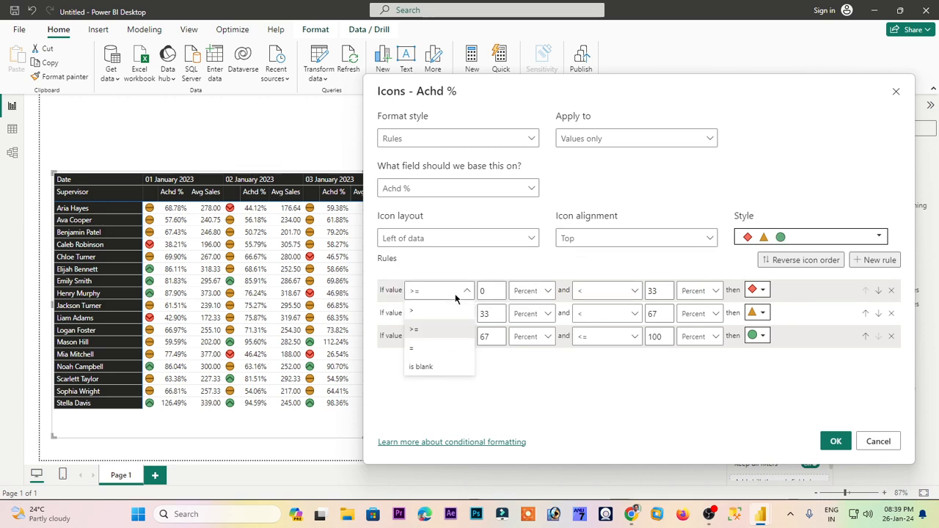
{"action": "left_click", "coordinate": [455, 295]}
- Set the value type of both limits in all three Achd % icon rules to Number
{"action": "left_click", "coordinate": [531, 291]}
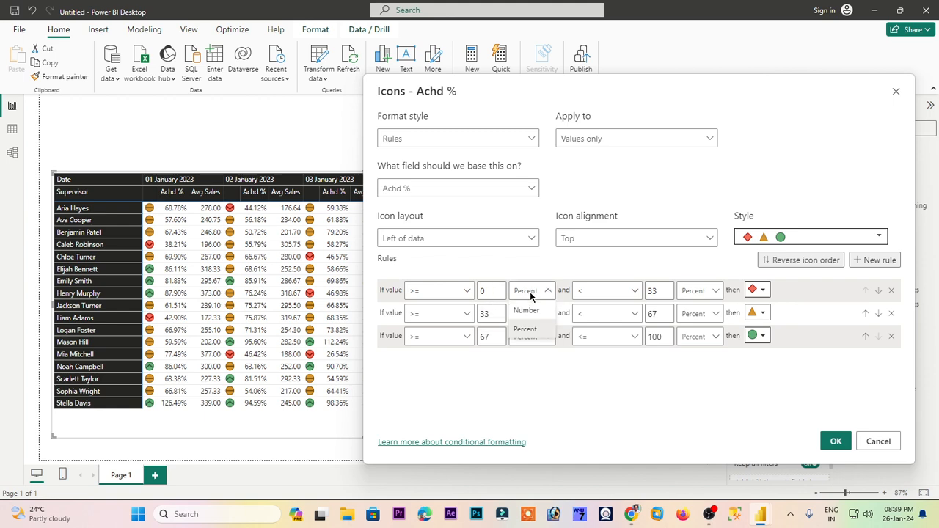
{"action": "left_click", "coordinate": [529, 315]}
{"action": "left_click", "coordinate": [715, 290]}
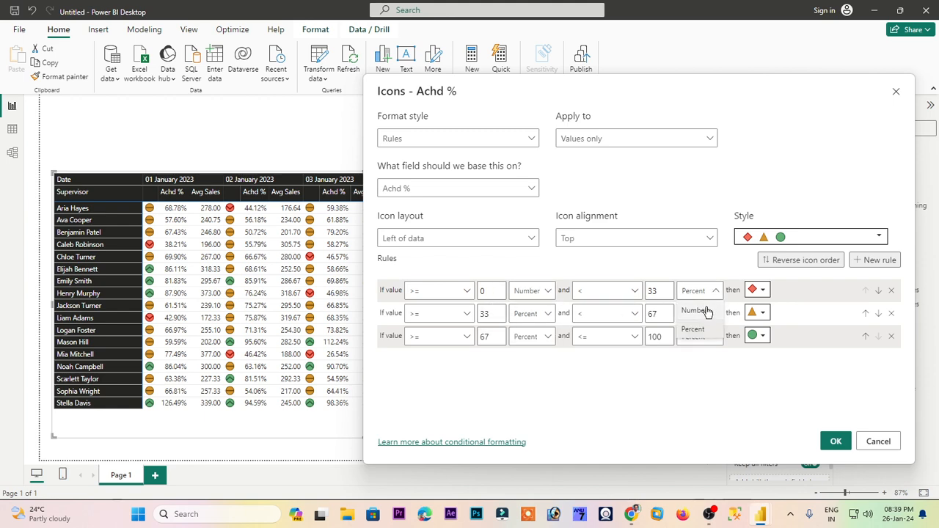
{"action": "left_click", "coordinate": [697, 315]}
{"action": "left_click", "coordinate": [520, 314]}
{"action": "left_click", "coordinate": [527, 329]}
{"action": "left_click", "coordinate": [697, 313]}
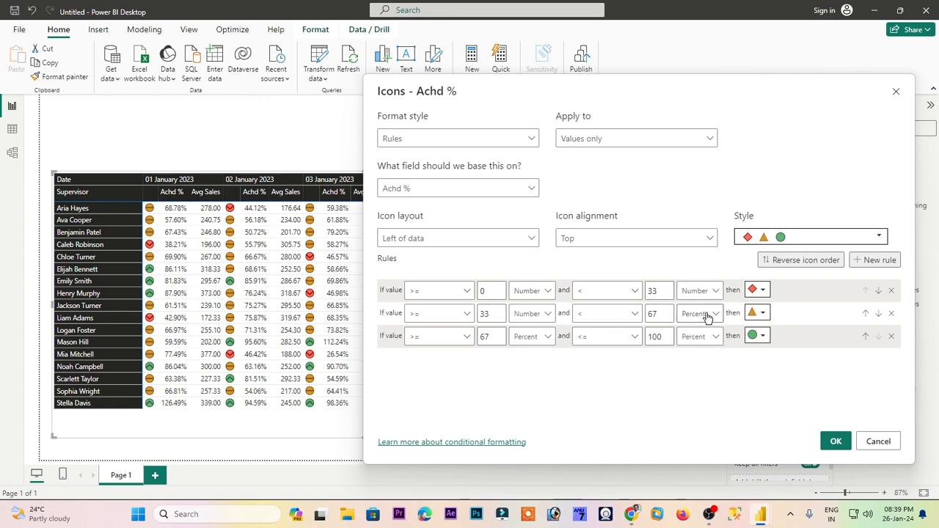
{"action": "left_click", "coordinate": [694, 334]}
{"action": "left_click", "coordinate": [702, 337]}
{"action": "left_click", "coordinate": [693, 356]}
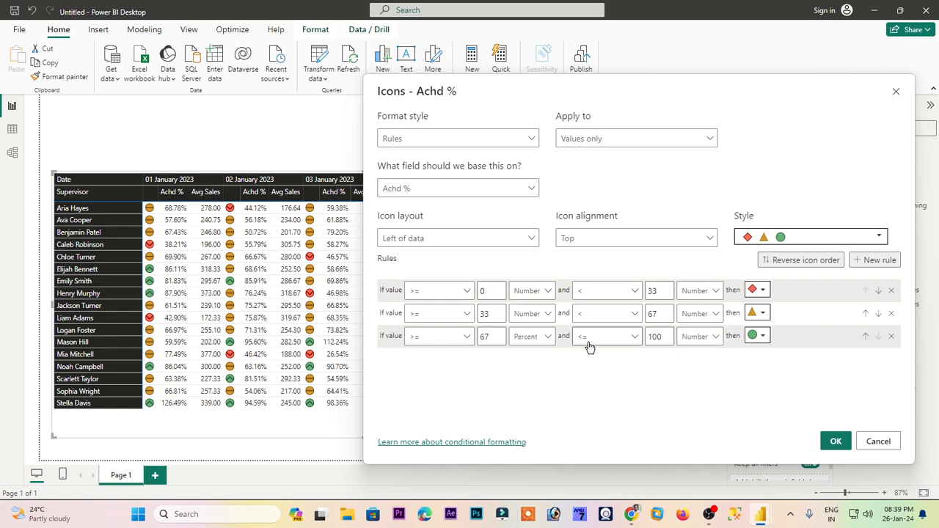
{"action": "left_click", "coordinate": [531, 336]}
{"action": "left_click", "coordinate": [524, 356]}
- Assign a red down arrow, yellow right arrow and green up arrow to the first, second and third Achd % icon rules respectively
{"action": "left_click", "coordinate": [767, 336]}
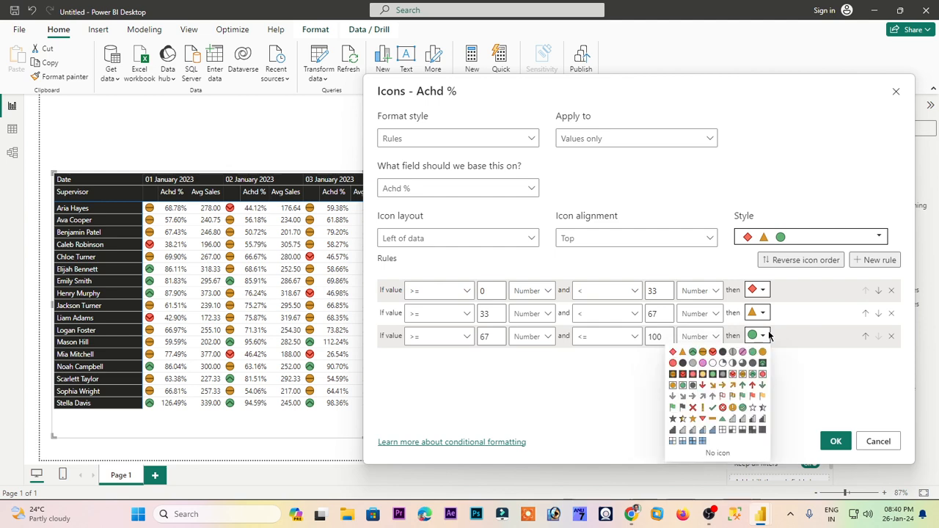
{"action": "left_click", "coordinate": [752, 384]}
{"action": "left_click", "coordinate": [763, 314]}
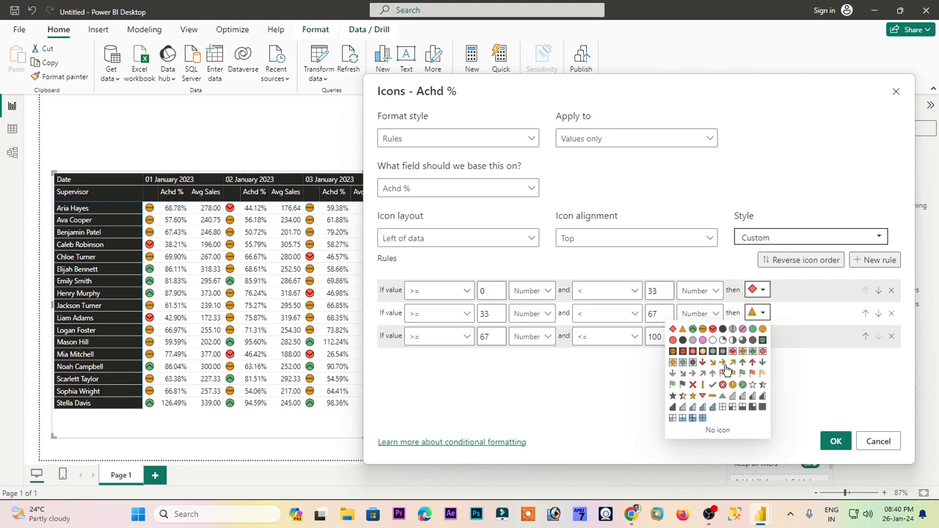
{"action": "left_click", "coordinate": [724, 367]}
{"action": "left_click", "coordinate": [763, 290]}
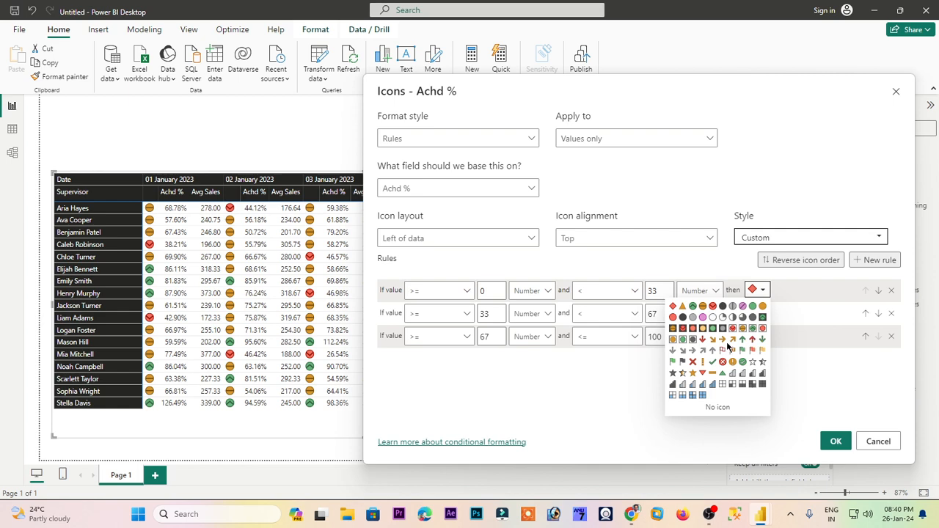
{"action": "left_click", "coordinate": [702, 340]}
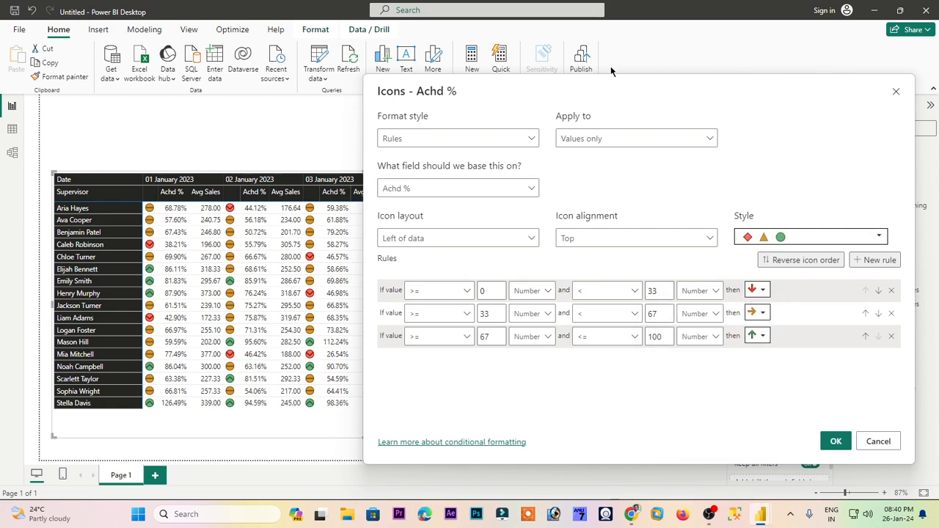
- Set the first Achd % icon rule to values >= .8 and <= 1
{"action": "left_click_drag", "start_coordinate": [603, 80], "coordinate": [606, 90]}
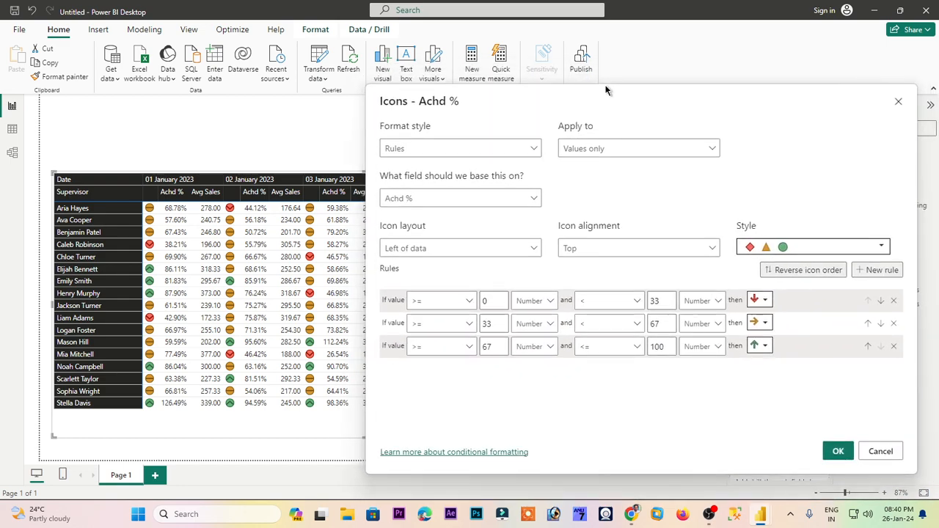
{"action": "double_click", "coordinate": [493, 301]}
{"action": "key", "text": "BackSpace"}
{"action": "type", "text": ".8"}
{"action": "double_click", "coordinate": [654, 301]}
{"action": "type", "text": "1"}
{"action": "left_click", "coordinate": [635, 300]}
{"action": "left_click", "coordinate": [604, 341]}
- Set the second Achd % icon rule to values >= .5 and < .8
{"action": "left_click", "coordinate": [473, 322]}
{"action": "left_click", "coordinate": [473, 321]}
{"action": "left_click_drag", "start_coordinate": [494, 324], "coordinate": [420, 322]}
{"action": "type", "text": ".5"}
{"action": "double_click", "coordinate": [655, 324]}
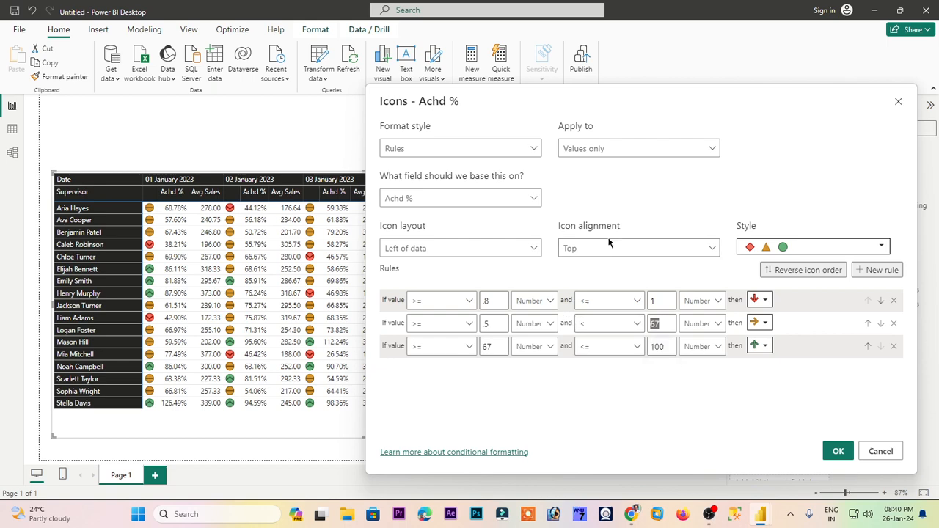
{"action": "type", "text": ".8"}
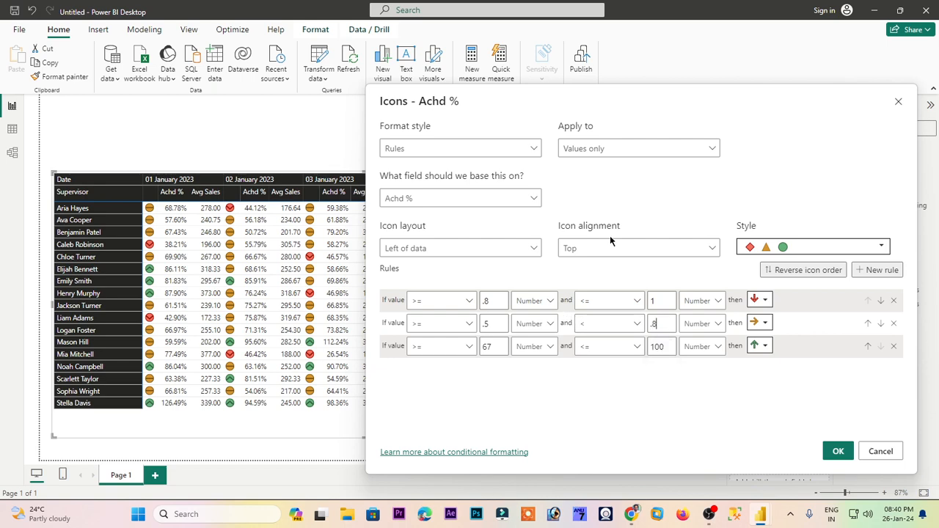
- Set the third Achd % icon rule to values > 0 and < .5
{"action": "left_click", "coordinate": [463, 347]}
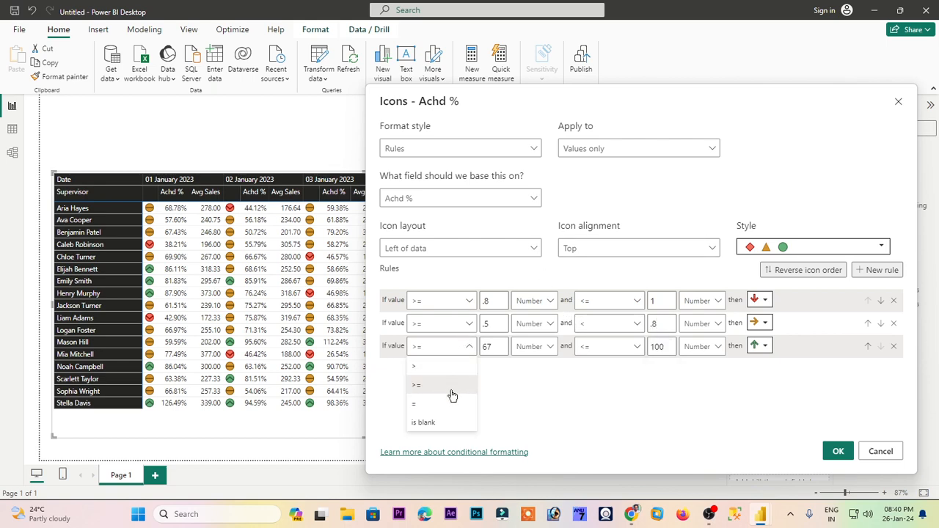
{"action": "left_click", "coordinate": [446, 367]}
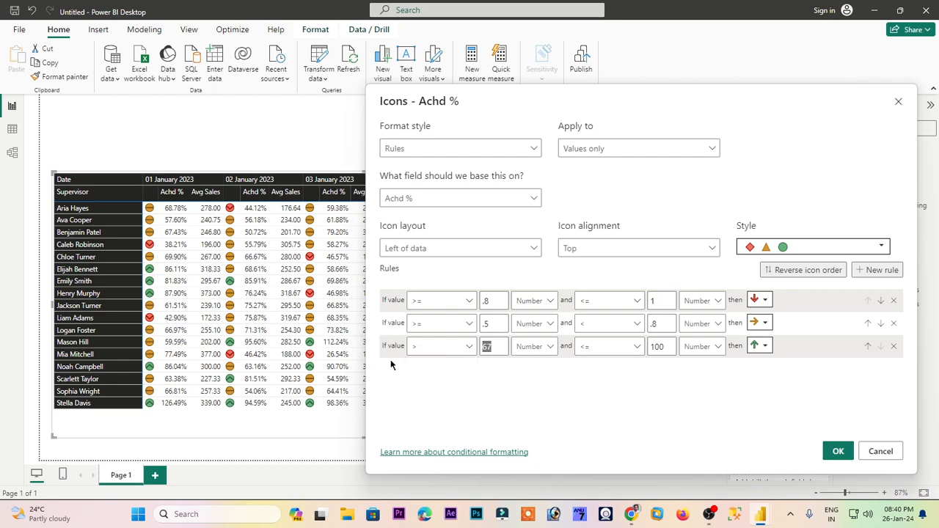
{"action": "type", "text": "0"}
{"action": "left_click", "coordinate": [629, 348]}
{"action": "left_click", "coordinate": [621, 369]}
{"action": "key", "text": "Tab"}
{"action": "type", "text": ".5"}
- Change the first rule's icon to the green up arrow and the third rule's icon to the red down arrow
{"action": "left_click", "coordinate": [757, 301]}
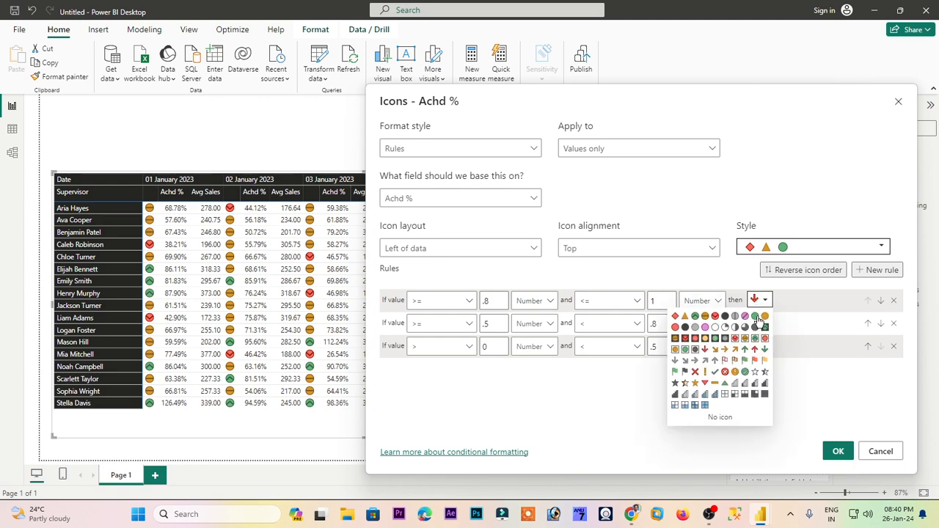
{"action": "left_click", "coordinate": [746, 350]}
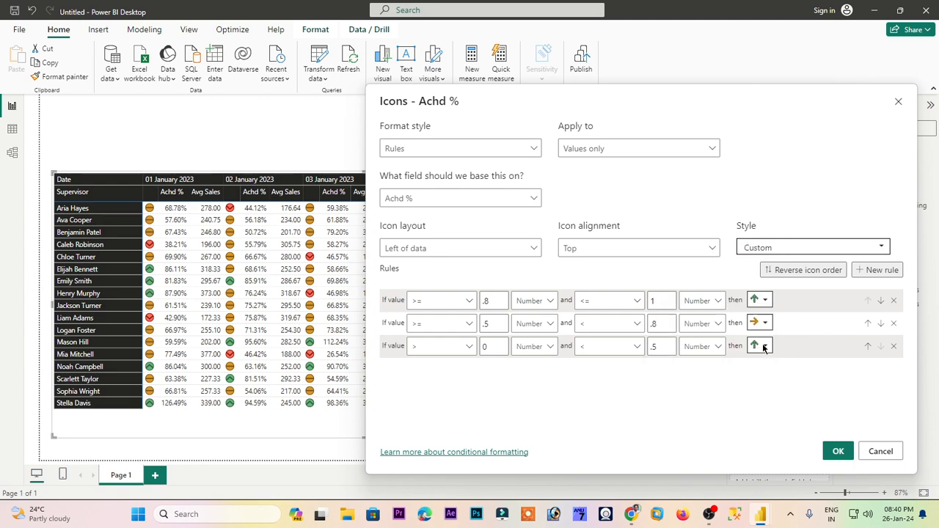
{"action": "left_click", "coordinate": [757, 346]}
{"action": "left_click", "coordinate": [744, 397]}
{"action": "left_click", "coordinate": [759, 348]}
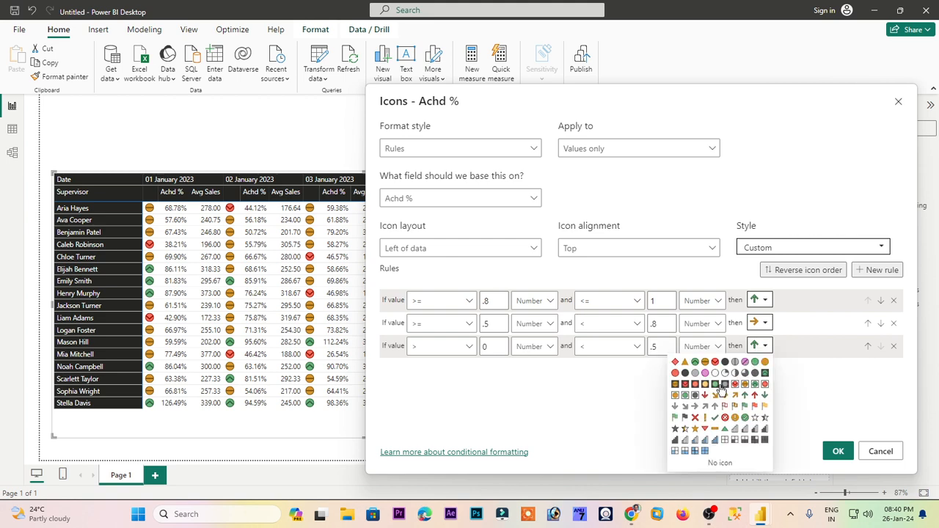
{"action": "left_click", "coordinate": [705, 396]}
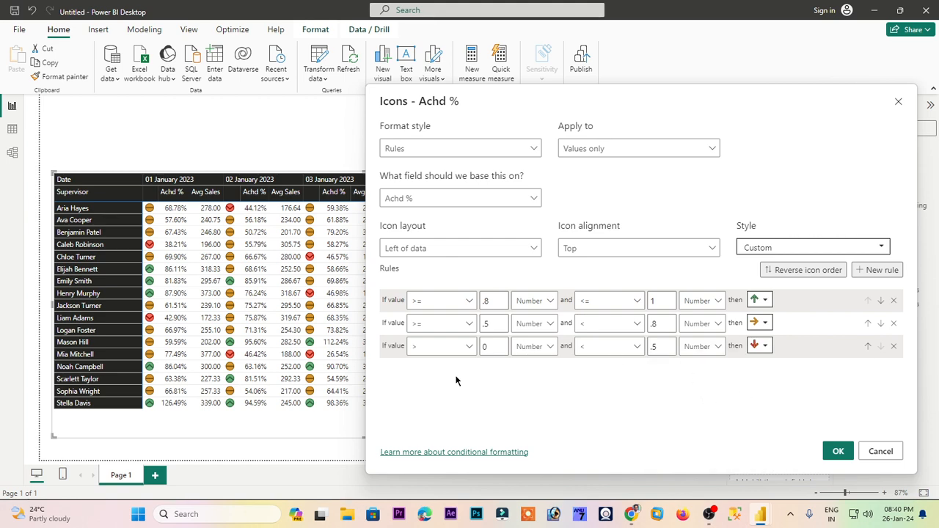
- Apply the custom arrow icon rules to Achd %, and try removing the unnamed icon measure from the matrix values, undoing that removal
{"action": "left_click", "coordinate": [837, 451]}
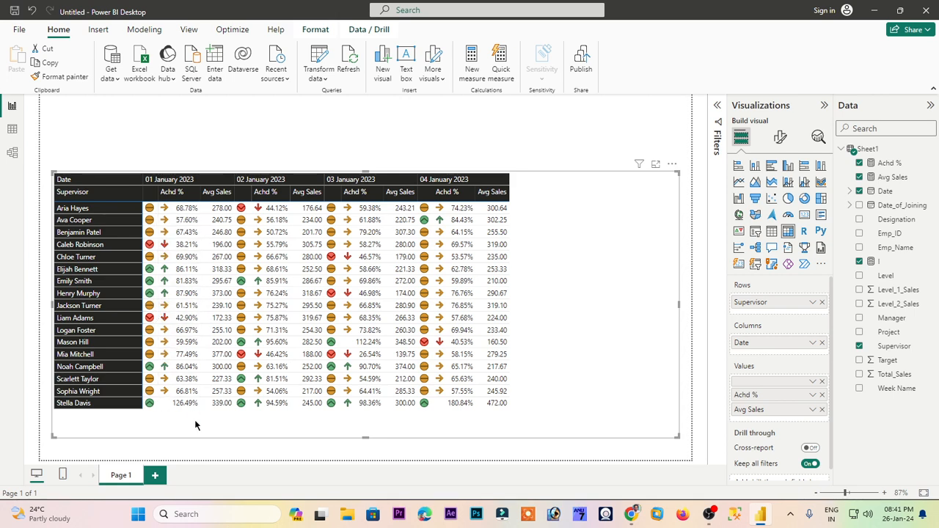
{"action": "left_click", "coordinate": [812, 382]}
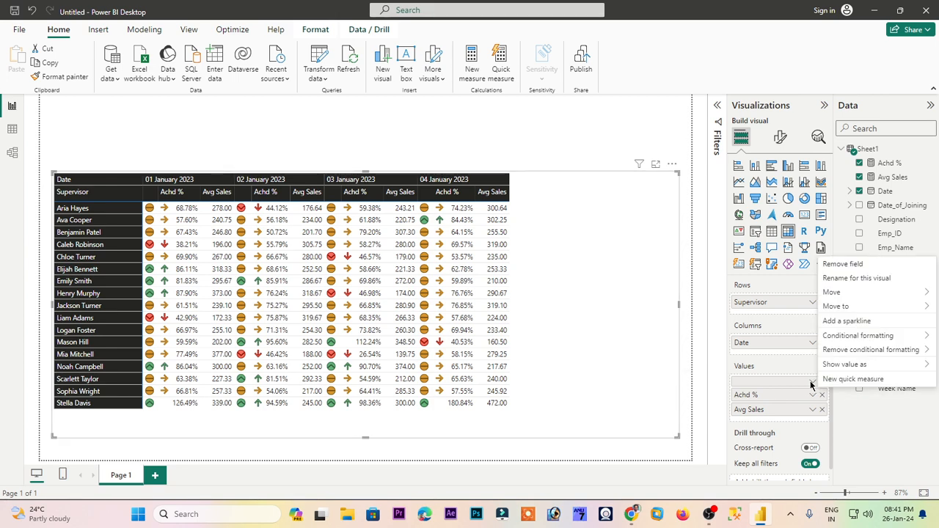
{"action": "left_click", "coordinate": [822, 383]}
{"action": "left_click", "coordinate": [822, 383]}
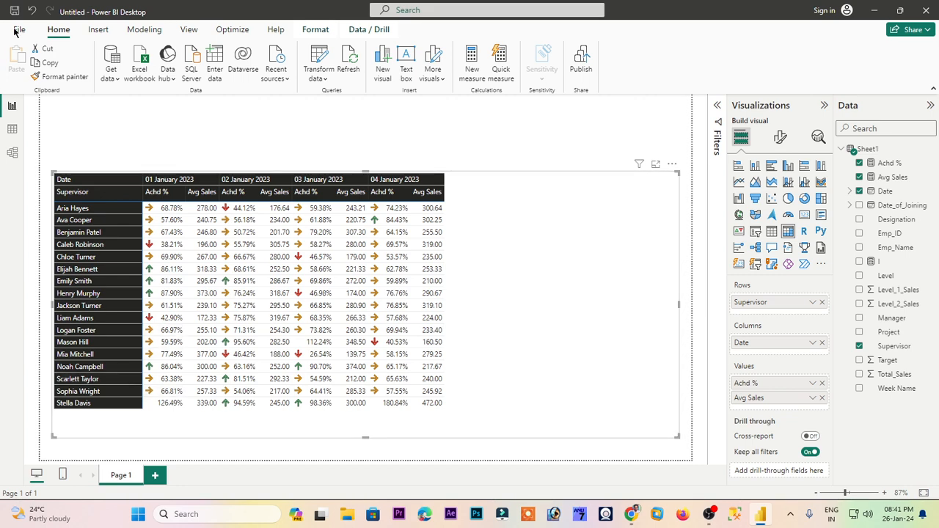
{"action": "left_click", "coordinate": [32, 11]}
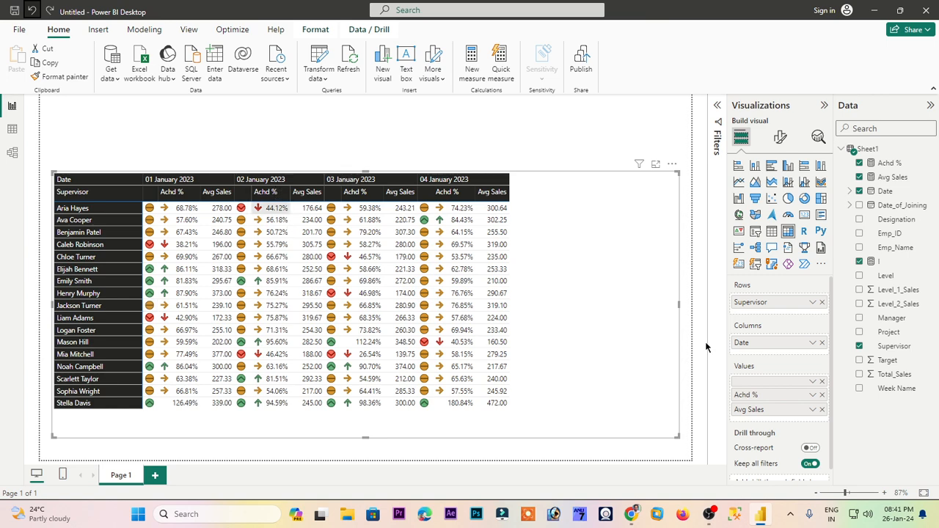
- Remove all conditional formatting from the Achd % field in the matrix values
{"action": "left_click", "coordinate": [812, 409]}
{"action": "mouse_move", "coordinate": [860, 364]}
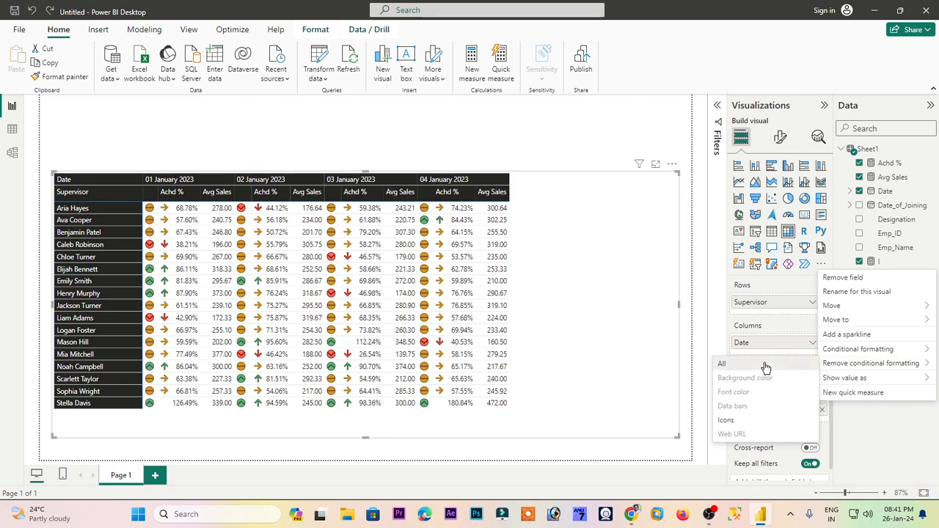
{"action": "left_click", "coordinate": [767, 365]}
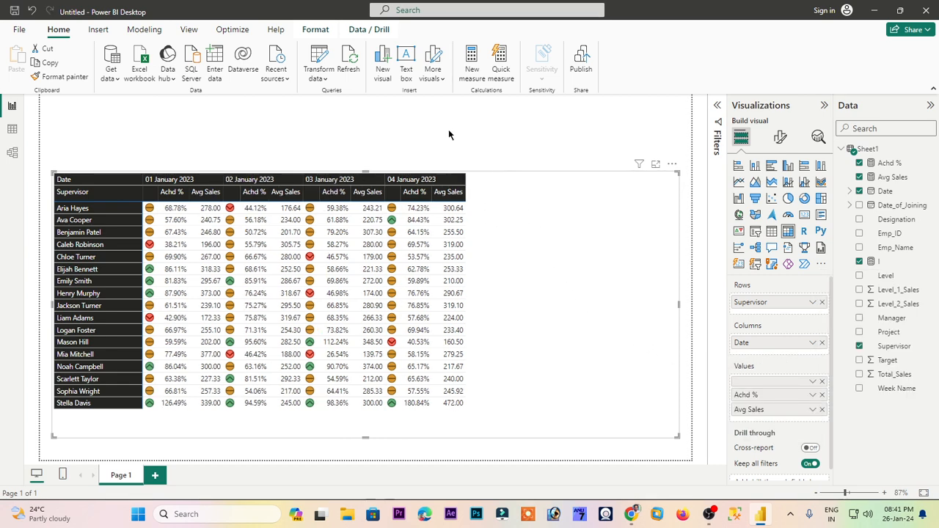
{"action": "left_click", "coordinate": [654, 337]}
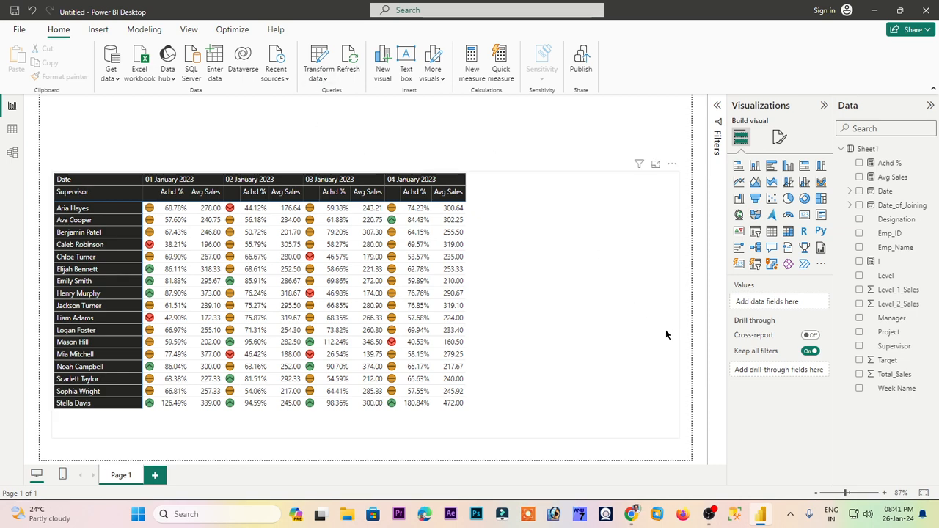
{"action": "left_click", "coordinate": [677, 340]}
{"action": "left_click", "coordinate": [479, 131]}
- Find the matrix's alignment settings and center its column header text, column header titles and row header text
{"action": "left_click", "coordinate": [535, 237]}
{"action": "left_click", "coordinate": [513, 129]}
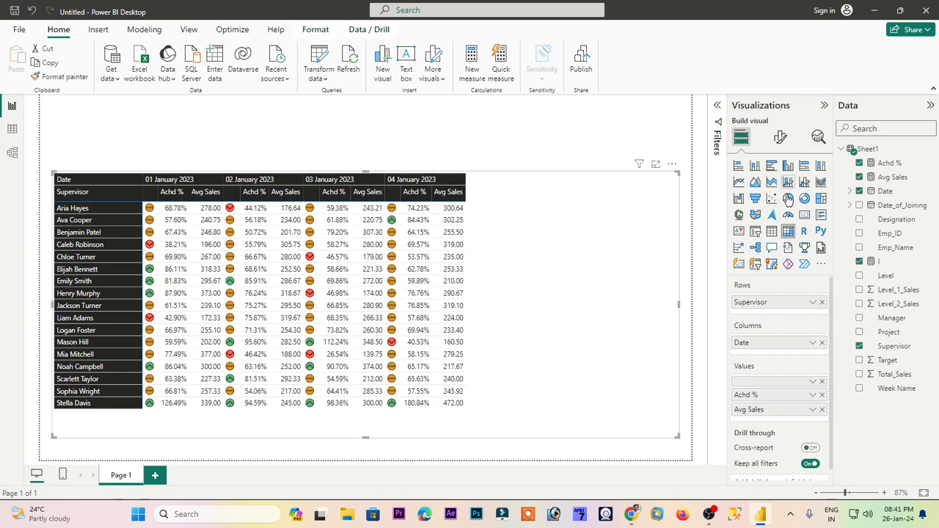
{"action": "left_click", "coordinate": [775, 142]}
{"action": "left_click", "coordinate": [802, 171]}
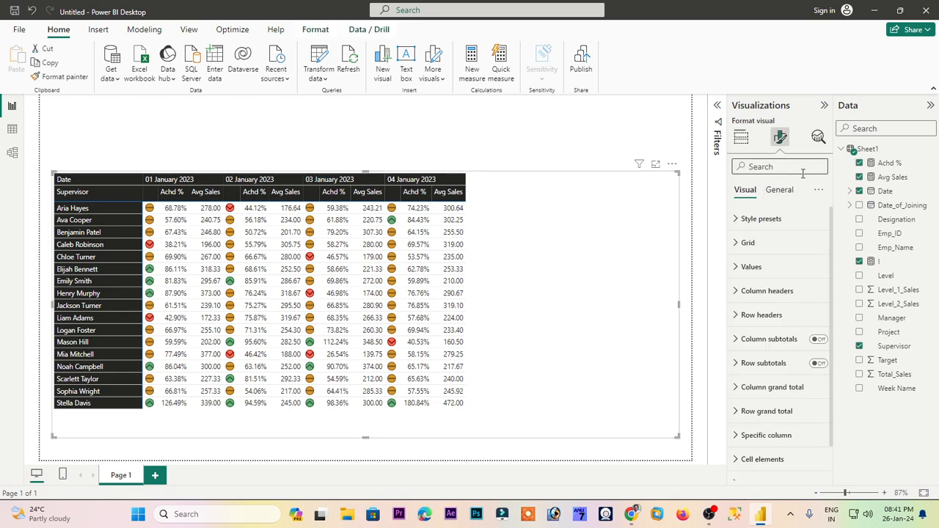
{"action": "type", "text": "alig"}
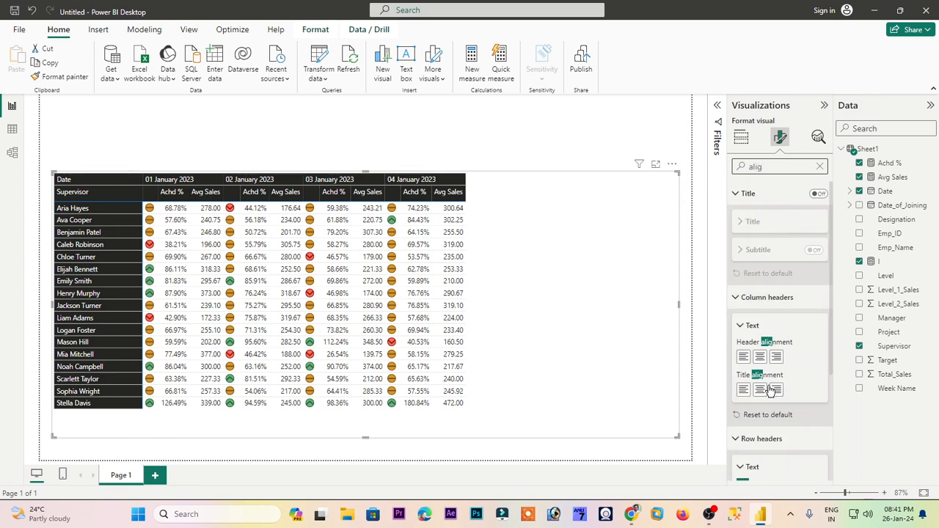
{"action": "left_click", "coordinate": [759, 356]}
{"action": "left_click", "coordinate": [759, 389]}
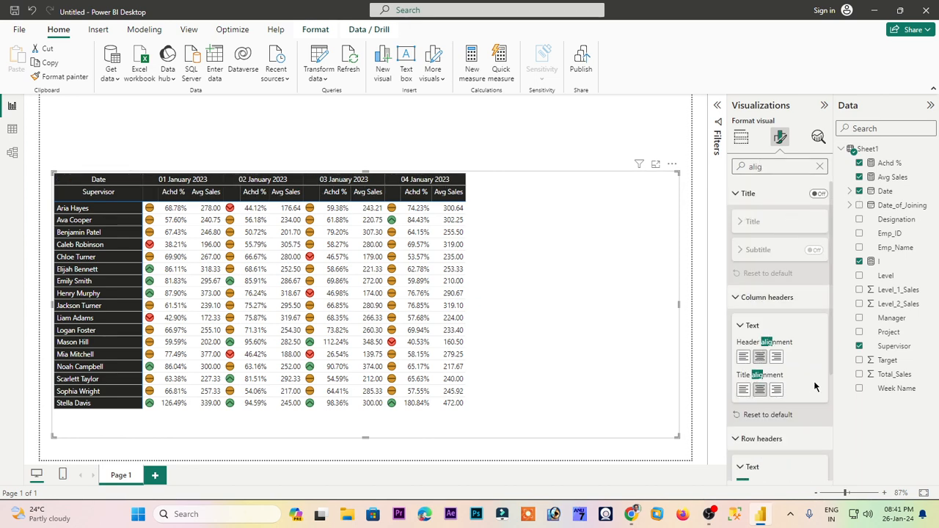
{"action": "scroll", "coordinate": [815, 386], "scroll_direction": "down", "scroll_amount": 3}
{"action": "left_click", "coordinate": [759, 362]}
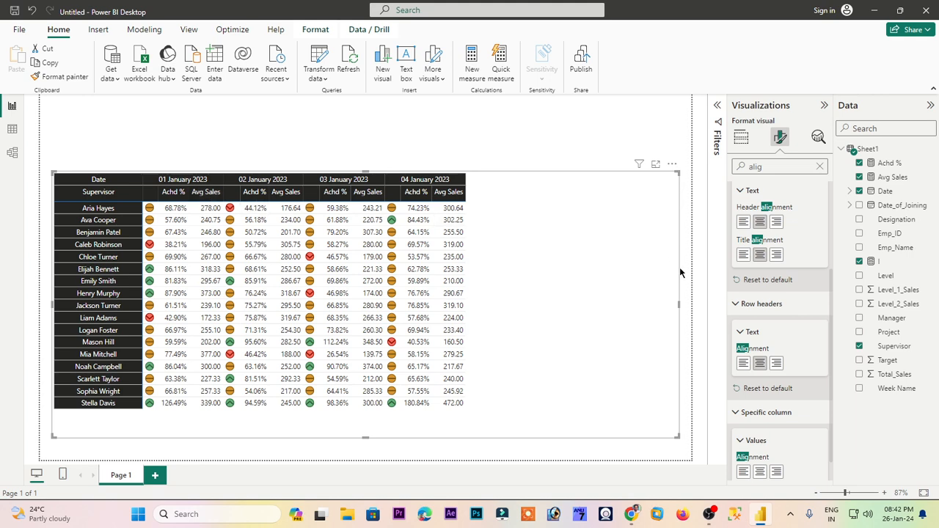
{"action": "left_click", "coordinate": [819, 167]}
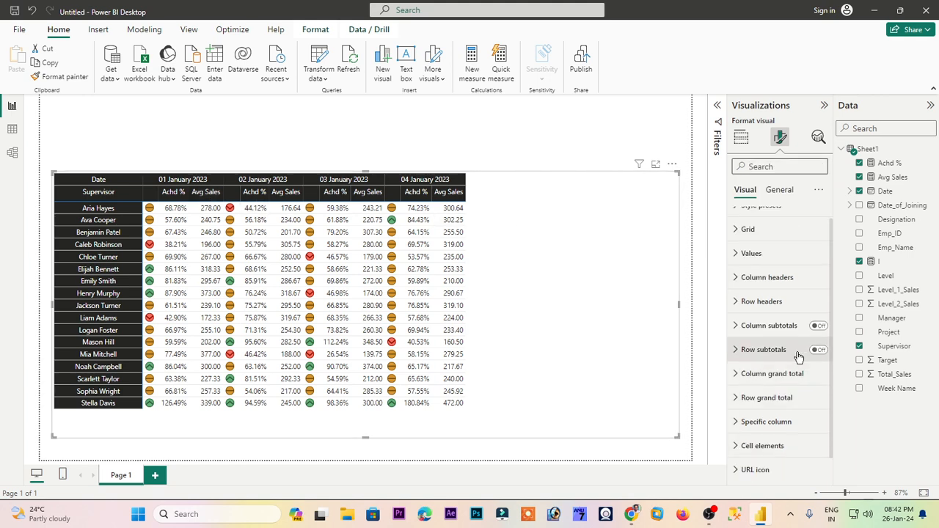
- Center the values of the Achd % series in the matrix's specific column settings
{"action": "scroll", "coordinate": [798, 356], "scroll_direction": "down", "scroll_amount": 1}
{"action": "left_click", "coordinate": [752, 397]}
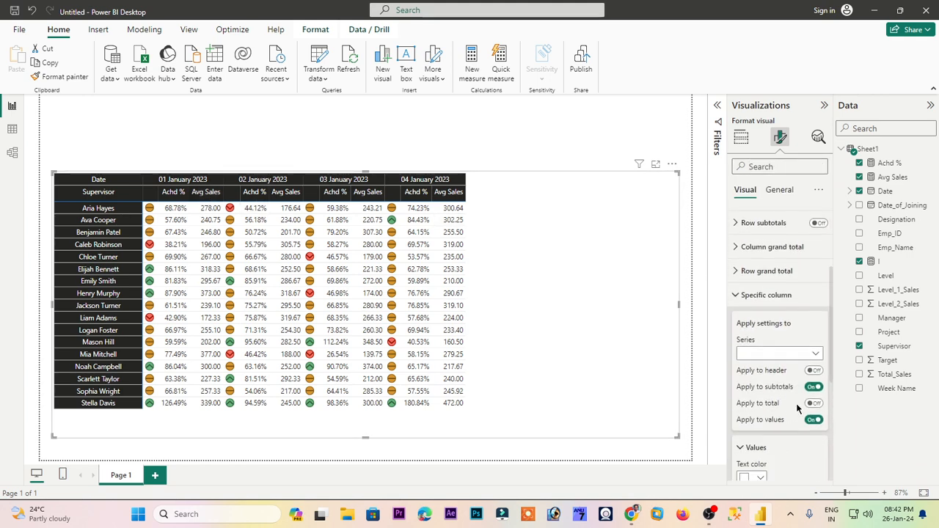
{"action": "scroll", "coordinate": [798, 407], "scroll_direction": "down", "scroll_amount": 1}
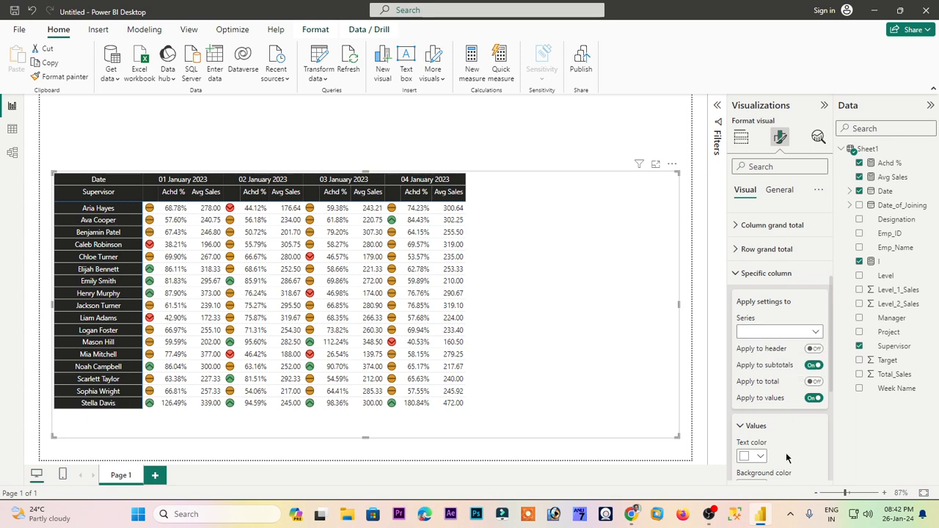
{"action": "scroll", "coordinate": [785, 453], "scroll_direction": "down", "scroll_amount": 3}
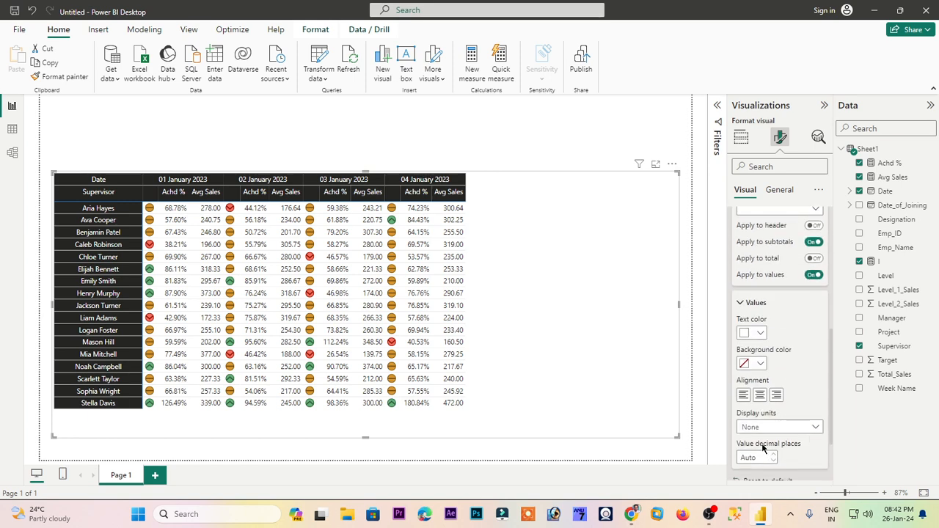
{"action": "left_click", "coordinate": [771, 211]}
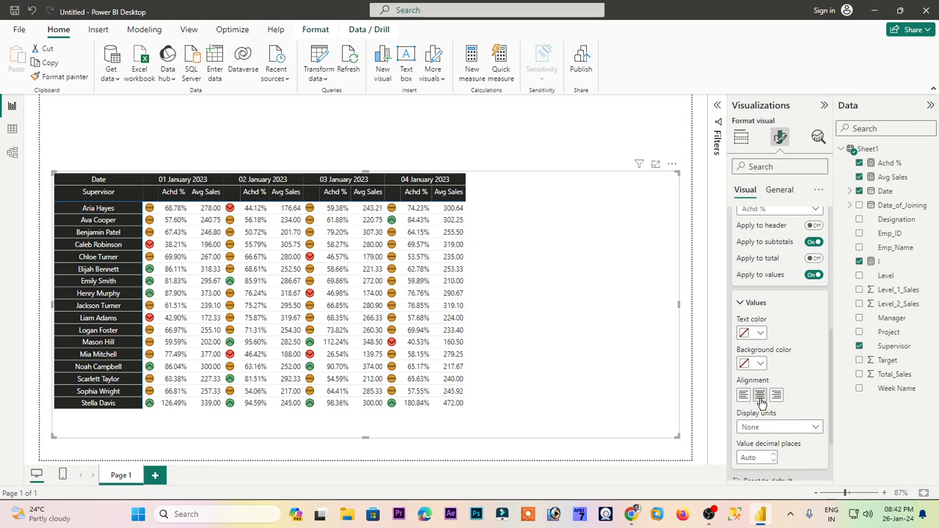
{"action": "left_click", "coordinate": [777, 211]}
{"action": "left_click", "coordinate": [755, 251]}
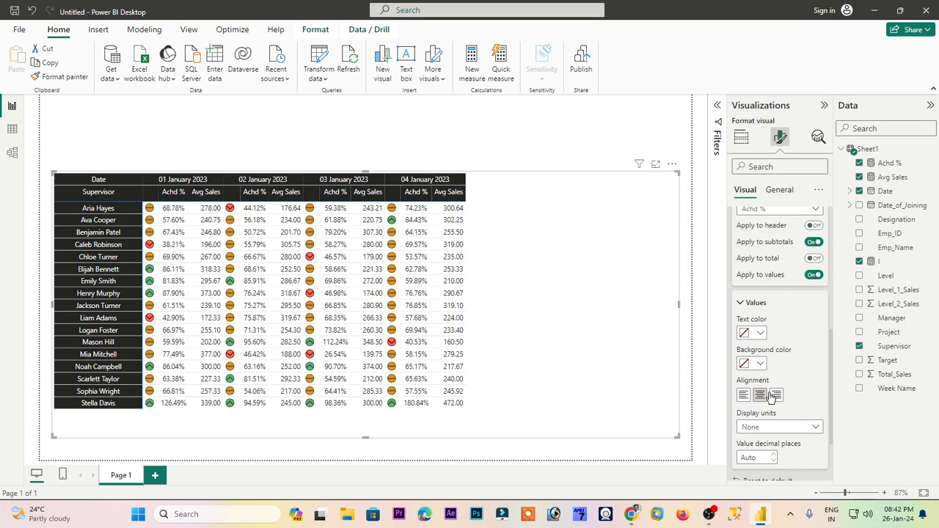
- Insert a card visual and shrink it to a small box in the empty area above the matrix
{"action": "left_click", "coordinate": [559, 251]}
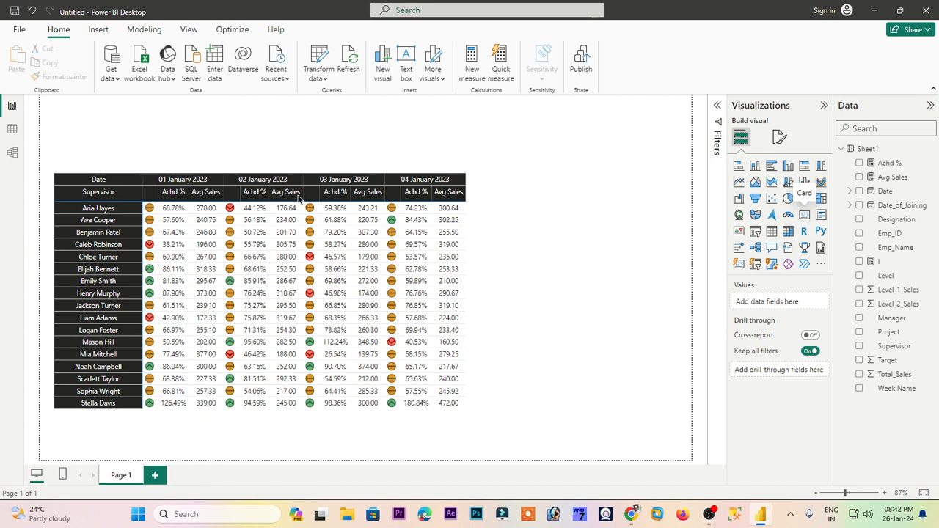
{"action": "left_click_drag", "start_coordinate": [299, 196], "coordinate": [307, 233]}
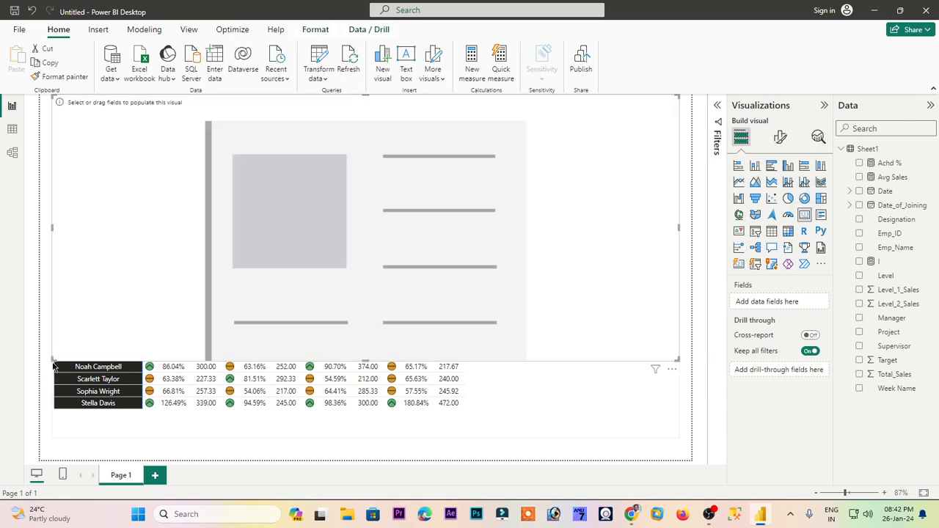
{"action": "left_click_drag", "start_coordinate": [52, 360], "coordinate": [330, 143]}
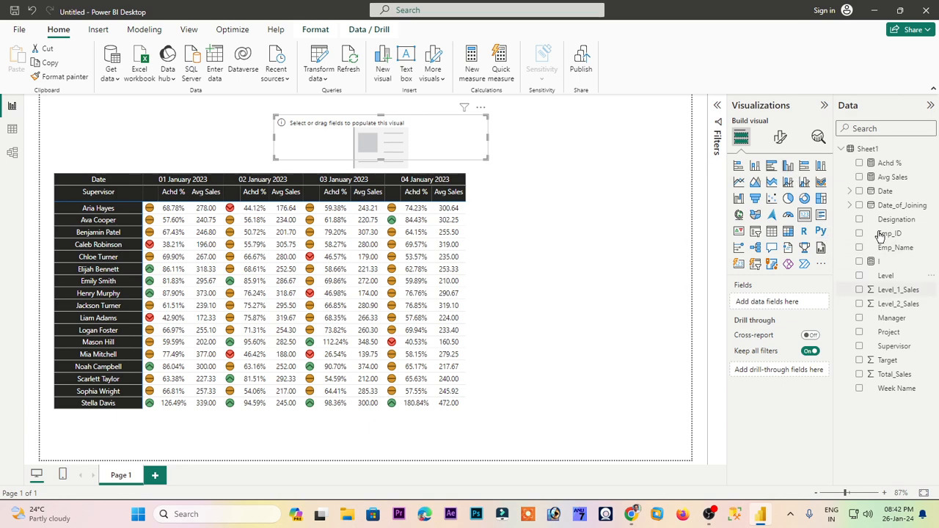
- Assign the Avg Sales measure to the card, and adjust the card's size and position above the matrix
{"action": "left_click_drag", "start_coordinate": [885, 180], "coordinate": [767, 302]}
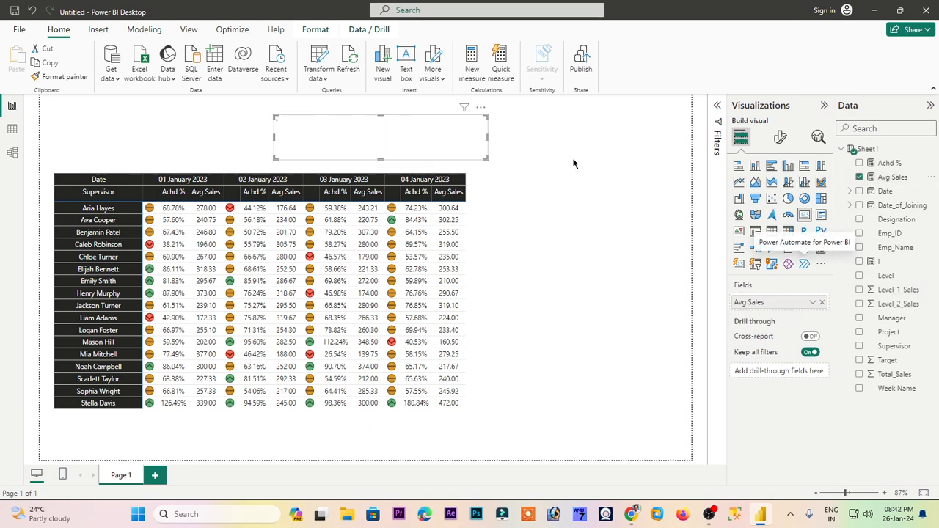
{"action": "left_click_drag", "start_coordinate": [381, 115], "coordinate": [382, 102]}
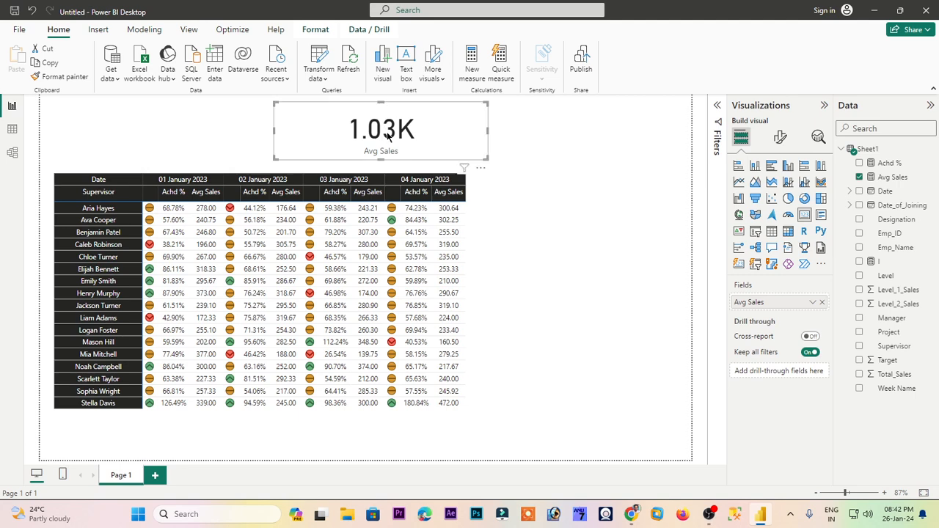
{"action": "left_click_drag", "start_coordinate": [426, 145], "coordinate": [429, 153]}
{"action": "left_click_drag", "start_coordinate": [485, 161], "coordinate": [412, 166]}
- Remove Avg Sales from the card and add it back as its field, and widen the card
{"action": "left_click", "coordinate": [859, 177]}
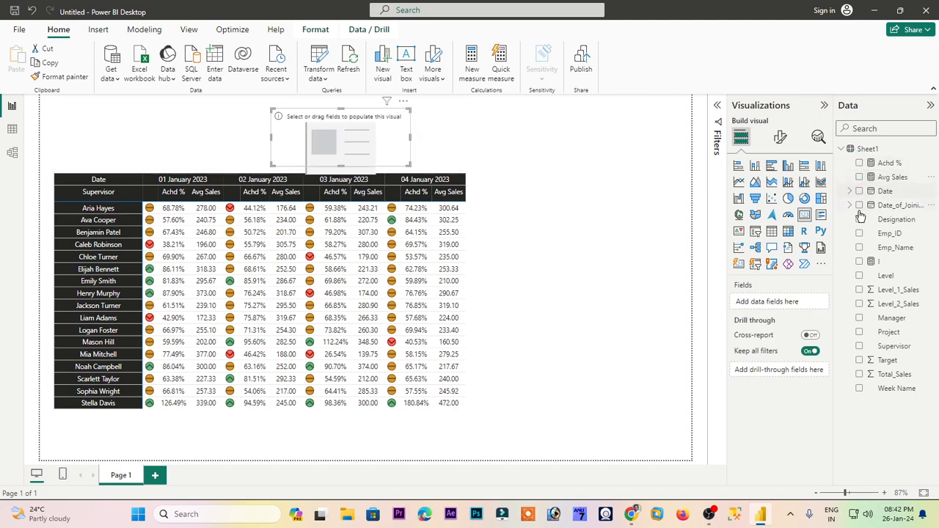
{"action": "left_click_drag", "start_coordinate": [884, 179], "coordinate": [777, 301]}
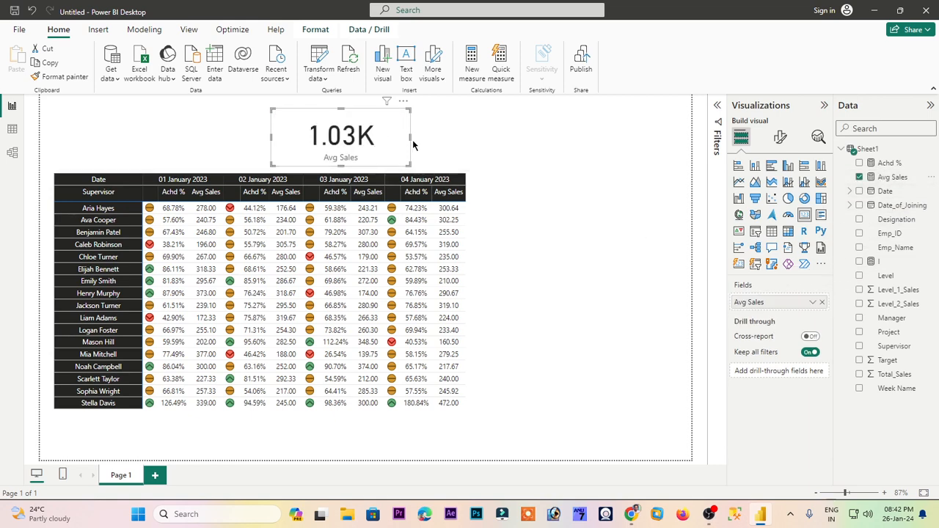
{"action": "left_click_drag", "start_coordinate": [415, 141], "coordinate": [453, 142]}
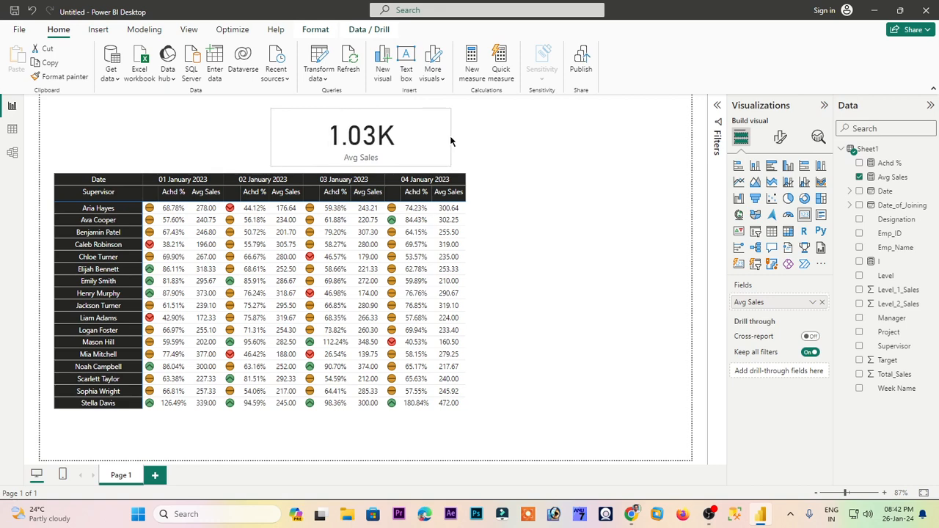
- Check how the Avg Sales card responds to selecting a supervisor's row and individual 01 January 2023 cells, clearing the selection at the end
{"action": "left_click", "coordinate": [120, 227]}
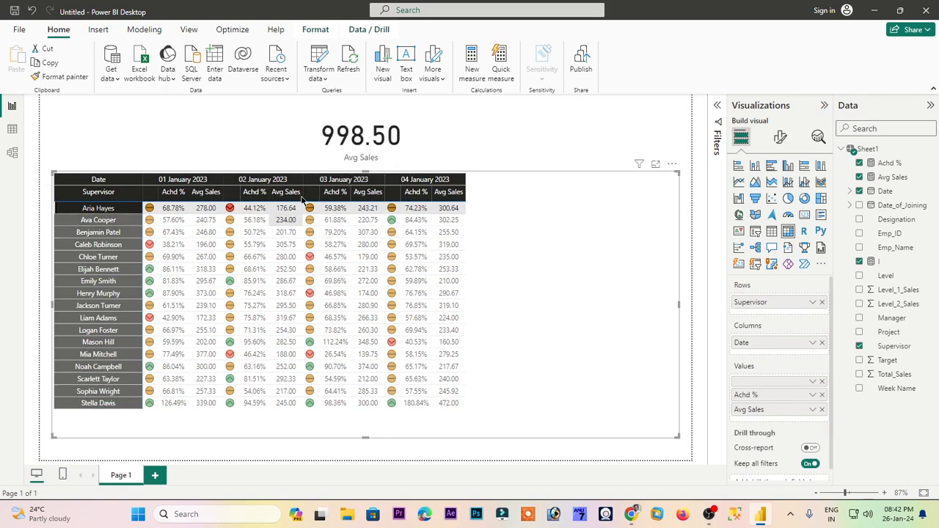
{"action": "left_click", "coordinate": [205, 209]}
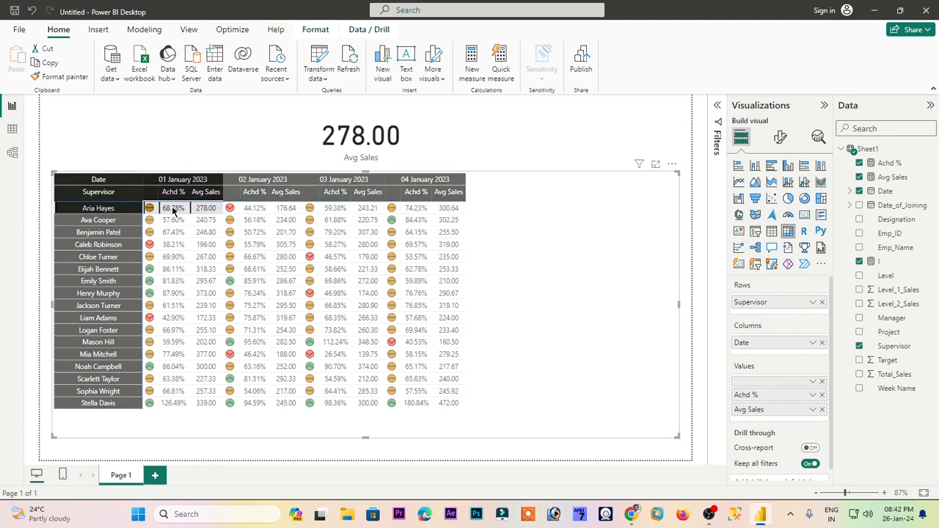
{"action": "key", "text": "Escape"}
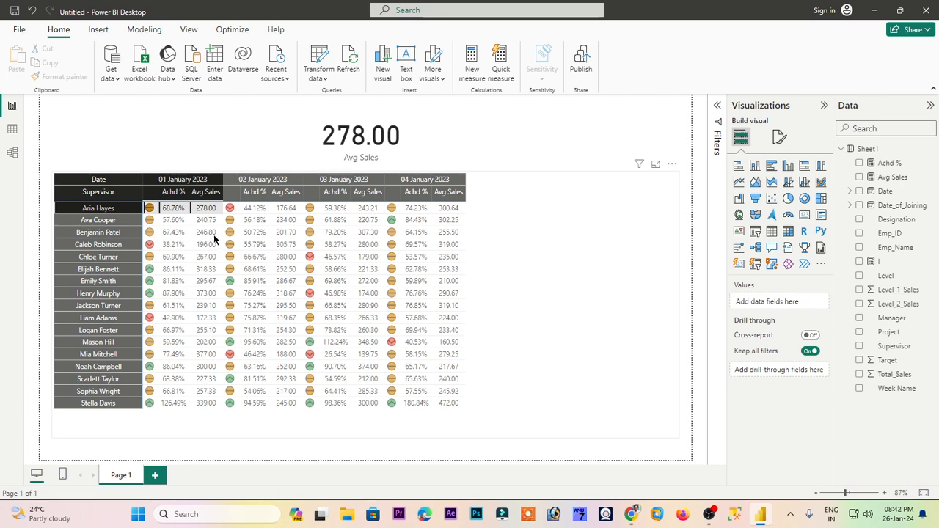
{"action": "left_click", "coordinate": [164, 228]}
{"action": "left_click", "coordinate": [205, 245]}
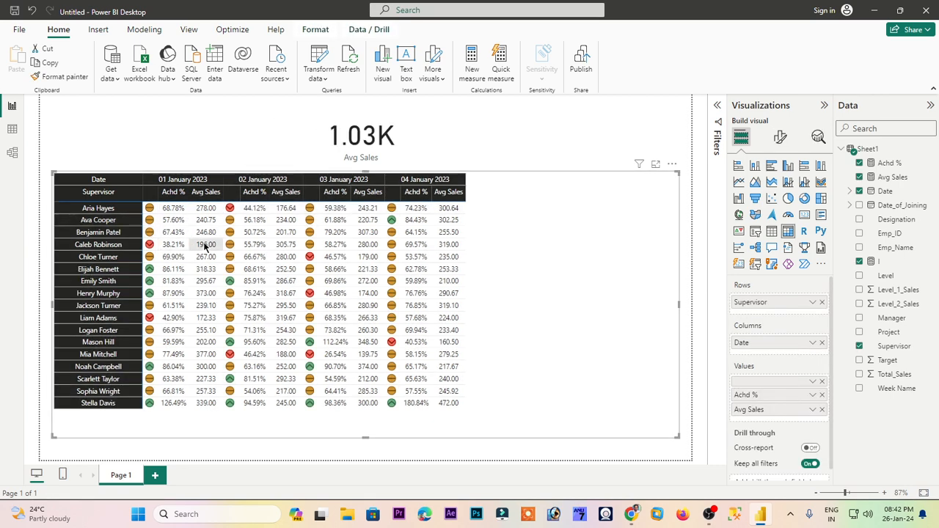
{"action": "left_click", "coordinate": [206, 245]}
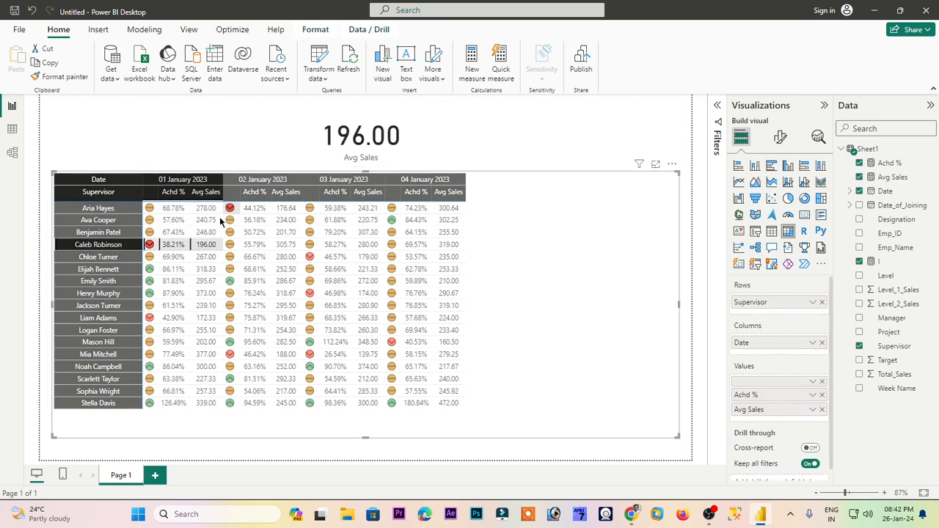
{"action": "left_click", "coordinate": [205, 248]}
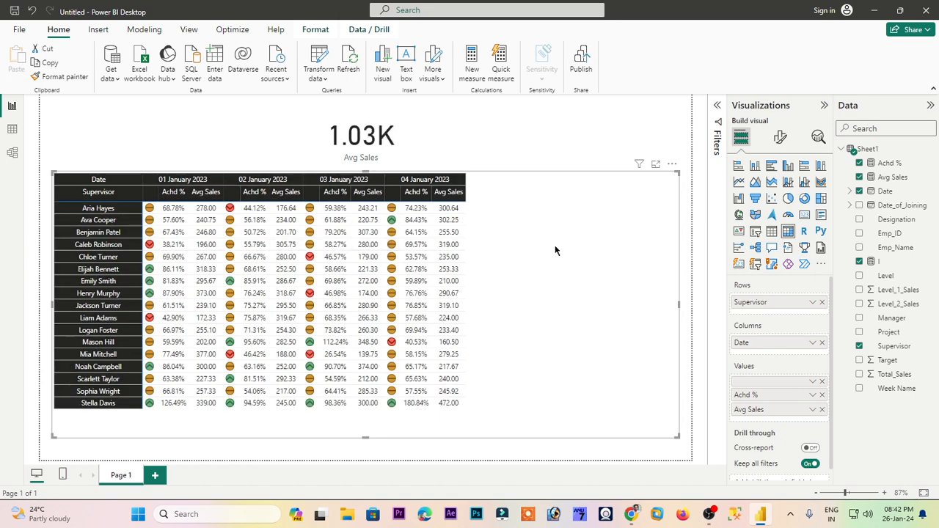
- Set the Avg Sales card's callout value to display units None with 0 decimal places, and shift the card slightly
{"action": "left_click", "coordinate": [364, 156]}
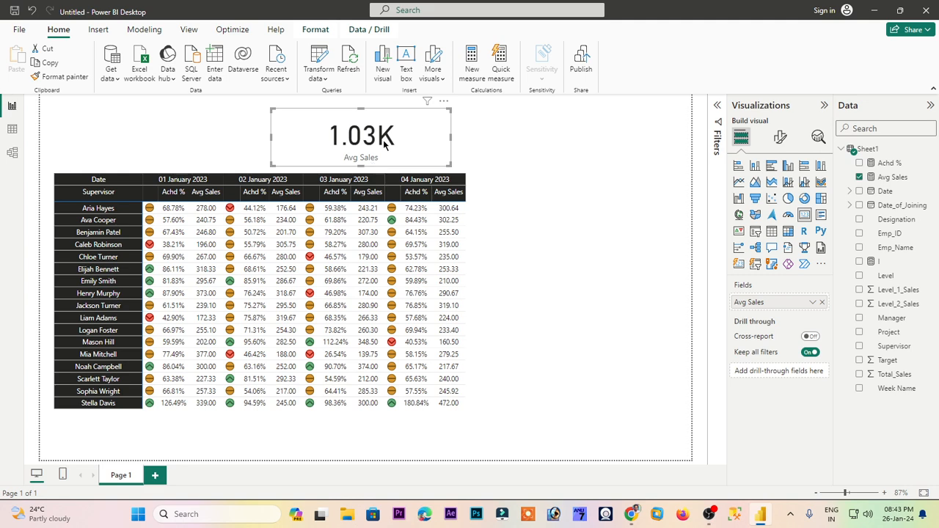
{"action": "left_click", "coordinate": [780, 137]}
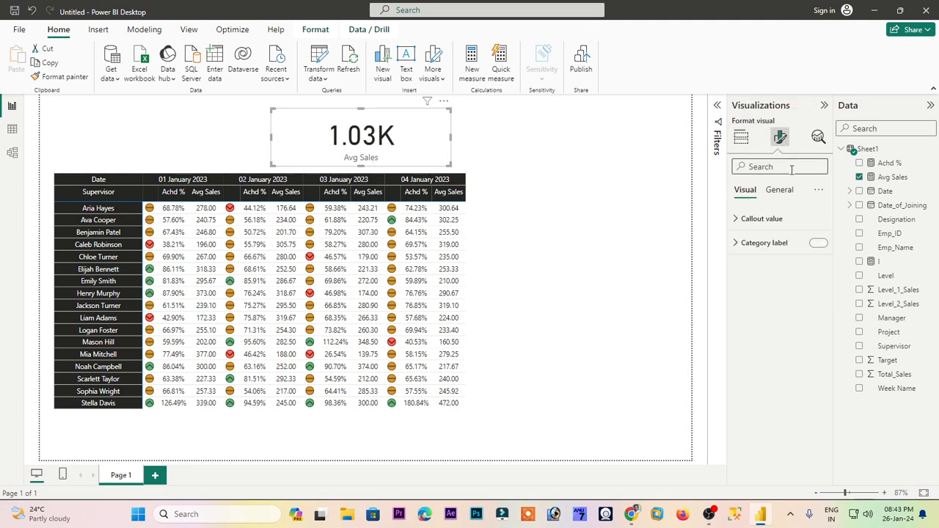
{"action": "left_click", "coordinate": [770, 220]}
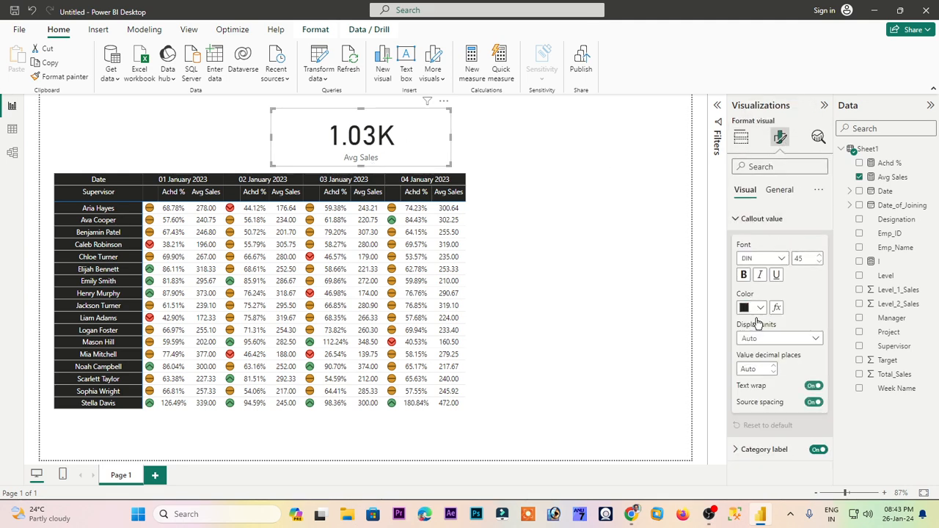
{"action": "left_click", "coordinate": [789, 345]}
{"action": "left_click", "coordinate": [761, 367]}
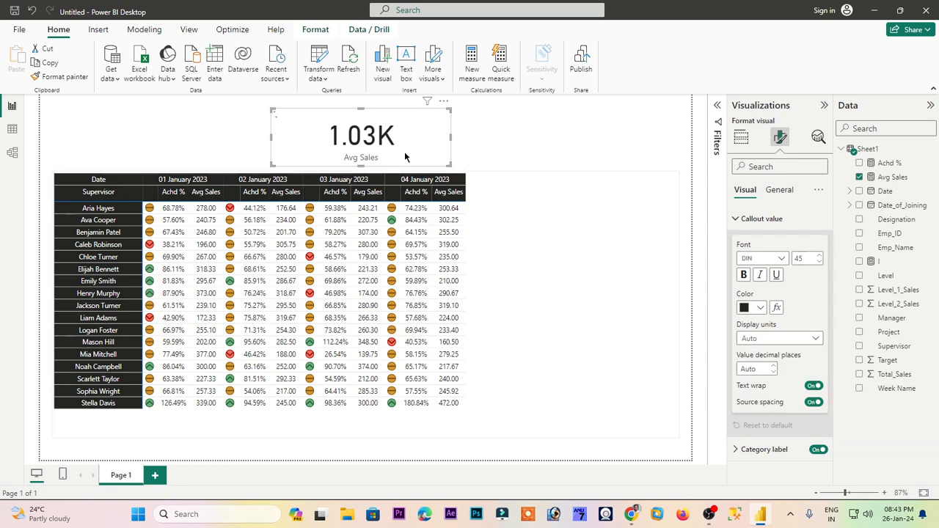
{"action": "left_click_drag", "start_coordinate": [394, 150], "coordinate": [405, 150]}
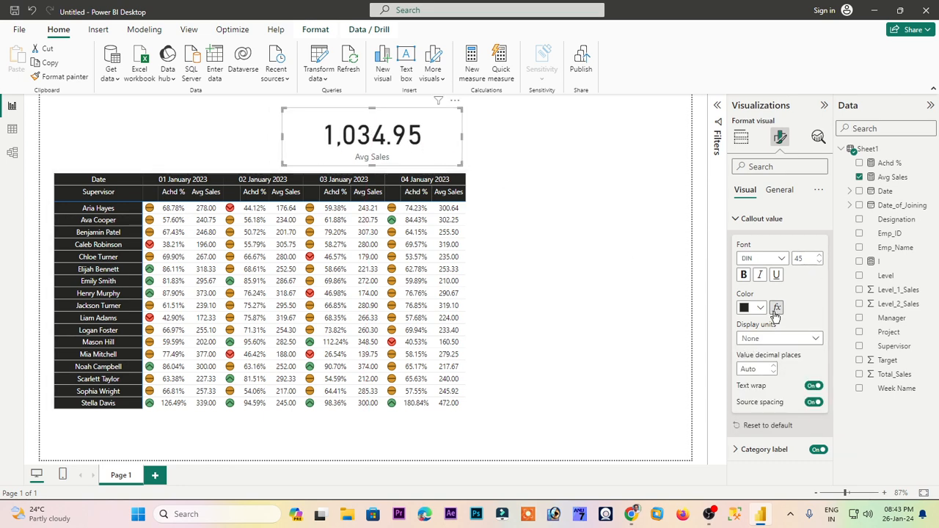
{"action": "type", "text": "0"}
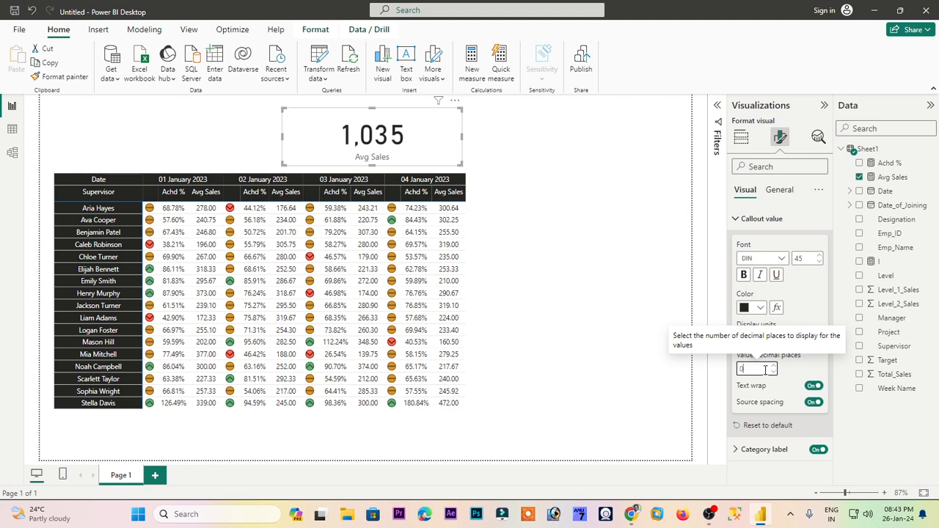
{"action": "left_click", "coordinate": [434, 101]}
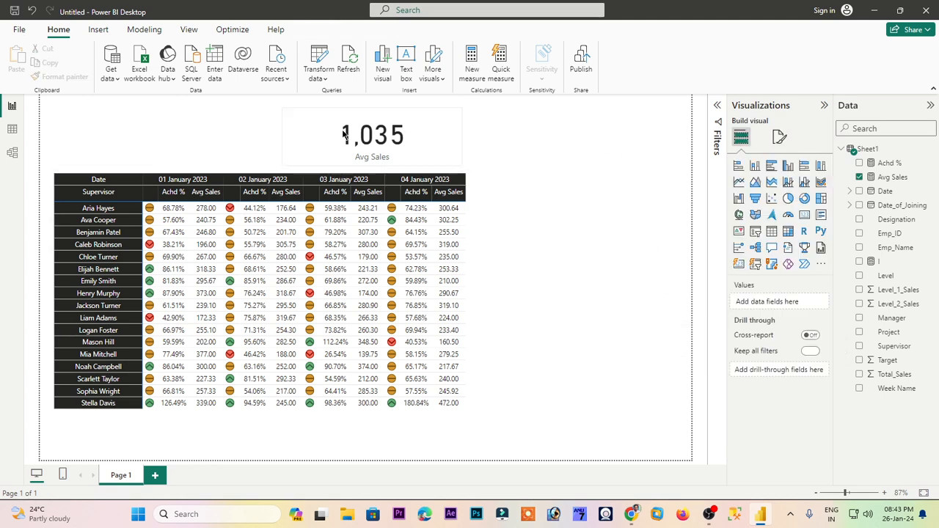
- Narrow the Avg Sales card by moving its left edge inward, and set its height to 95
{"action": "left_click", "coordinate": [454, 156]}
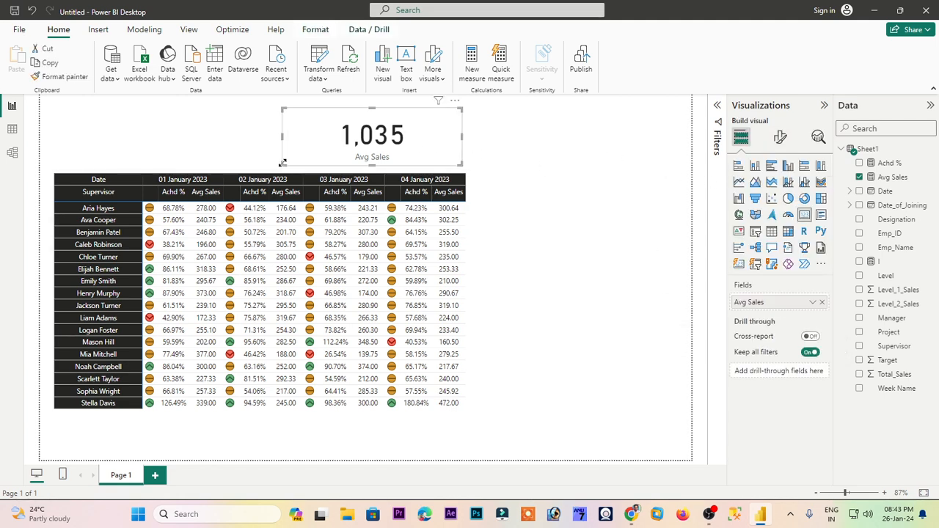
{"action": "left_click_drag", "start_coordinate": [284, 165], "coordinate": [377, 160]}
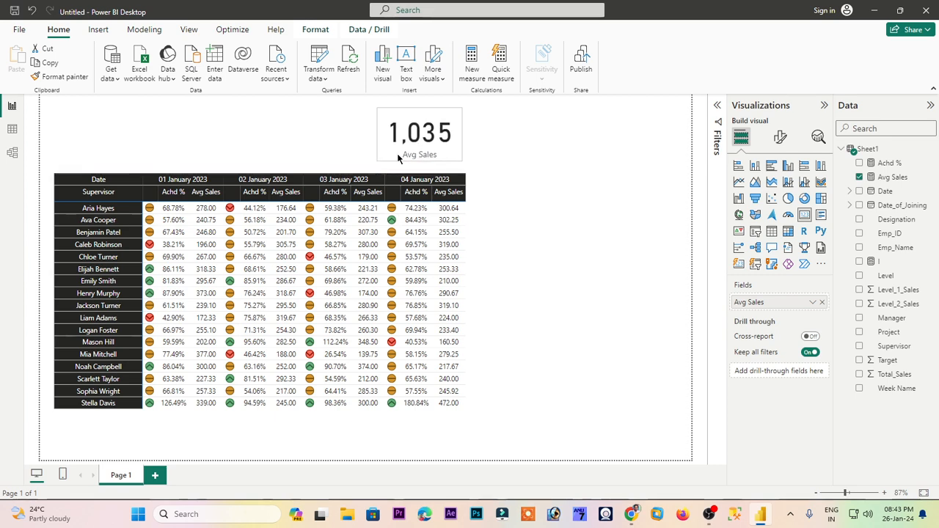
{"action": "left_click", "coordinate": [779, 137]}
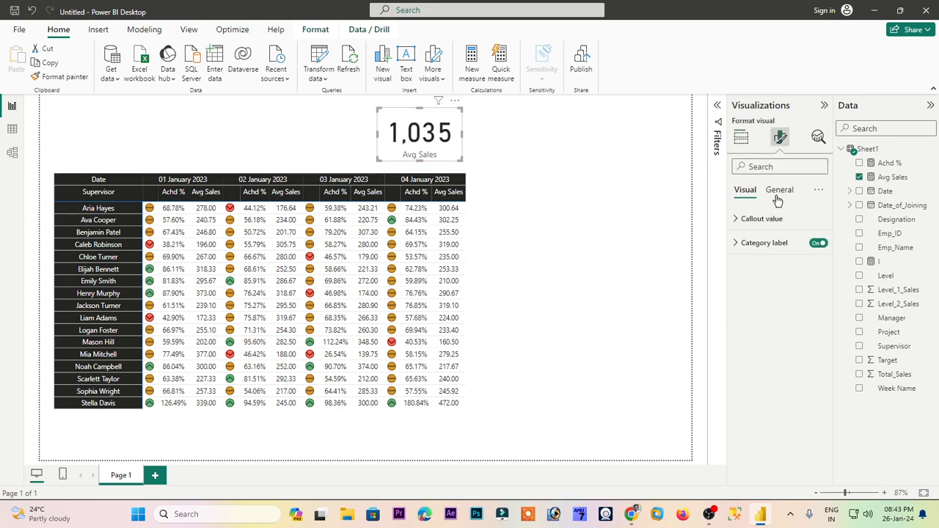
{"action": "left_click", "coordinate": [778, 192]}
{"action": "left_click", "coordinate": [768, 218]}
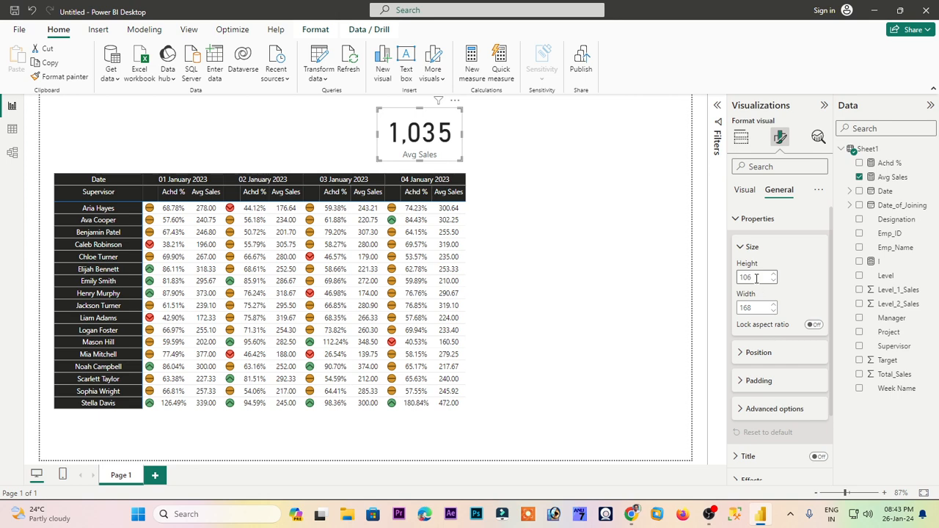
{"action": "double_click", "coordinate": [755, 278]}
{"action": "type", "text": "95"}
- Set the Avg Sales card's width to 200
{"action": "double_click", "coordinate": [760, 308]}
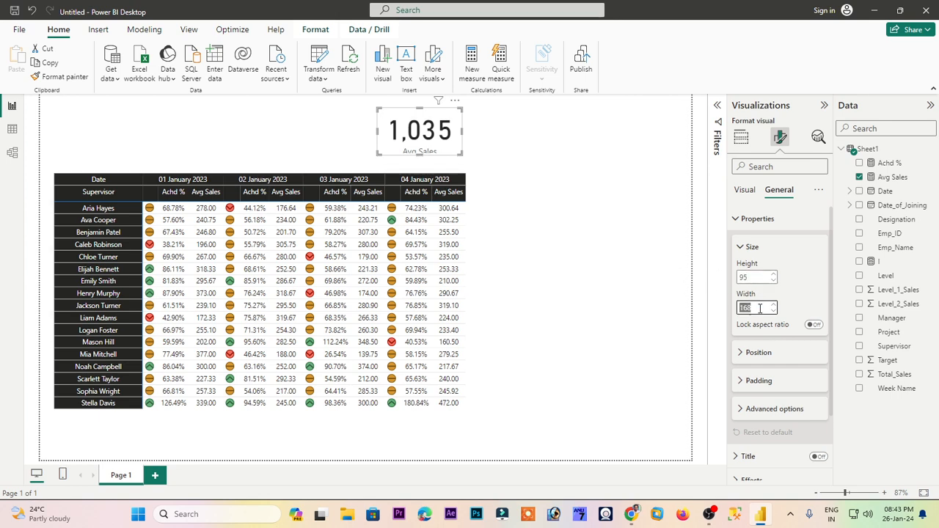
{"action": "type", "text": "130"}
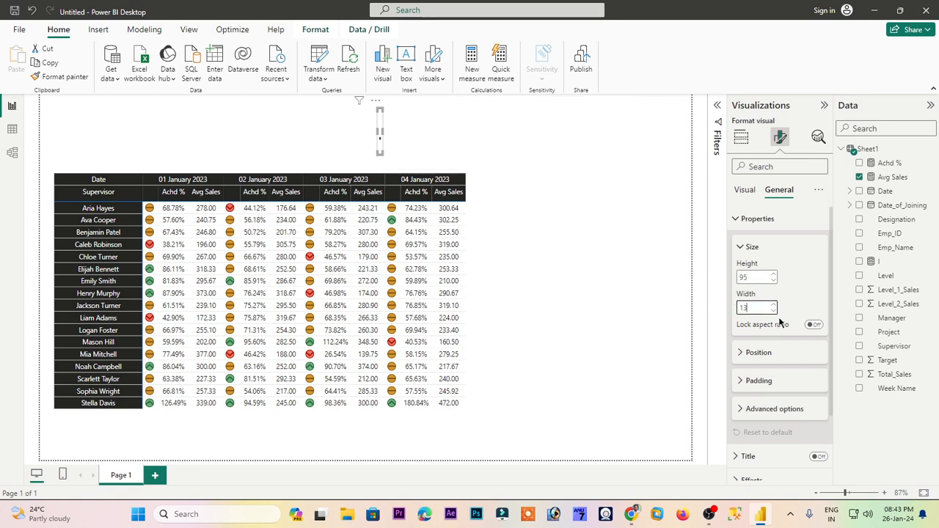
{"action": "key", "text": "BackSpace"}
{"action": "key", "text": "BackSpace"}
{"action": "key", "text": "BackSpace"}
{"action": "type", "text": "200"}
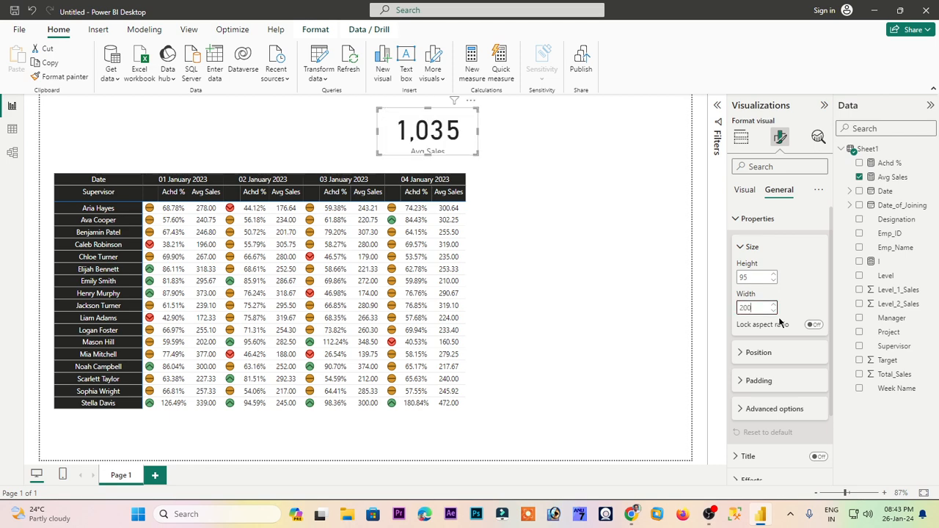
- Reduce the font size of the card's category label and color the label black
{"action": "left_click", "coordinate": [745, 192]}
{"action": "left_click", "coordinate": [755, 243]}
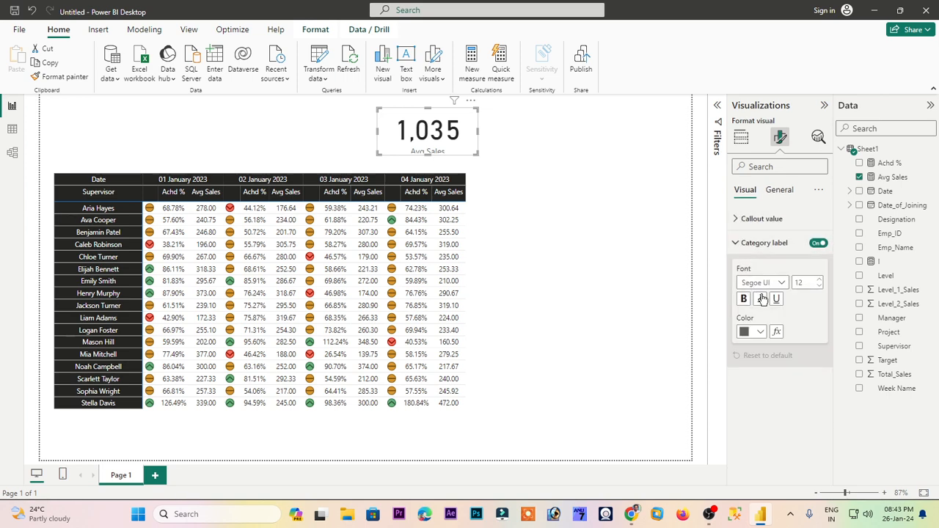
{"action": "left_click", "coordinate": [819, 286]}
{"action": "left_click", "coordinate": [818, 286]}
{"action": "left_click", "coordinate": [819, 286]}
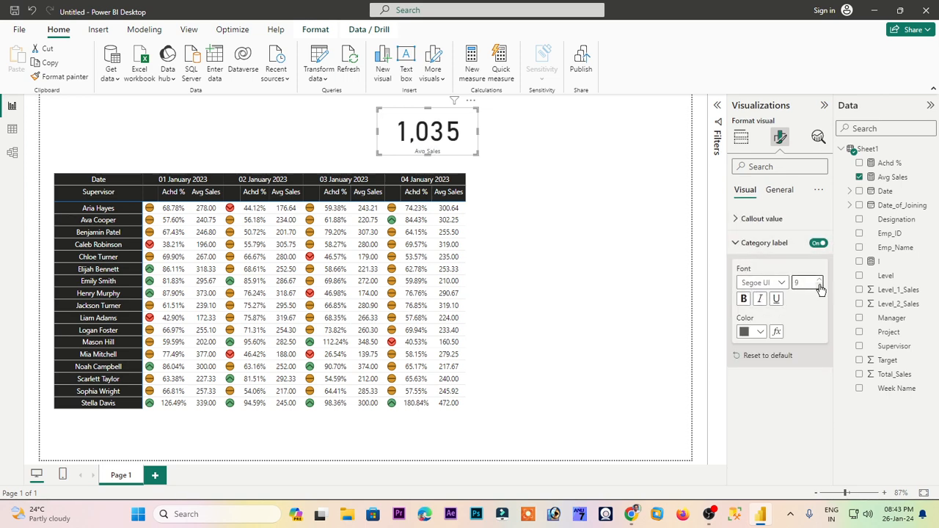
{"action": "left_click", "coordinate": [819, 279]}
{"action": "left_click", "coordinate": [752, 332]}
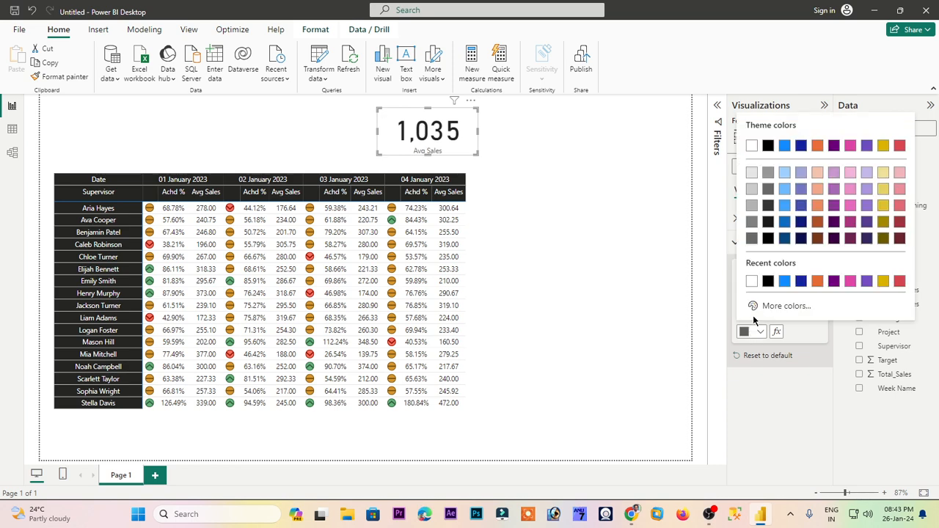
{"action": "left_click", "coordinate": [770, 281]}
- Set the font size of the card's callout value to 40
{"action": "left_click", "coordinate": [749, 219]}
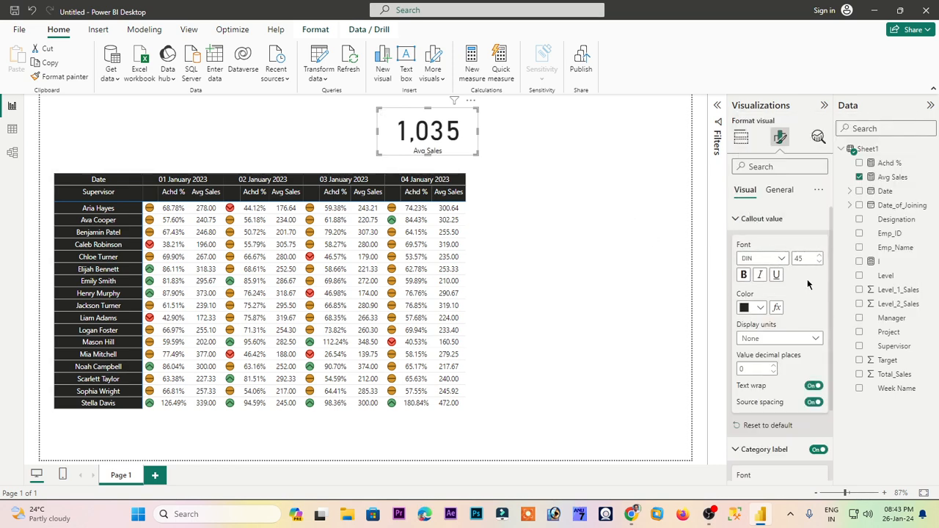
{"action": "double_click", "coordinate": [812, 258]}
{"action": "type", "text": "40"}
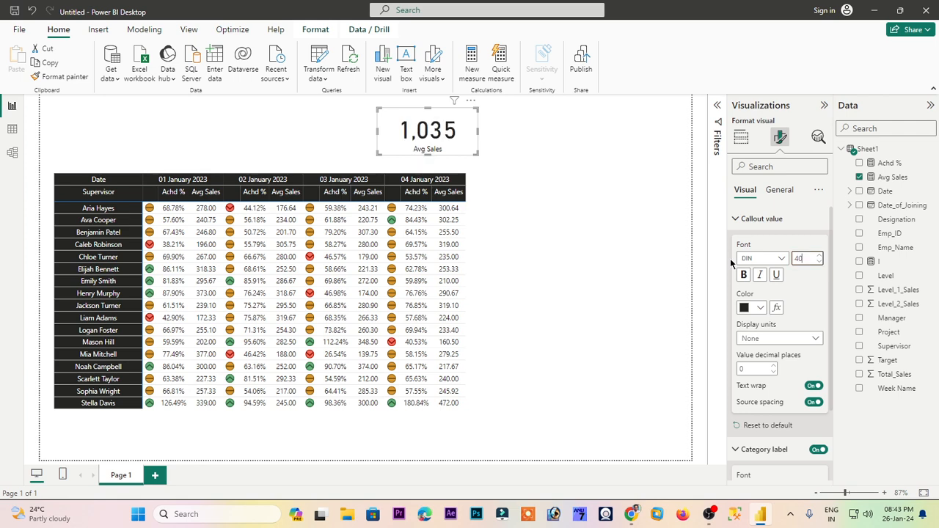
{"action": "left_click", "coordinate": [506, 136]}
- Turn off the Avg Sales card's background and turn on its shadow
{"action": "left_click", "coordinate": [464, 129]}
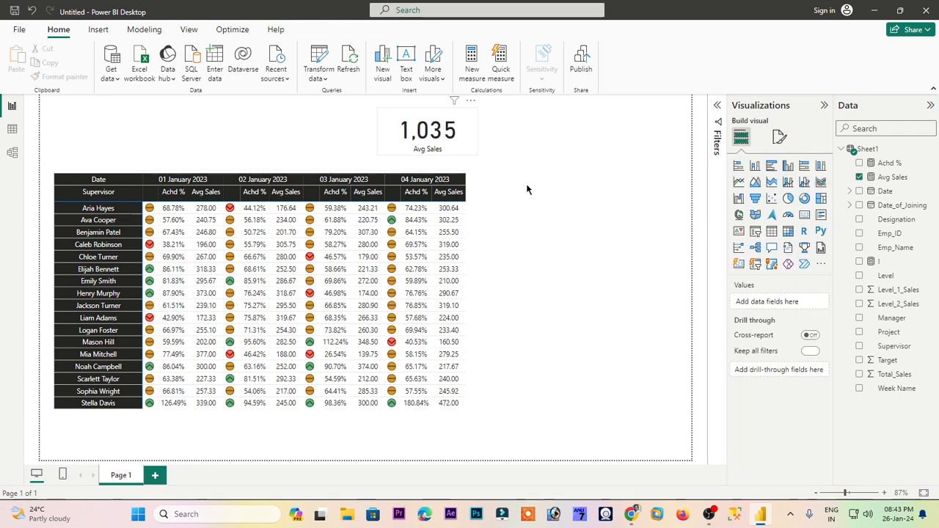
{"action": "left_click", "coordinate": [781, 137]}
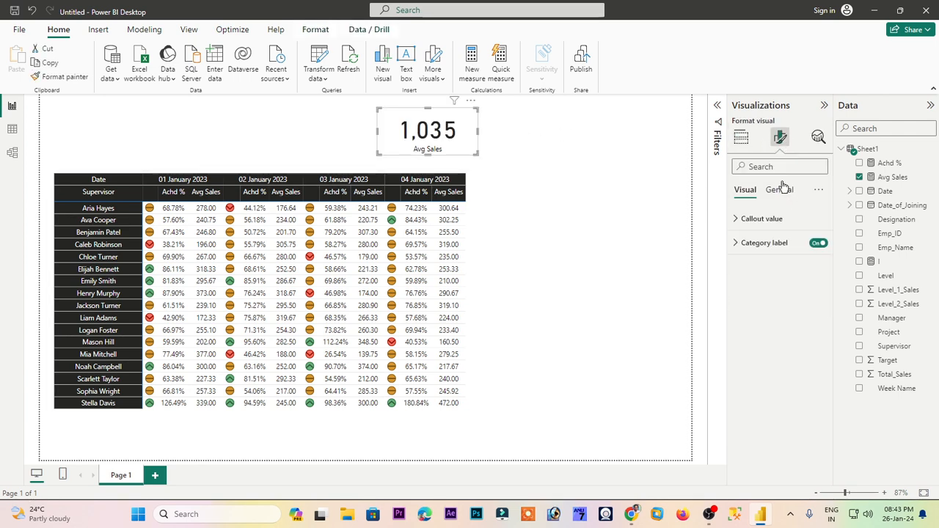
{"action": "left_click", "coordinate": [779, 189]}
{"action": "left_click", "coordinate": [763, 267]}
{"action": "scroll", "coordinate": [803, 323], "scroll_direction": "down", "scroll_amount": 1}
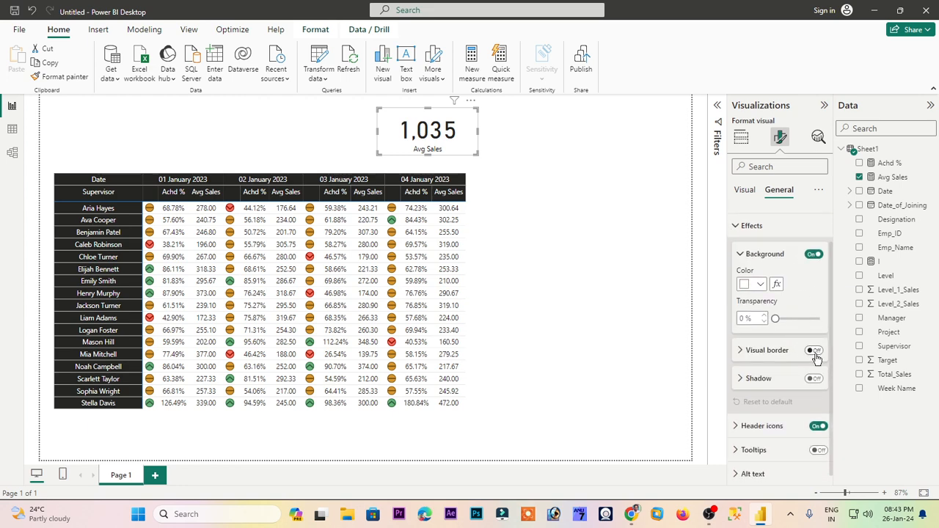
{"action": "left_click", "coordinate": [813, 386]}
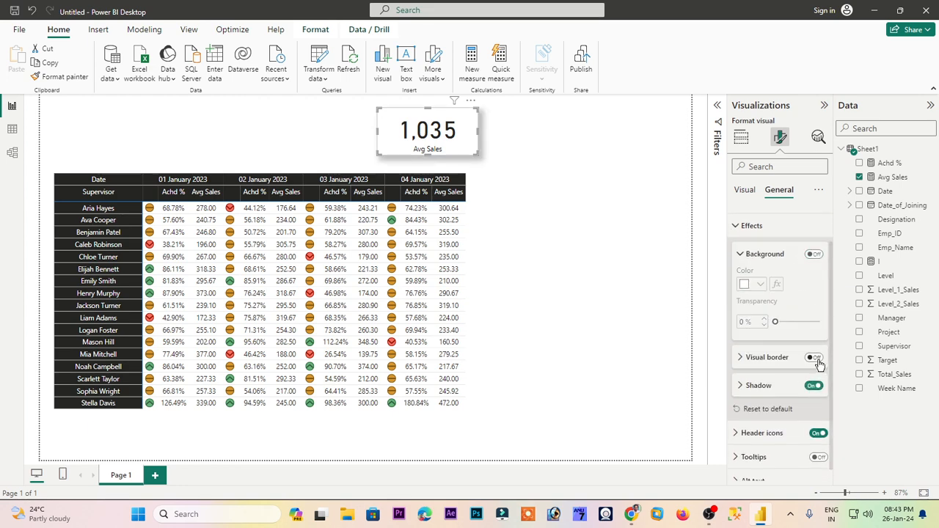
- Try the Inside shadow offset, return it to Outside, and change the shadow position so it surrounds the card on all sides
{"action": "left_click", "coordinate": [758, 385]}
{"action": "scroll", "coordinate": [784, 367], "scroll_direction": "down", "scroll_amount": 3}
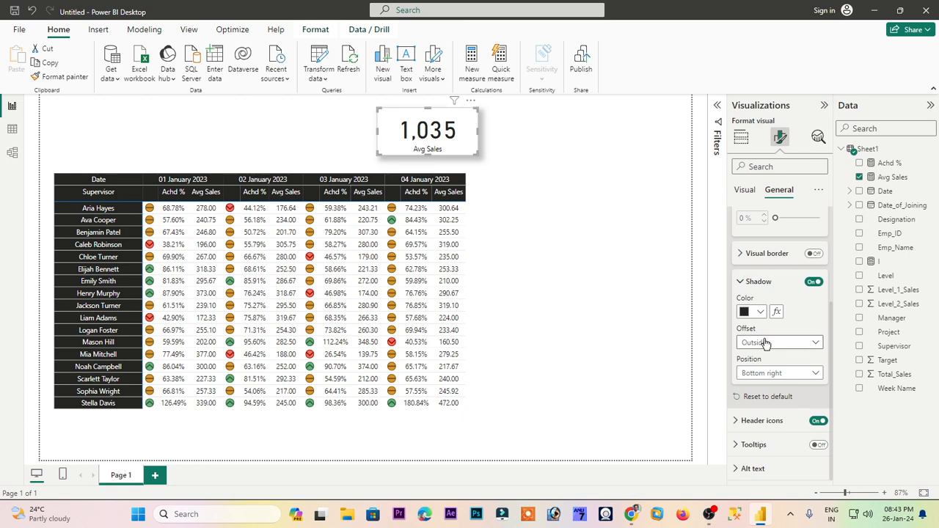
{"action": "left_click", "coordinate": [765, 343]}
{"action": "left_click", "coordinate": [770, 375]}
{"action": "left_click", "coordinate": [773, 346]}
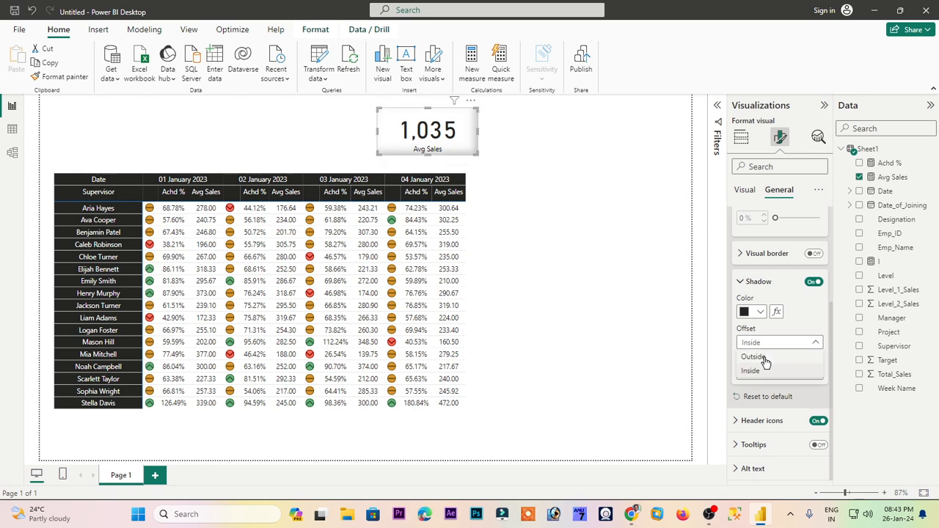
{"action": "left_click", "coordinate": [765, 359]}
{"action": "left_click", "coordinate": [770, 375]}
{"action": "left_click", "coordinate": [766, 303]}
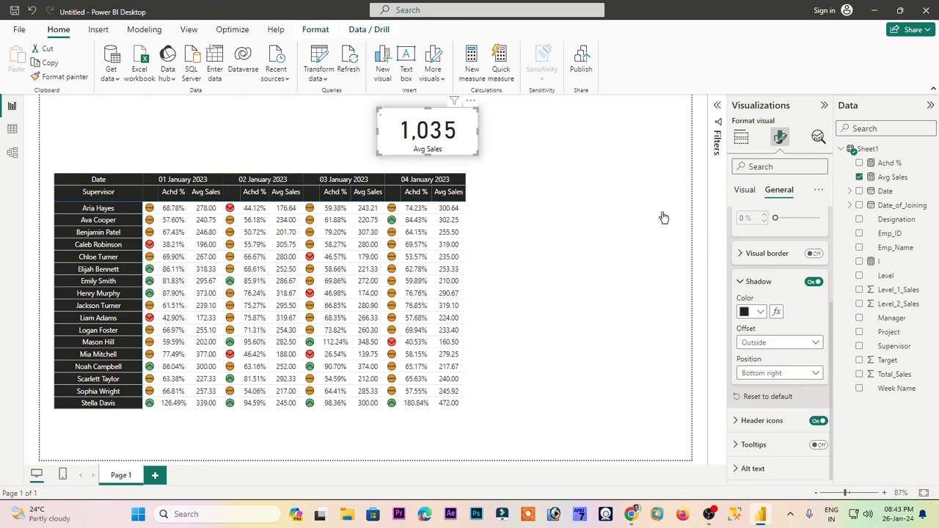
{"action": "left_click", "coordinate": [635, 163]}
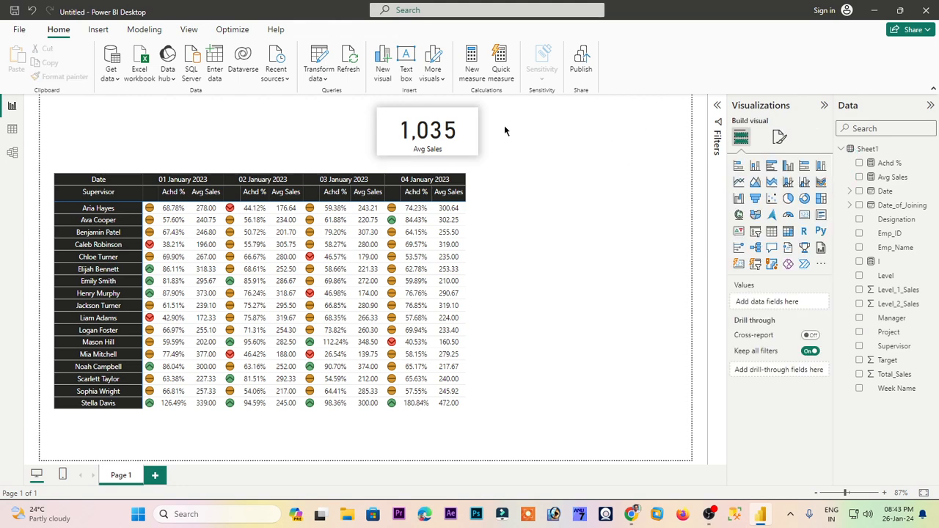
- Try a visual border on the Avg Sales card
{"action": "left_click", "coordinate": [779, 137]}
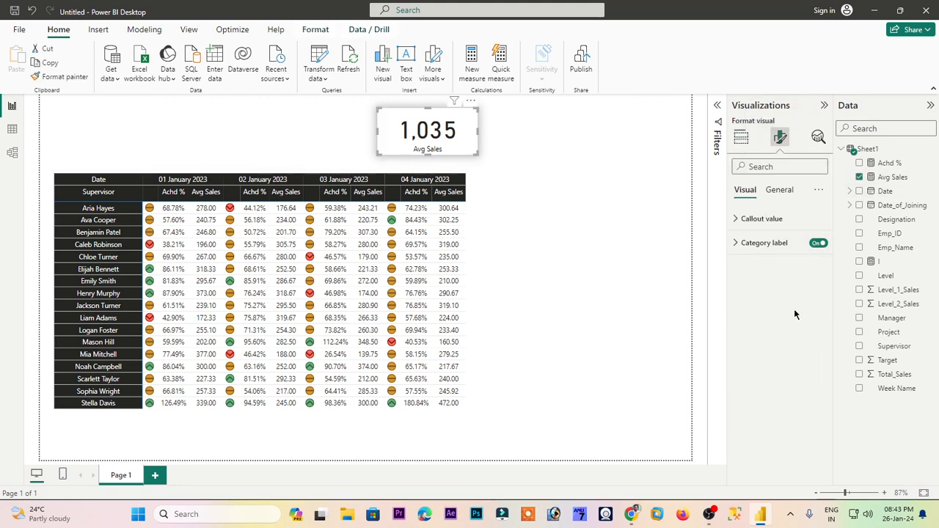
{"action": "left_click", "coordinate": [779, 190]}
{"action": "left_click", "coordinate": [750, 266]}
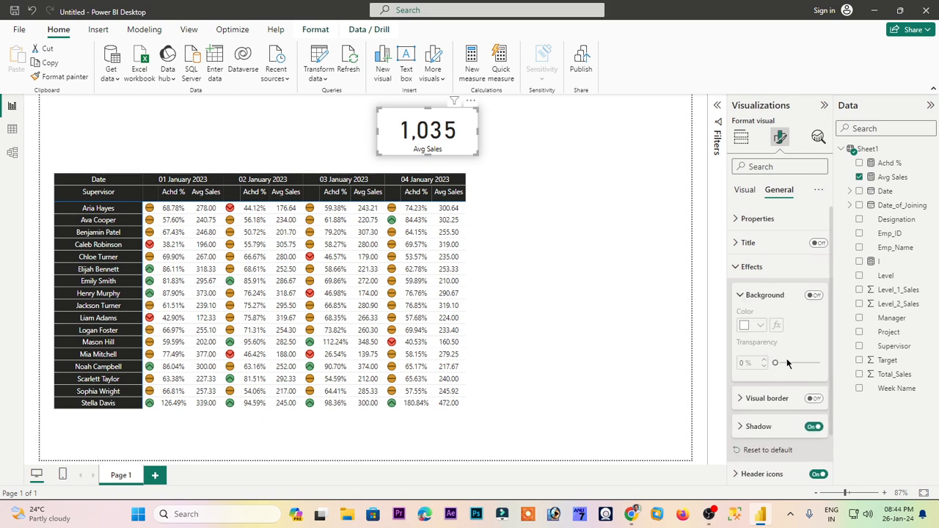
{"action": "left_click", "coordinate": [814, 399]}
{"action": "scroll", "coordinate": [803, 387], "scroll_direction": "down", "scroll_amount": 1}
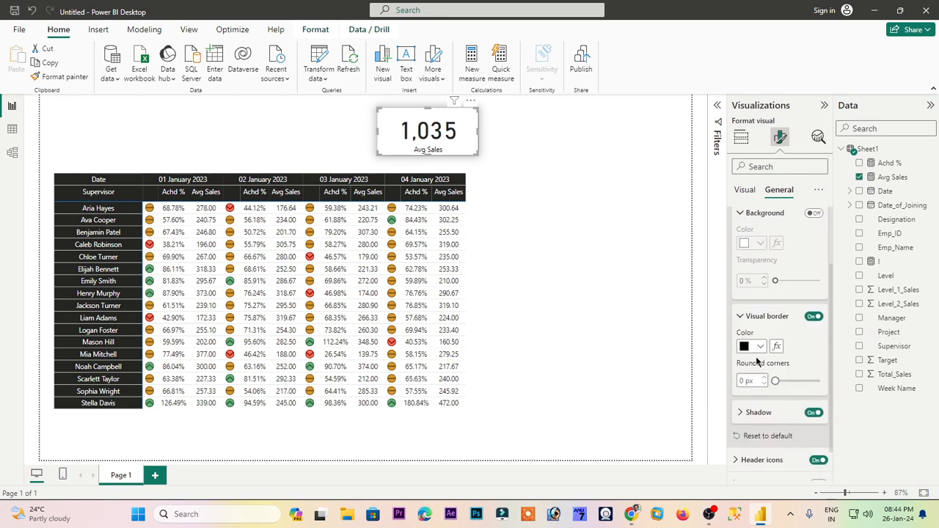
{"action": "left_click", "coordinate": [556, 145]}
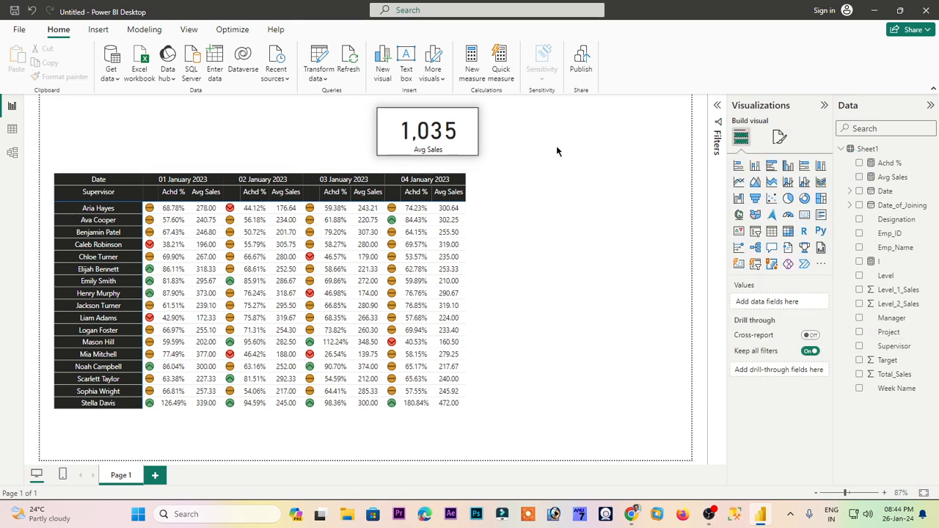
- Turn off the visual border of the Avg Sales card, keeping its shadow
{"action": "left_click", "coordinate": [463, 136]}
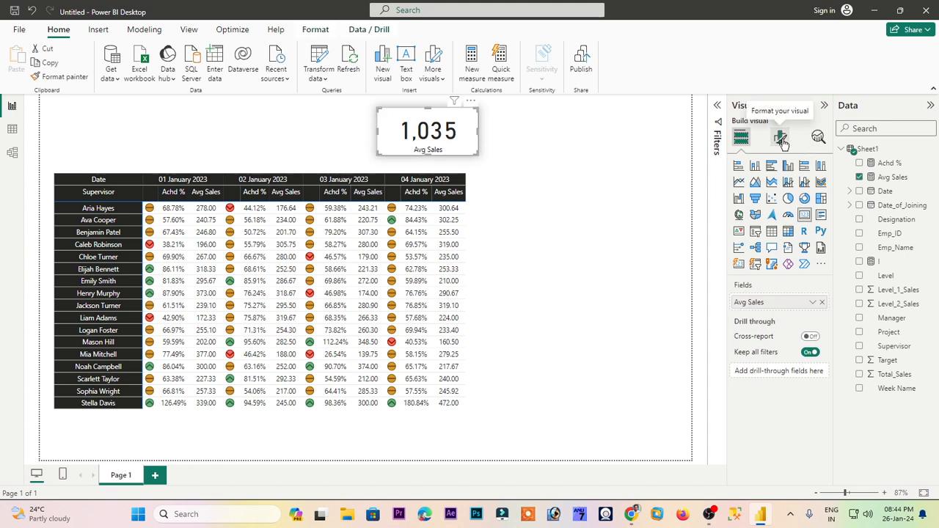
{"action": "left_click", "coordinate": [780, 137]}
{"action": "left_click", "coordinate": [779, 190]}
{"action": "left_click", "coordinate": [751, 267]}
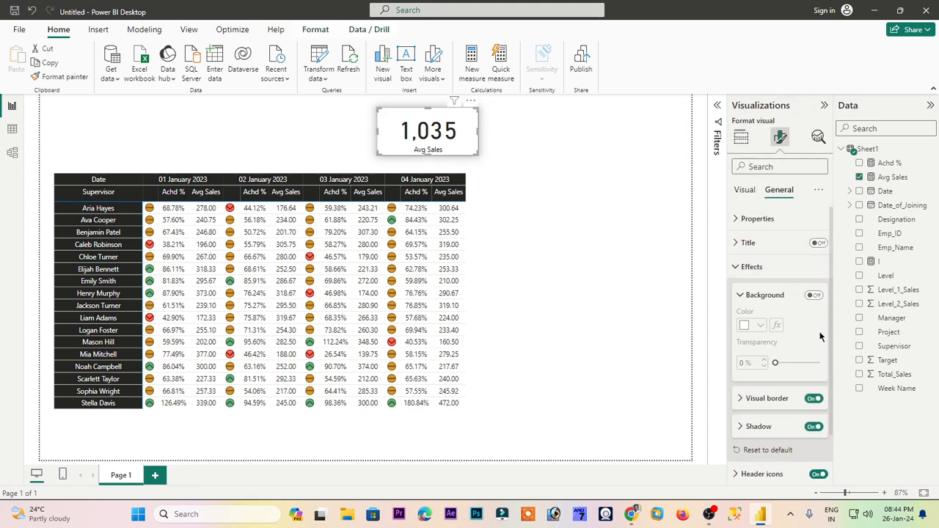
{"action": "scroll", "coordinate": [805, 379], "scroll_direction": "down", "scroll_amount": 1}
{"action": "scroll", "coordinate": [806, 380], "scroll_direction": "down", "scroll_amount": 1}
{"action": "left_click", "coordinate": [771, 340]}
{"action": "scroll", "coordinate": [807, 345], "scroll_direction": "down", "scroll_amount": 2}
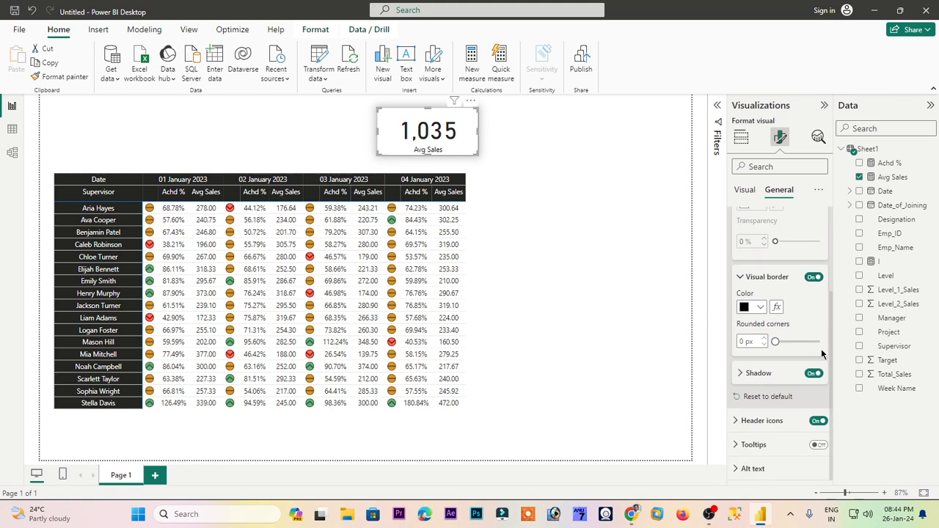
{"action": "left_click", "coordinate": [813, 276]}
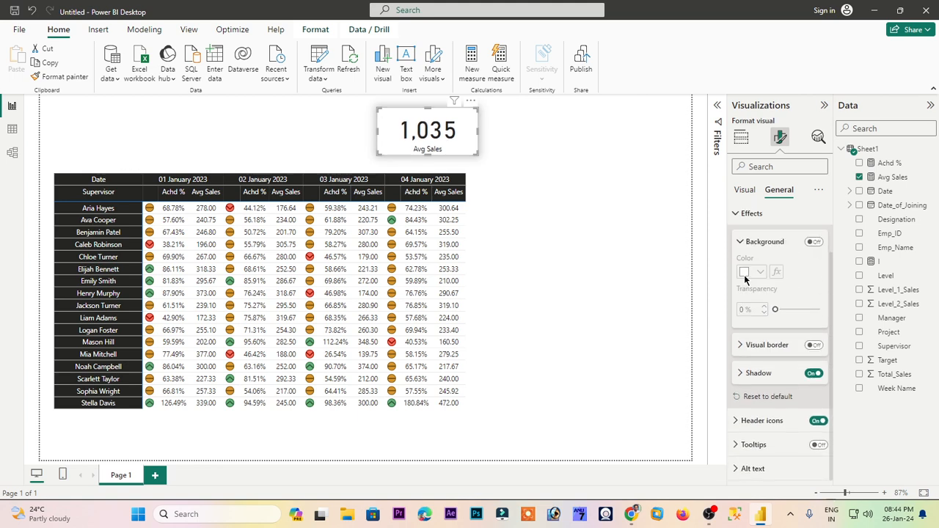
- Change the Avg Sales card's shadow offset to Inside, keeping the Center position
{"action": "left_click", "coordinate": [570, 148]}
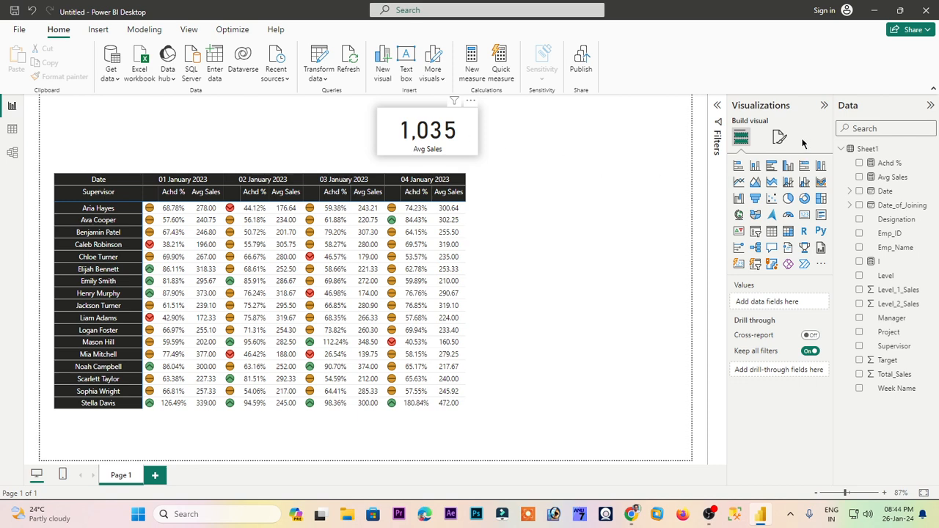
{"action": "left_click", "coordinate": [779, 138]}
{"action": "left_click", "coordinate": [779, 189]}
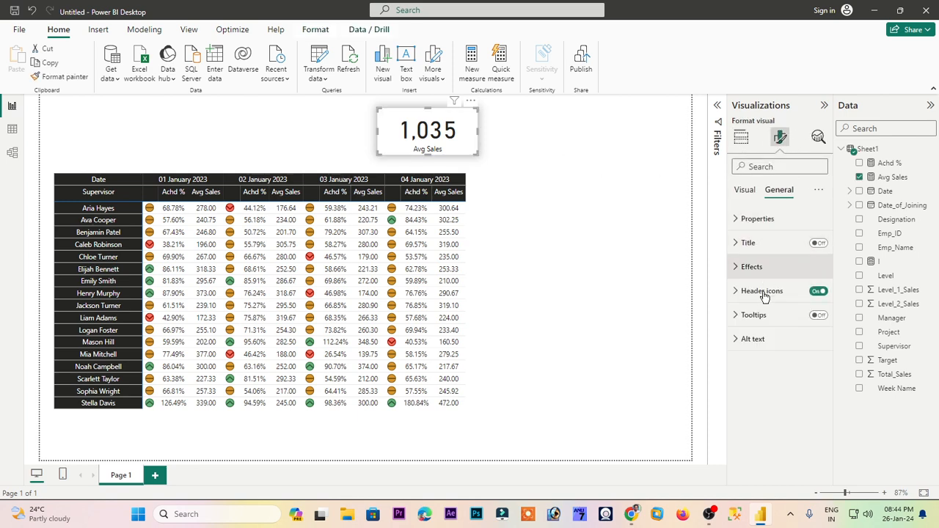
{"action": "left_click", "coordinate": [753, 268]}
{"action": "scroll", "coordinate": [798, 372], "scroll_direction": "down", "scroll_amount": 1}
{"action": "left_click", "coordinate": [767, 388]}
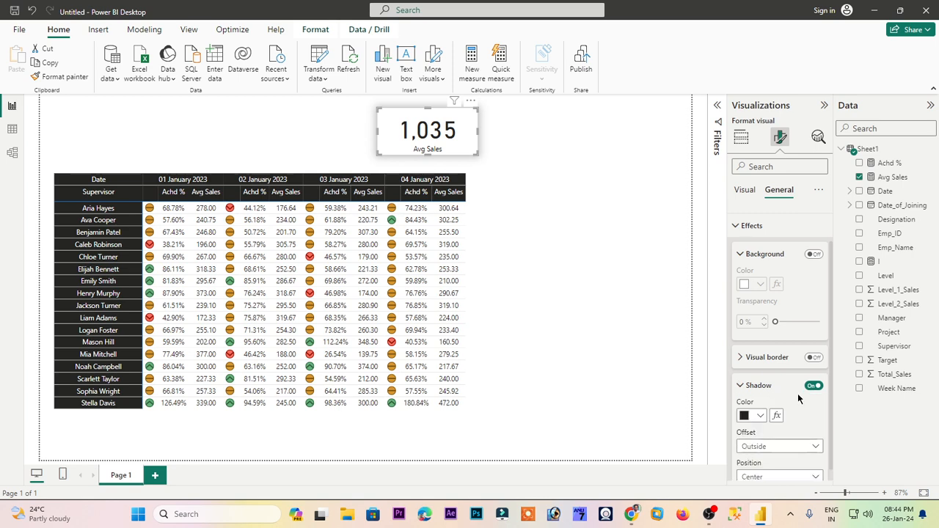
{"action": "scroll", "coordinate": [798, 399], "scroll_direction": "down", "scroll_amount": 2}
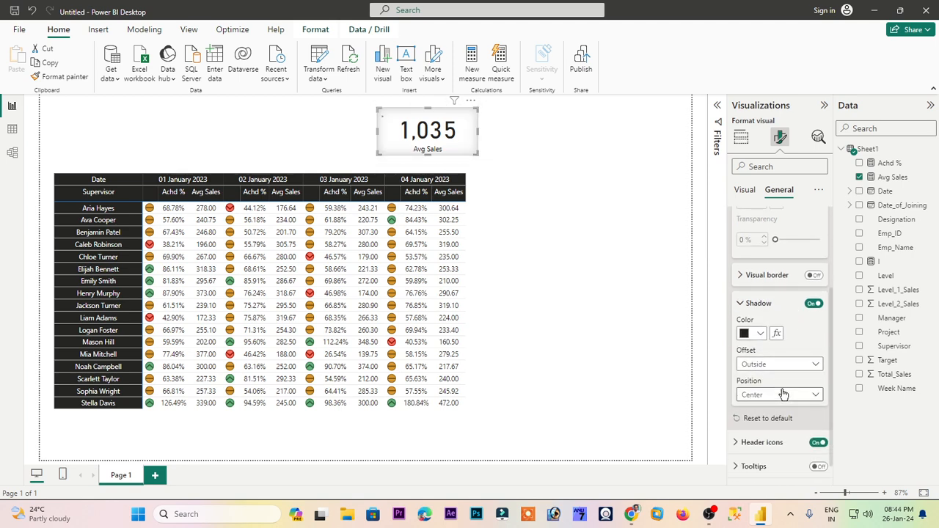
{"action": "left_click", "coordinate": [777, 396]}
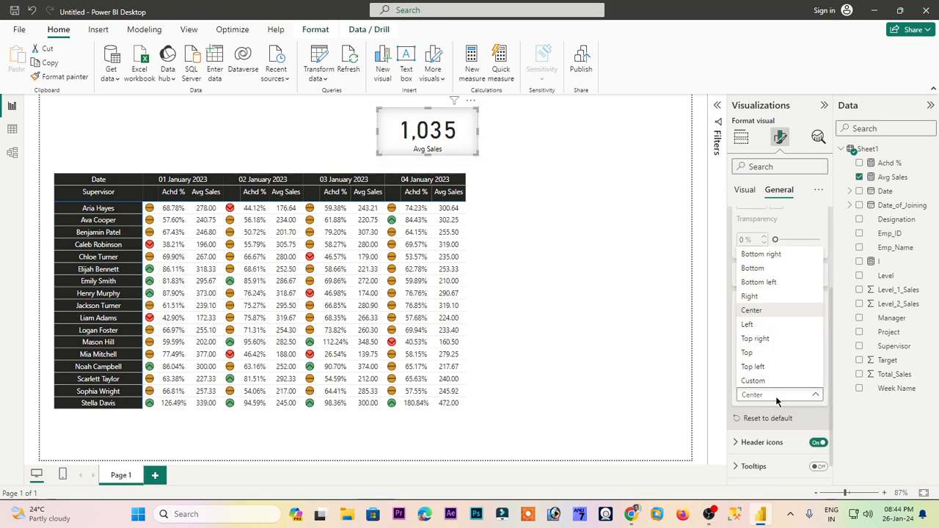
{"action": "left_click", "coordinate": [775, 396]}
{"action": "left_click", "coordinate": [413, 173]}
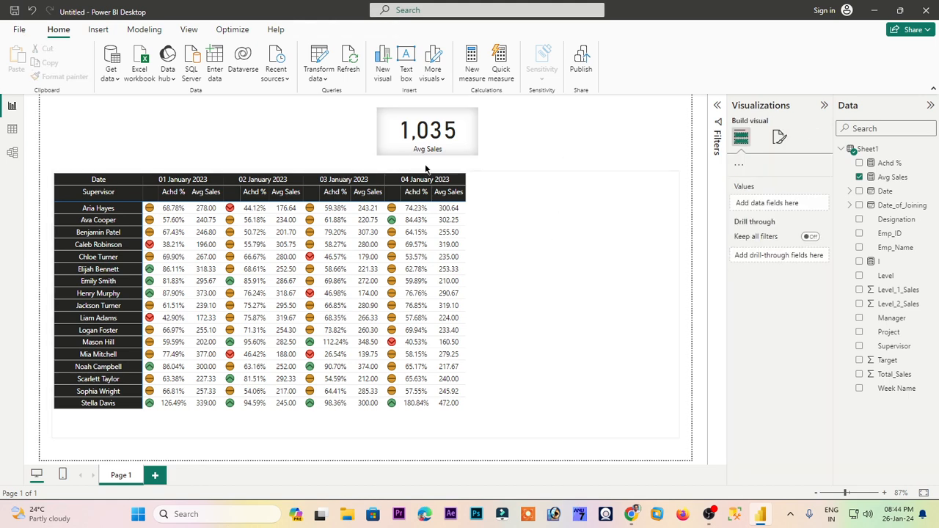
- Turn on the Avg Sales card's visual border and round its corners to 5 px
{"action": "left_click", "coordinate": [780, 137]}
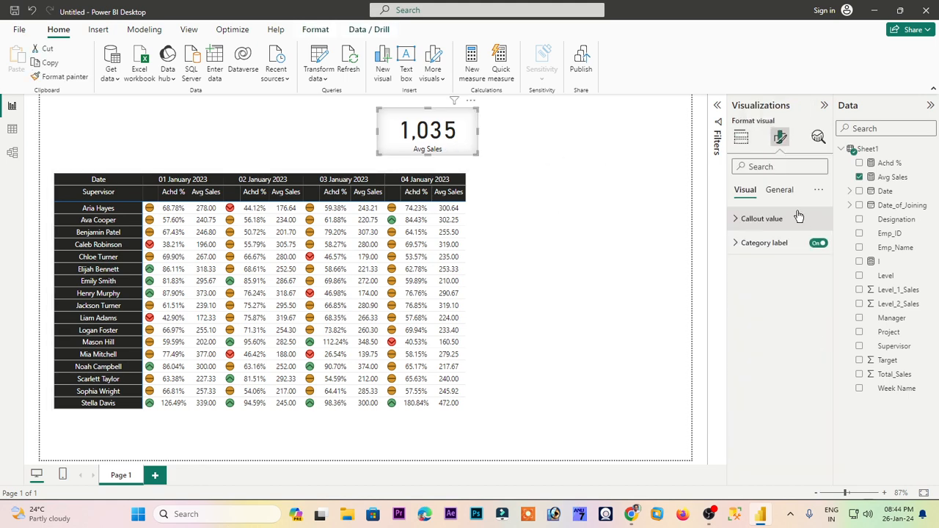
{"action": "left_click", "coordinate": [779, 193]}
{"action": "left_click", "coordinate": [741, 267]}
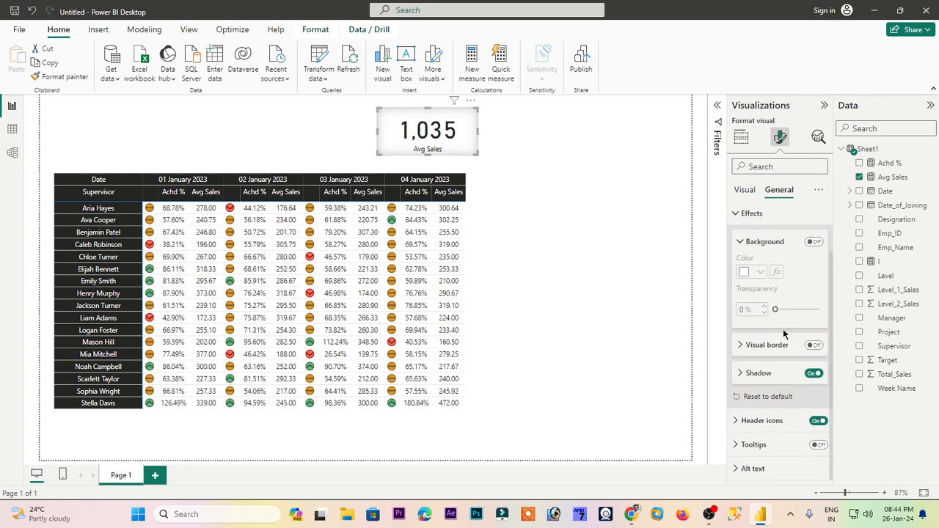
{"action": "left_click", "coordinate": [757, 345]}
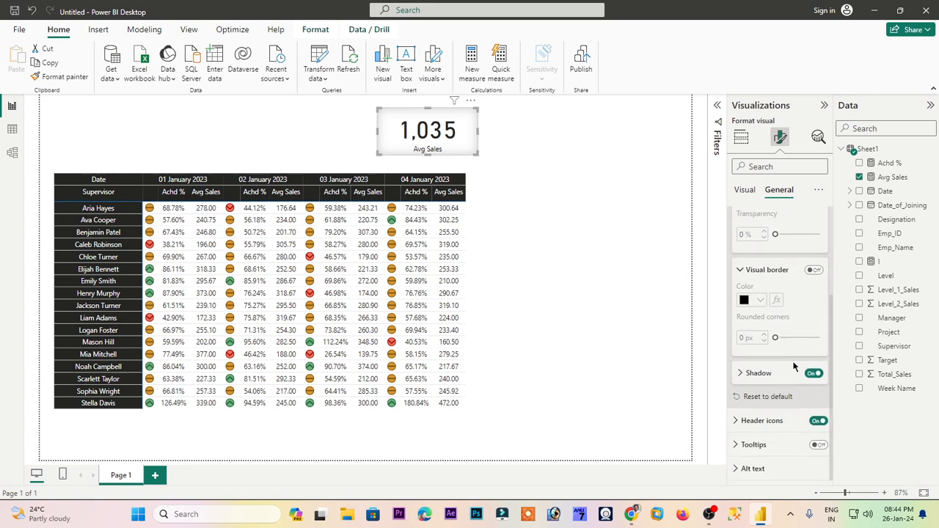
{"action": "scroll", "coordinate": [793, 366], "scroll_direction": "up", "scroll_amount": 2}
{"action": "left_click", "coordinate": [809, 353]}
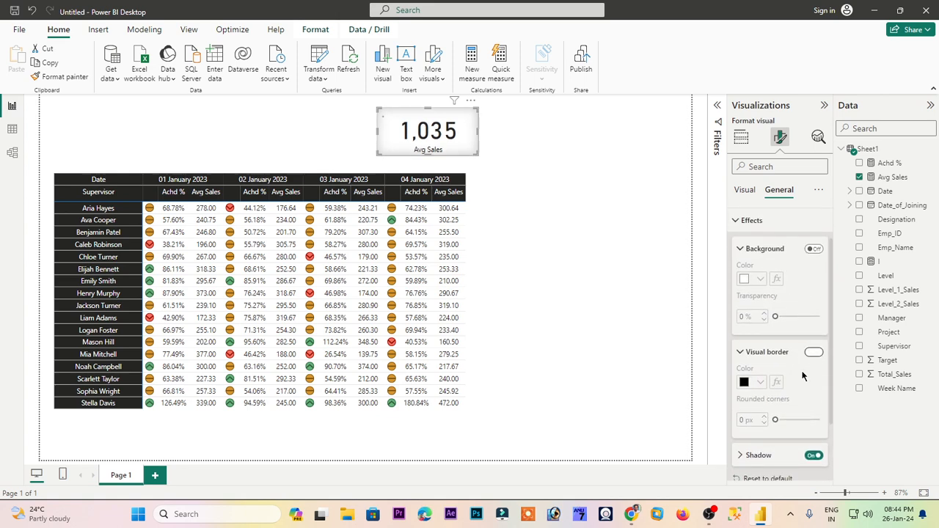
{"action": "left_click", "coordinate": [765, 413]}
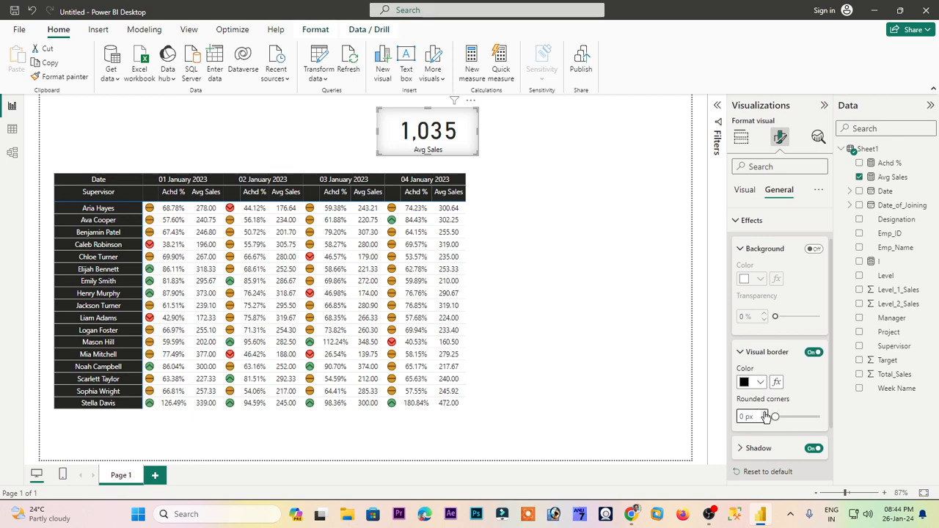
{"action": "left_click", "coordinate": [764, 413]}
{"action": "left_click", "coordinate": [764, 413]}
{"action": "left_click", "coordinate": [608, 140]}
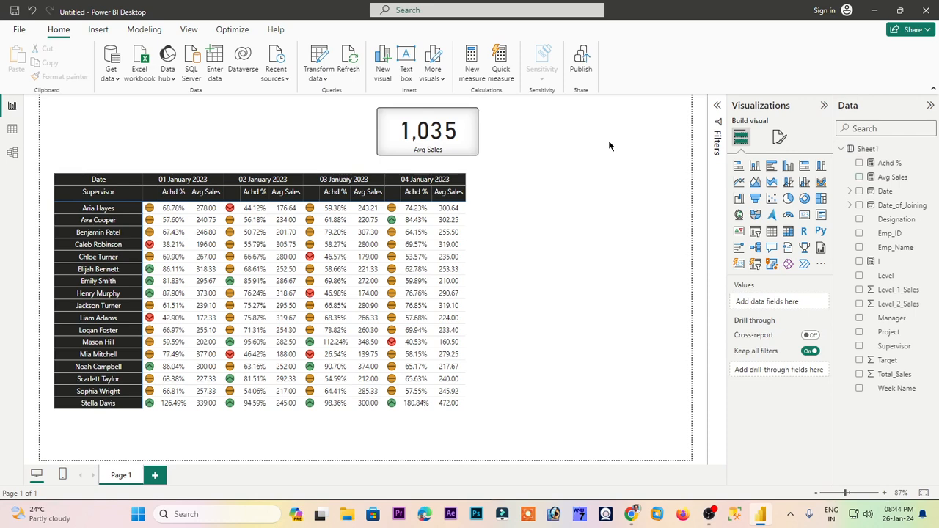
- Set the Avg Sales card's border colour to white (#FFFFFF) and its rounded corners to 10 px
{"action": "left_click", "coordinate": [428, 132]}
{"action": "left_click", "coordinate": [779, 137]}
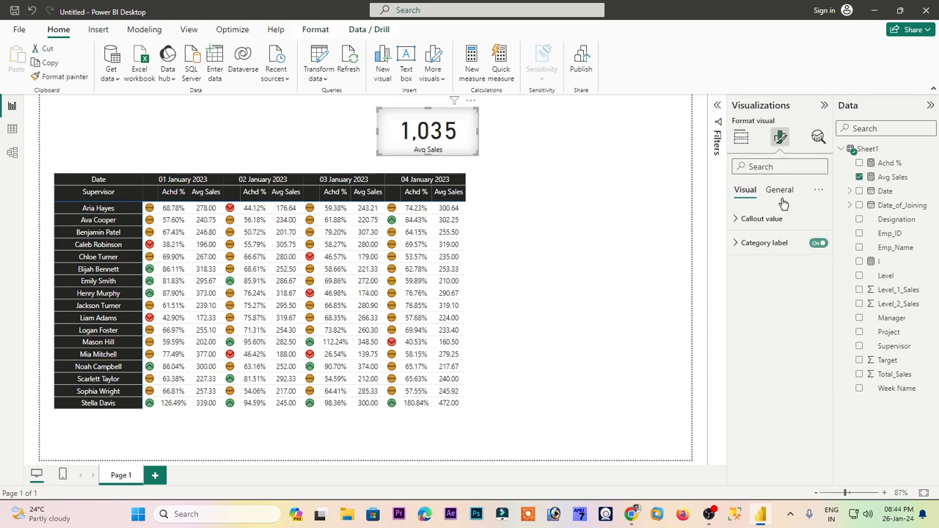
{"action": "left_click", "coordinate": [779, 190]}
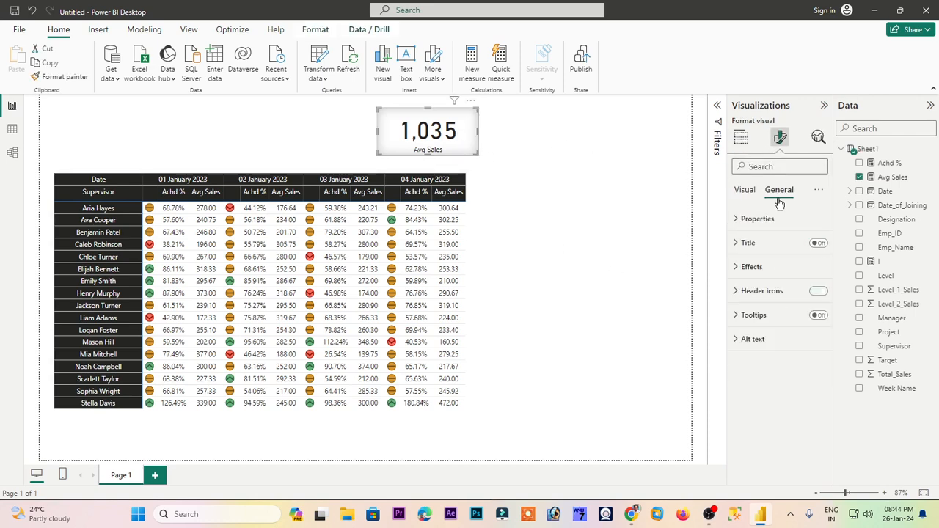
{"action": "left_click", "coordinate": [759, 267]}
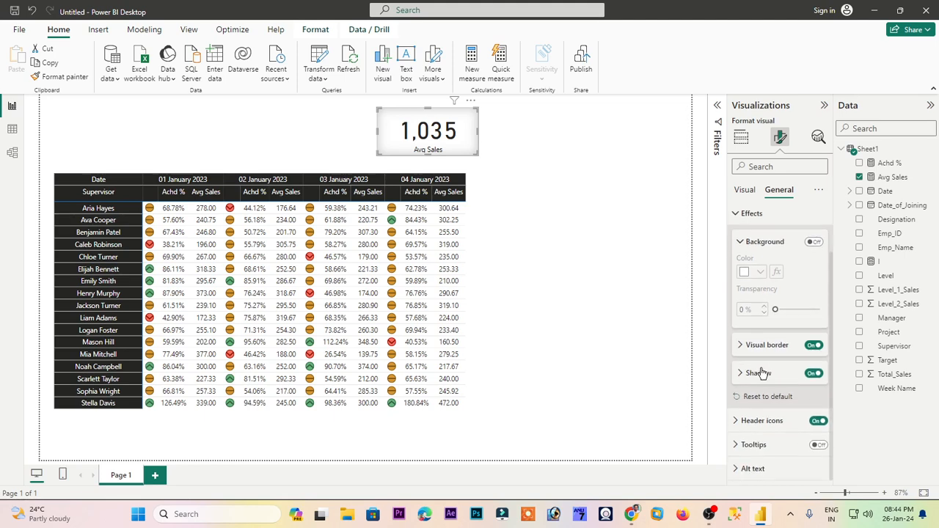
{"action": "left_click", "coordinate": [768, 347]}
{"action": "scroll", "coordinate": [777, 382], "scroll_direction": "down", "scroll_amount": 2}
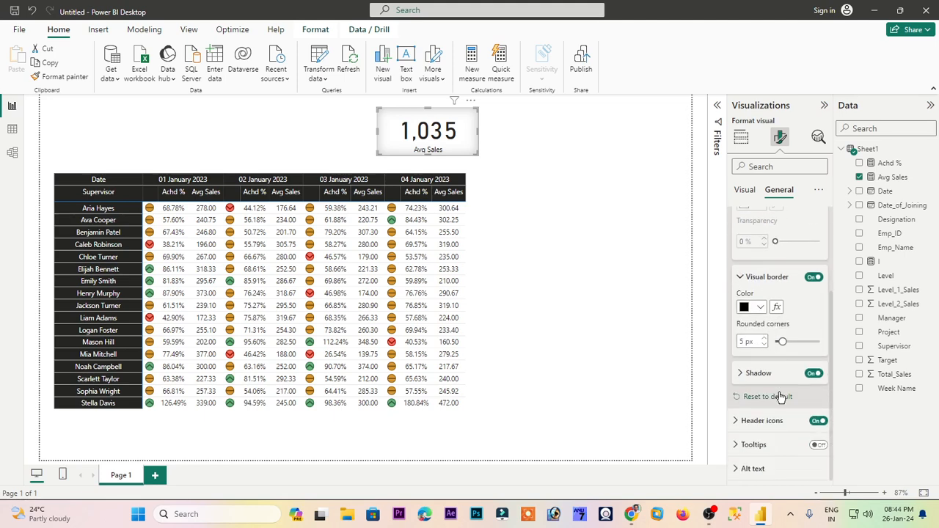
{"action": "left_click", "coordinate": [757, 307]}
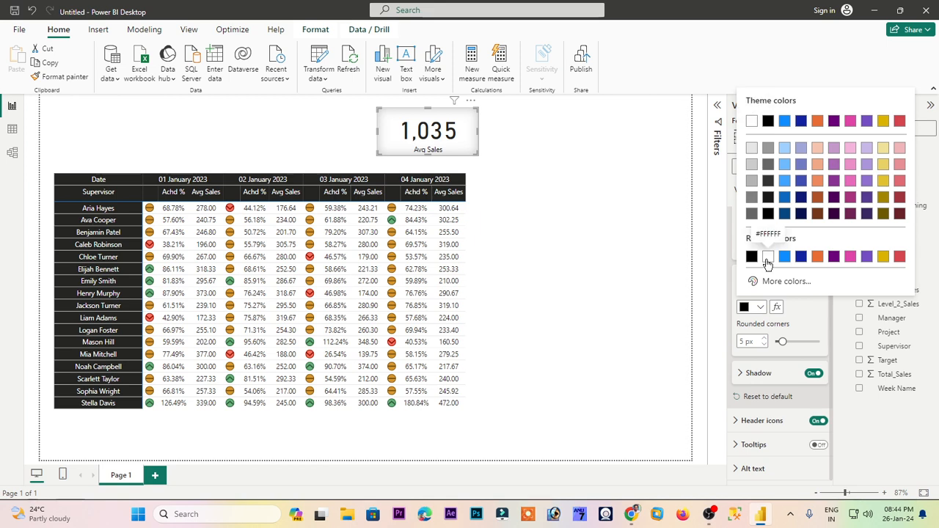
{"action": "left_click", "coordinate": [767, 256]}
{"action": "left_click_drag", "start_coordinate": [782, 339], "coordinate": [784, 341]}
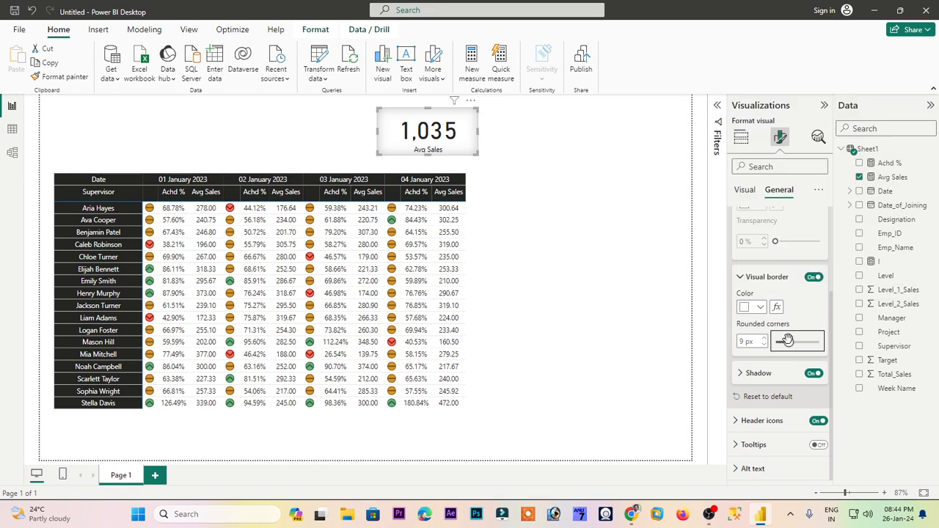
{"action": "left_click", "coordinate": [764, 340]}
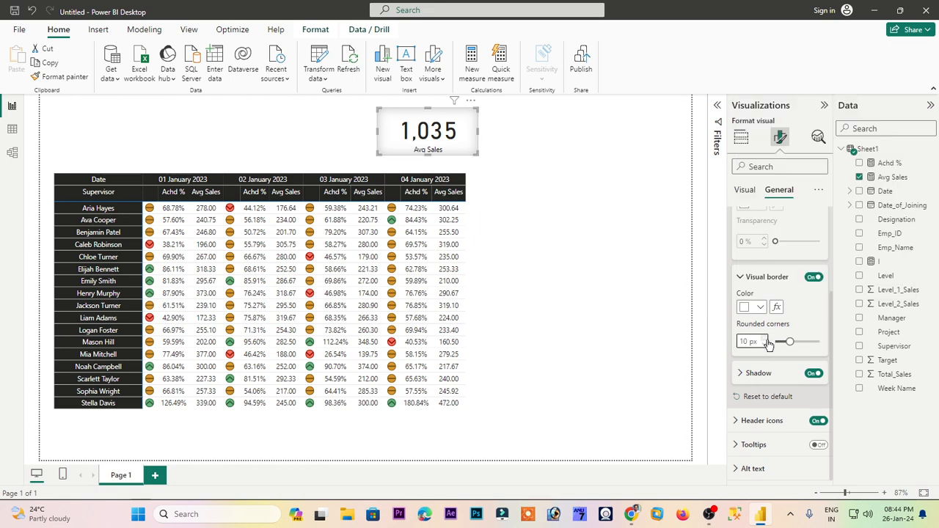
{"action": "left_click", "coordinate": [577, 157]}
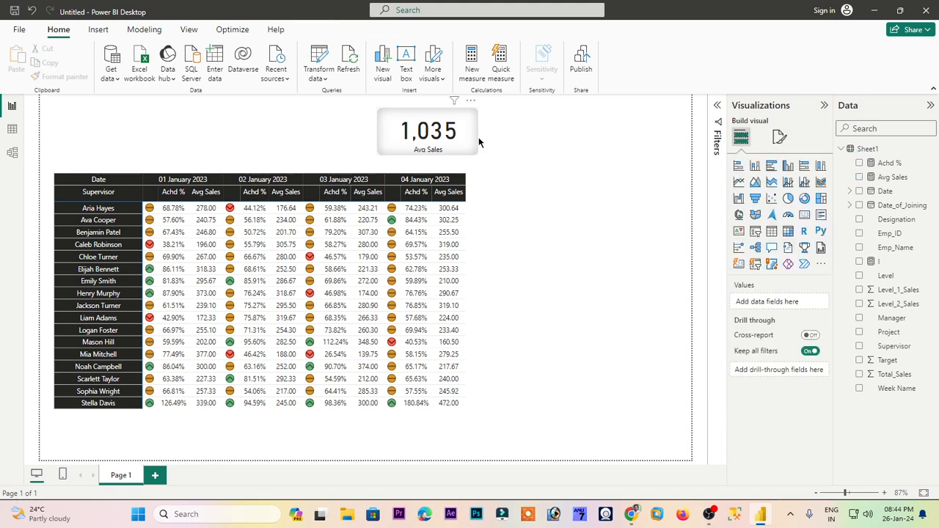
- Shift the Avg Sales card slightly to the left and set its callout value font size to 35
{"action": "left_click_drag", "start_coordinate": [440, 139], "coordinate": [429, 139]}
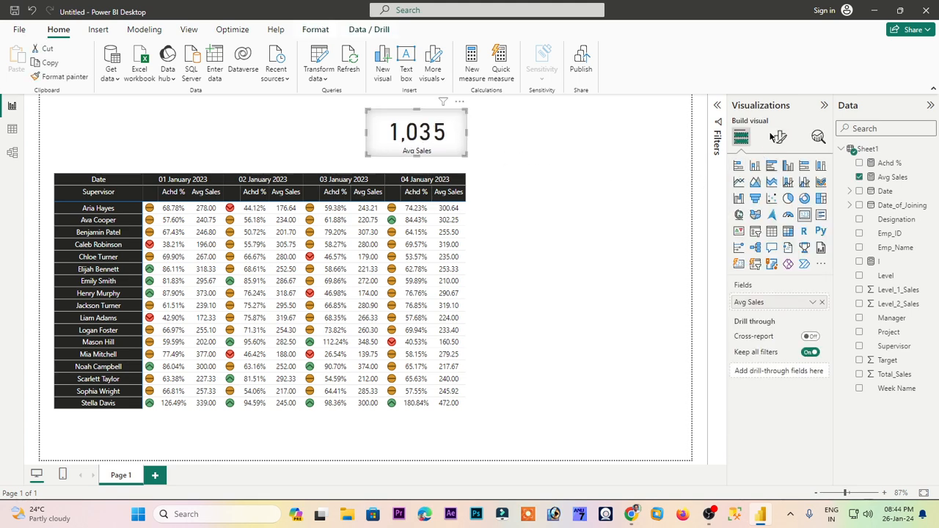
{"action": "left_click", "coordinate": [779, 137]}
{"action": "left_click", "coordinate": [754, 219]}
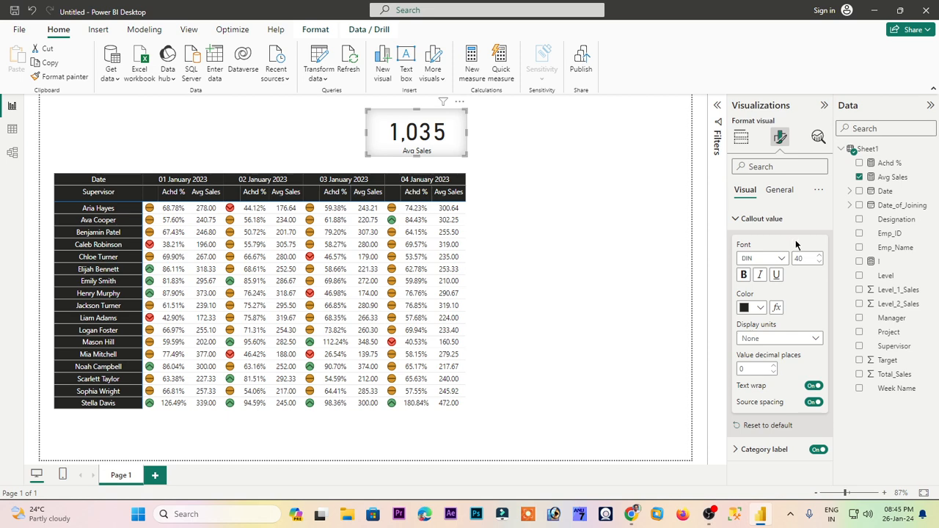
{"action": "left_click", "coordinate": [801, 258]}
{"action": "left_click", "coordinate": [784, 259]}
{"action": "left_click", "coordinate": [807, 258]}
{"action": "type", "text": "35"}
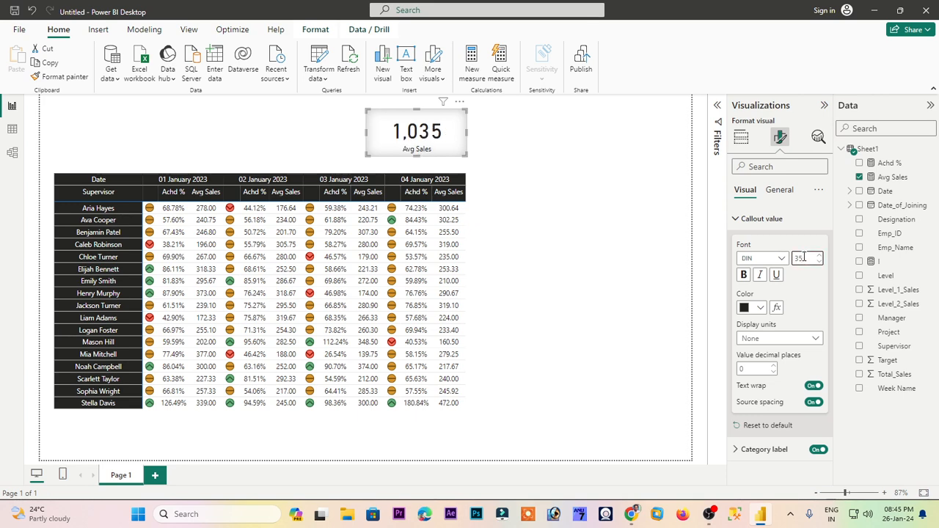
{"action": "left_click", "coordinate": [573, 121]}
- Duplicate the Avg Sales card beside the original and replace the field in one of the two cards with Achd %
{"action": "left_click", "coordinate": [421, 146]}
{"action": "left_click_drag", "start_coordinate": [420, 145], "coordinate": [504, 130]}
{"action": "key", "text": "ctrl+c"}
{"action": "key", "text": "ctrl+v"}
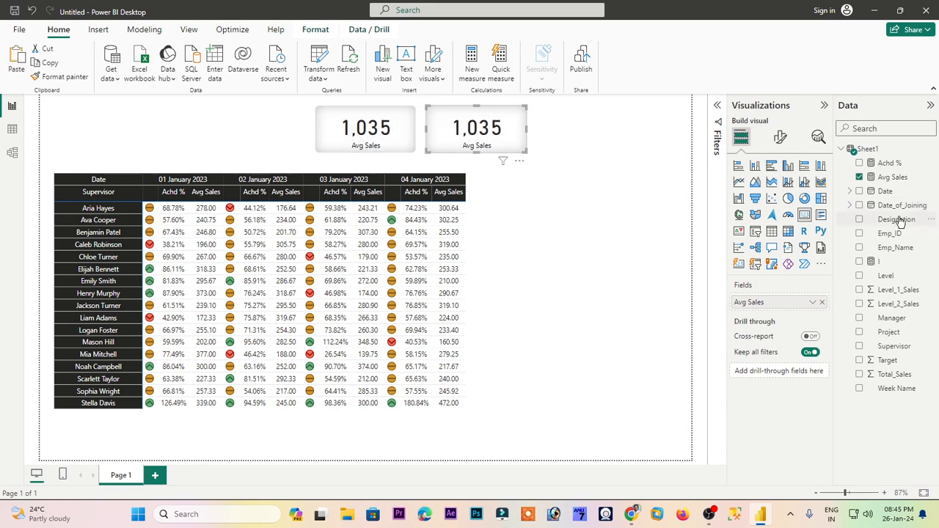
{"action": "left_click", "coordinate": [858, 177]}
{"action": "left_click", "coordinate": [859, 163]}
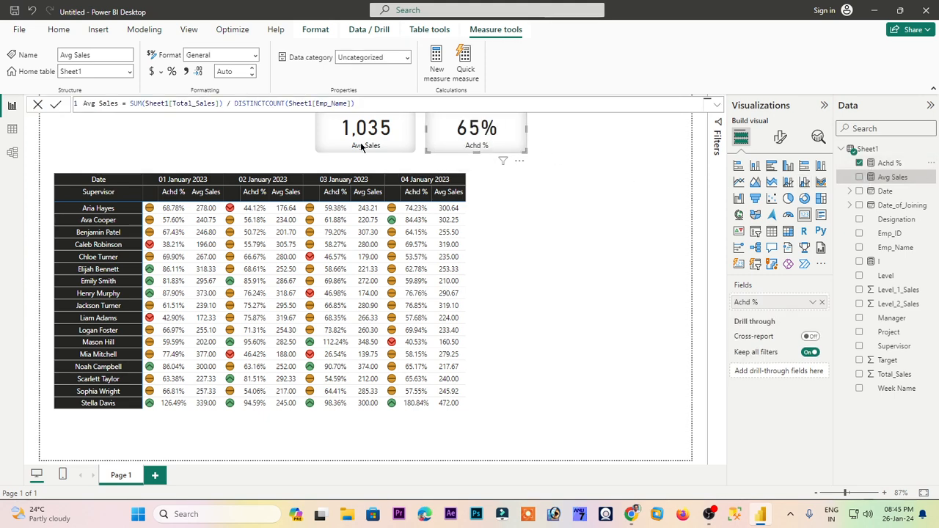
- Rearrange the two cards above the matrix so Achd % stands to the left of Avg Sales
{"action": "left_click_drag", "start_coordinate": [361, 147], "coordinate": [555, 147]}
{"action": "left_click_drag", "start_coordinate": [443, 141], "coordinate": [292, 141]}
{"action": "left_click_drag", "start_coordinate": [556, 147], "coordinate": [427, 147]}
{"action": "left_click", "coordinate": [547, 136]}
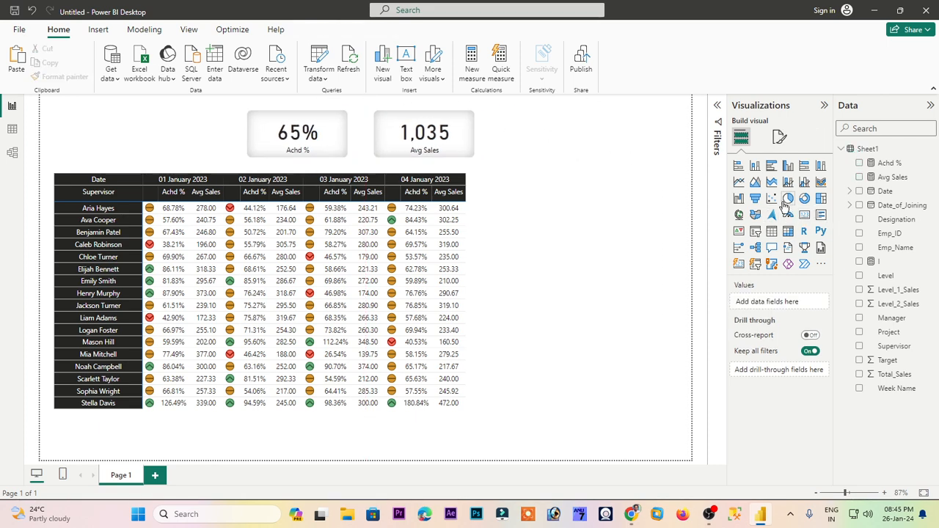
- Add a Date slicer above the matrix and copy the Achd % card's formatting onto it
{"action": "left_click", "coordinate": [755, 233]}
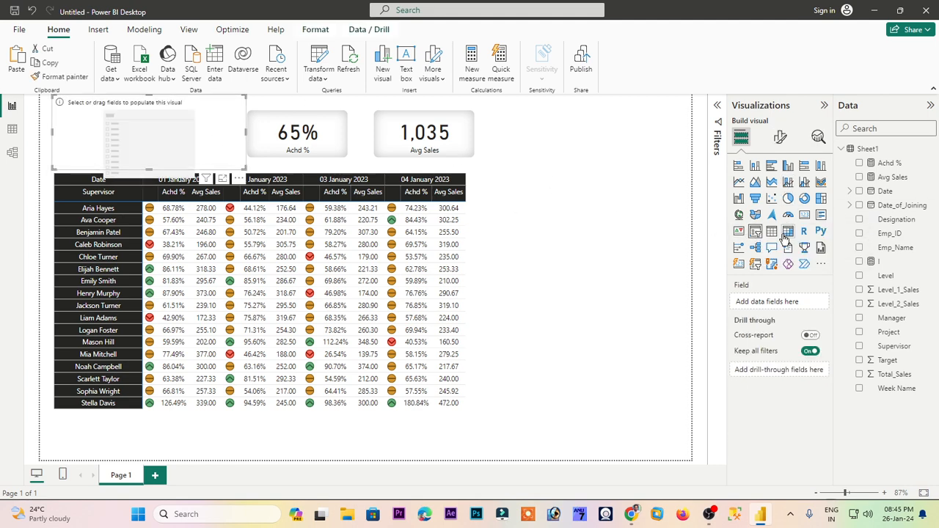
{"action": "left_click", "coordinate": [859, 191]}
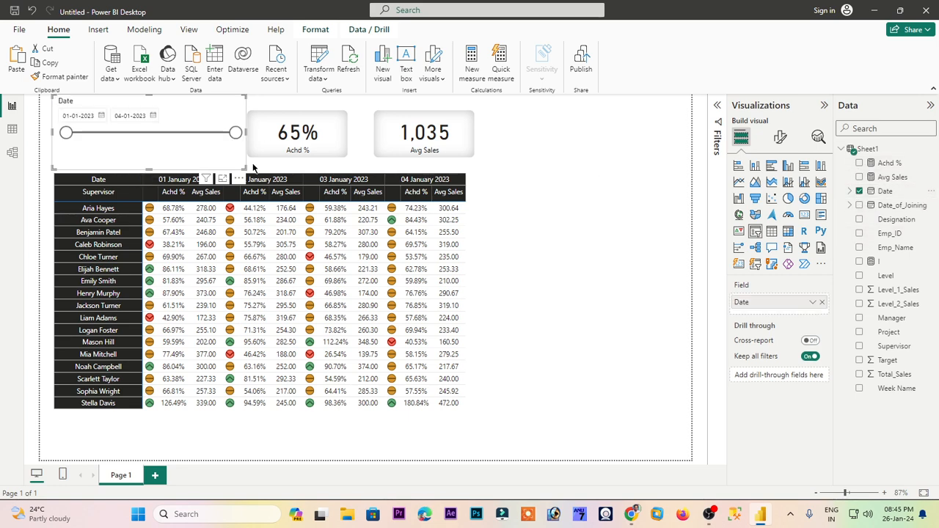
{"action": "left_click", "coordinate": [323, 147]}
{"action": "left_click", "coordinate": [59, 77]}
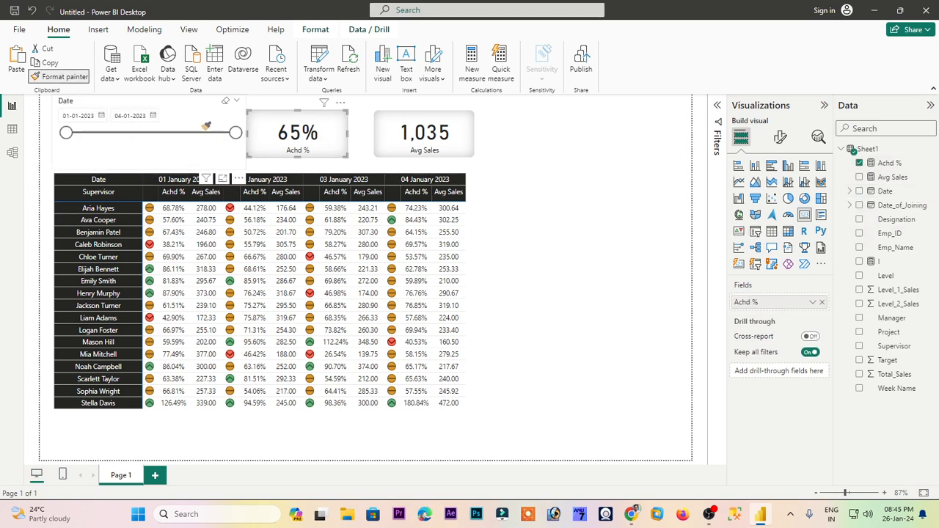
{"action": "left_click", "coordinate": [242, 166]}
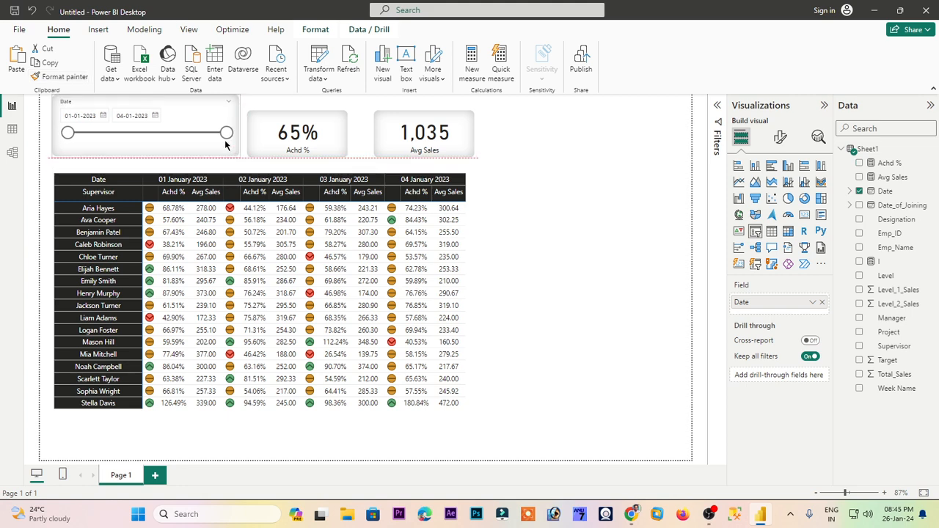
- Shrink the Date slicer to the height of the cards and narrow it to leave a gap before the Achd % card
{"action": "left_click_drag", "start_coordinate": [146, 97], "coordinate": [146, 111]}
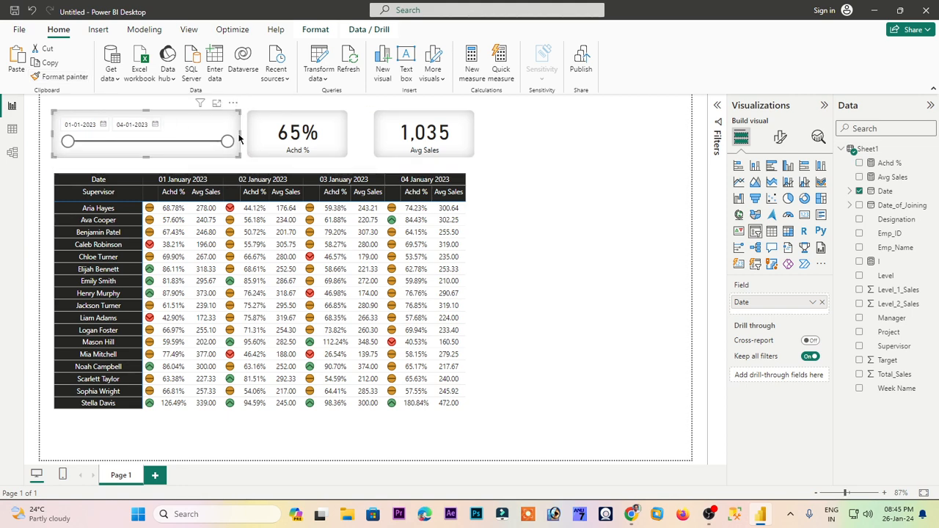
{"action": "left_click_drag", "start_coordinate": [241, 133], "coordinate": [192, 133]}
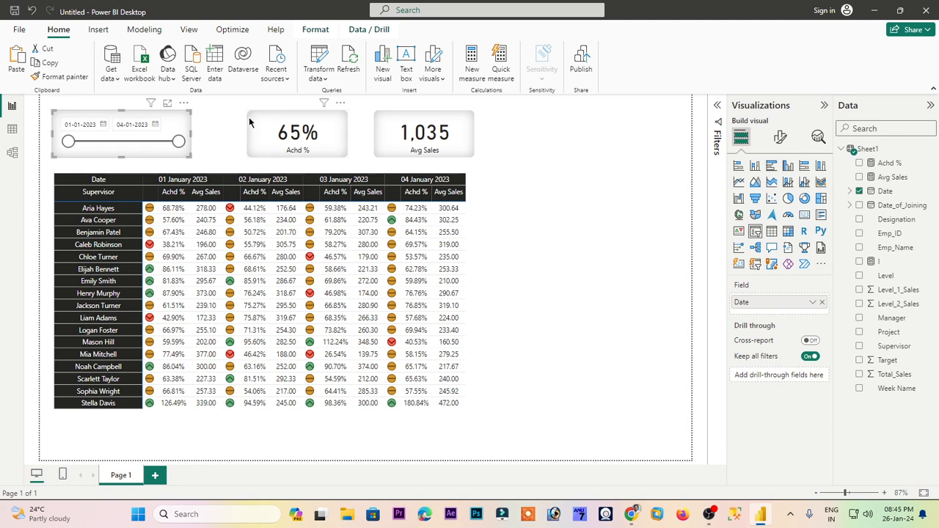
{"action": "left_click", "coordinate": [544, 156]}
- Select the Achd % and Avg Sales cards together and move them left to sit close beside the Date slicer
{"action": "left_click", "coordinate": [291, 129]}
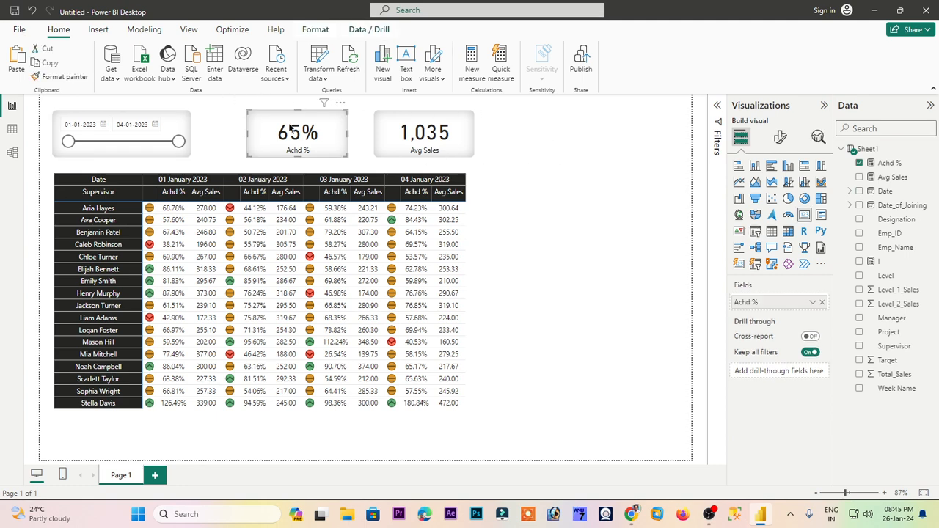
{"action": "left_click", "coordinate": [555, 158]}
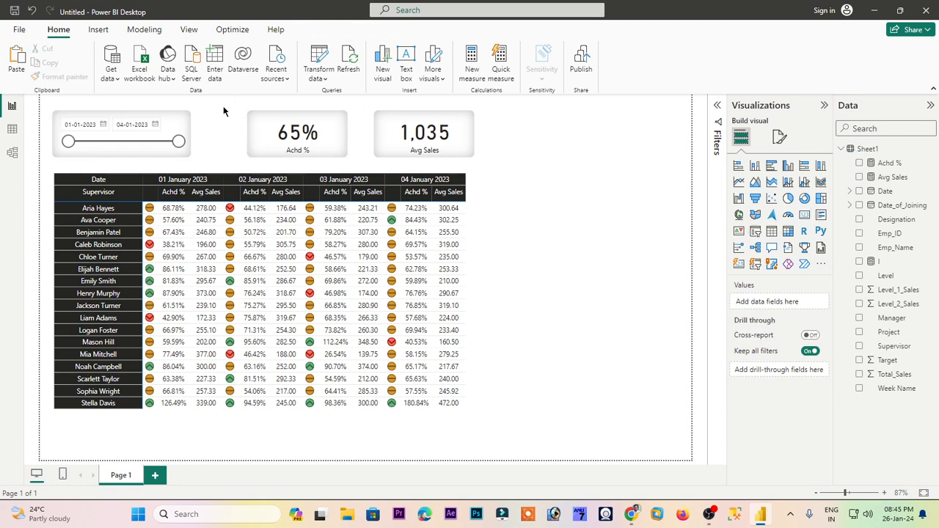
{"action": "left_click_drag", "start_coordinate": [223, 110], "coordinate": [493, 167]}
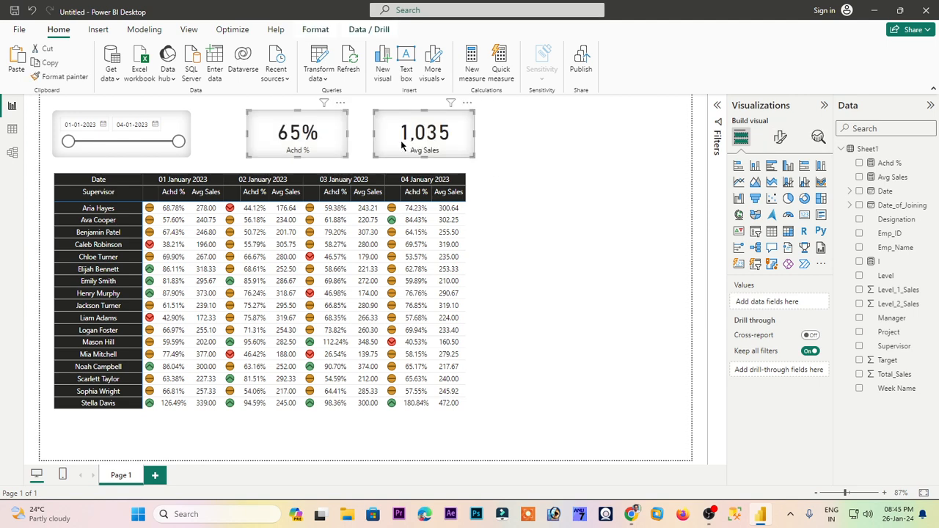
{"action": "key", "text": "Left"}
{"action": "key", "text": "Left"}
{"action": "key", "text": "Left"}
{"action": "key", "text": "Left"}
{"action": "key", "text": "Left"}
{"action": "key", "text": "Left"}
{"action": "key", "text": "Left"}
{"action": "key", "text": "Left"}
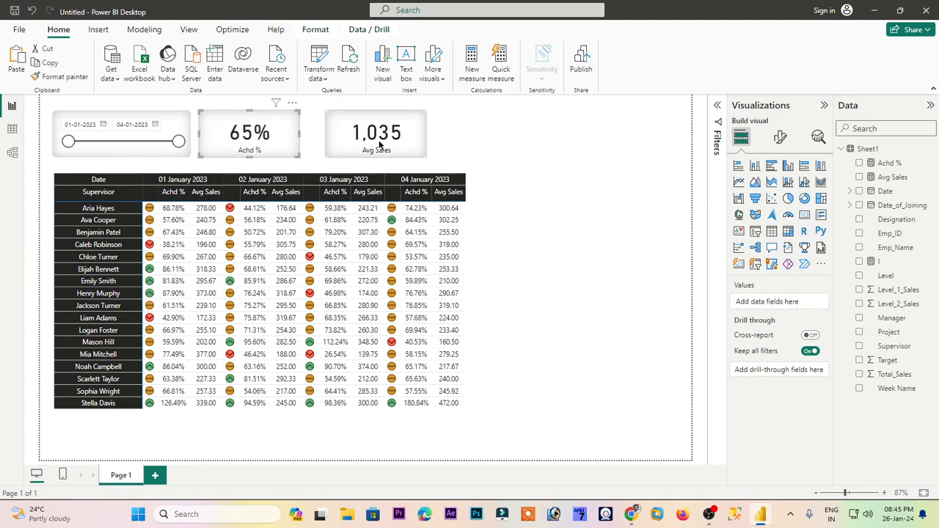
- Move the Avg Sales card left so its gap to the Achd % card matches the gap beside the slicer
{"action": "left_click", "coordinate": [380, 145]}
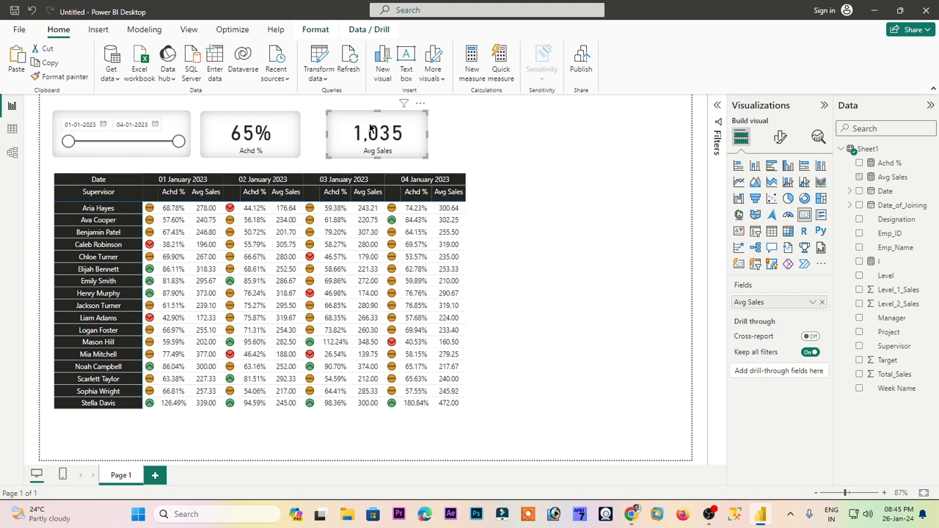
{"action": "key", "text": "Left"}
{"action": "key", "text": "Left"}
{"action": "key", "text": "Left"}
{"action": "left_click_drag", "start_coordinate": [382, 142], "coordinate": [385, 143]}
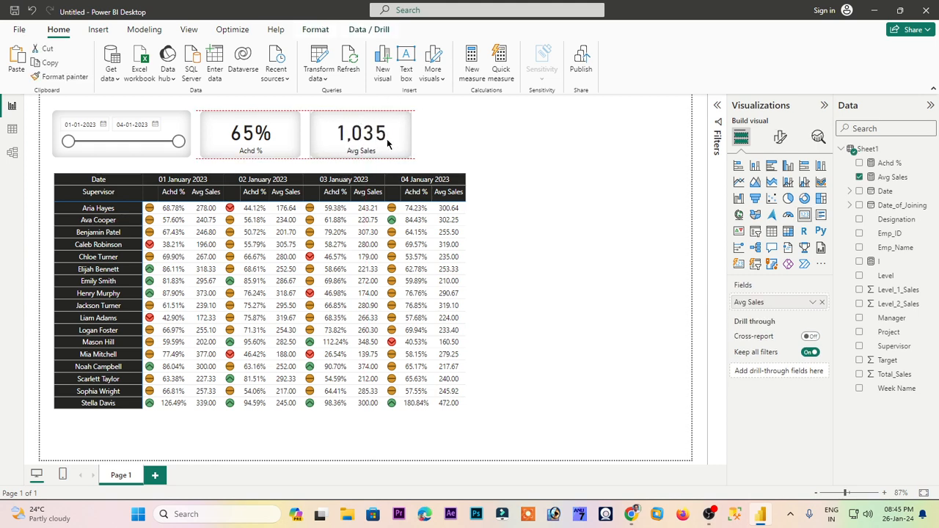
- Copy the Achd % card's formatting onto the supervisor matrix to give it the same shadowed background
{"action": "left_click", "coordinate": [304, 135]}
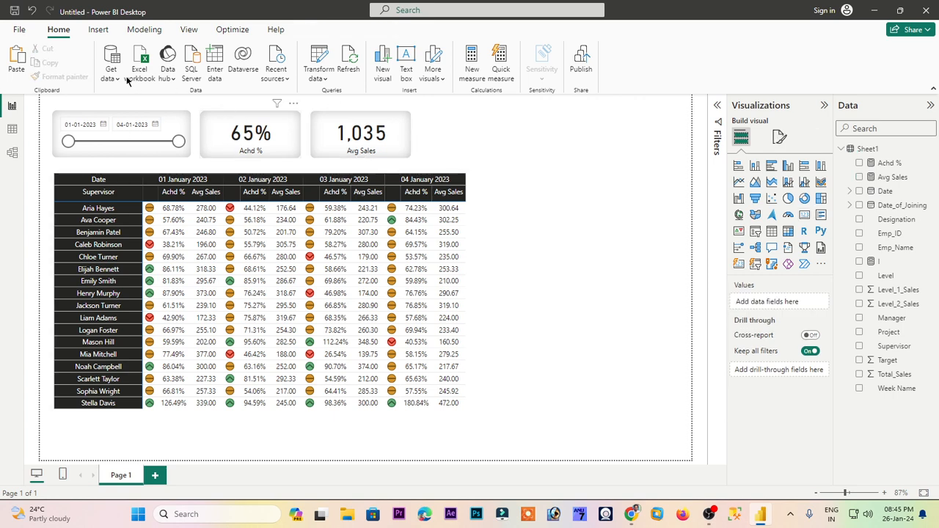
{"action": "left_click", "coordinate": [59, 76]}
{"action": "left_click", "coordinate": [572, 187]}
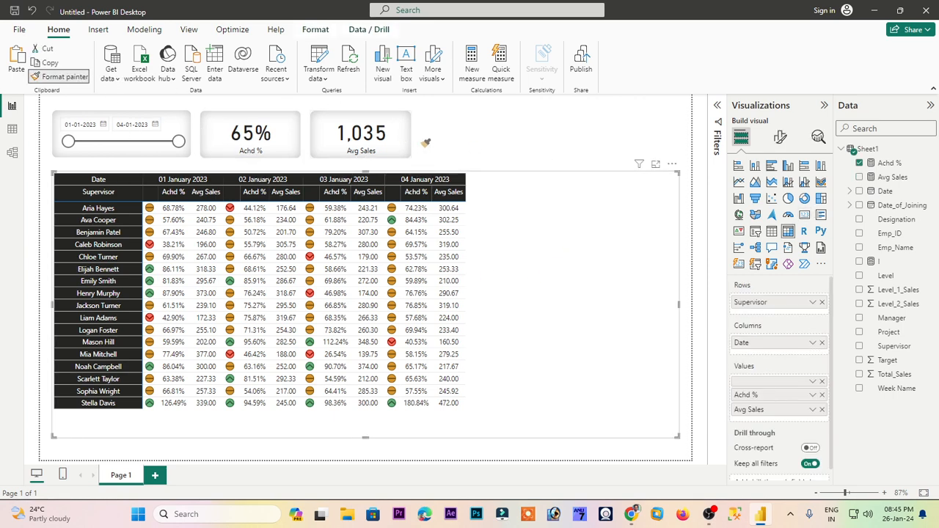
{"action": "left_click", "coordinate": [464, 153]}
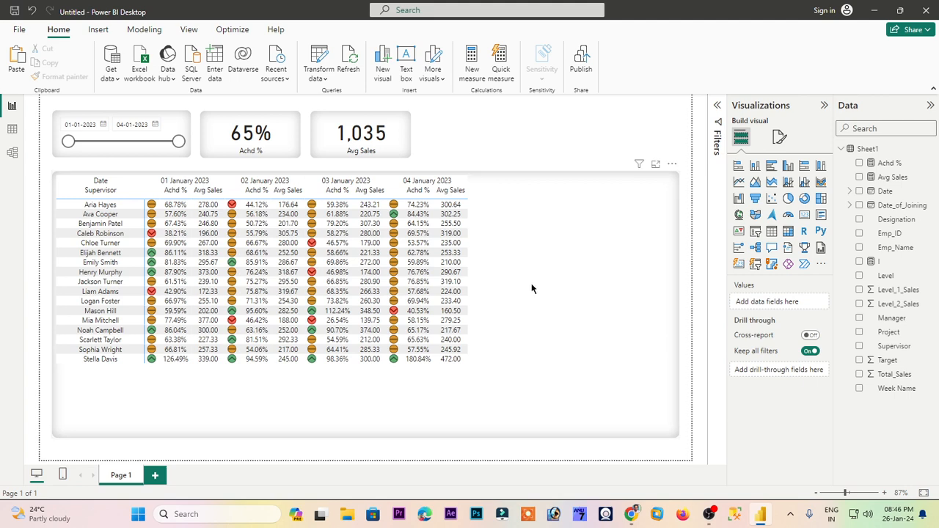
- Apply the Bold header style preset to the supervisor matrix
{"action": "left_click", "coordinate": [437, 292]}
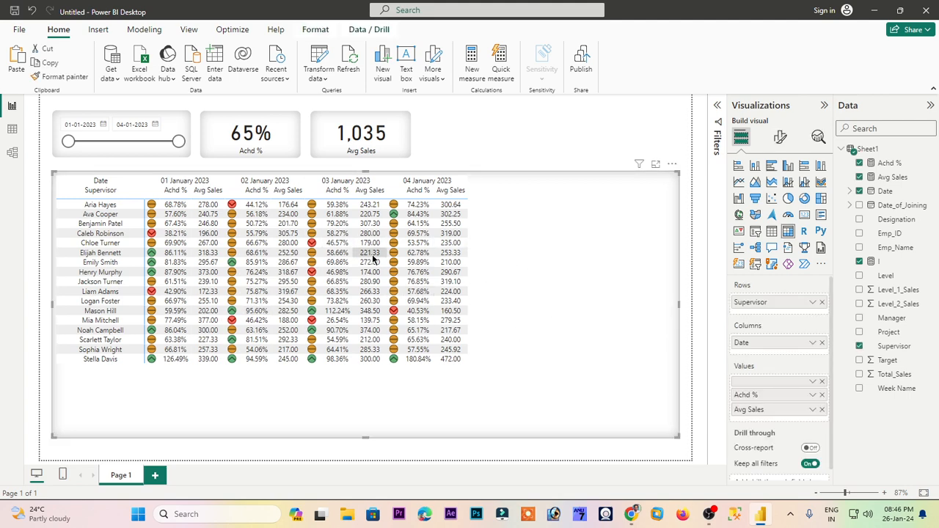
{"action": "left_click", "coordinate": [780, 137]}
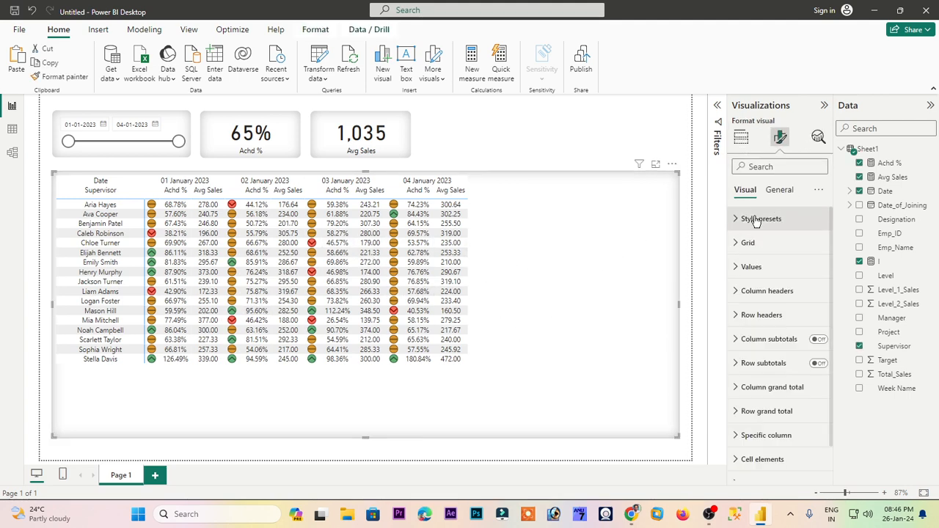
{"action": "left_click", "coordinate": [757, 219]}
{"action": "left_click", "coordinate": [770, 247]}
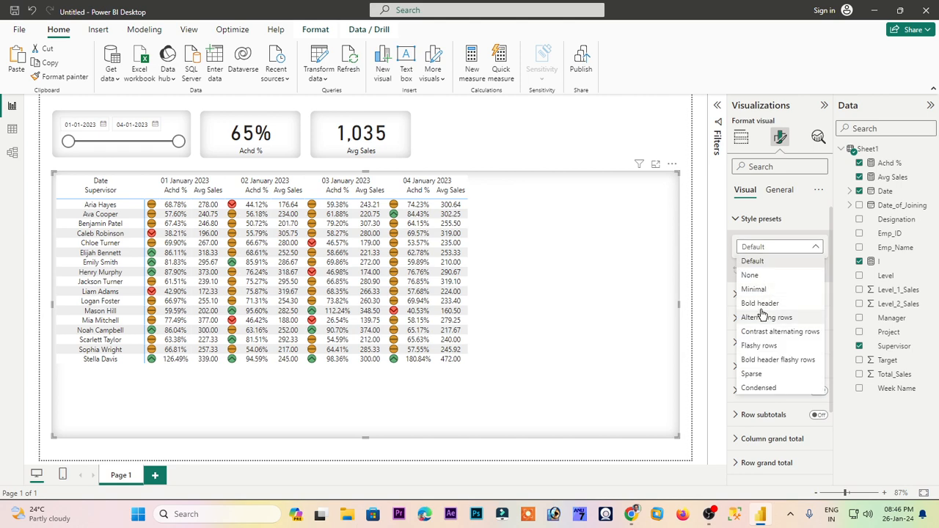
{"action": "left_click", "coordinate": [522, 133]}
{"action": "left_click", "coordinate": [466, 132]}
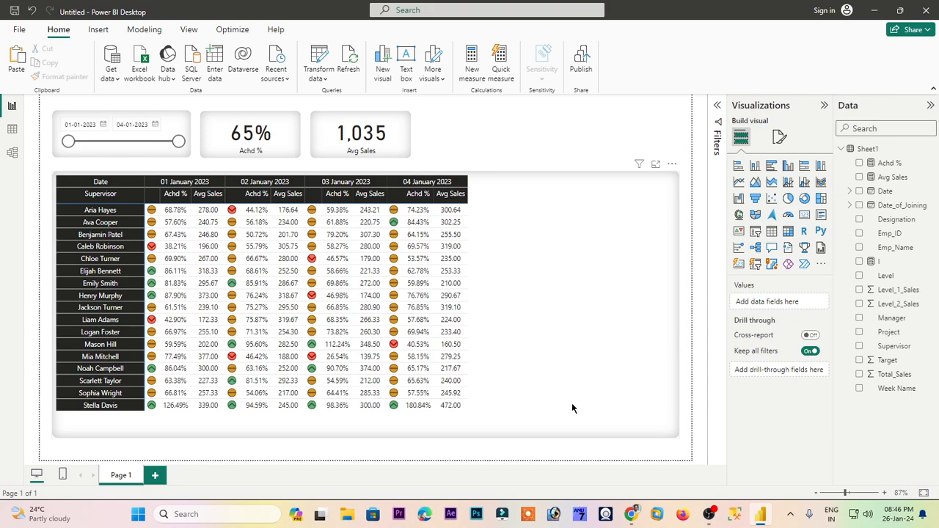
- Move the matrix slightly down the page, and lower the Date slicer and both cards to sit just above it
{"action": "left_click", "coordinate": [627, 354]}
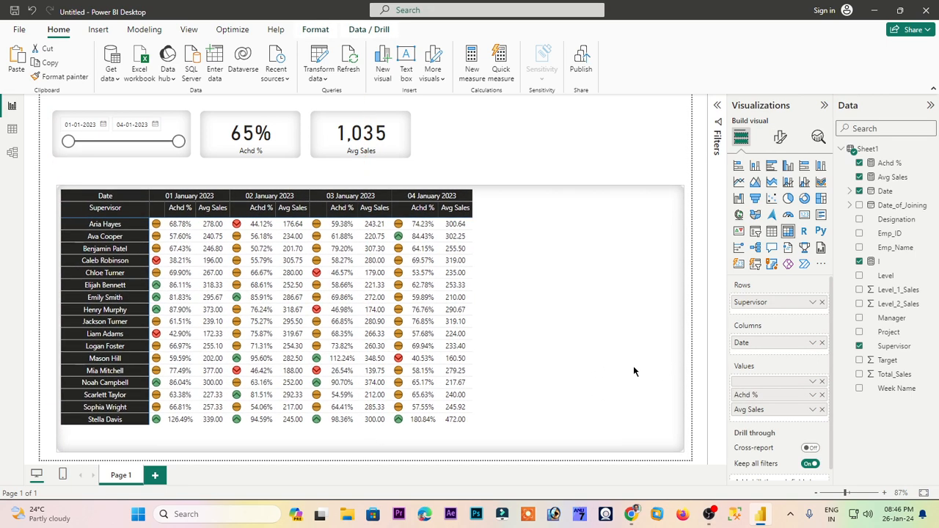
{"action": "left_click_drag", "start_coordinate": [632, 366], "coordinate": [626, 364]}
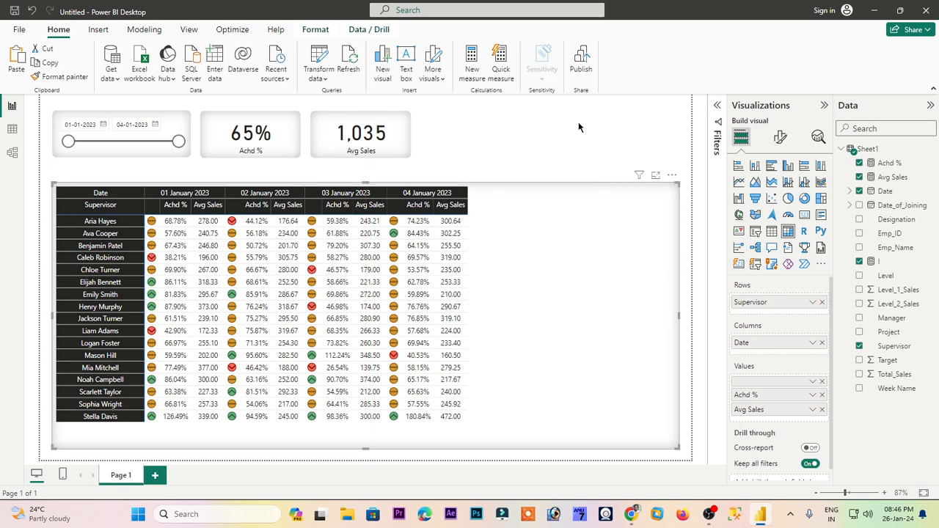
{"action": "left_click", "coordinate": [503, 132]}
{"action": "left_click_drag", "start_coordinate": [47, 99], "coordinate": [433, 163]}
{"action": "key", "text": "Down"}
{"action": "key", "text": "Down"}
{"action": "key", "text": "Down"}
{"action": "key", "text": "Down"}
{"action": "key", "text": "Down"}
{"action": "key", "text": "Down"}
{"action": "key", "text": "Down"}
{"action": "key", "text": "Down"}
{"action": "key", "text": "Down"}
{"action": "key", "text": "Down"}
{"action": "key", "text": "Down"}
{"action": "key", "text": "Down"}
{"action": "key", "text": "Down"}
{"action": "key", "text": "Down"}
{"action": "key", "text": "Down"}
{"action": "key", "text": "Down"}
{"action": "key", "text": "Down"}
{"action": "key", "text": "Down"}
{"action": "key", "text": "Down"}
{"action": "key", "text": "Down"}
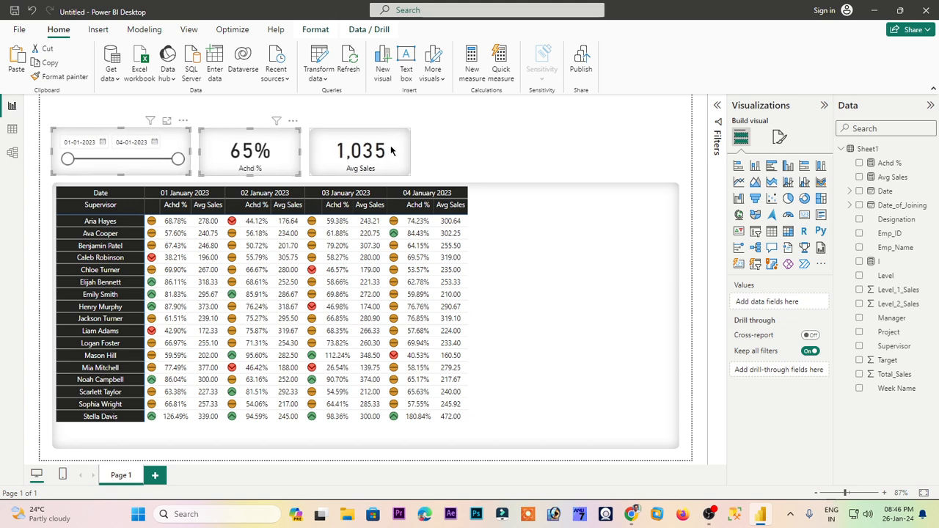
- Shift the Date slicer and both cards sideways together until the slicer lines up with the matrix's left edge
{"action": "key", "text": "Right"}
{"action": "key", "text": "Right"}
{"action": "key", "text": "Right"}
{"action": "left_click", "coordinate": [395, 147]}
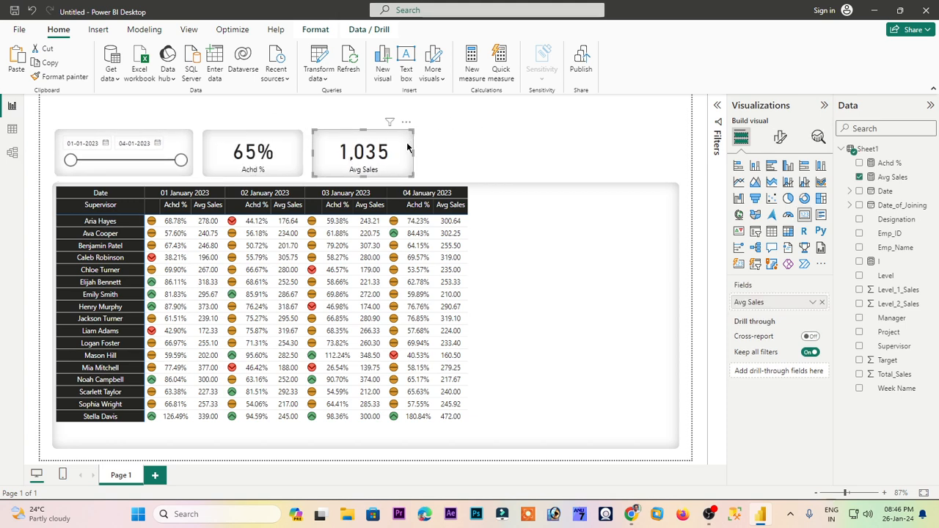
{"action": "left_click_drag", "start_coordinate": [50, 106], "coordinate": [397, 165]}
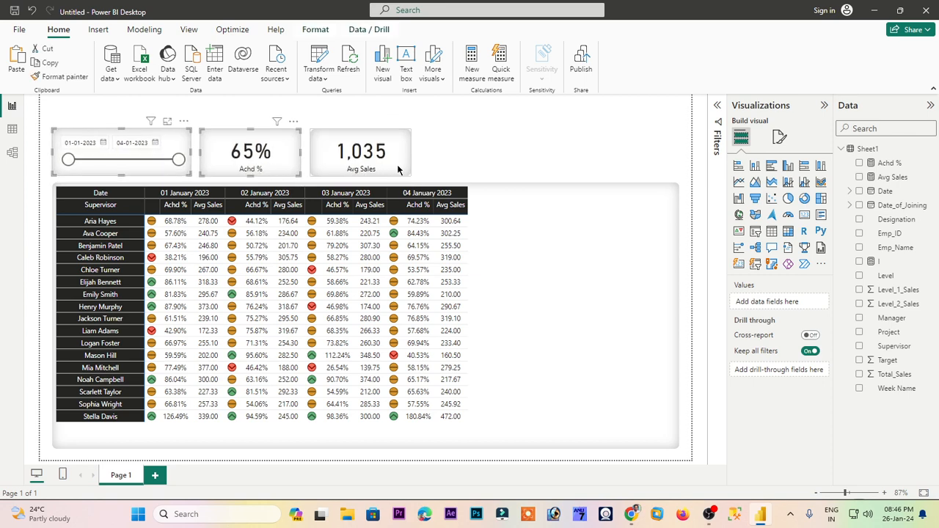
{"action": "left_click", "coordinate": [398, 170]}
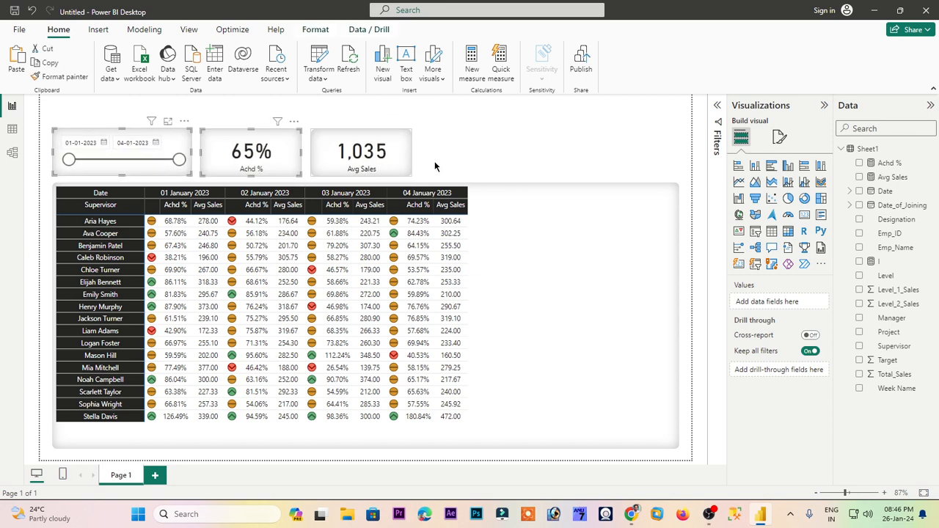
{"action": "left_click", "coordinate": [501, 136]}
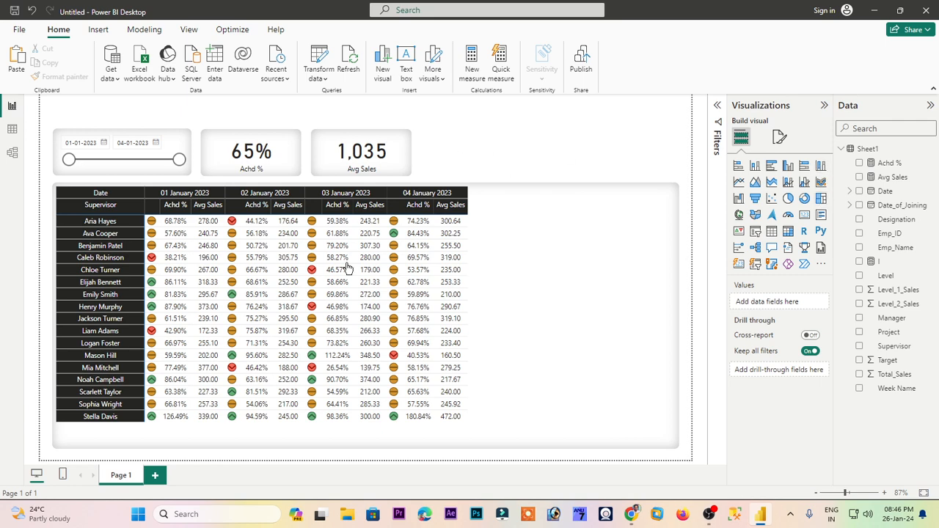
- Add a treemap of Achd % by Manager beside the Avg Sales card and reduce it to the card's height
{"action": "left_click", "coordinate": [820, 198]}
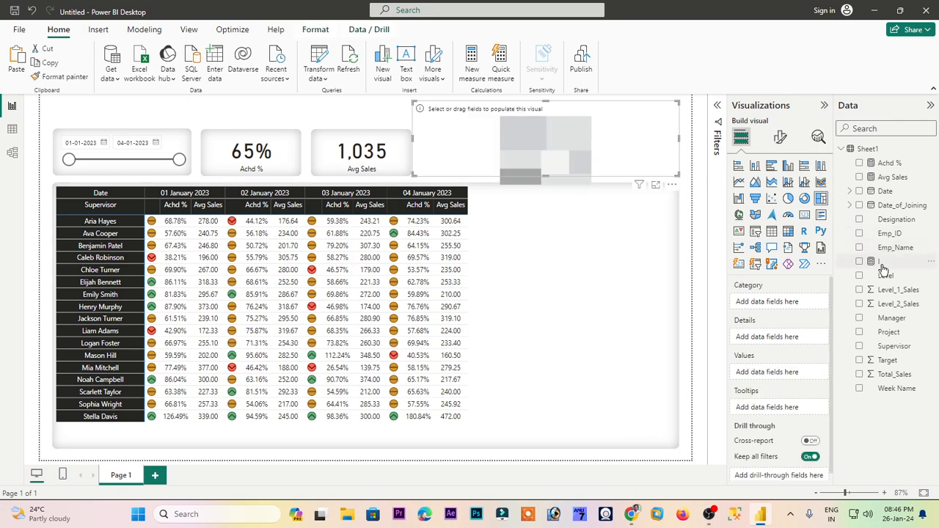
{"action": "left_click_drag", "start_coordinate": [900, 323], "coordinate": [763, 306]}
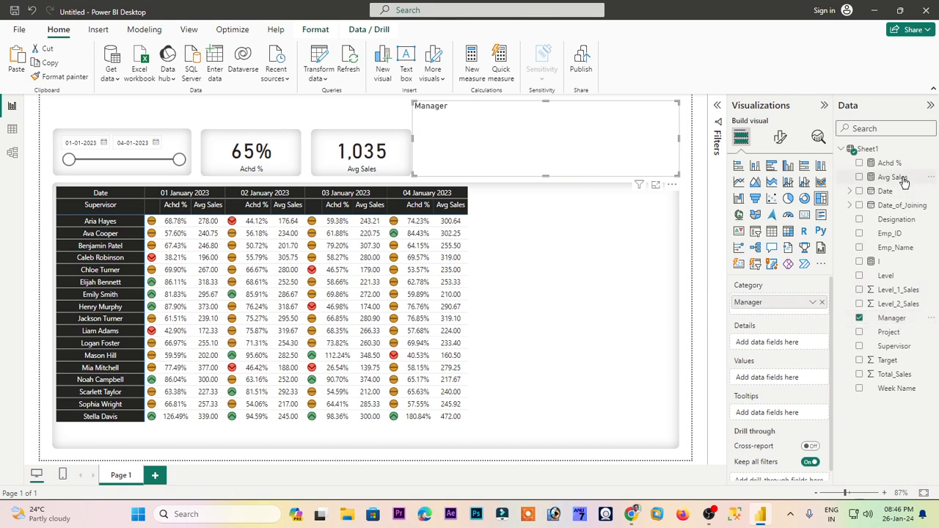
{"action": "left_click_drag", "start_coordinate": [886, 164], "coordinate": [789, 378]}
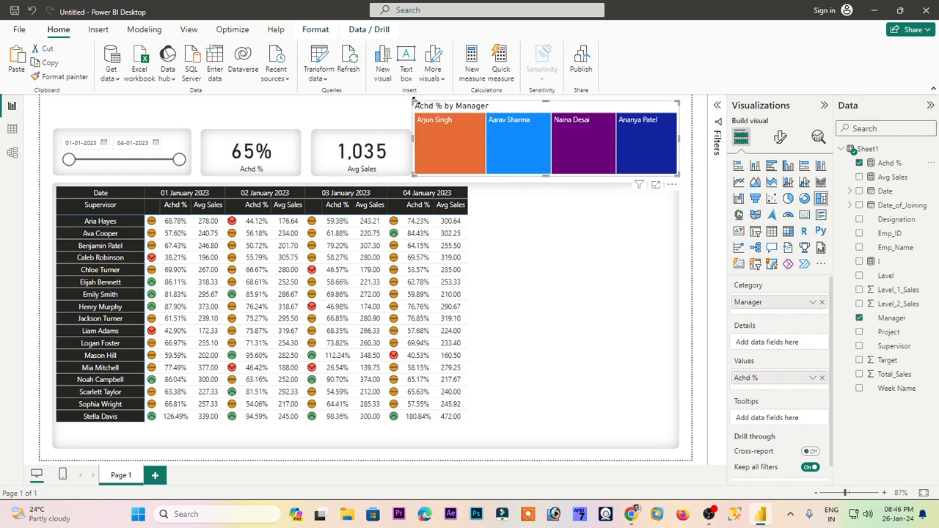
{"action": "left_click_drag", "start_coordinate": [414, 101], "coordinate": [418, 130]}
- Copy the Avg Sales card's formatting onto the manager treemap
{"action": "left_click", "coordinate": [402, 136]}
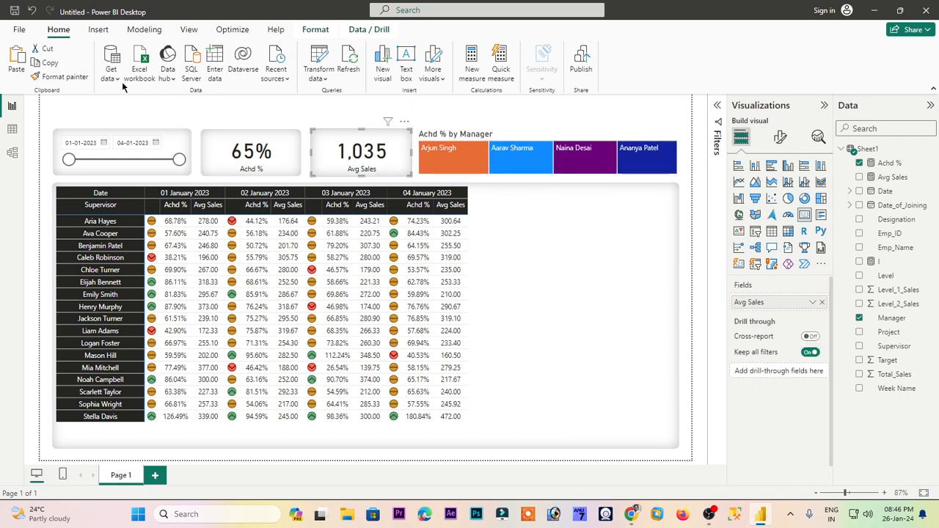
{"action": "left_click", "coordinate": [415, 131]}
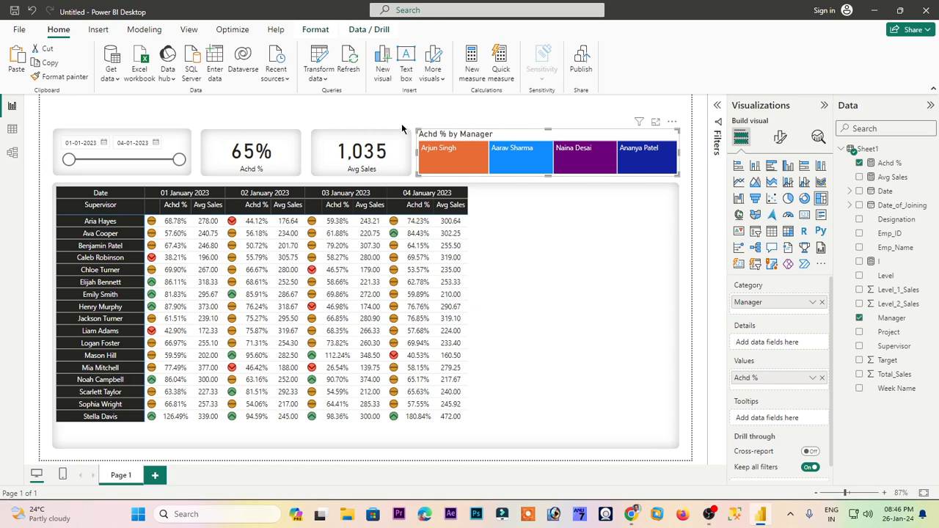
{"action": "left_click", "coordinate": [401, 133]}
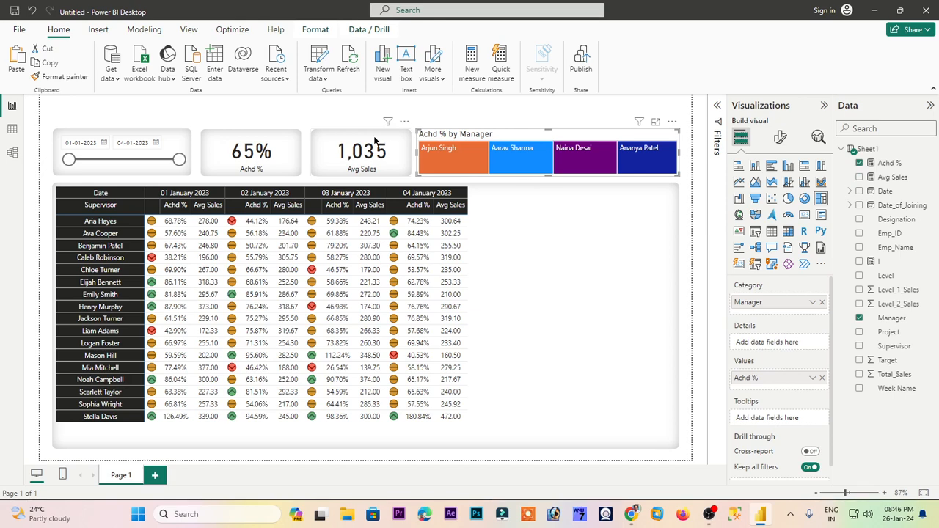
{"action": "left_click", "coordinate": [564, 141]}
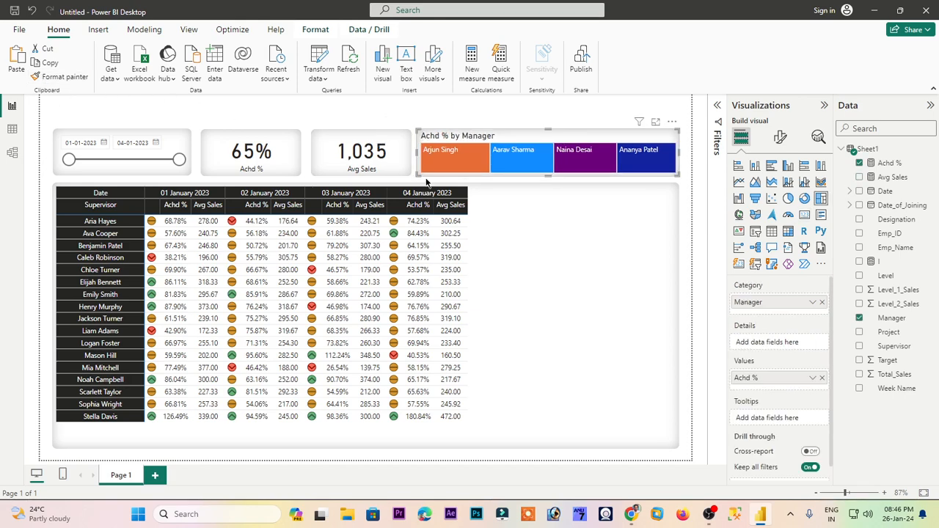
- Fine-tune the treemap's edges against the Avg Sales card and narrow it from its right side
{"action": "left_click_drag", "start_coordinate": [415, 173], "coordinate": [417, 177]}
{"action": "left_click_drag", "start_coordinate": [548, 132], "coordinate": [548, 131]}
{"action": "left_click_drag", "start_coordinate": [679, 150], "coordinate": [621, 158]}
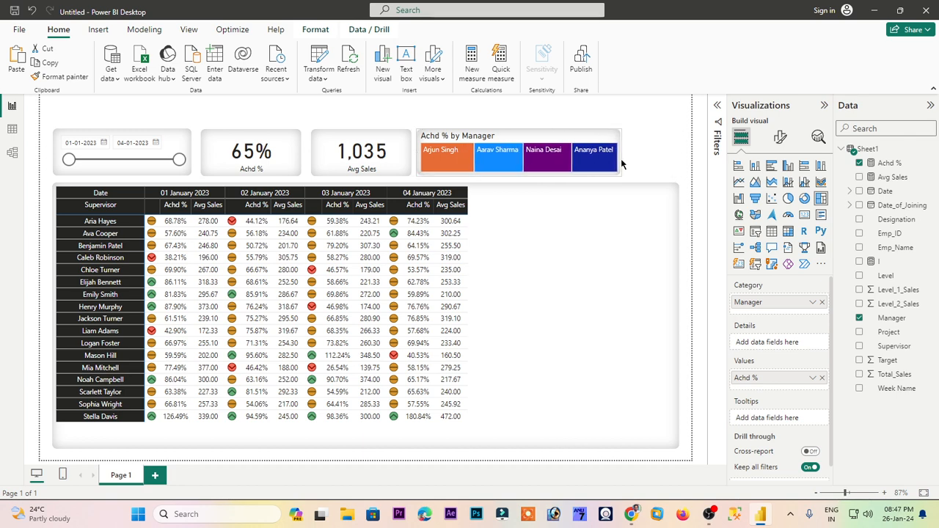
- Turn off the manager treemap's title
{"action": "left_click", "coordinate": [779, 137]}
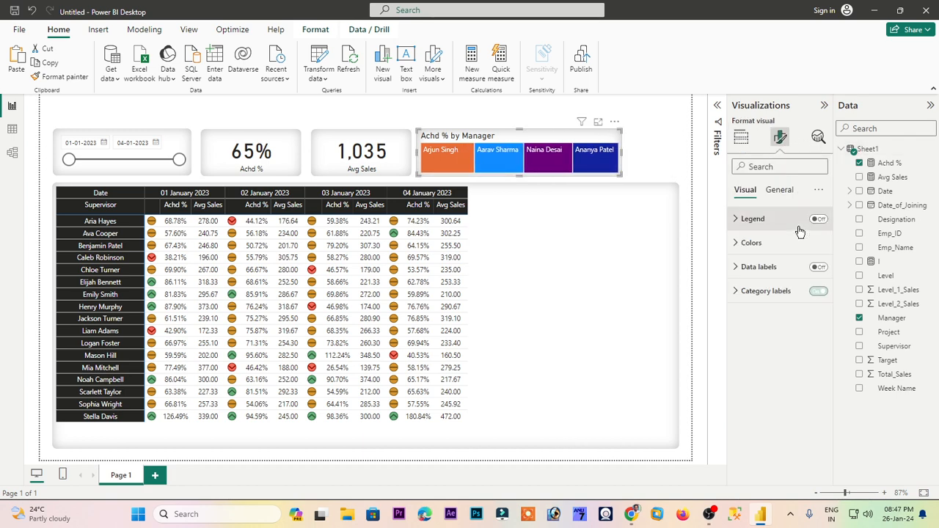
{"action": "left_click", "coordinate": [776, 190]}
{"action": "left_click", "coordinate": [818, 242]}
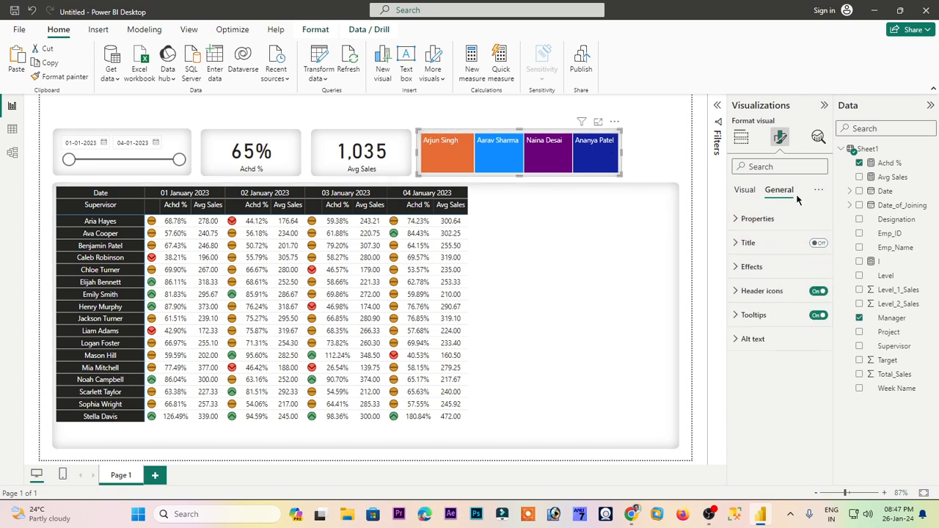
- Set the treemap's category label font size to 8
{"action": "left_click", "coordinate": [745, 190]}
{"action": "left_click", "coordinate": [770, 292]}
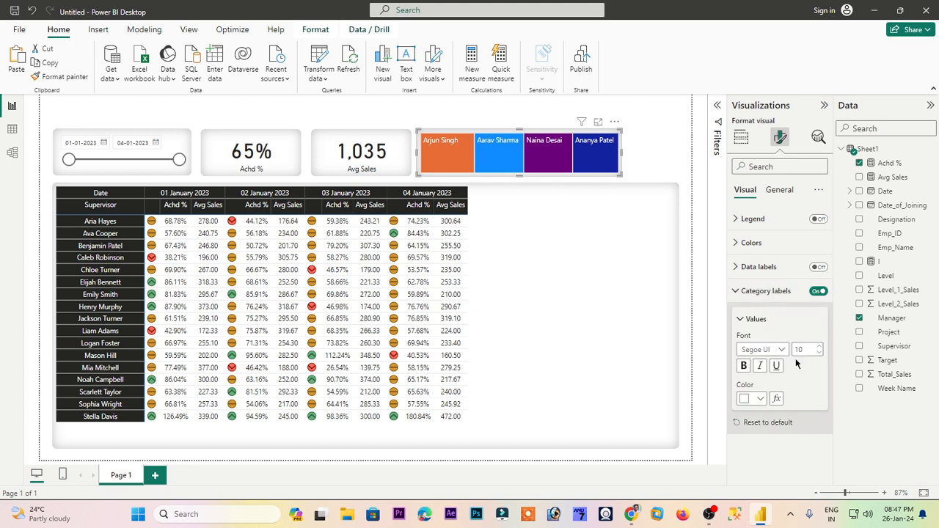
{"action": "left_click", "coordinate": [819, 355]}
{"action": "left_click", "coordinate": [818, 355]}
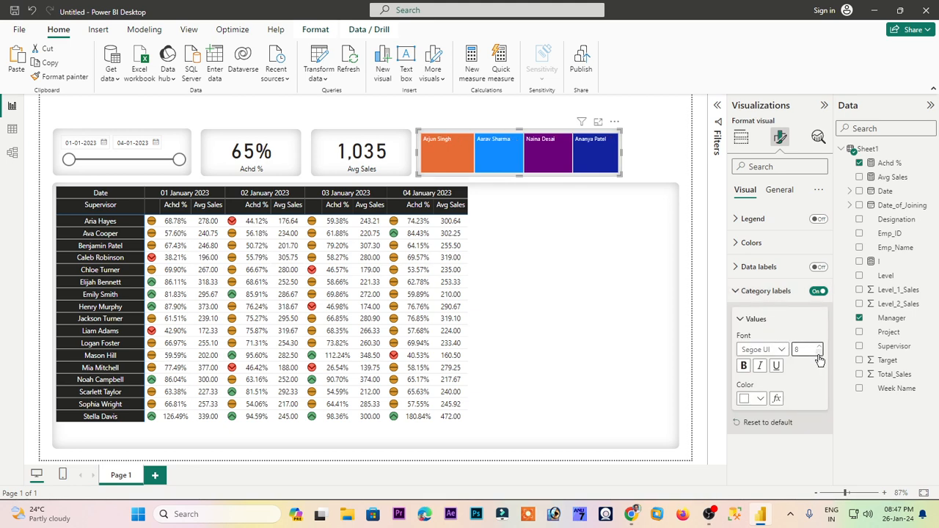
{"action": "left_click", "coordinate": [740, 292]}
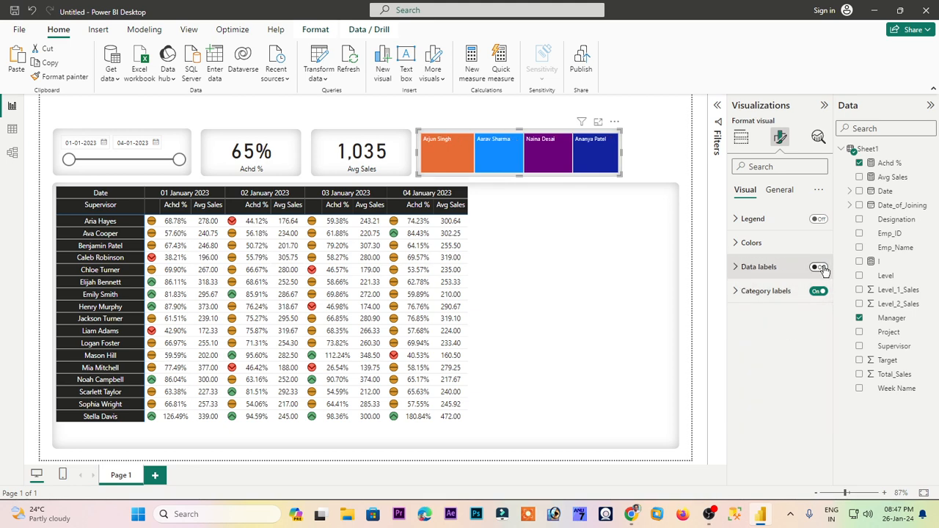
- Turn on the treemap's data labels and set their font size to 27
{"action": "left_click", "coordinate": [819, 267]}
{"action": "left_click", "coordinate": [743, 267]}
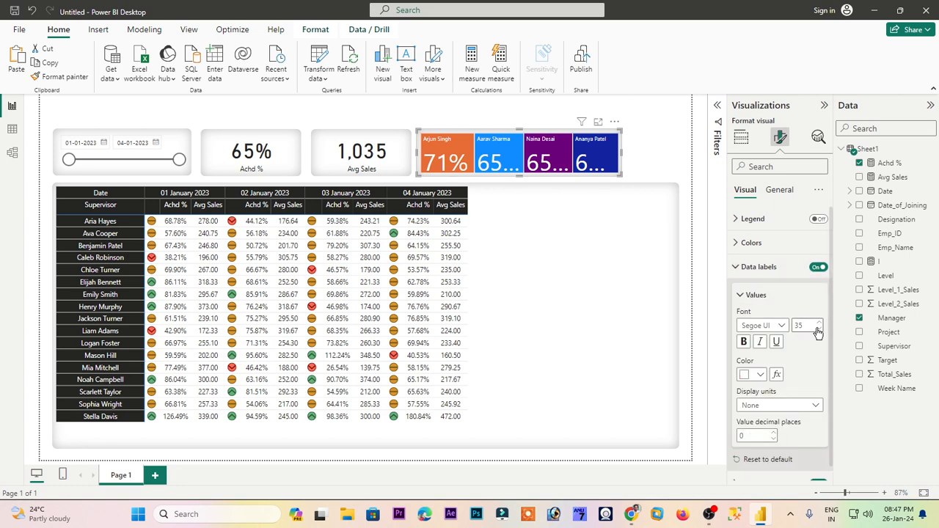
{"action": "left_click", "coordinate": [818, 331]}
{"action": "left_click", "coordinate": [818, 330]}
{"action": "left_click", "coordinate": [818, 330]}
{"action": "left_click", "coordinate": [819, 330]}
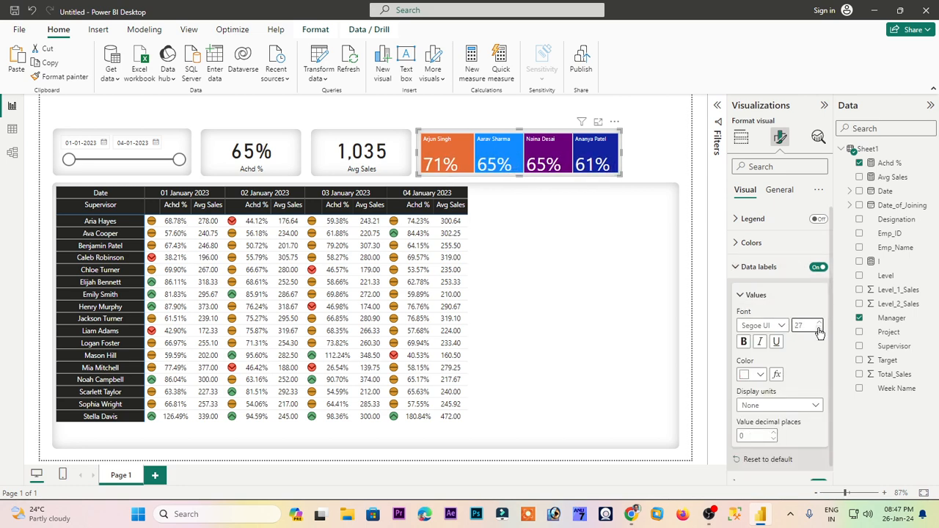
- Set the manager treemap's data label font size to 20 and make the labels bold
{"action": "left_click", "coordinate": [818, 330]}
{"action": "left_click", "coordinate": [819, 330]}
{"action": "left_click", "coordinate": [819, 330]}
{"action": "left_click", "coordinate": [819, 330]}
{"action": "left_click", "coordinate": [819, 330]}
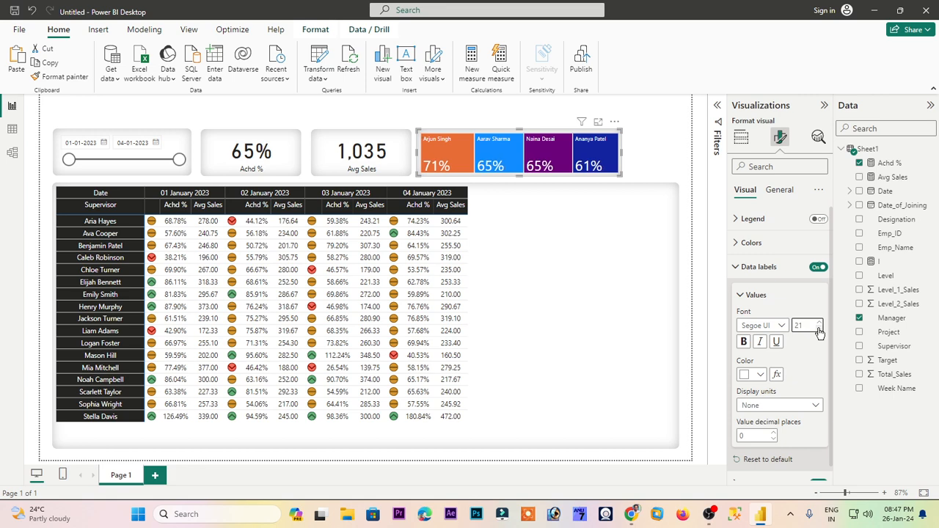
{"action": "left_click", "coordinate": [819, 330]}
{"action": "left_click", "coordinate": [743, 341]}
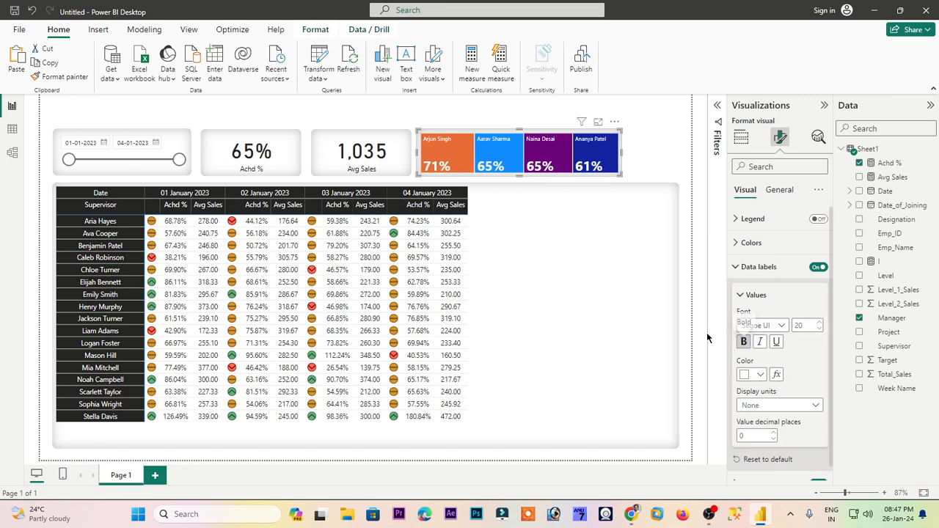
{"action": "left_click", "coordinate": [664, 138]}
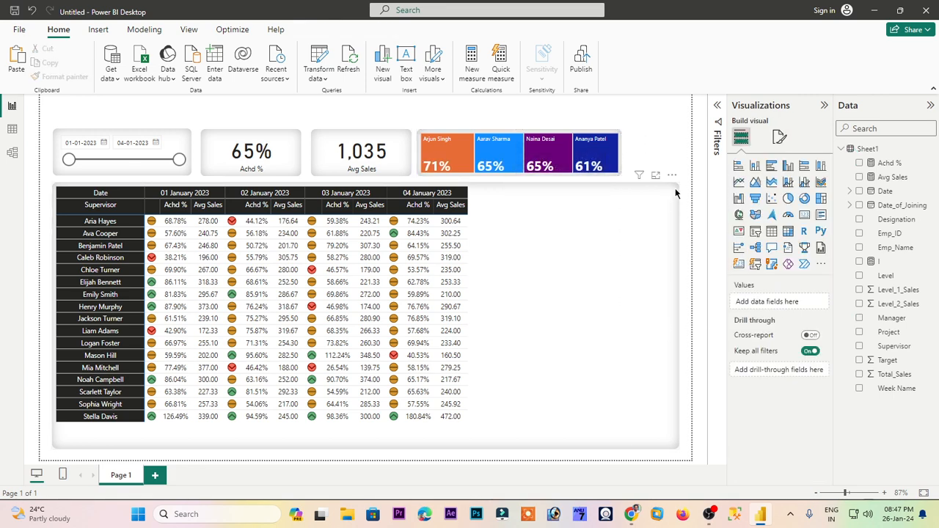
- Widen the manager treemap until it lines up with the matrix's right edge
{"action": "left_click", "coordinate": [620, 160]}
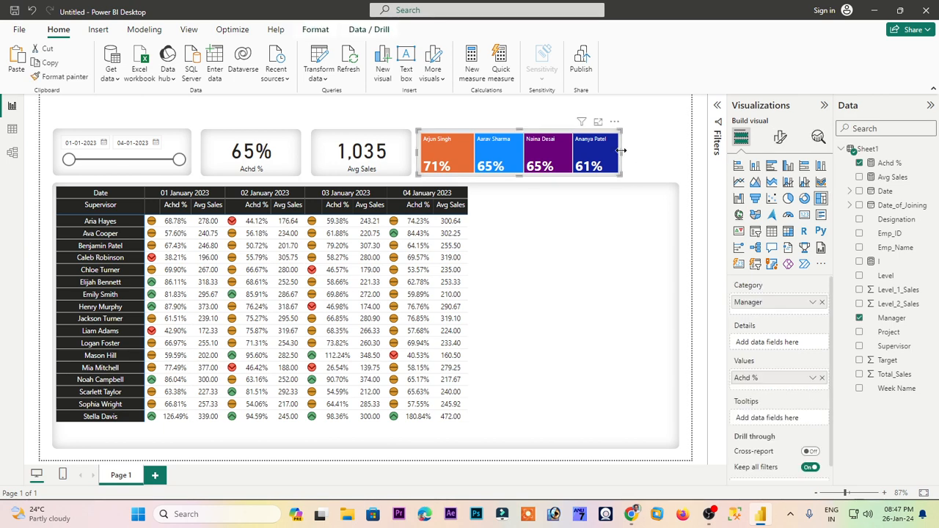
{"action": "left_click_drag", "start_coordinate": [621, 160], "coordinate": [680, 161]}
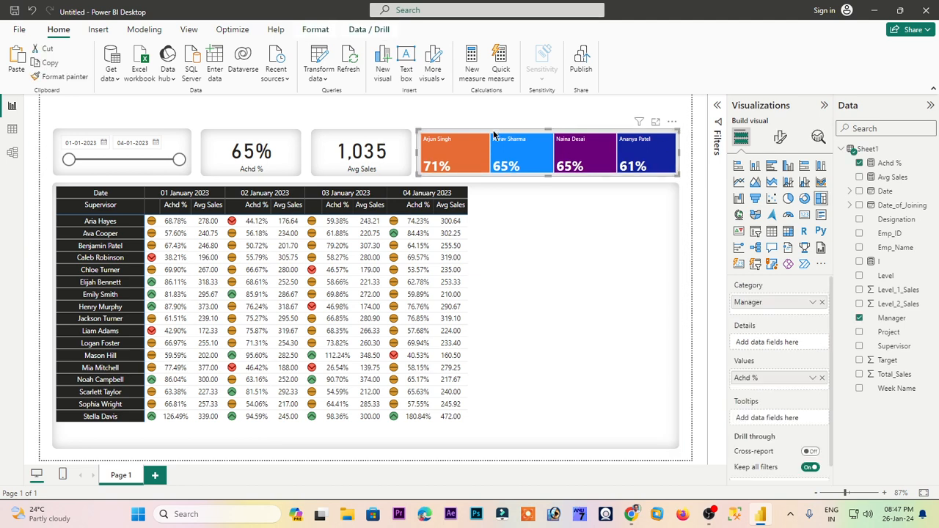
- Place a copy of the manager treemap above the cards as a thin strip spanning from the Achd % card to the matrix's right edge
{"action": "left_click_drag", "start_coordinate": [507, 132], "coordinate": [375, 97]}
{"action": "left_click_drag", "start_coordinate": [411, 141], "coordinate": [411, 104]}
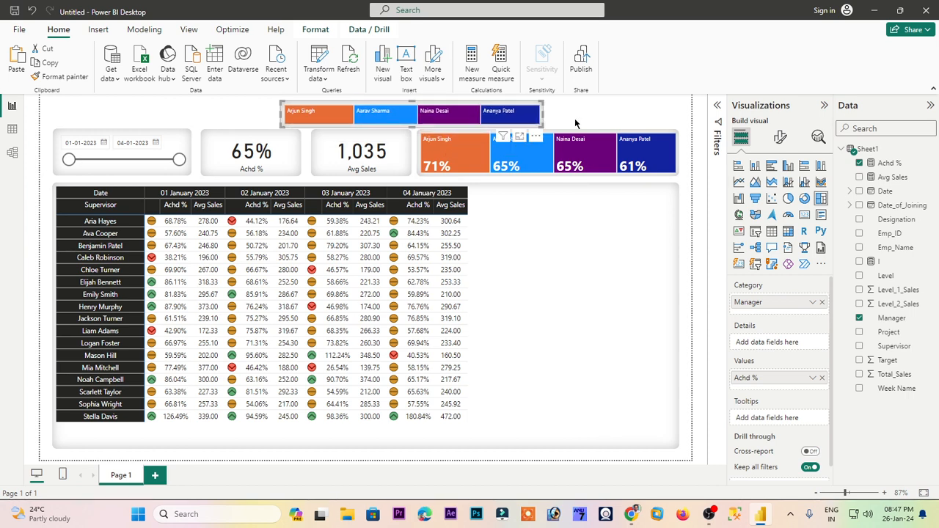
{"action": "left_click_drag", "start_coordinate": [542, 116], "coordinate": [656, 122]}
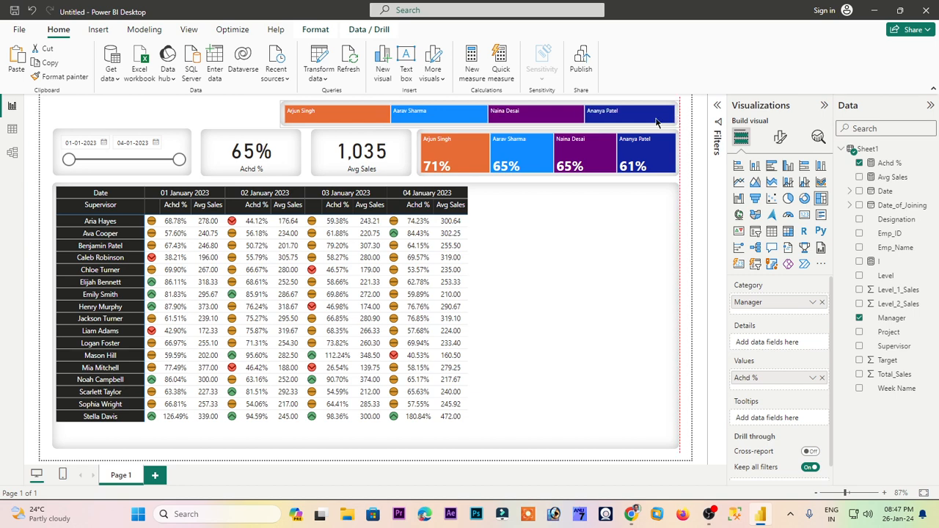
{"action": "left_click", "coordinate": [208, 122]}
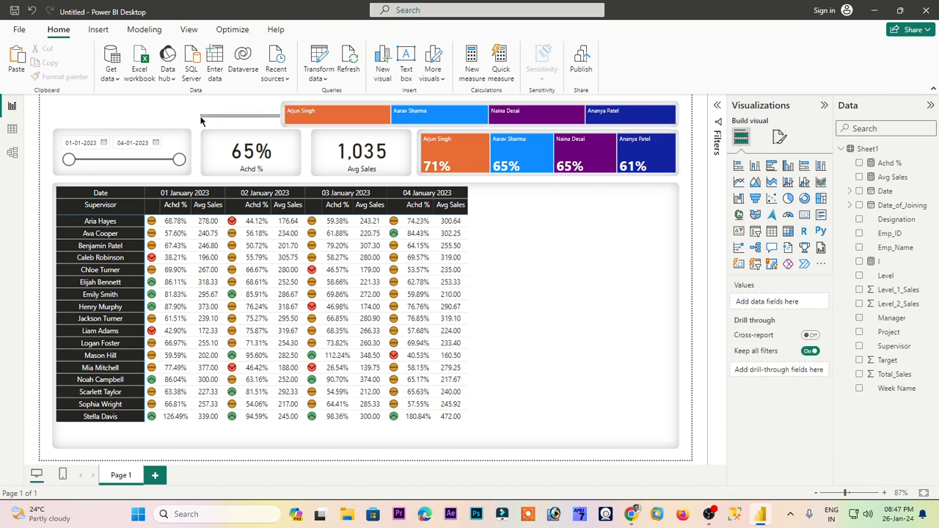
{"action": "left_click", "coordinate": [283, 119]}
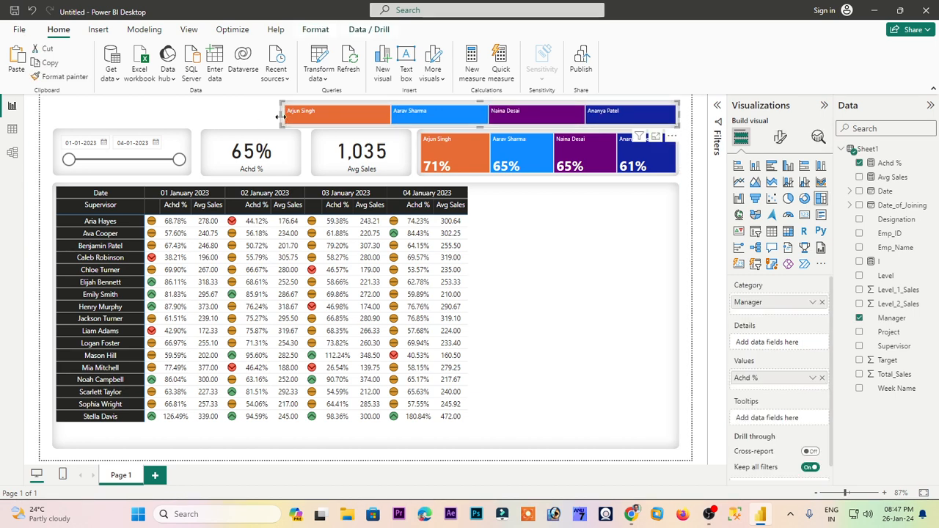
{"action": "left_click_drag", "start_coordinate": [283, 119], "coordinate": [203, 115]}
{"action": "left_click", "coordinate": [178, 113]}
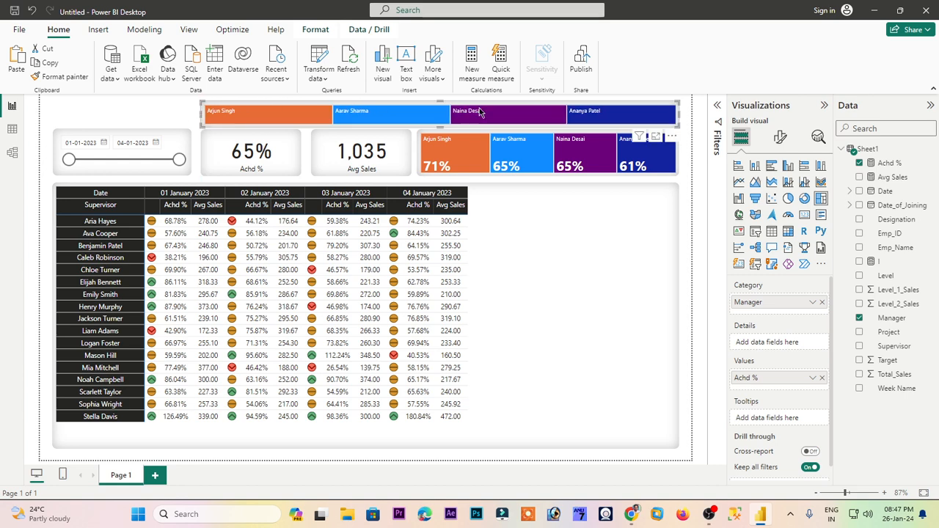
- Nudge the copied treemap strip up slightly and clear the manager selection made in it
{"action": "left_click", "coordinate": [483, 110]}
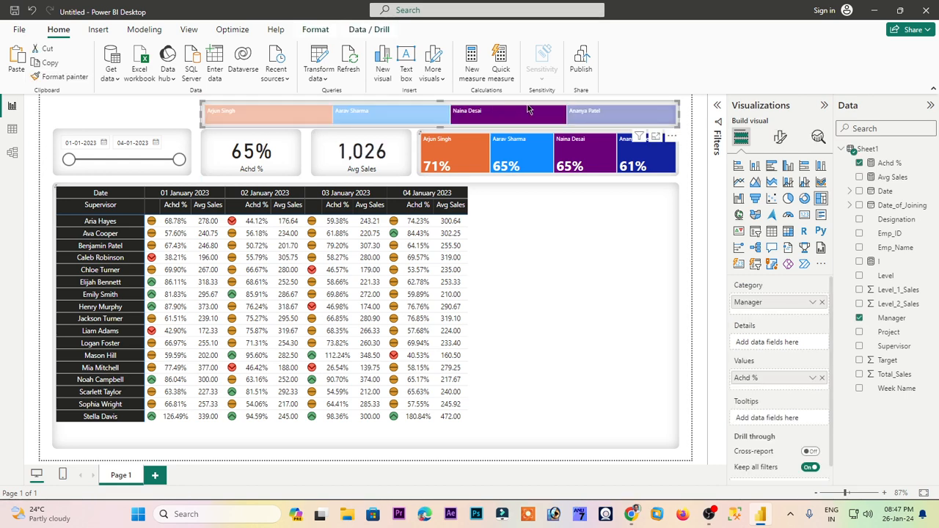
{"action": "key", "text": "Up"}
{"action": "key", "text": "Up"}
{"action": "key", "text": "Up"}
{"action": "key", "text": "Up"}
{"action": "key", "text": "Up"}
{"action": "key", "text": "Up"}
{"action": "key", "text": "Up"}
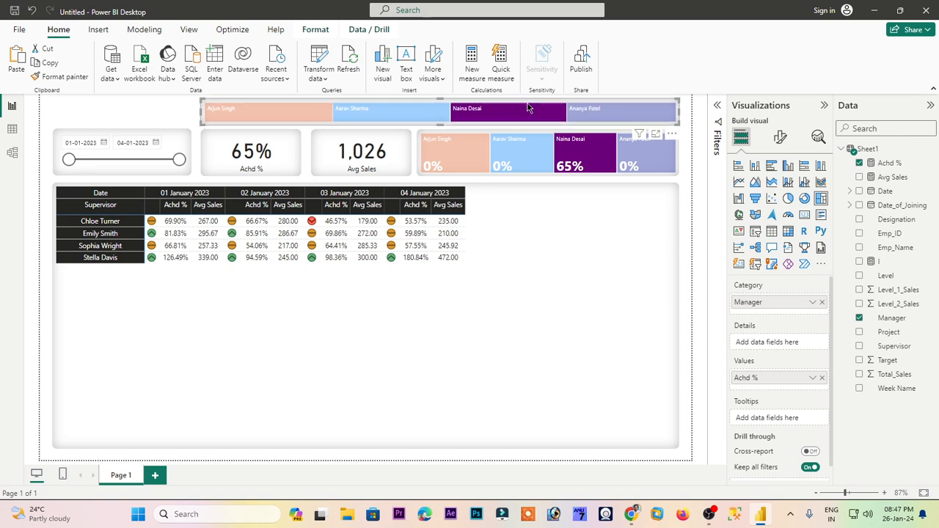
{"action": "left_click", "coordinate": [163, 113]}
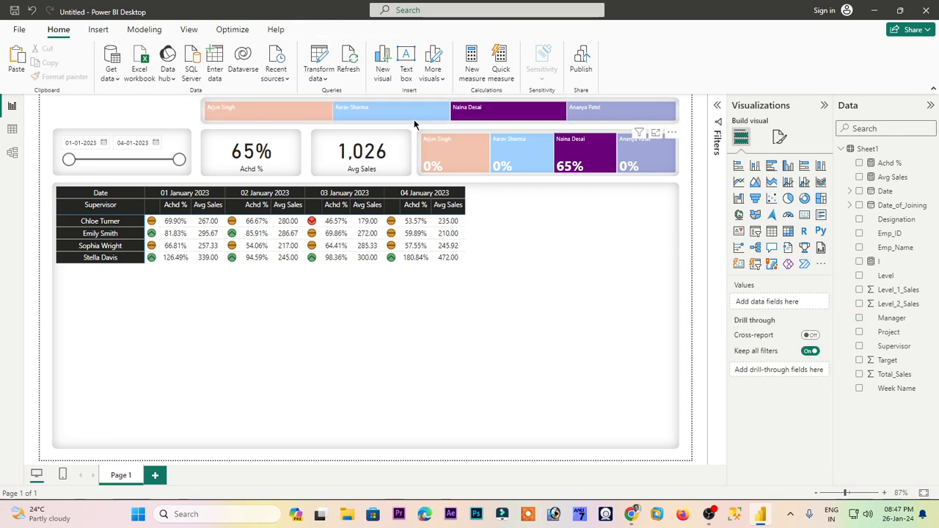
{"action": "left_click", "coordinate": [517, 114]}
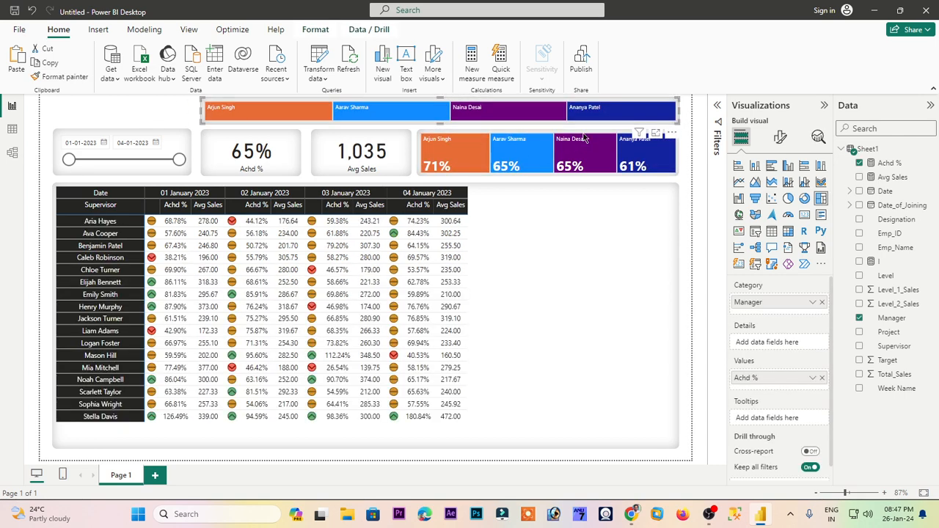
- Replace Manager with Project as the upper treemap's category and turn off its data labels
{"action": "left_click", "coordinate": [821, 302]}
{"action": "left_click_drag", "start_coordinate": [888, 332], "coordinate": [792, 303]}
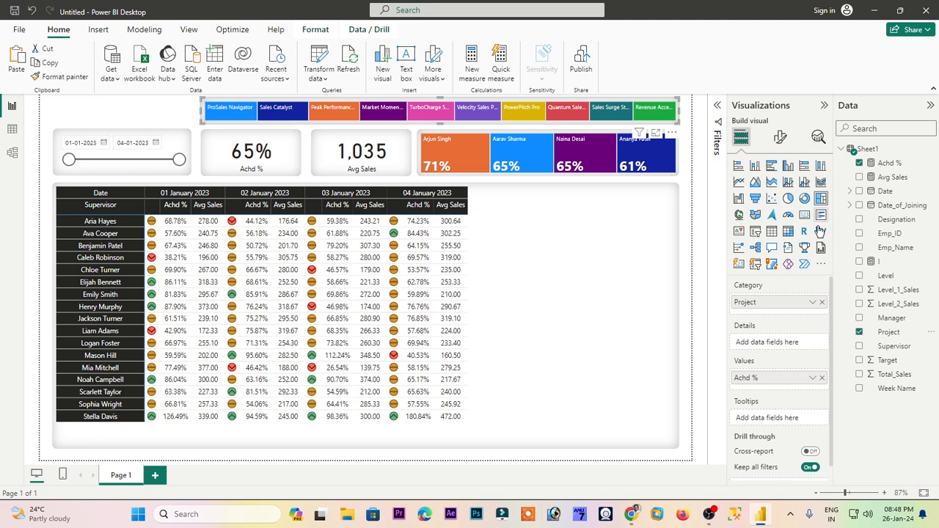
{"action": "left_click", "coordinate": [780, 137]}
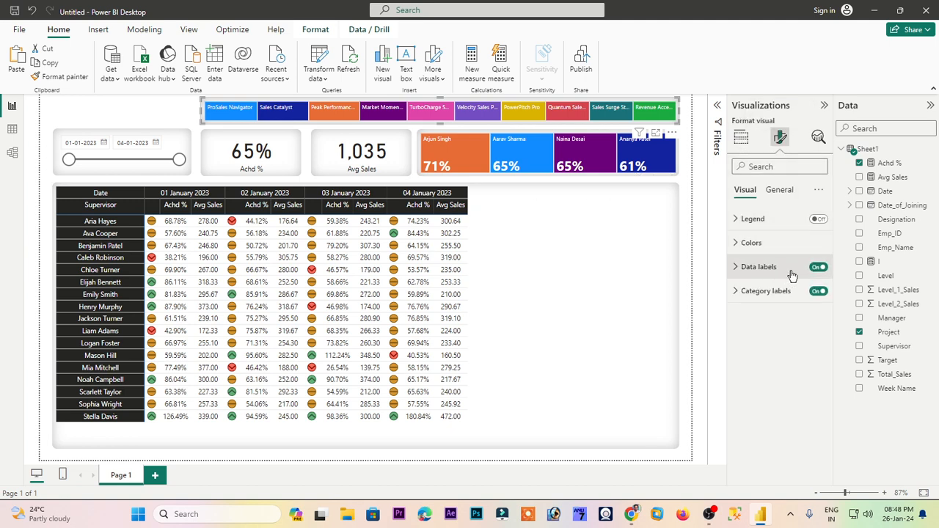
{"action": "left_click", "coordinate": [816, 268]}
- Set the project treemap's category label font size to 9
{"action": "left_click", "coordinate": [767, 292]}
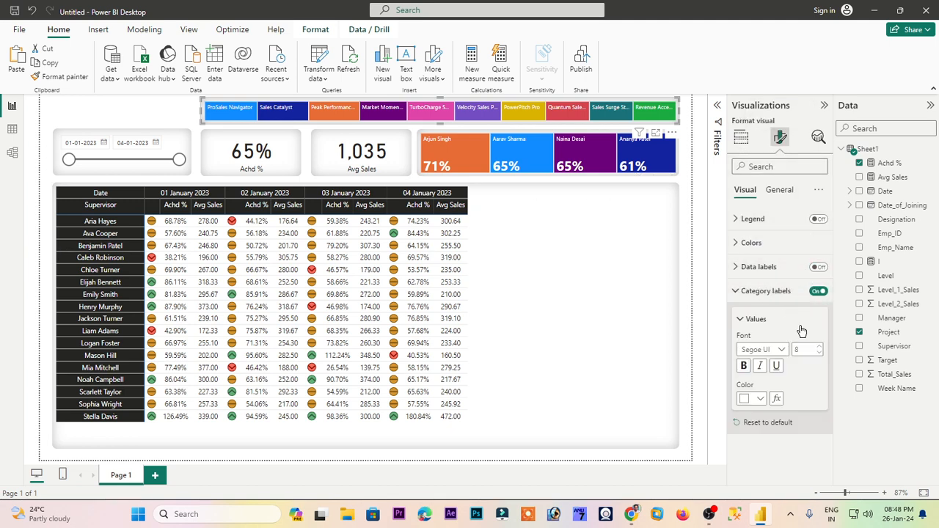
{"action": "left_click", "coordinate": [818, 354]}
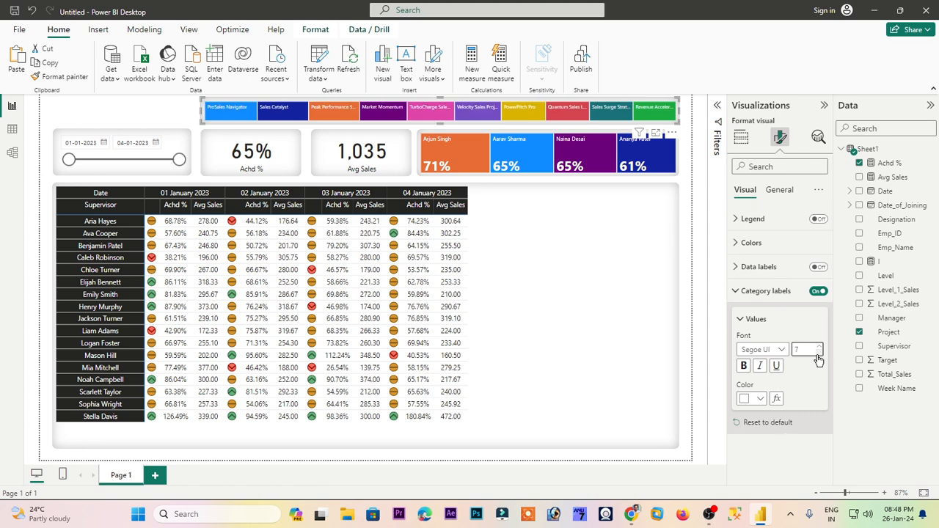
{"action": "left_click", "coordinate": [819, 346]}
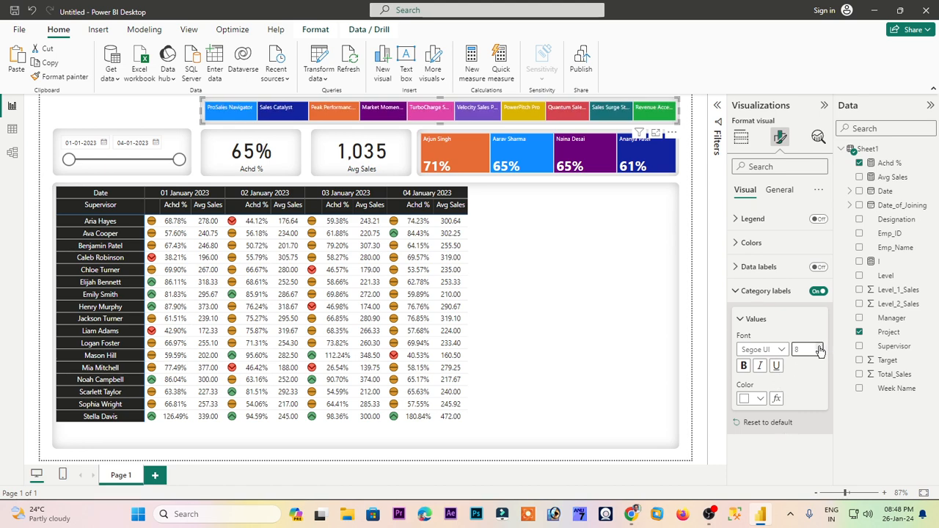
{"action": "left_click", "coordinate": [819, 346]}
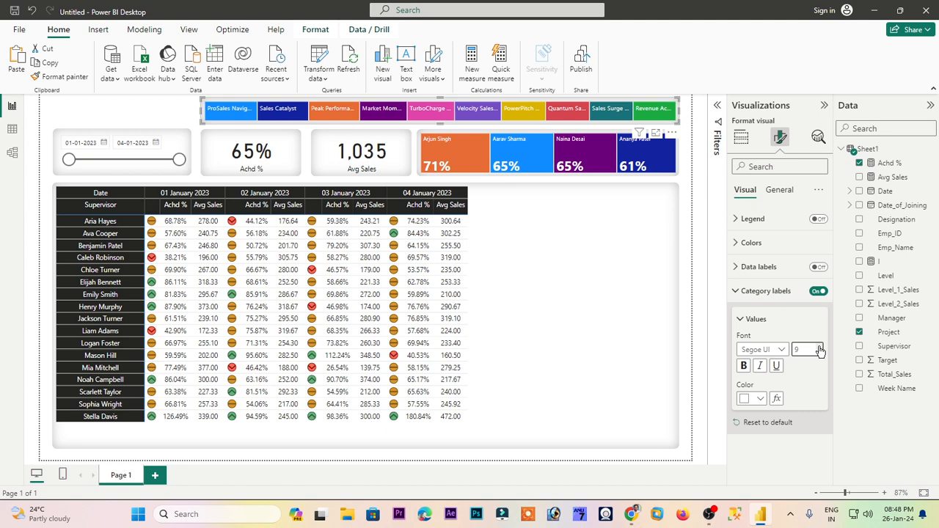
{"action": "left_click", "coordinate": [270, 124]}
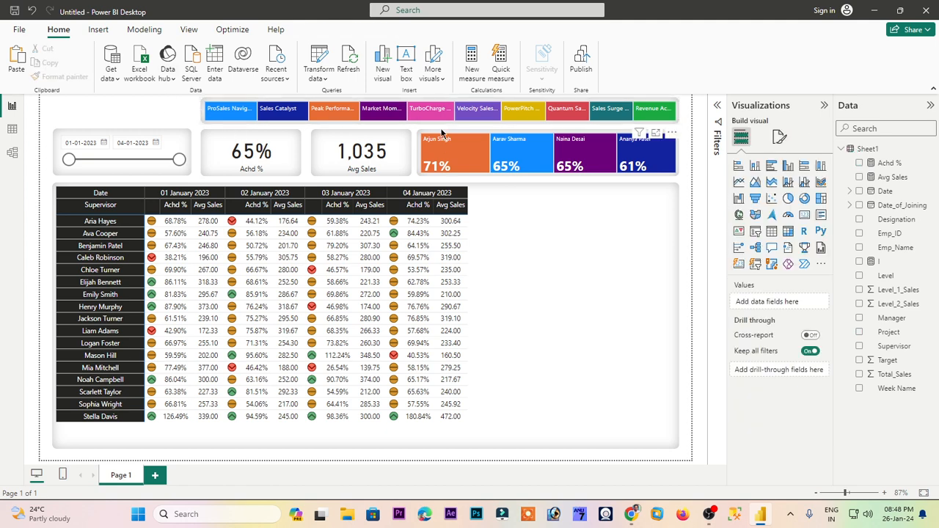
- Cross-filter the page by individual supervisors in the matrix to examine how the cards and treemaps respond, and clear the selection
{"action": "left_click", "coordinate": [122, 276]}
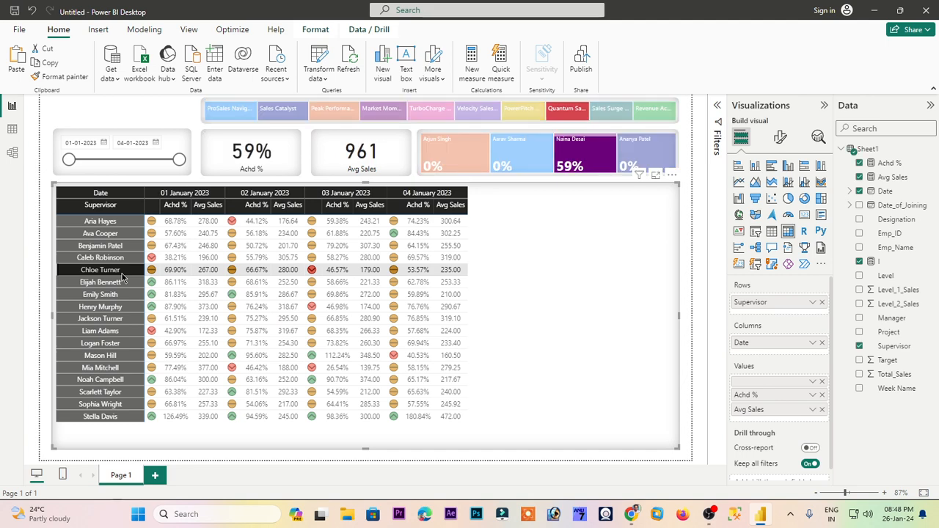
{"action": "left_click", "coordinate": [113, 286]}
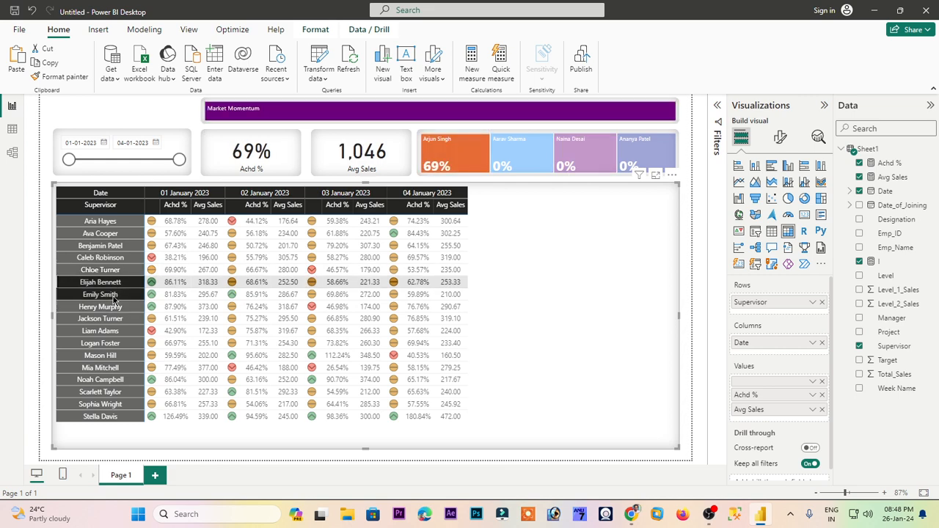
{"action": "left_click", "coordinate": [114, 301]}
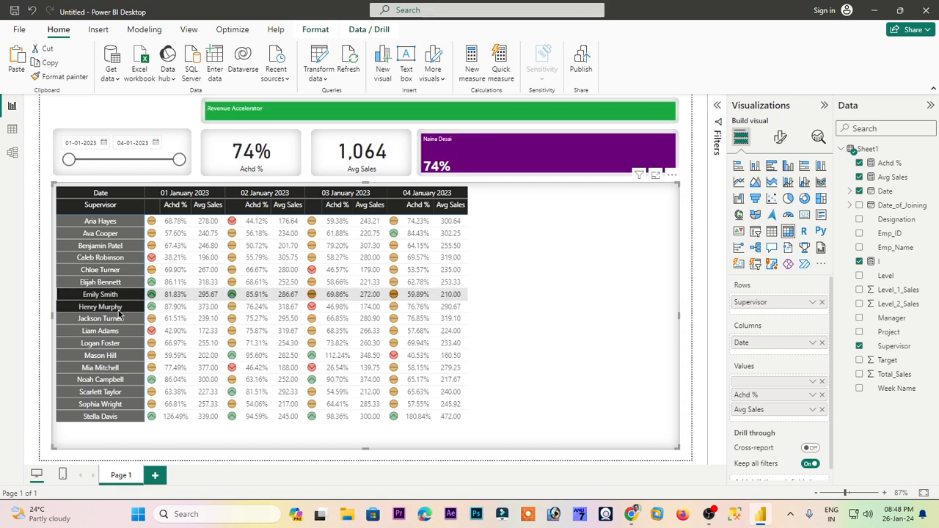
{"action": "left_click", "coordinate": [117, 308]}
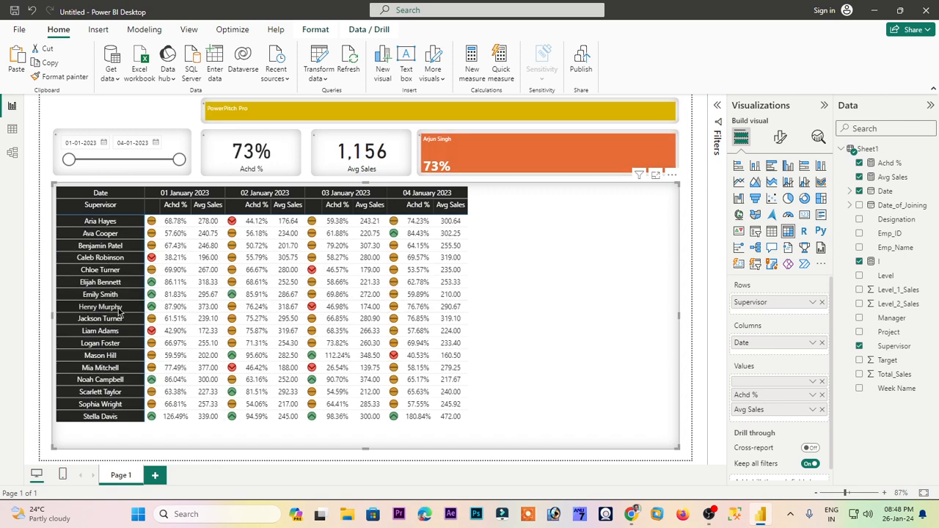
{"action": "left_click", "coordinate": [111, 235]}
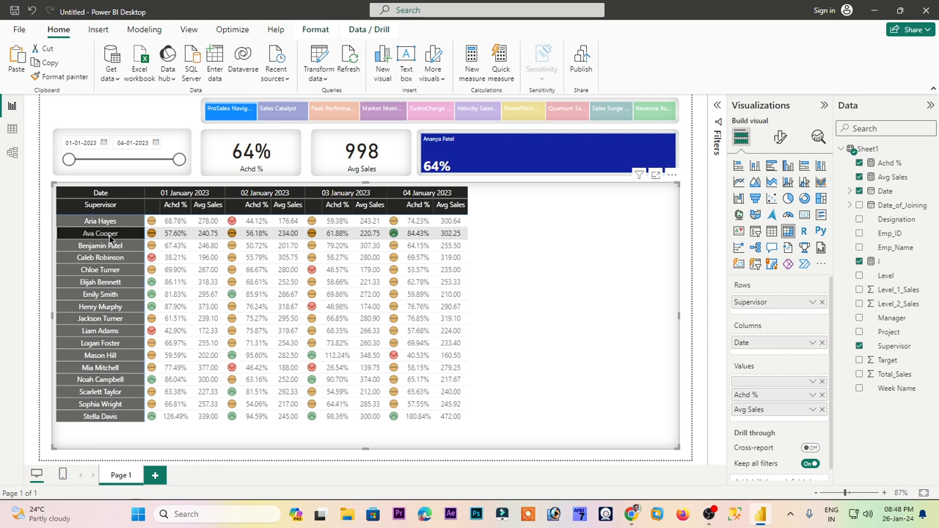
{"action": "left_click", "coordinate": [110, 238]}
{"action": "left_click", "coordinate": [109, 260]}
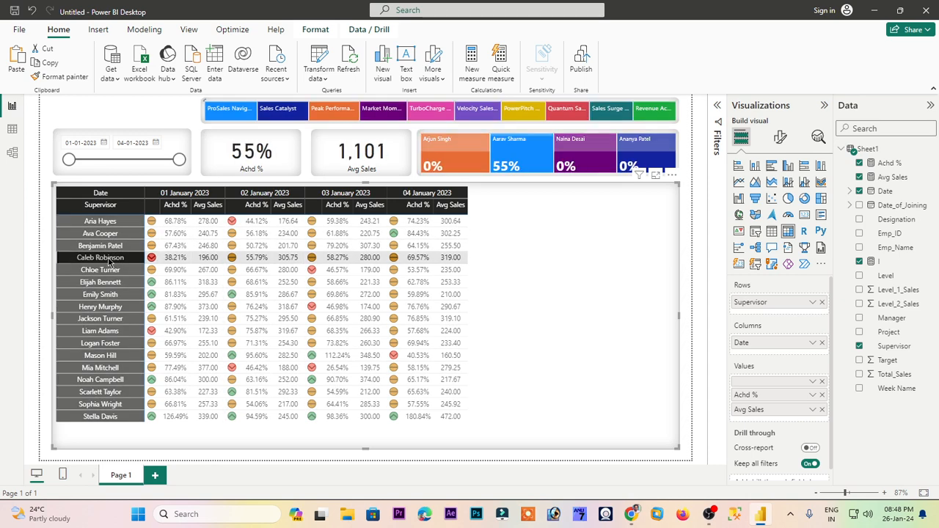
{"action": "left_click", "coordinate": [109, 259]}
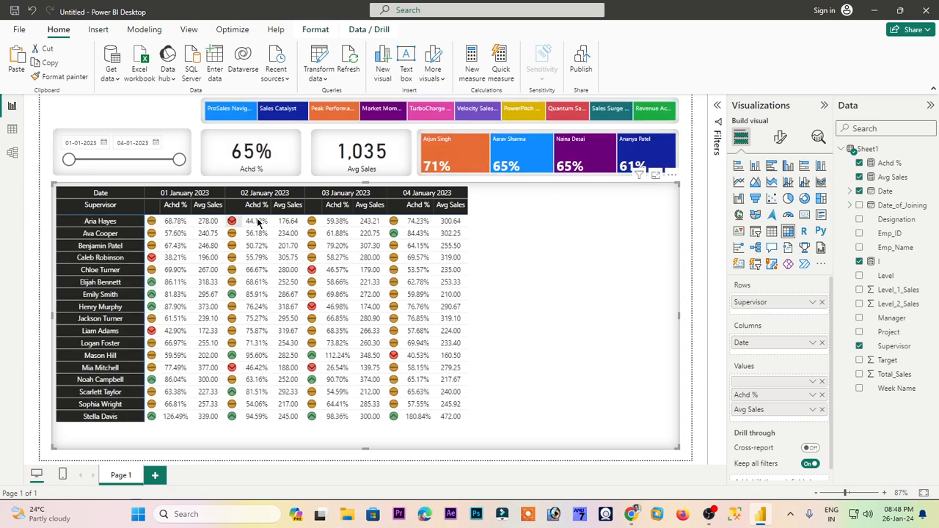
- Convert the project treemap to a stacked bar chart with Total_Sales on the Y-axis and the count of Project on the X-axis
{"action": "left_click", "coordinate": [548, 100]}
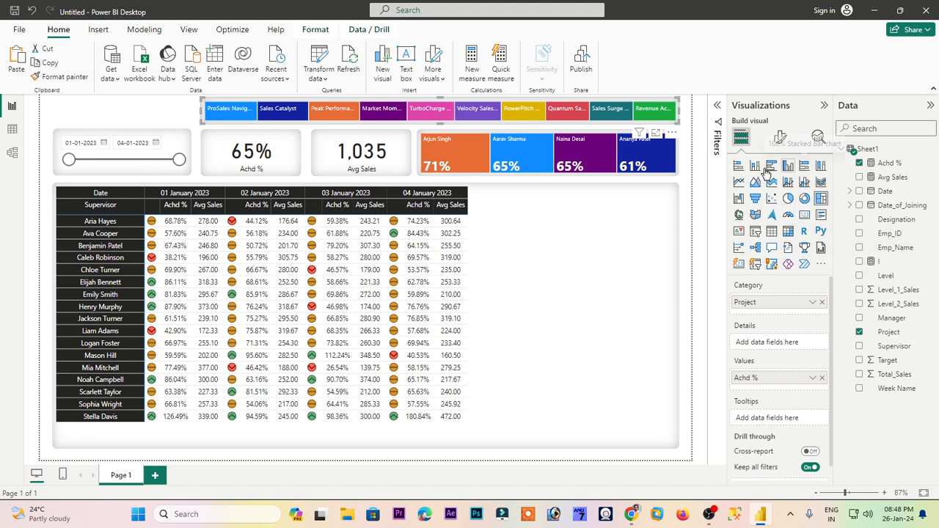
{"action": "left_click", "coordinate": [742, 170]}
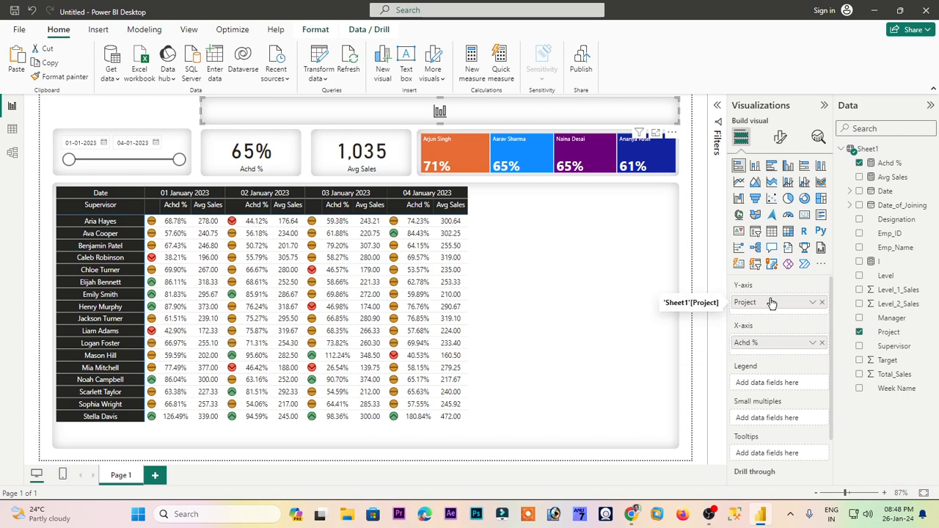
{"action": "left_click", "coordinate": [821, 343]}
{"action": "left_click_drag", "start_coordinate": [763, 301], "coordinate": [776, 337]}
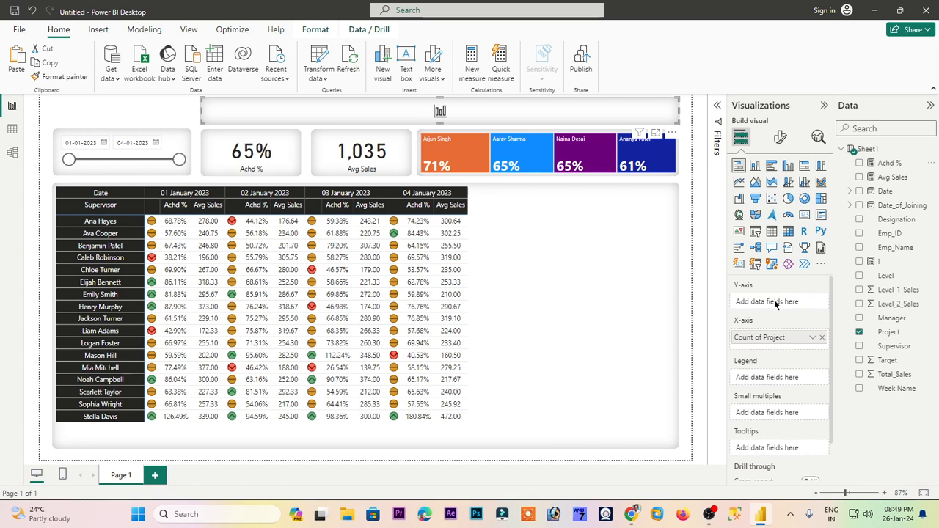
{"action": "left_click_drag", "start_coordinate": [884, 163], "coordinate": [788, 302]}
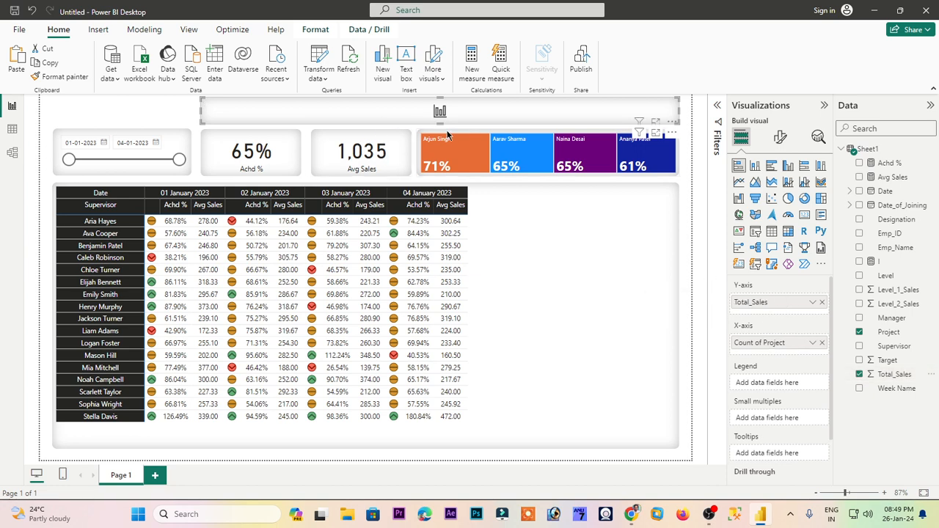
- Stretch the bar chart downward over the cards and swap its fields to Project on the Y-axis and Total_Sales on the X-axis
{"action": "left_click_drag", "start_coordinate": [440, 125], "coordinate": [454, 191]}
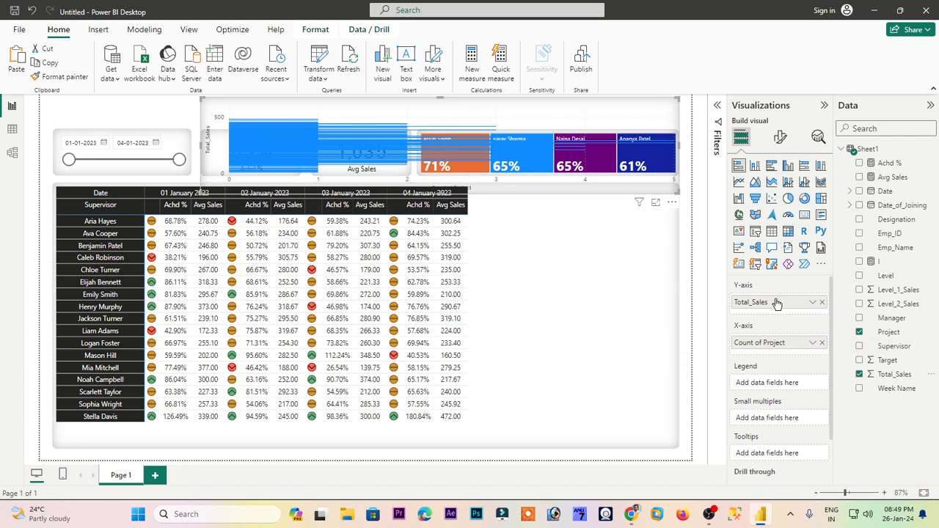
{"action": "mouse_move", "coordinate": [777, 303]}
{"action": "left_mouse_down"}
{"action": "mouse_move", "coordinate": [782, 351]}
{"action": "mouse_move", "coordinate": [770, 344]}
{"action": "mouse_move", "coordinate": [771, 306]}
{"action": "left_mouse_up"}
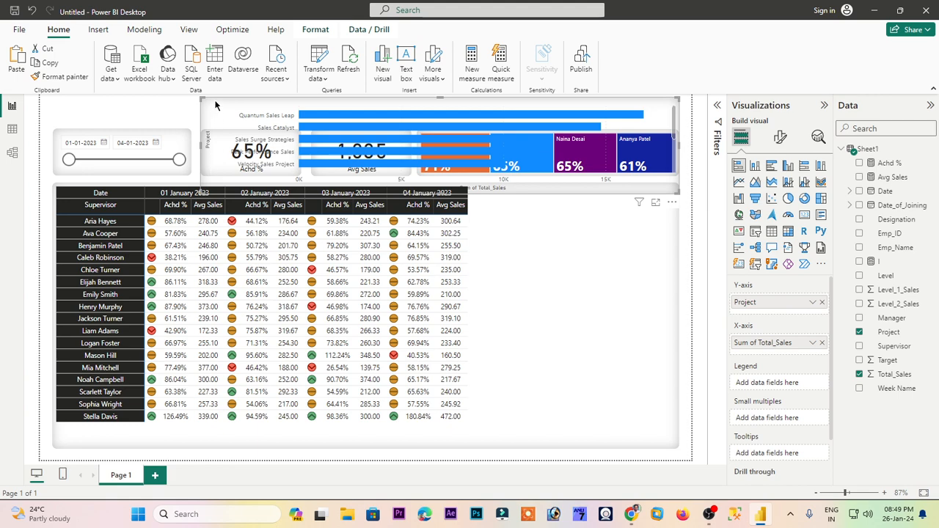
{"action": "left_click_drag", "start_coordinate": [203, 190], "coordinate": [205, 125]}
{"action": "key", "text": "ctrl+z"}
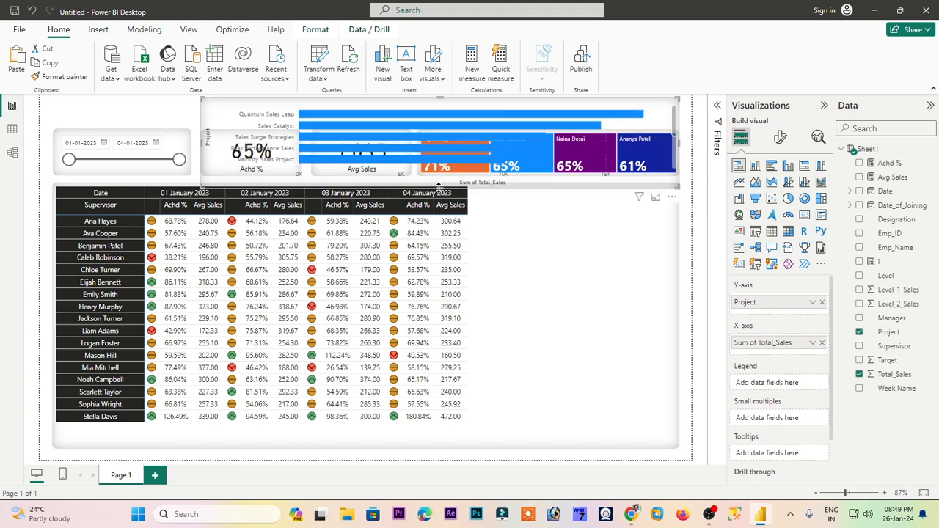
- Delete the project bar chart and shift the Date slicer, KPI cards and manager treemap together slightly upward
{"action": "left_click_drag", "start_coordinate": [441, 187], "coordinate": [474, 129]}
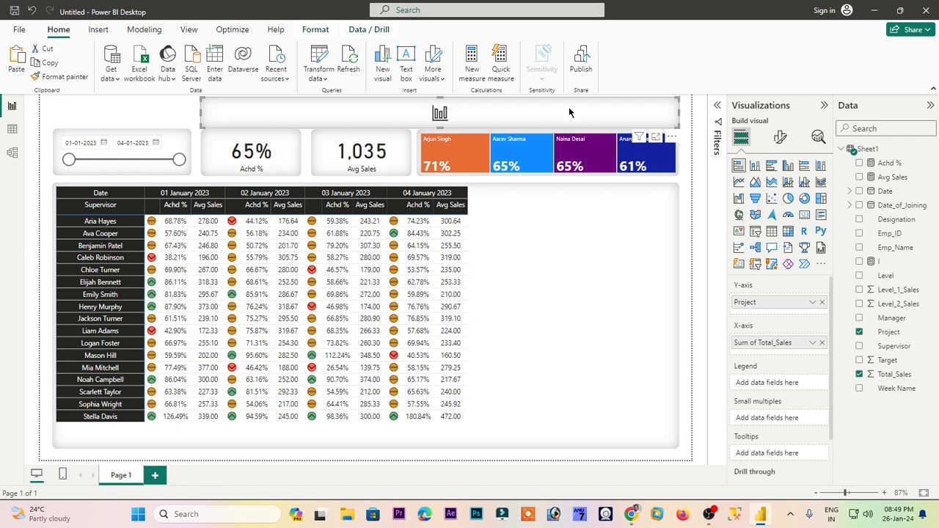
{"action": "key", "text": "Delete"}
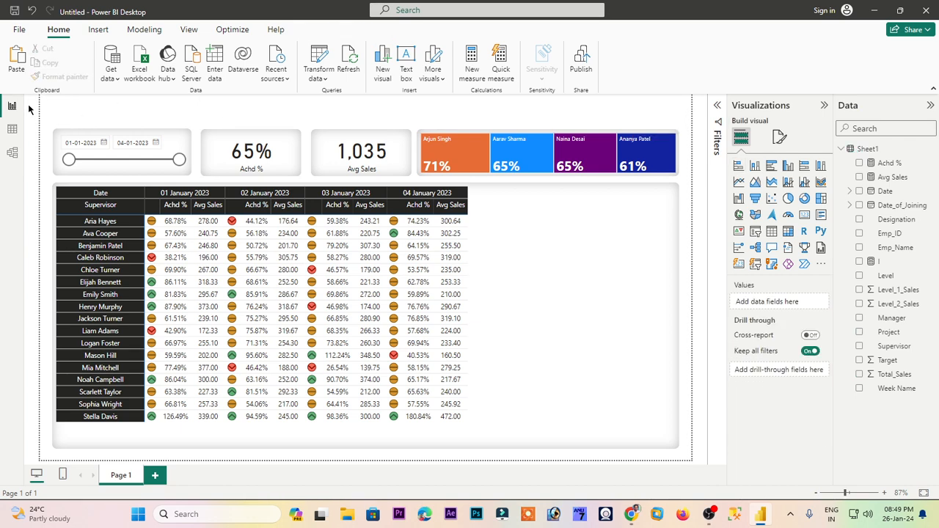
{"action": "left_click_drag", "start_coordinate": [46, 111], "coordinate": [691, 192]}
{"action": "left_click_drag", "start_coordinate": [536, 153], "coordinate": [577, 120]}
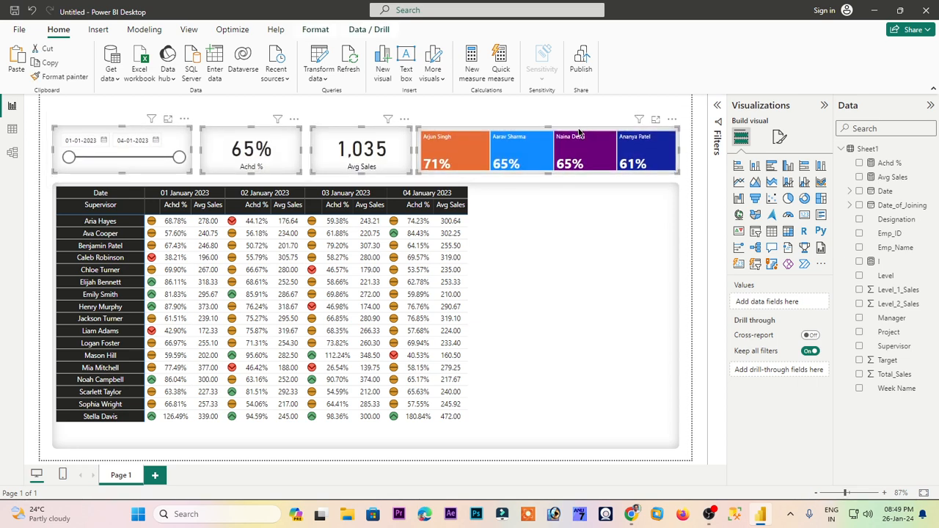
{"action": "left_click", "coordinate": [507, 119]}
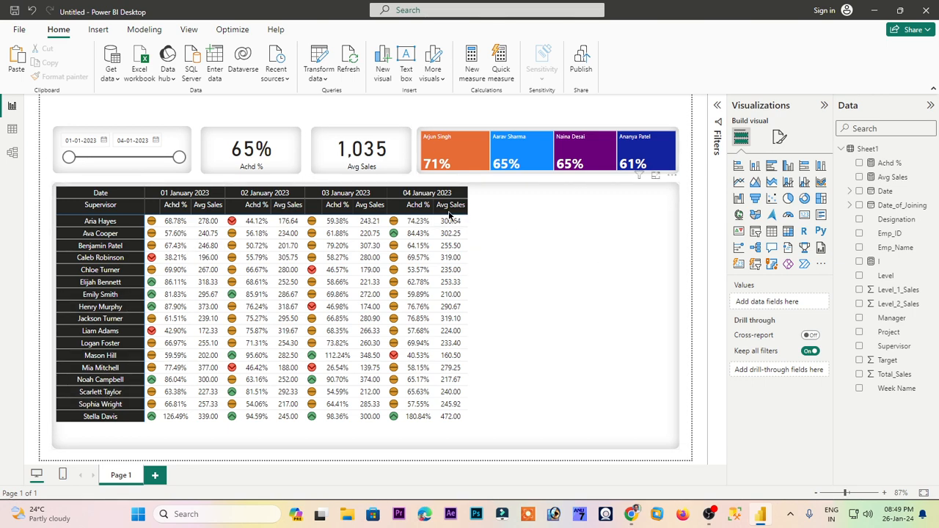
{"action": "left_click", "coordinate": [560, 233]}
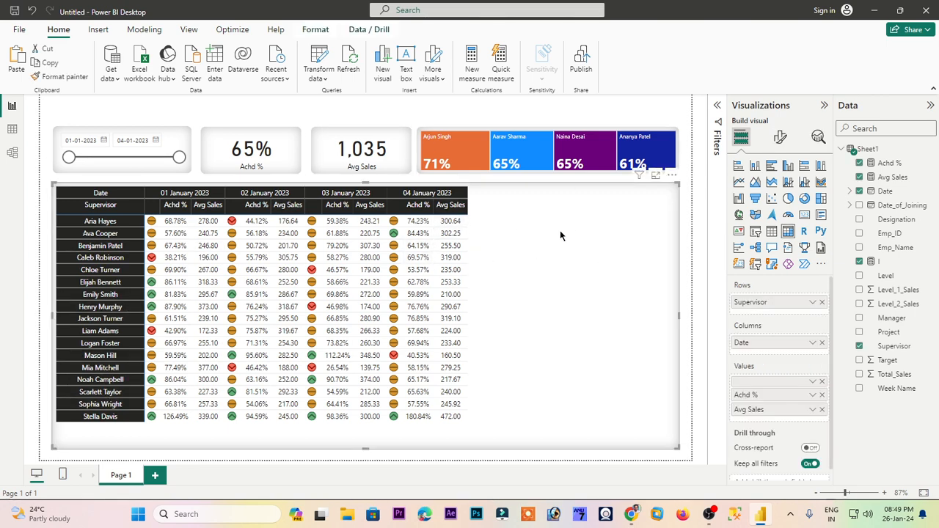
{"action": "left_click", "coordinate": [824, 105]}
{"action": "left_click", "coordinate": [930, 105]}
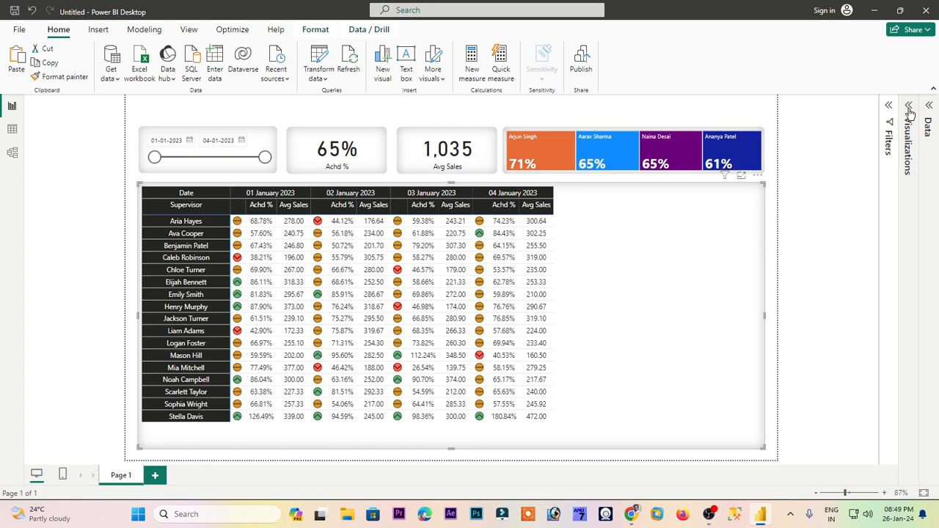
{"action": "left_click", "coordinate": [908, 139]}
{"action": "left_click", "coordinate": [927, 138]}
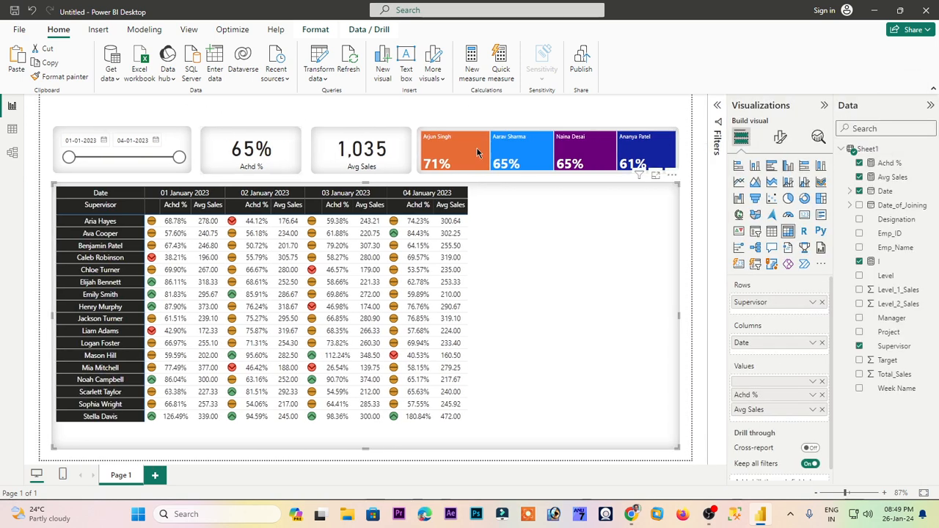
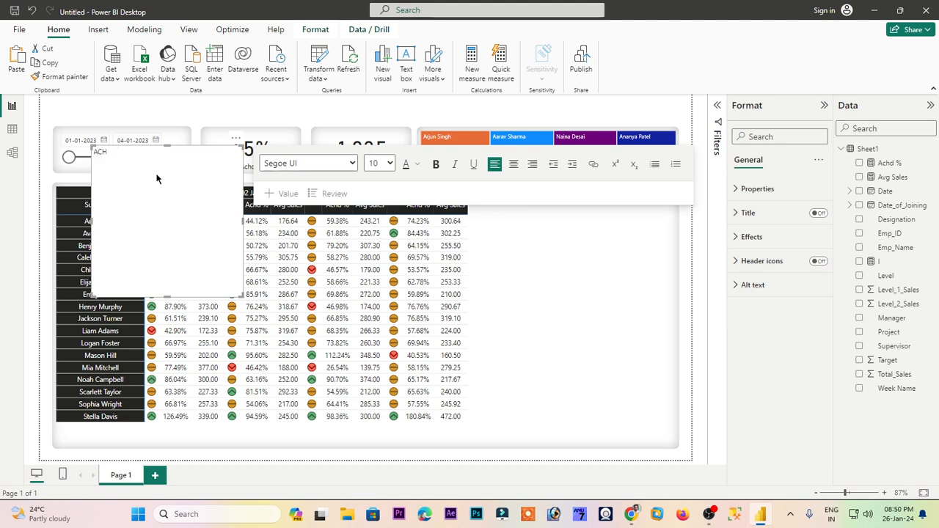
- Replace the text box's draft text with SALES BY SUPERVISOR and shorten the box to a narrow title strip
{"action": "key", "text": "BackSpace"}
{"action": "key", "text": "BackSpace"}
{"action": "key", "text": "BackSpace"}
{"action": "type", "text": "SALES BY SUPERVISOR"}
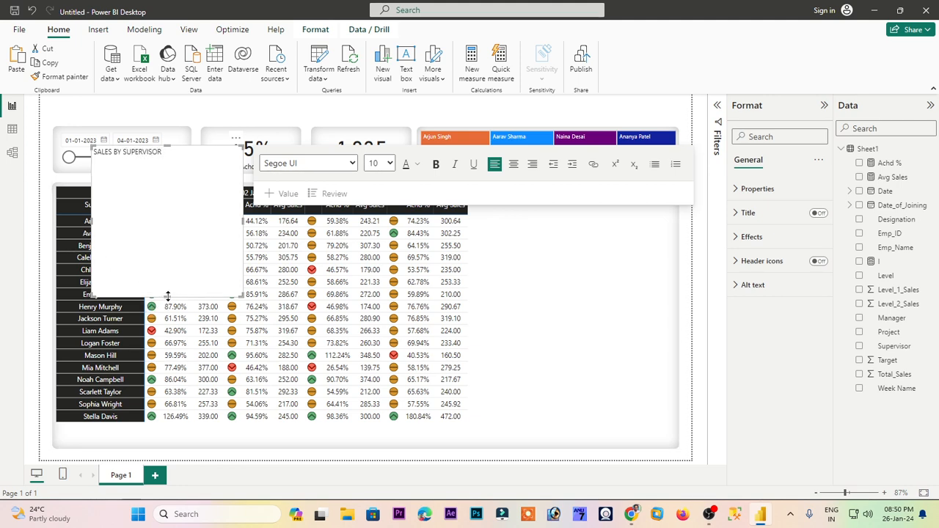
{"action": "left_click_drag", "start_coordinate": [168, 297], "coordinate": [168, 180]}
- Format the SALES BY SUPERVISOR title in DIN font at size 20 and widen its text box to fit on one line
{"action": "key", "text": "ctrl+a"}
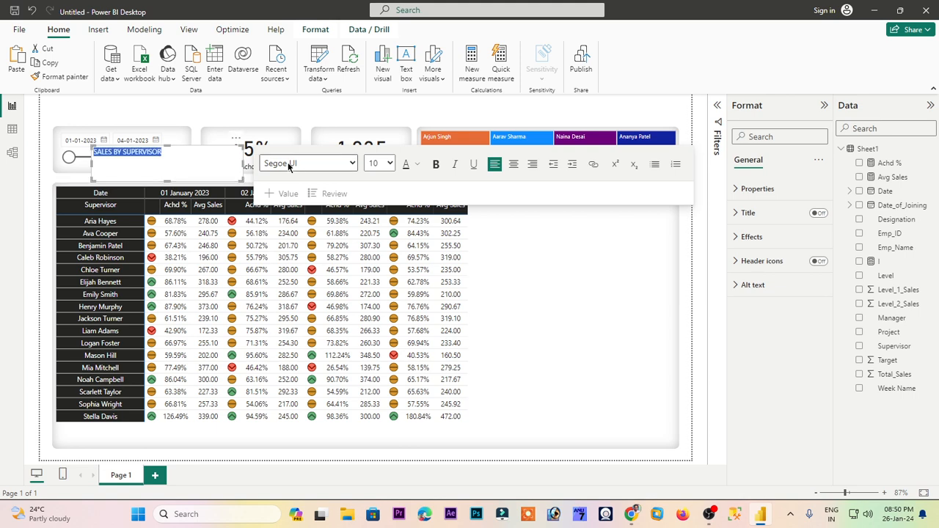
{"action": "left_click", "coordinate": [389, 164]}
{"action": "left_click", "coordinate": [383, 332]}
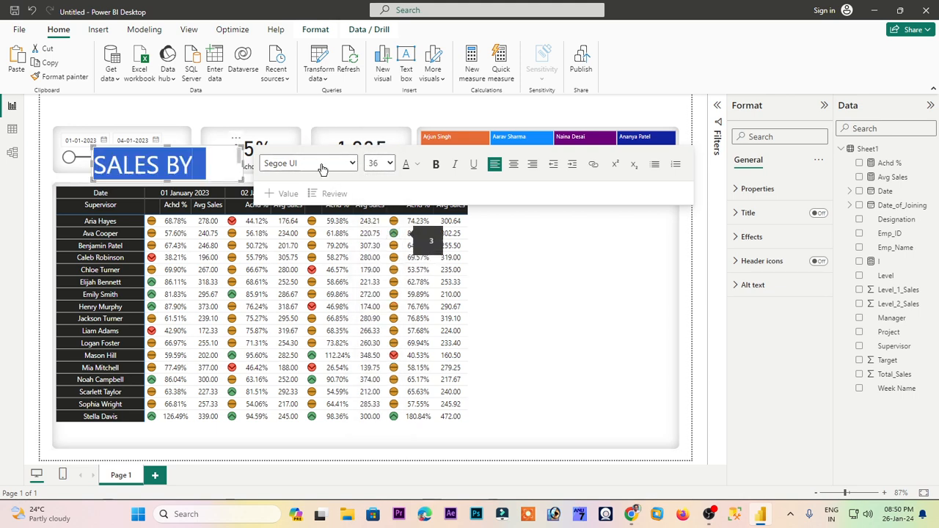
{"action": "left_click", "coordinate": [309, 162]}
{"action": "left_click", "coordinate": [290, 321]}
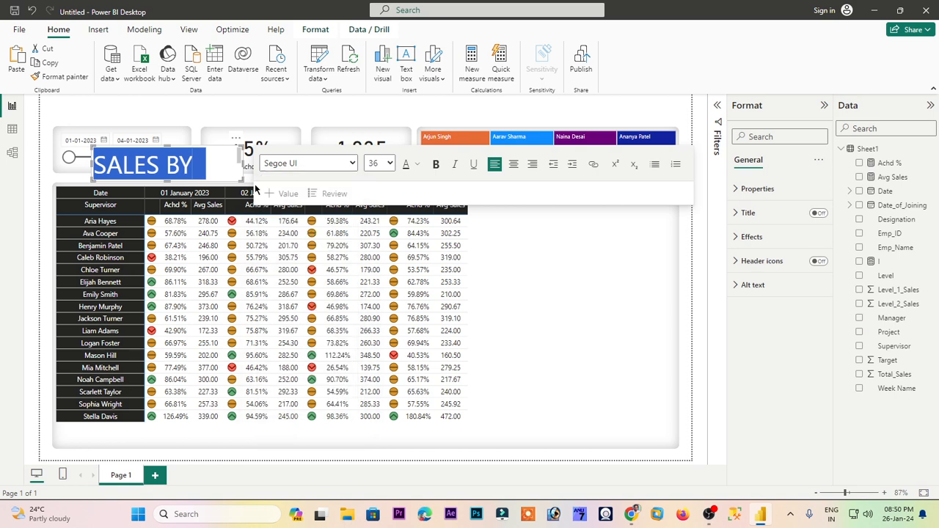
{"action": "left_click_drag", "start_coordinate": [242, 179], "coordinate": [384, 176]}
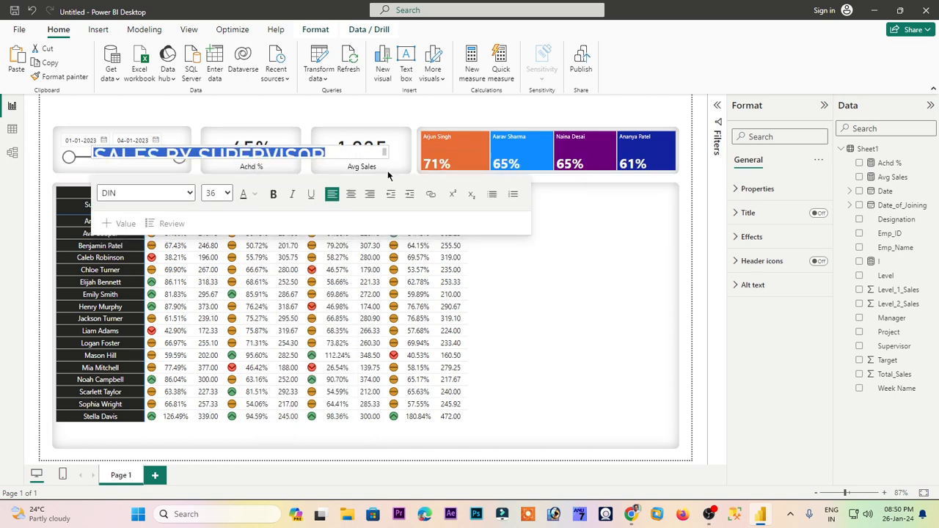
{"action": "left_click", "coordinate": [218, 208]}
{"action": "left_click", "coordinate": [211, 330]}
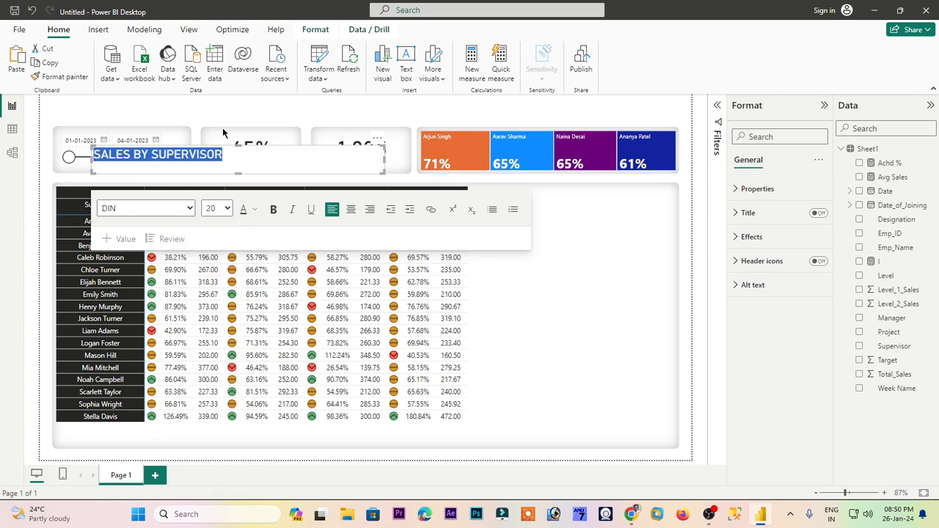
- Move the title text box above the Date slicer, aligned with its left edge, and set the title's font size to 32
{"action": "left_click_drag", "start_coordinate": [224, 179], "coordinate": [185, 127]}
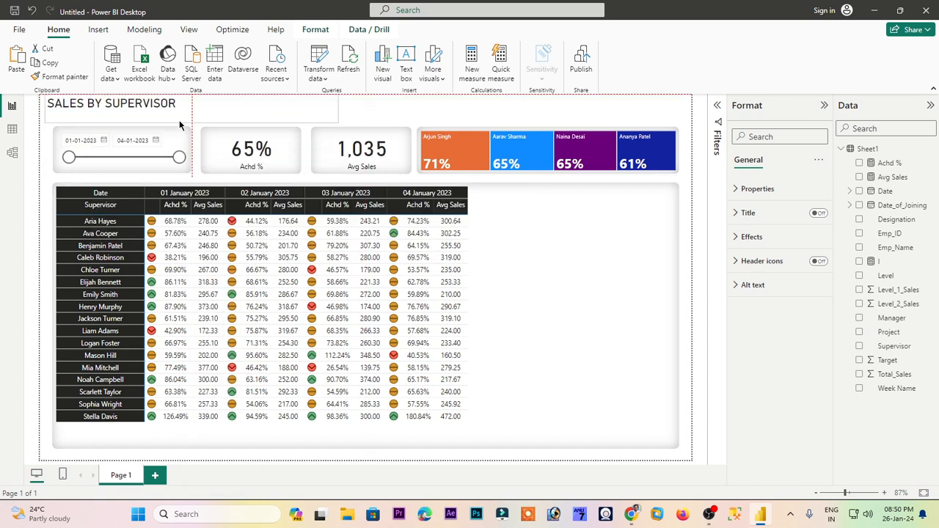
{"action": "left_click", "coordinate": [266, 119]}
{"action": "left_click", "coordinate": [199, 108]}
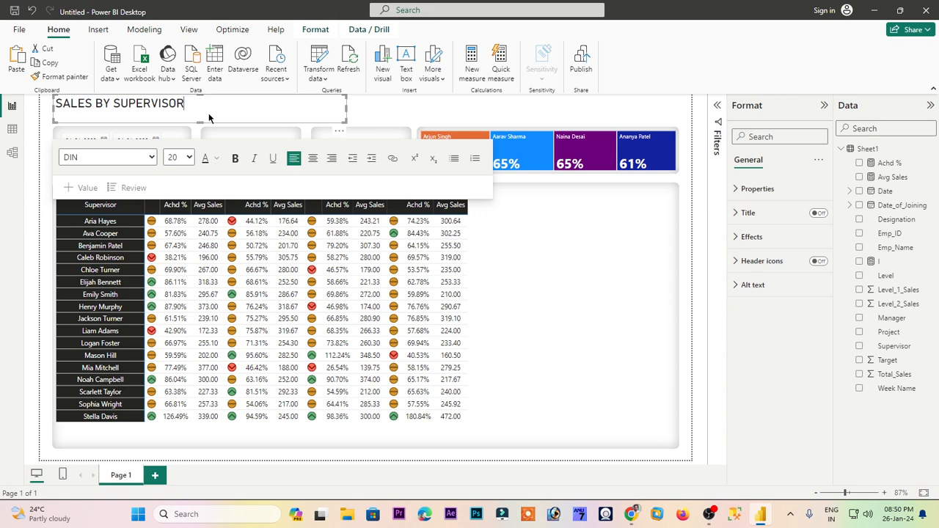
{"action": "key", "text": "ctrl+a"}
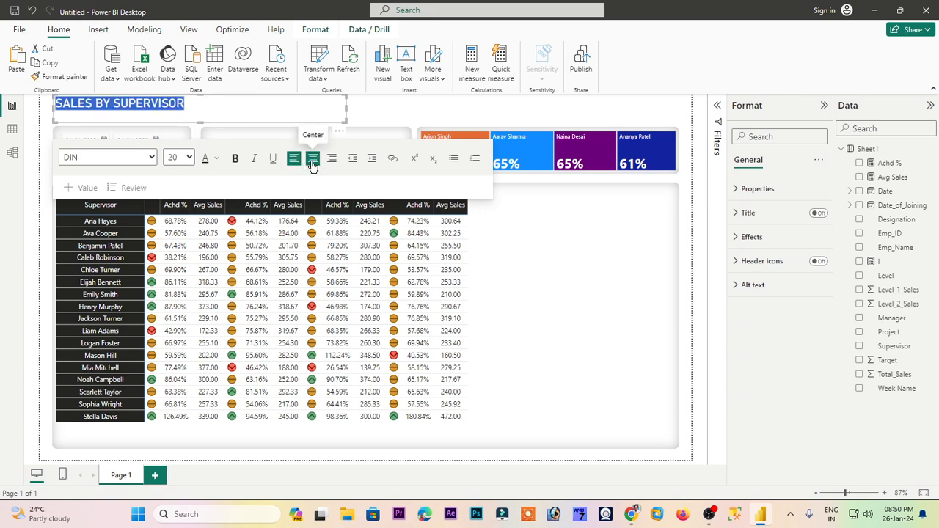
{"action": "left_click", "coordinate": [190, 158]}
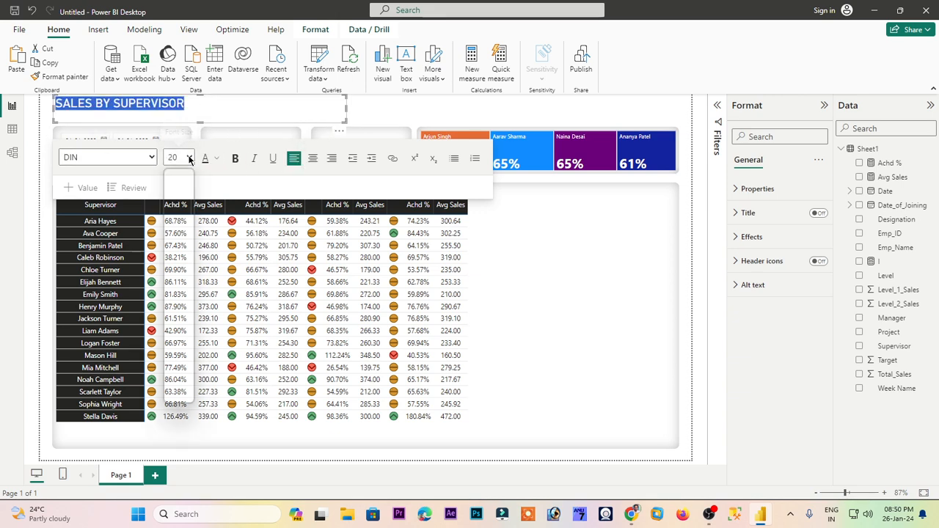
{"action": "left_click", "coordinate": [184, 308]}
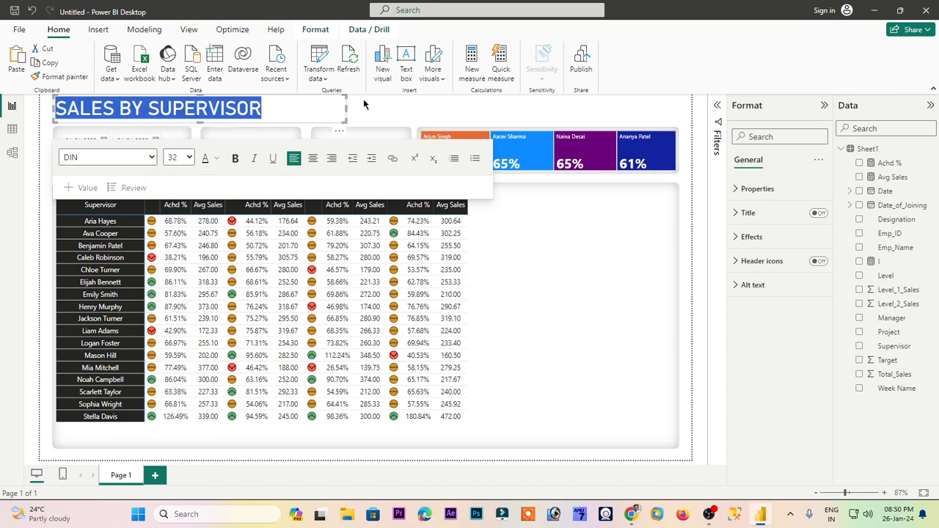
{"action": "left_click", "coordinate": [281, 109]}
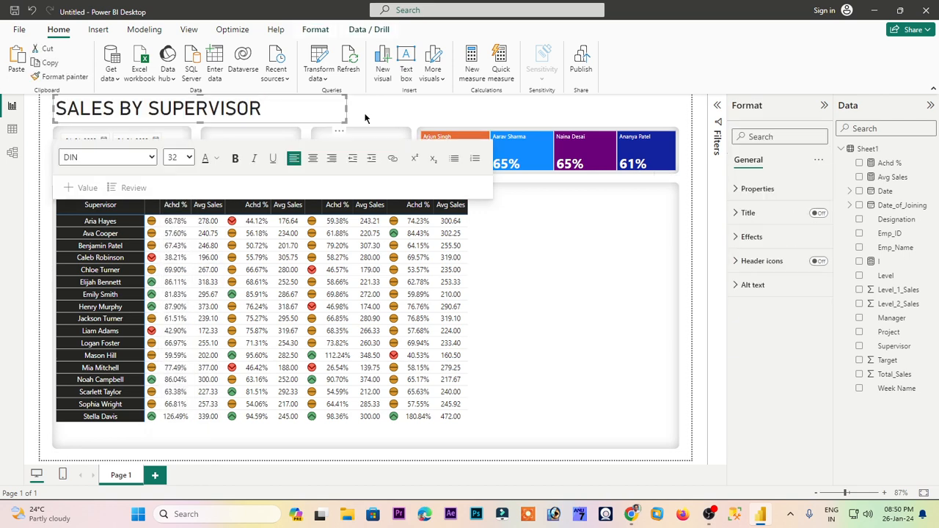
- Copy the Avg Sales card's shadowed formatting onto the title text box with Format painter
{"action": "left_click", "coordinate": [359, 138]}
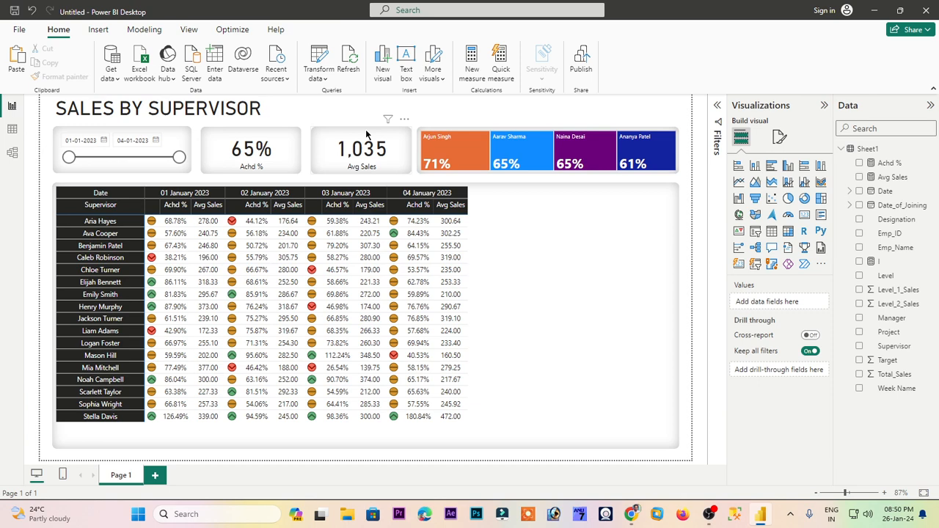
{"action": "left_click", "coordinate": [77, 79]}
{"action": "left_click", "coordinate": [265, 118]}
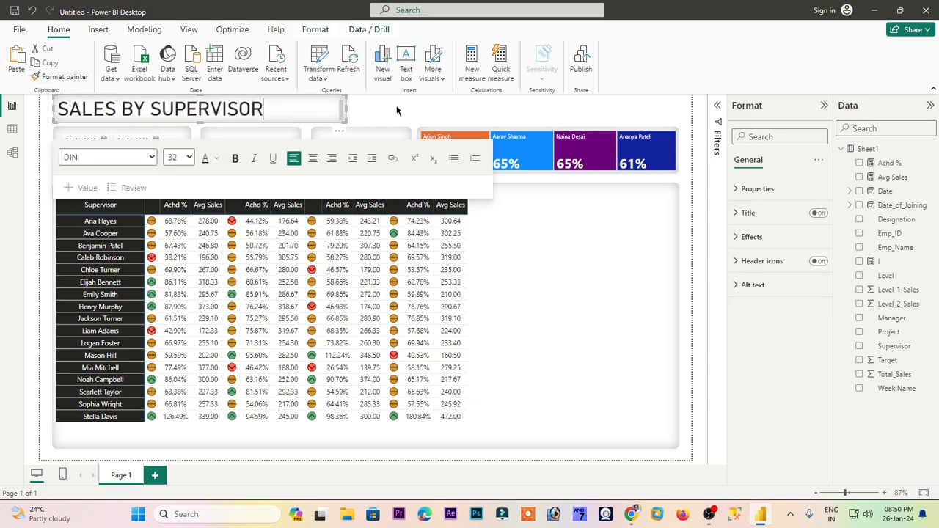
{"action": "left_click", "coordinate": [421, 104]}
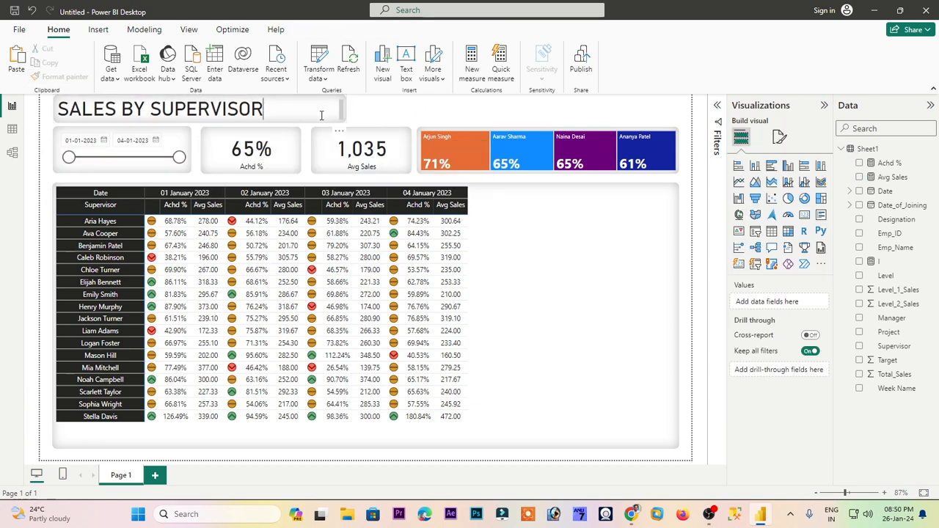
- Set the SALES BY SUPERVISOR title's font size to 28 and make it bold
{"action": "left_click", "coordinate": [322, 111]}
{"action": "left_click", "coordinate": [188, 157]}
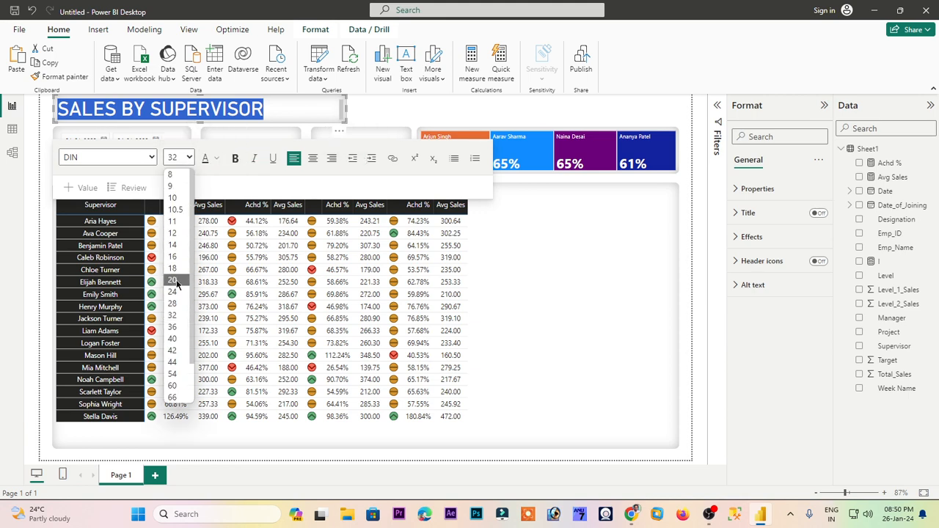
{"action": "left_click", "coordinate": [181, 307]}
{"action": "left_click", "coordinate": [389, 125]}
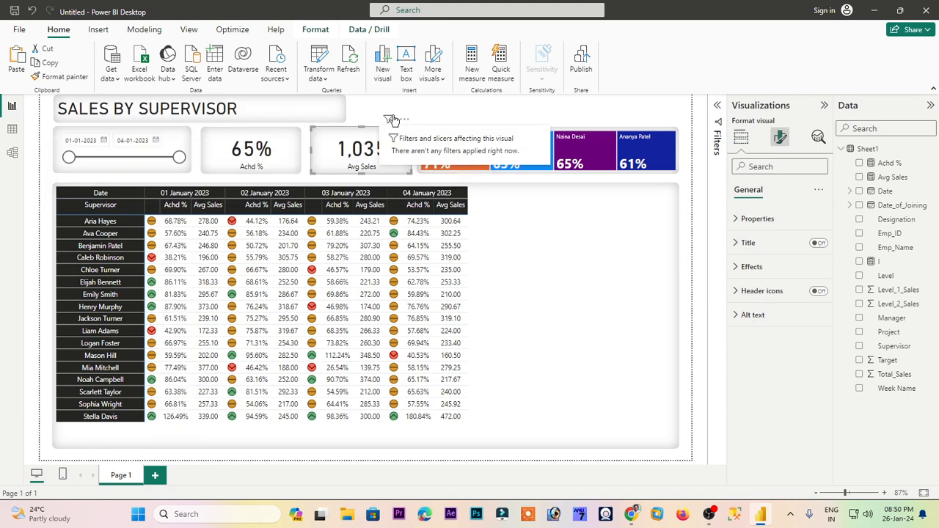
{"action": "triple_click", "coordinate": [257, 111]}
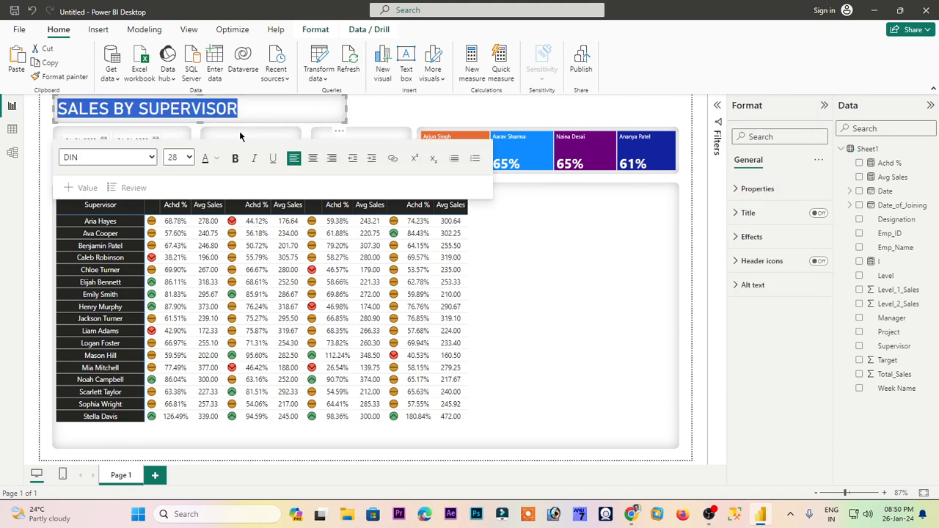
{"action": "left_click", "coordinate": [234, 158]}
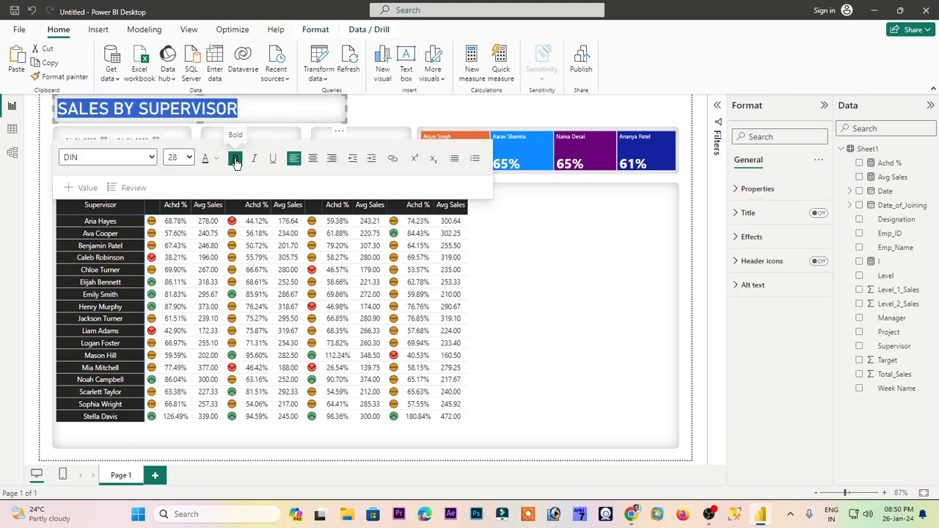
{"action": "left_click", "coordinate": [396, 110]}
- Narrow the title text box to fit its text and nudge it slightly into place above the Date slicer
{"action": "left_click", "coordinate": [345, 109]}
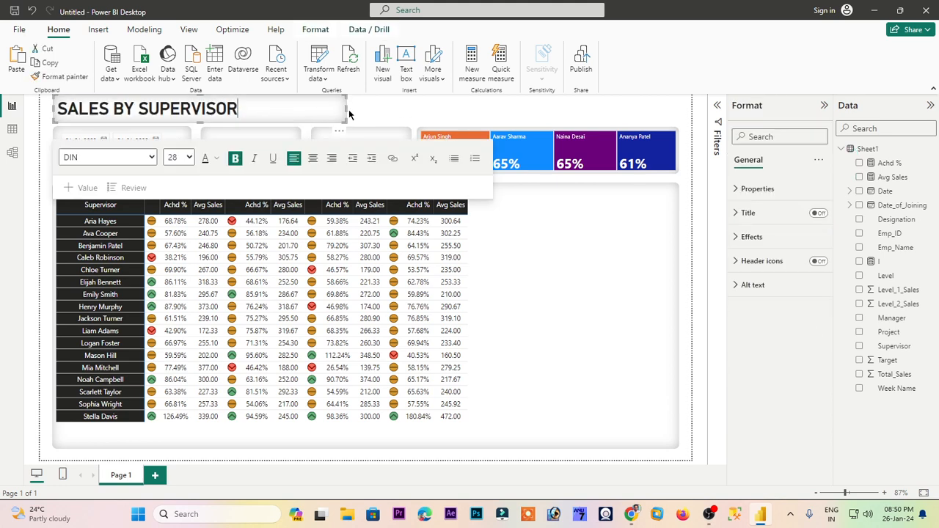
{"action": "left_click_drag", "start_coordinate": [346, 108], "coordinate": [251, 114]}
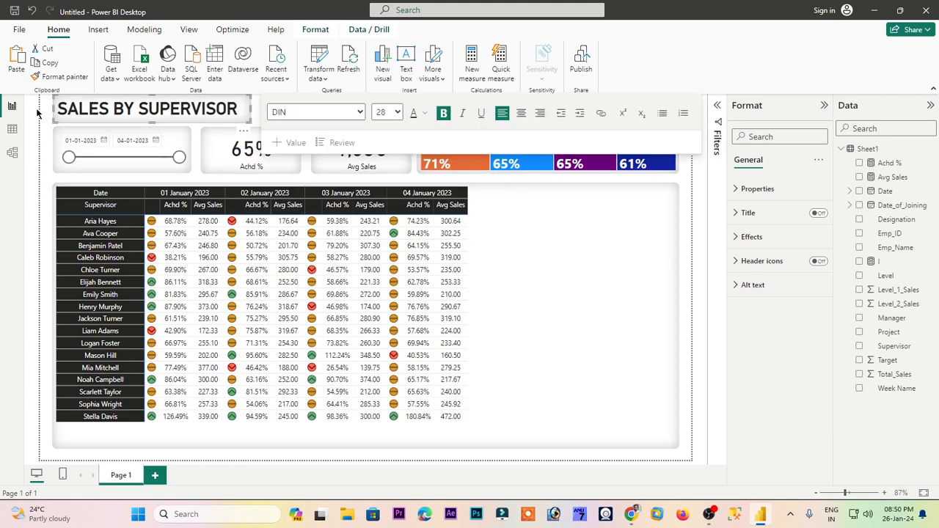
{"action": "left_click", "coordinate": [43, 108]}
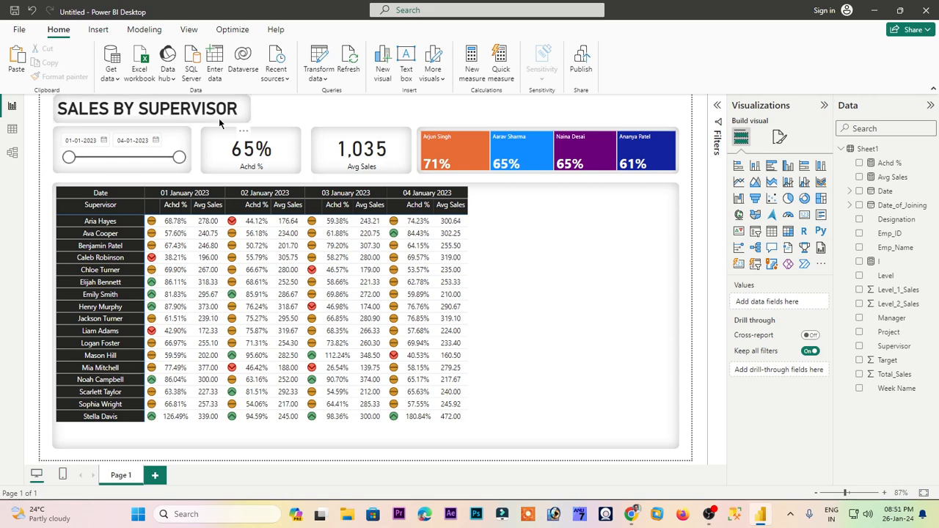
{"action": "left_click", "coordinate": [172, 127]}
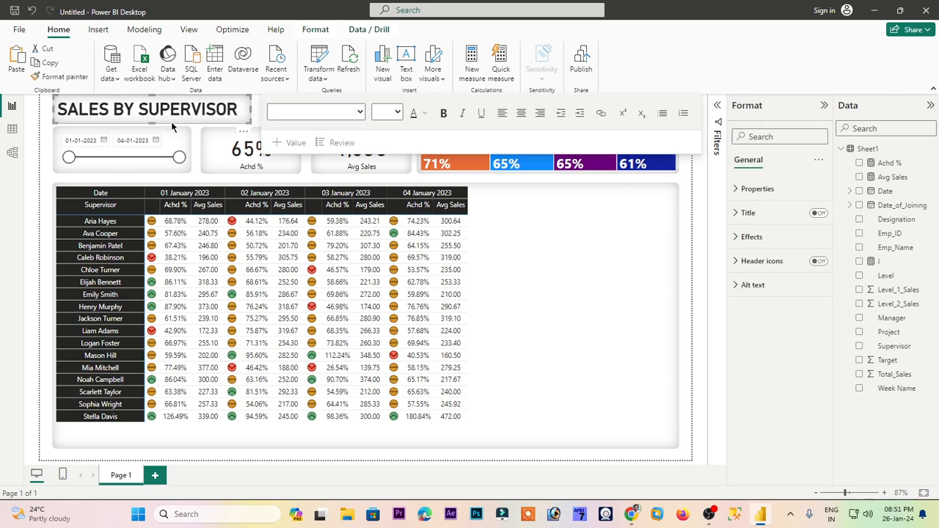
{"action": "left_click", "coordinate": [41, 153]}
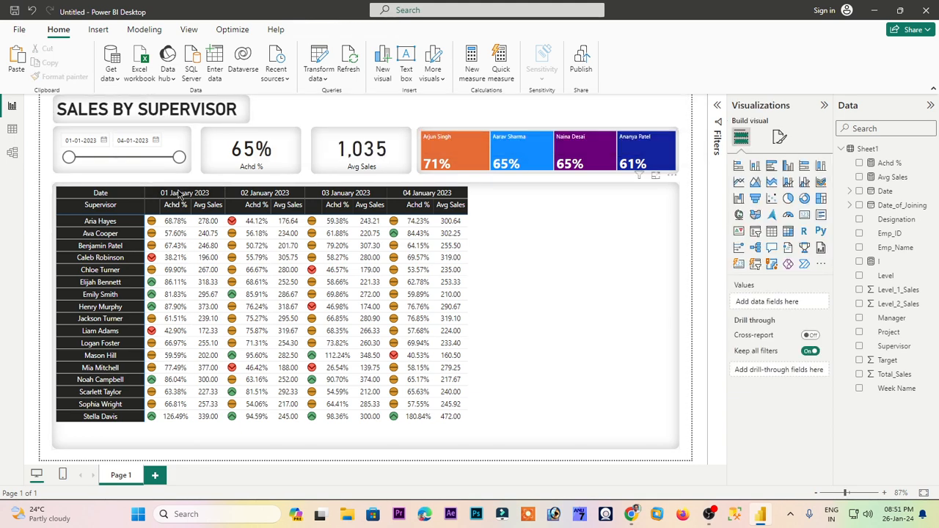
- Test the Date slicer by ending it at 03-01-2023, restoring 04-01-2023, and limiting both dates to 01-01-2023
{"action": "left_click_drag", "start_coordinate": [179, 158], "coordinate": [146, 164]}
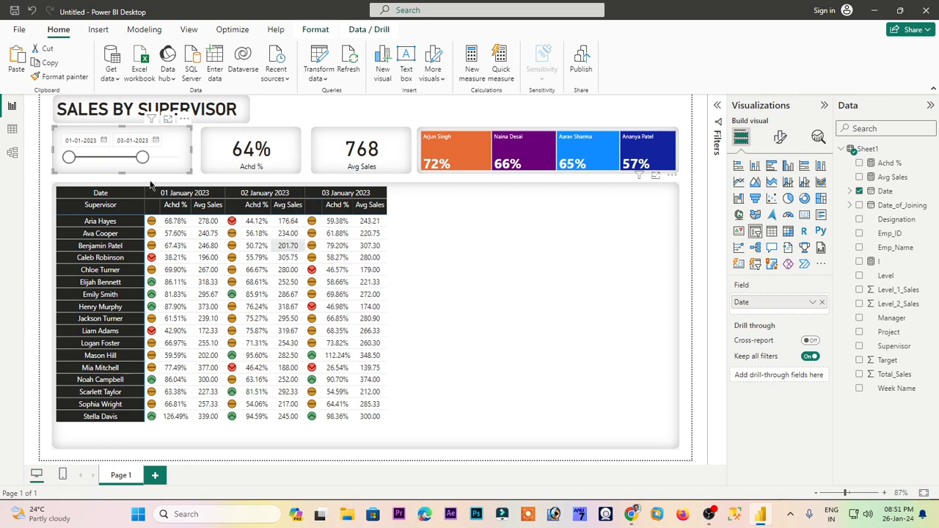
{"action": "left_click_drag", "start_coordinate": [141, 158], "coordinate": [179, 159]}
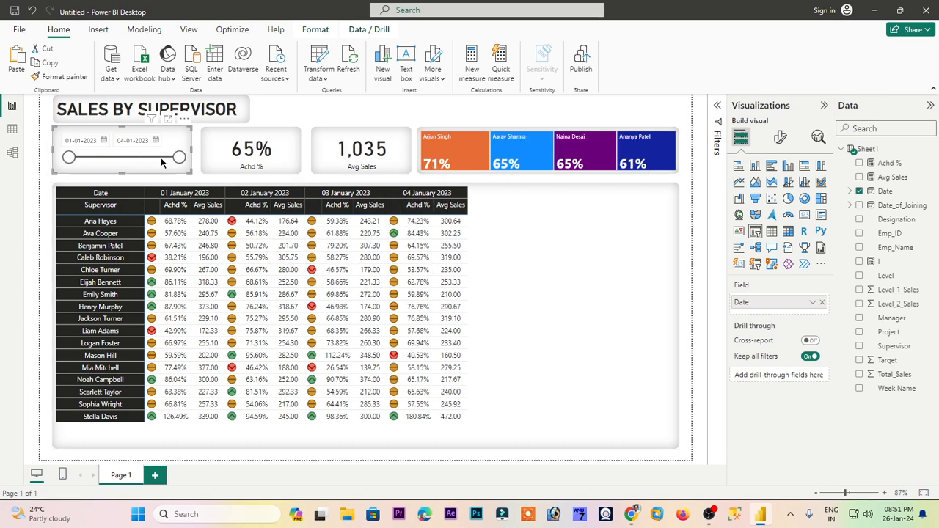
{"action": "left_click", "coordinate": [104, 140]}
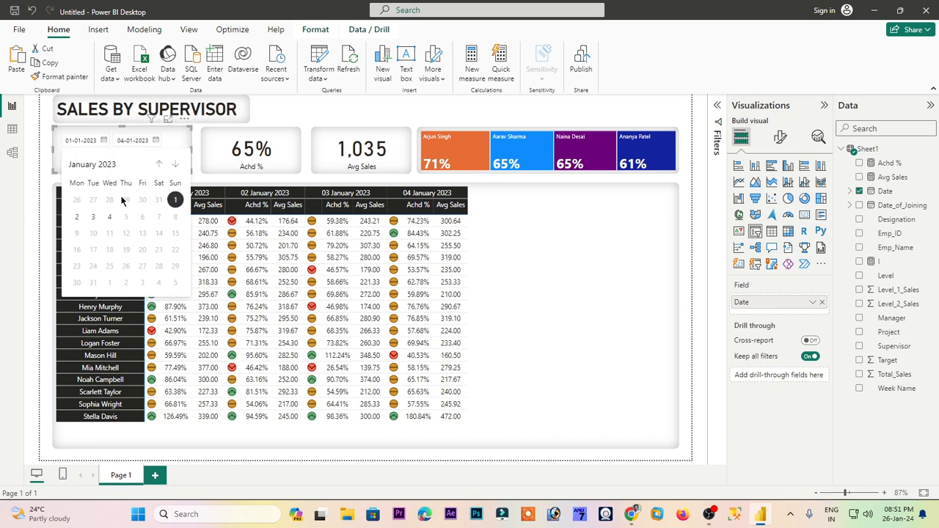
{"action": "left_click", "coordinate": [178, 201]}
{"action": "left_click", "coordinate": [156, 141]}
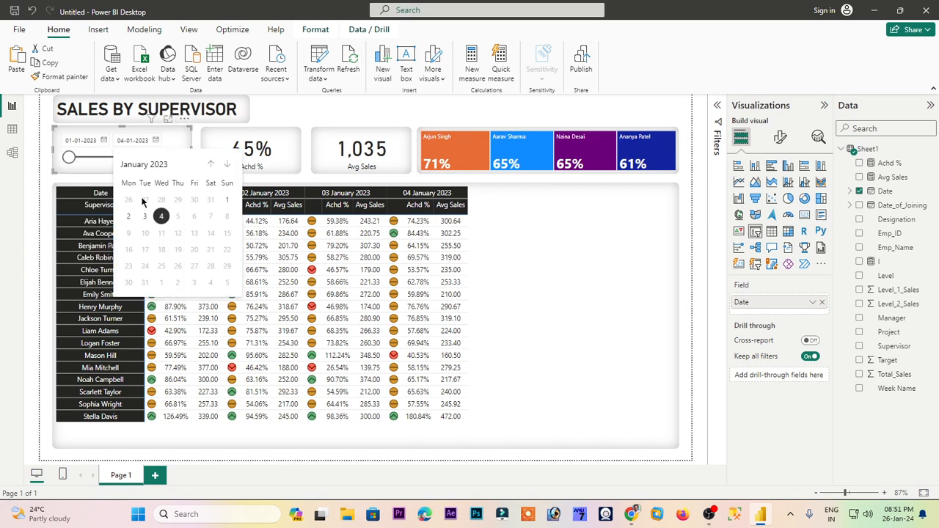
{"action": "left_click", "coordinate": [227, 200]}
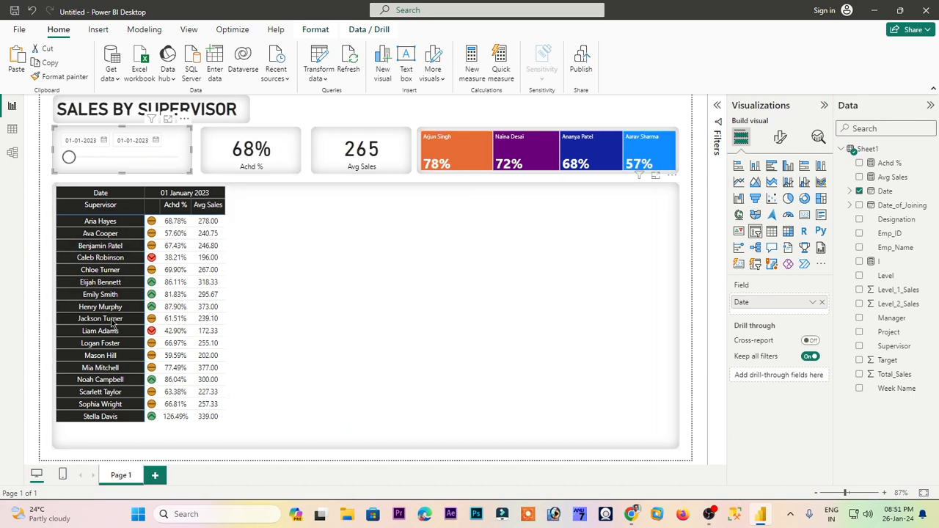
- Cross-filter the page by the 87.90% supervisor row, clear that selection, and filter by the 68% manager tile in the treemap
{"action": "left_click", "coordinate": [198, 308]}
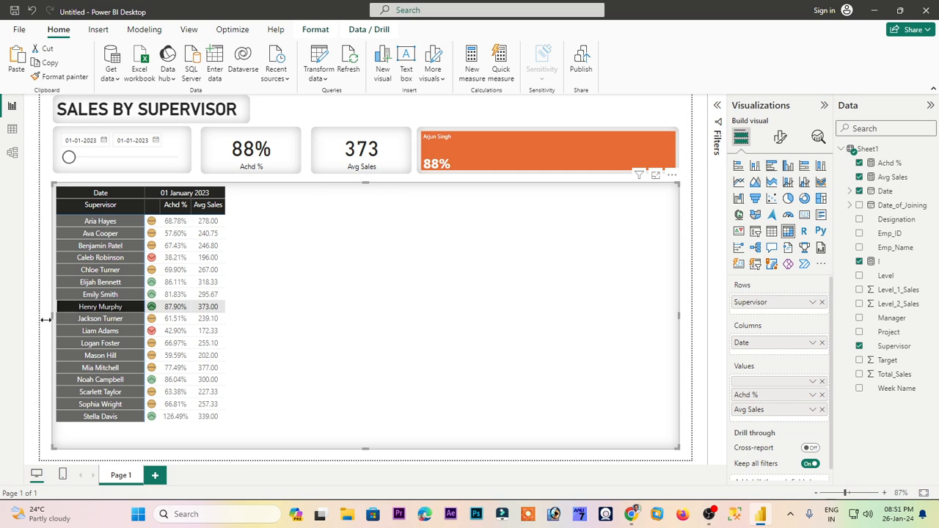
{"action": "left_click", "coordinate": [639, 191]}
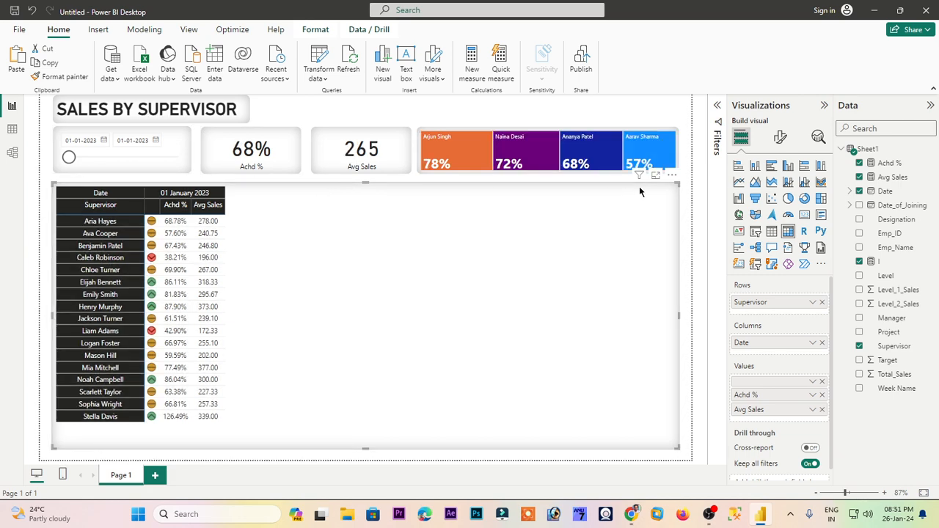
{"action": "left_click", "coordinate": [586, 153]}
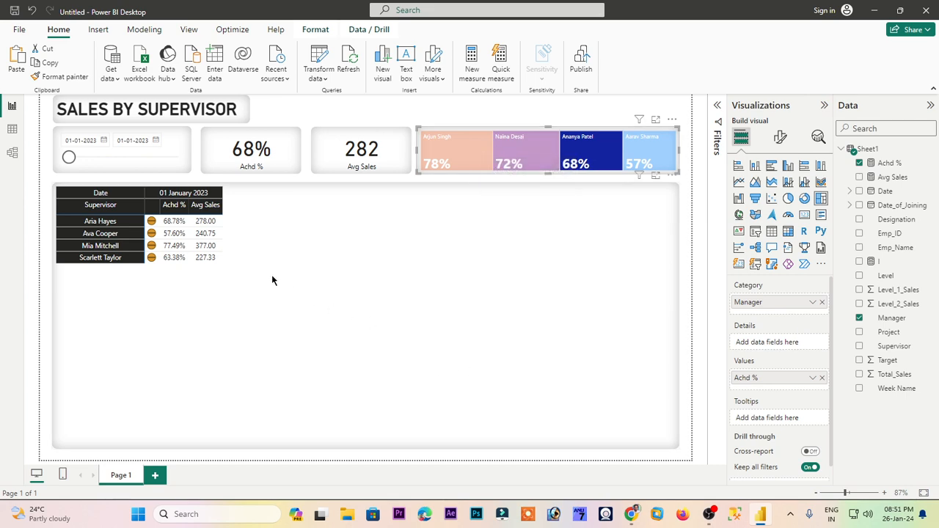
- Extend the Date slicer's end to 04-01-2023 and test cross-filtering with the orange manager tile before clearing the treemap selection
{"action": "left_click_drag", "start_coordinate": [75, 158], "coordinate": [179, 157]}
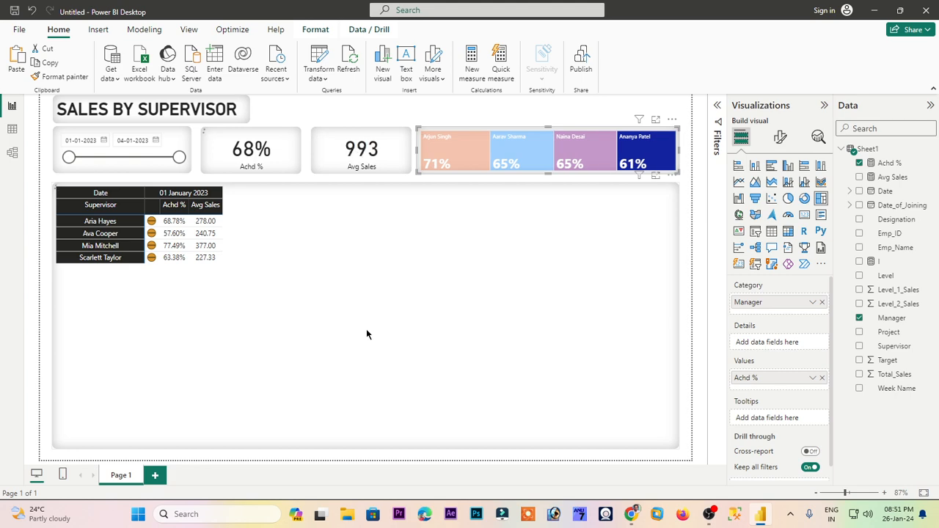
{"action": "left_click", "coordinate": [645, 157]}
{"action": "left_click", "coordinate": [448, 151]}
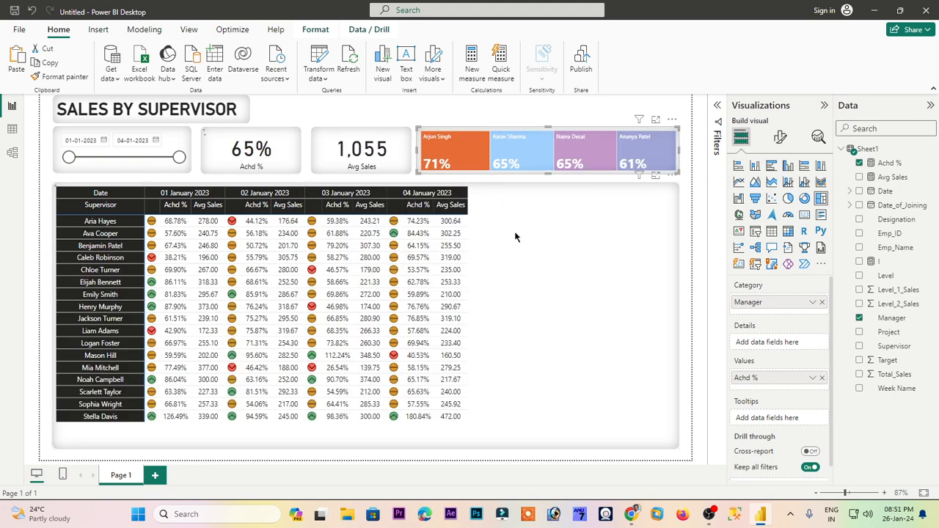
{"action": "left_click", "coordinate": [464, 154]}
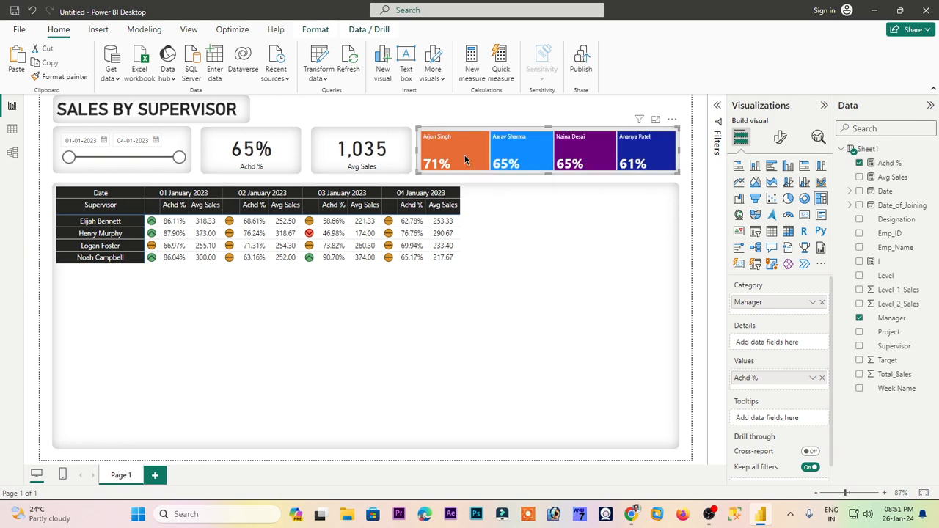
{"action": "left_click", "coordinate": [544, 114]}
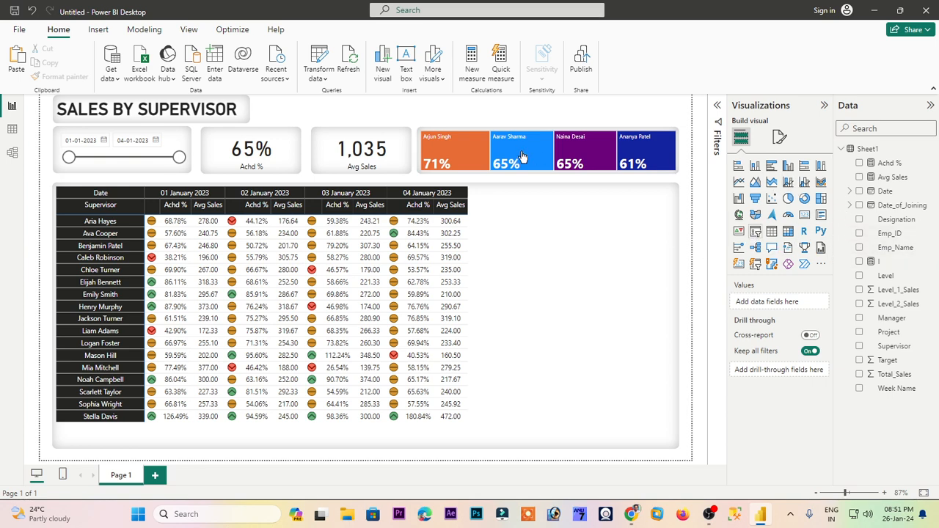
- Add a slicer on the Manager field and set its style to Tile
{"action": "left_click", "coordinate": [755, 231]}
{"action": "left_click_drag", "start_coordinate": [221, 180], "coordinate": [382, 171]}
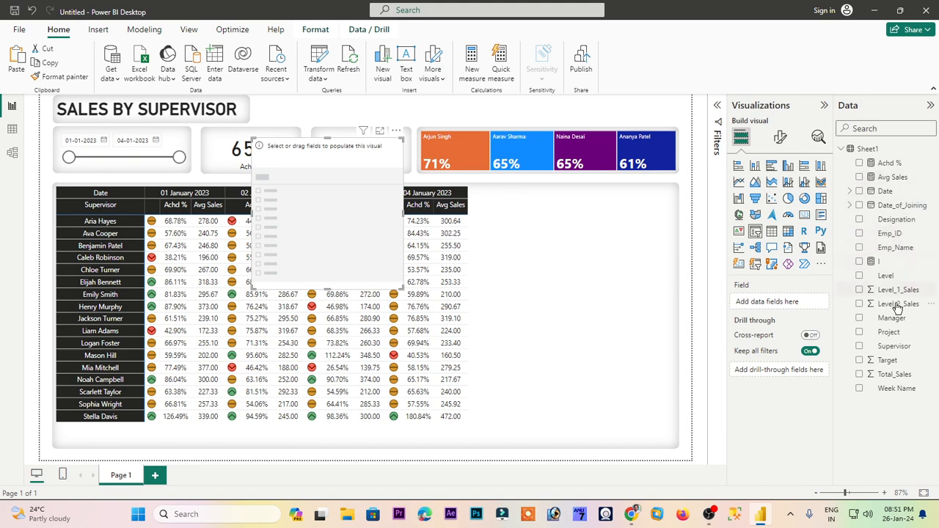
{"action": "left_click_drag", "start_coordinate": [891, 318], "coordinate": [770, 302]}
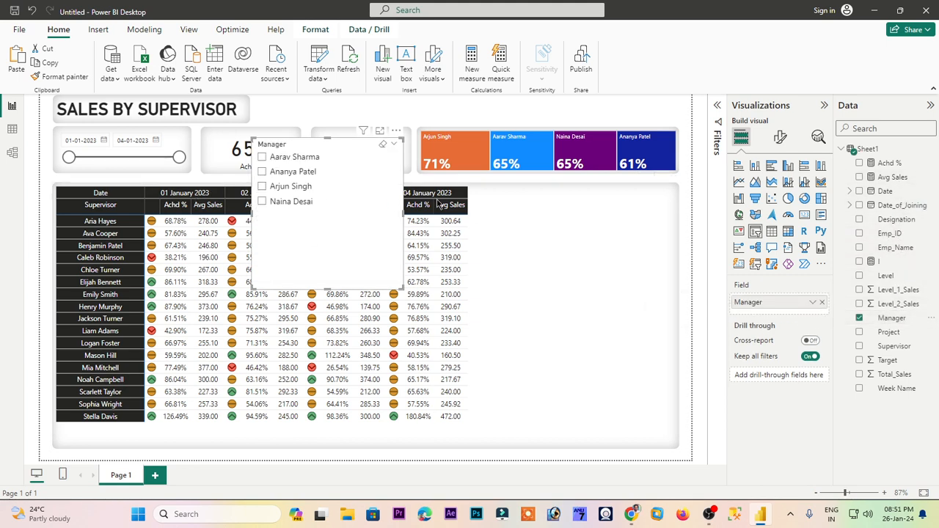
{"action": "left_click", "coordinate": [780, 137]}
{"action": "left_click", "coordinate": [761, 219]}
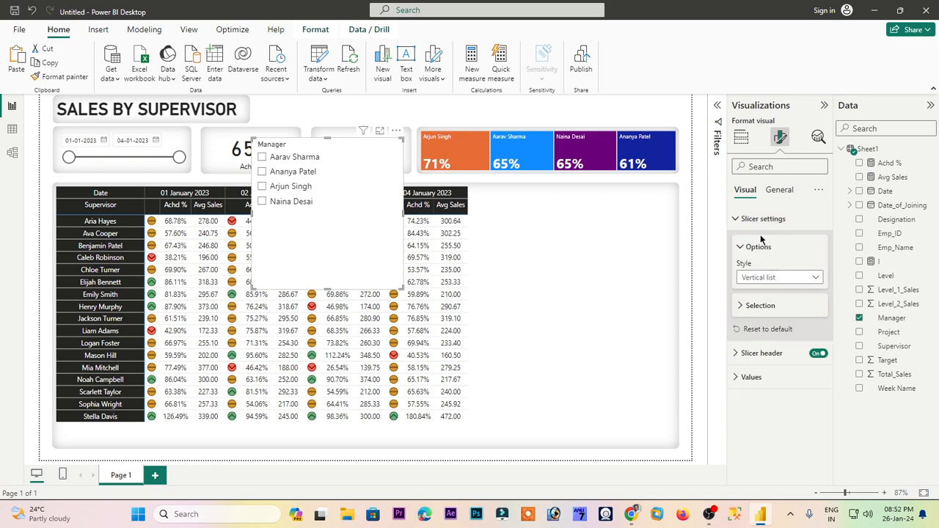
{"action": "left_click", "coordinate": [770, 277]}
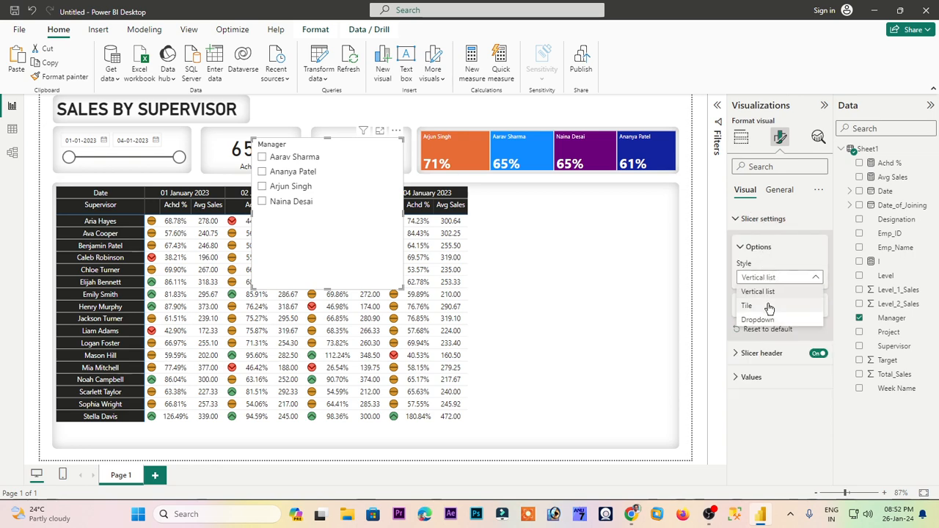
{"action": "left_click", "coordinate": [768, 306]}
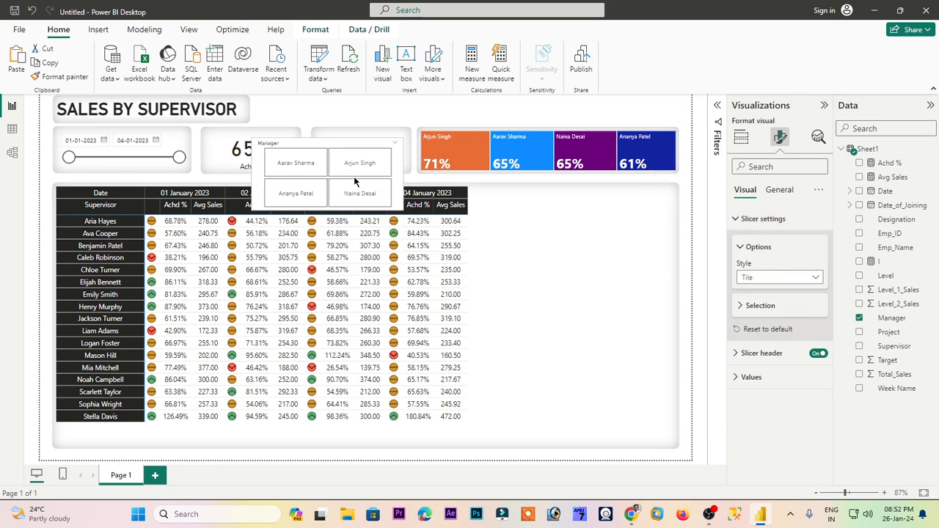
- Resize the Manager slicer into a single row of tiles and move it beside the SALES BY SUPERVISOR title
{"action": "left_click_drag", "start_coordinate": [327, 210], "coordinate": [354, 177]}
{"action": "left_click_drag", "start_coordinate": [403, 156], "coordinate": [547, 156]}
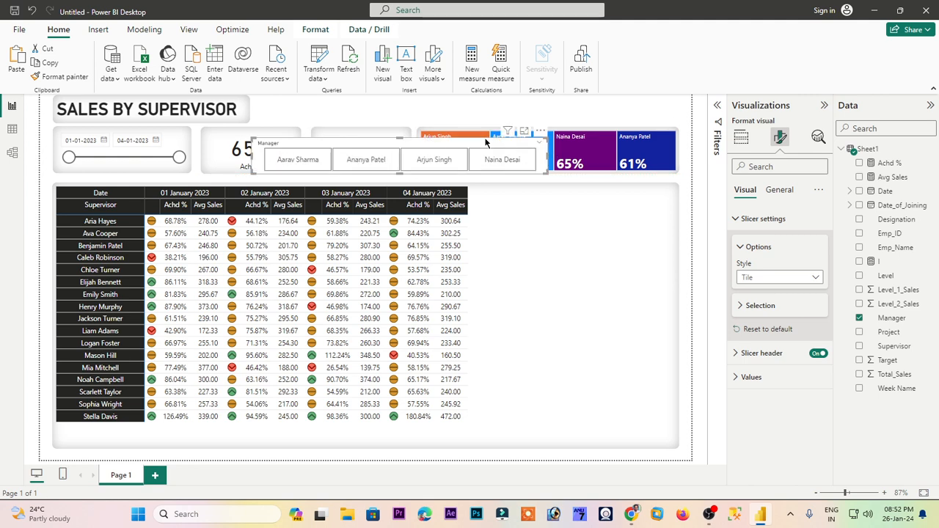
{"action": "left_click_drag", "start_coordinate": [485, 141], "coordinate": [495, 98]}
- Filter the page by one manager in the tile slicer and delete the Manager slicer
{"action": "left_click", "coordinate": [378, 116]}
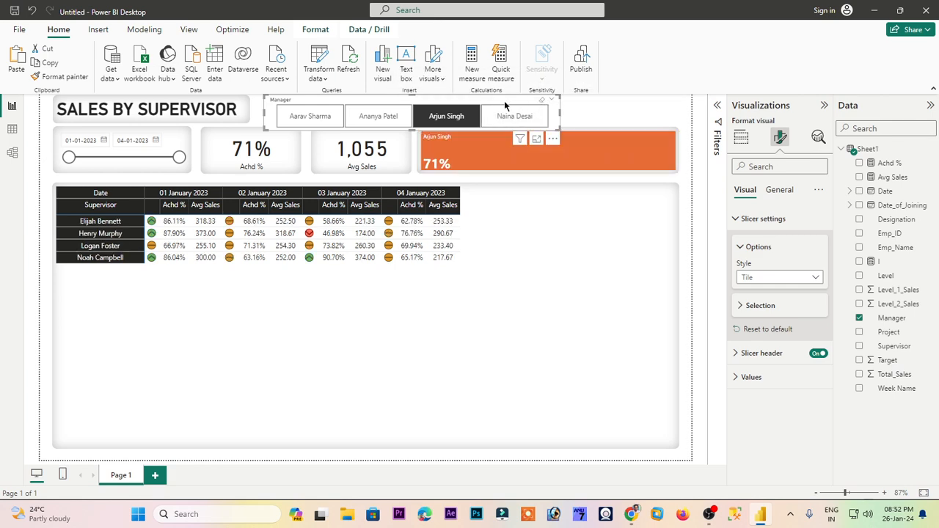
{"action": "key", "text": "Delete"}
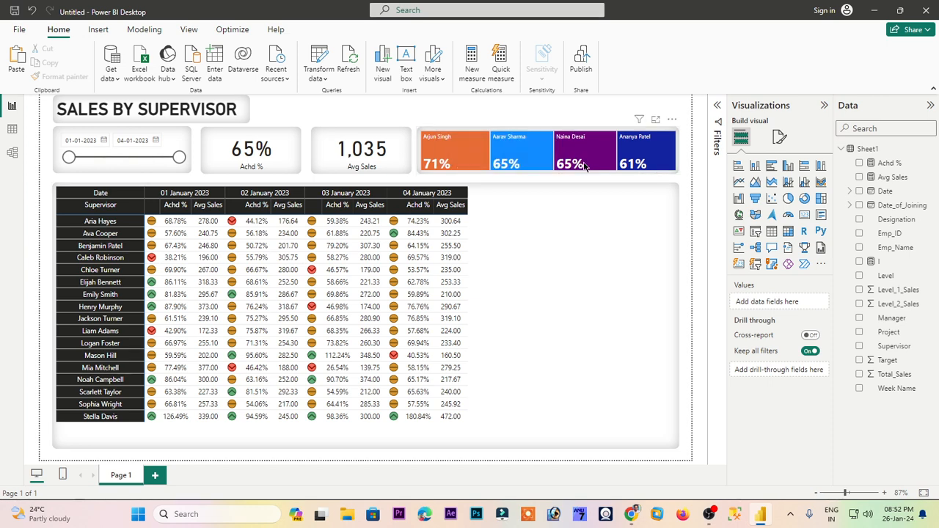
- Check the treemap filter with the purple manager tile and add Emp_Name below Supervisor in the matrix rows
{"action": "left_click", "coordinate": [626, 157]}
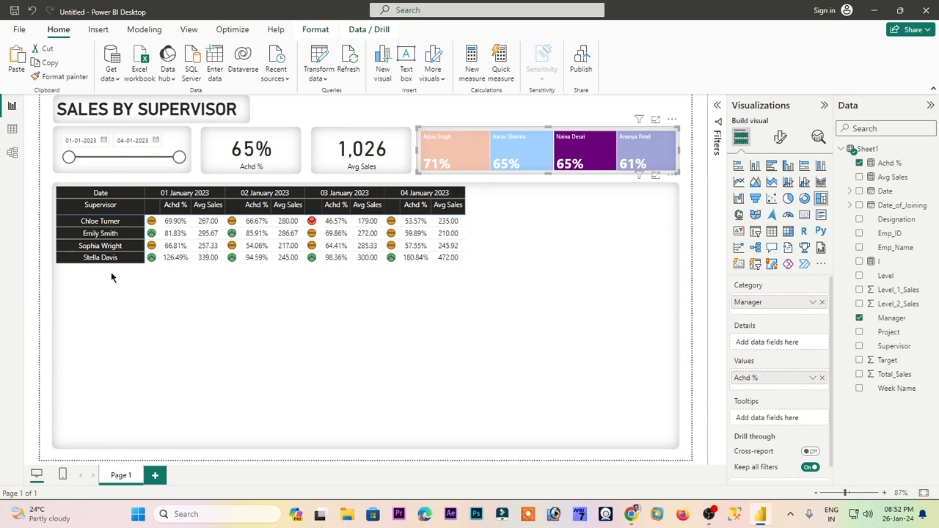
{"action": "left_click", "coordinate": [564, 203]}
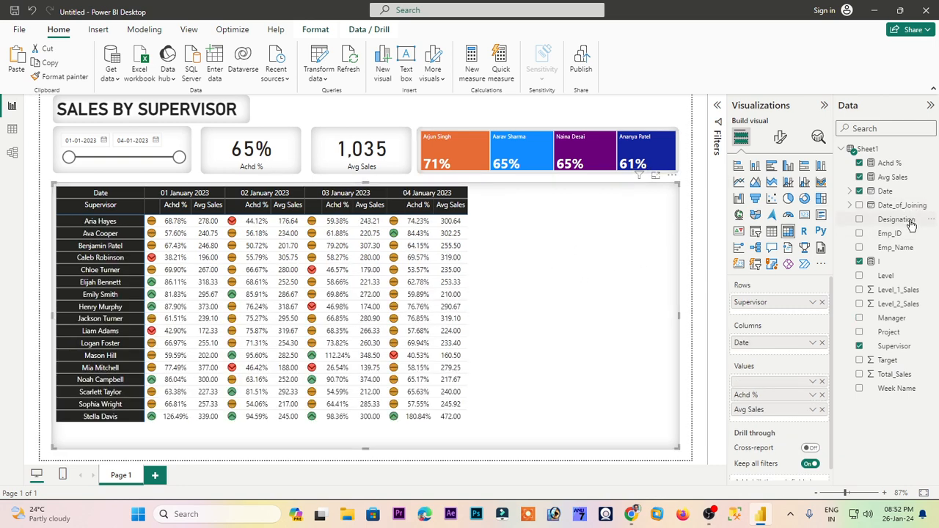
{"action": "left_click_drag", "start_coordinate": [906, 248], "coordinate": [779, 311]}
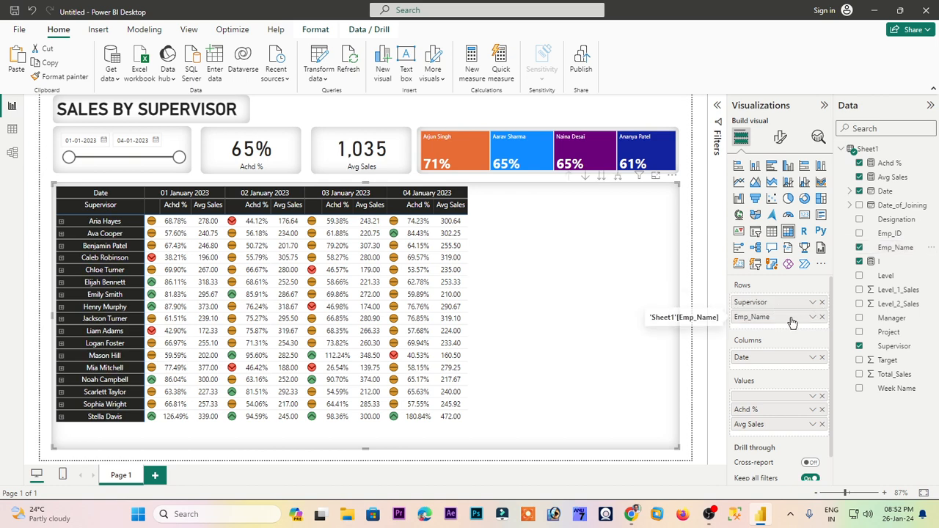
{"action": "left_click", "coordinate": [518, 103]}
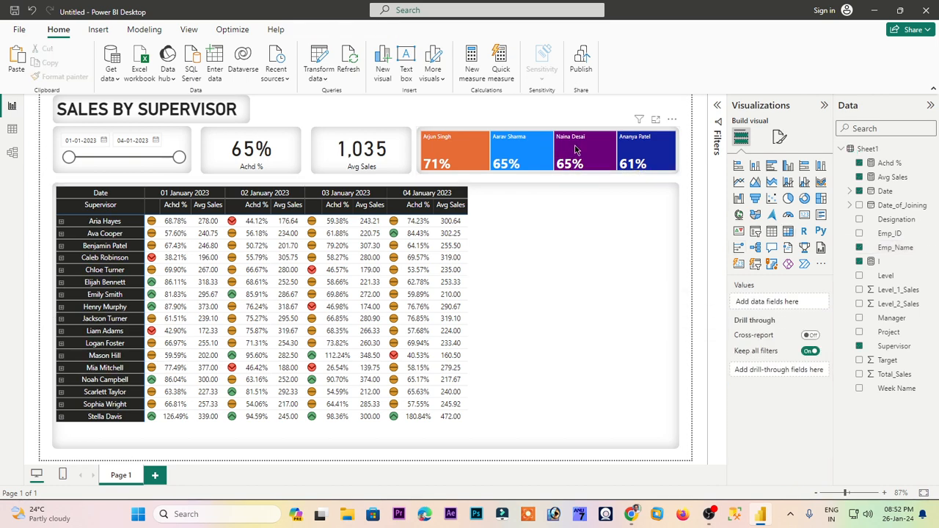
- Cross-filter the matrix with the purple manager tile and show its next row level, Emp_Name
{"action": "left_click", "coordinate": [584, 149]}
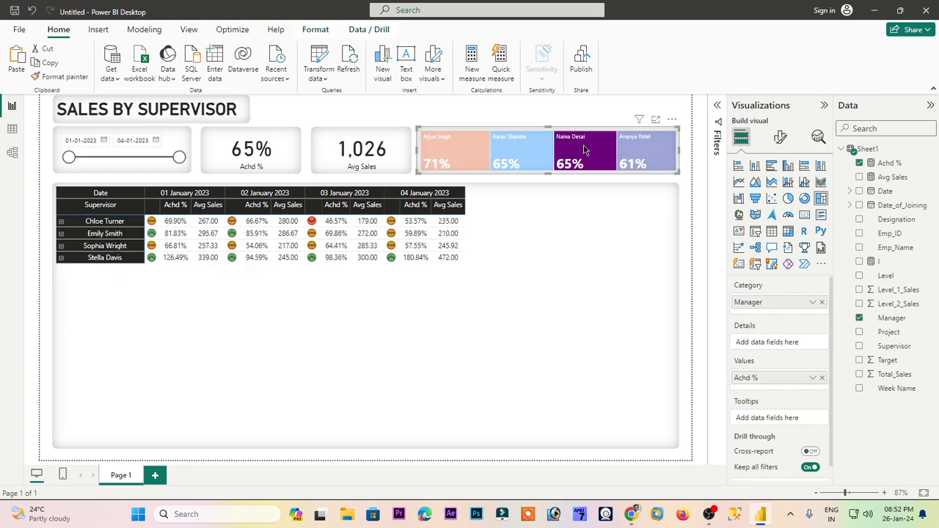
{"action": "left_click", "coordinate": [645, 251]}
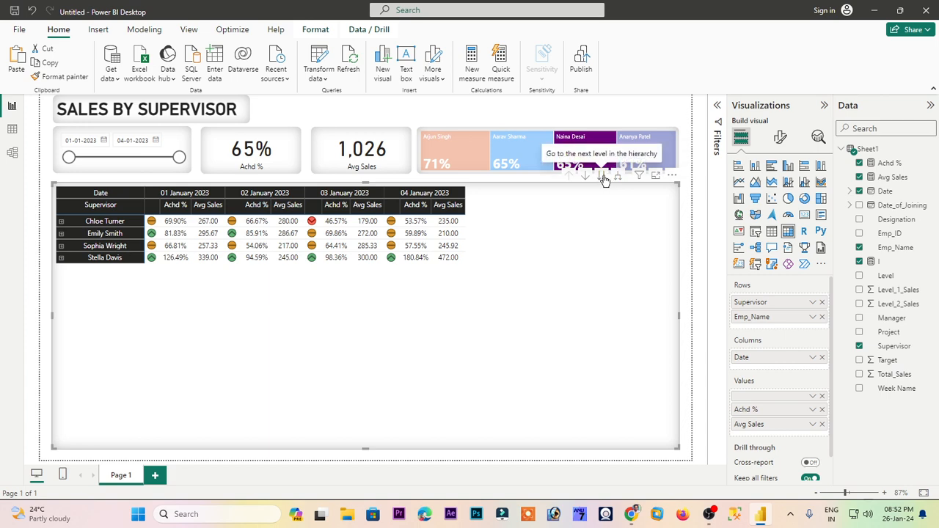
{"action": "right_click", "coordinate": [518, 250]}
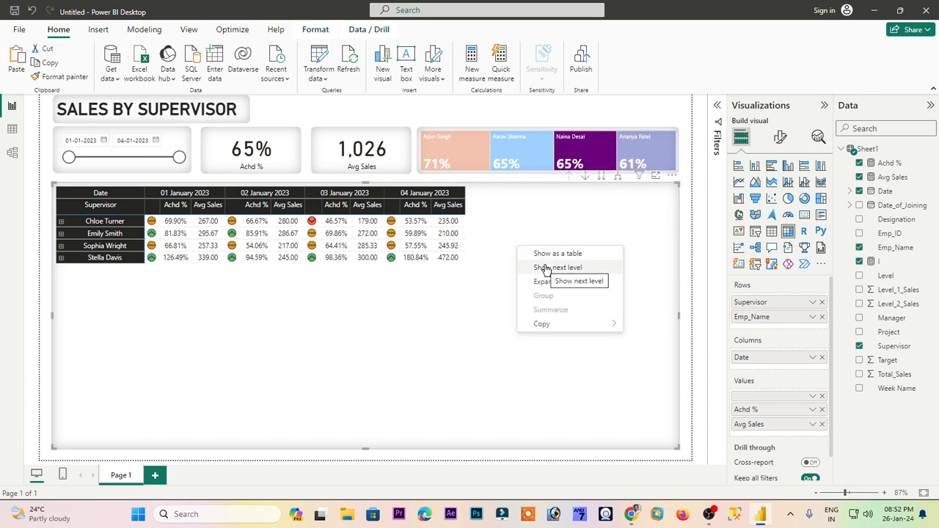
{"action": "left_click", "coordinate": [545, 268]}
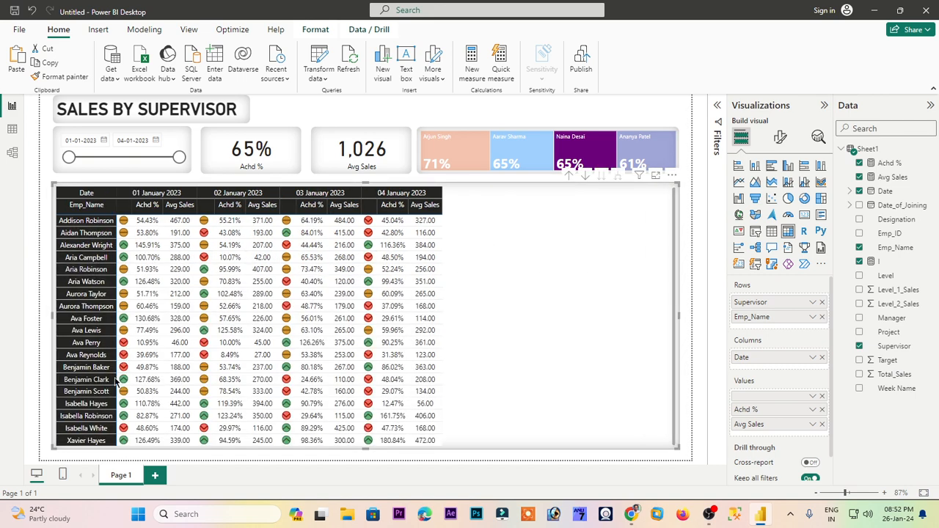
{"action": "mouse_move", "coordinate": [572, 168]}
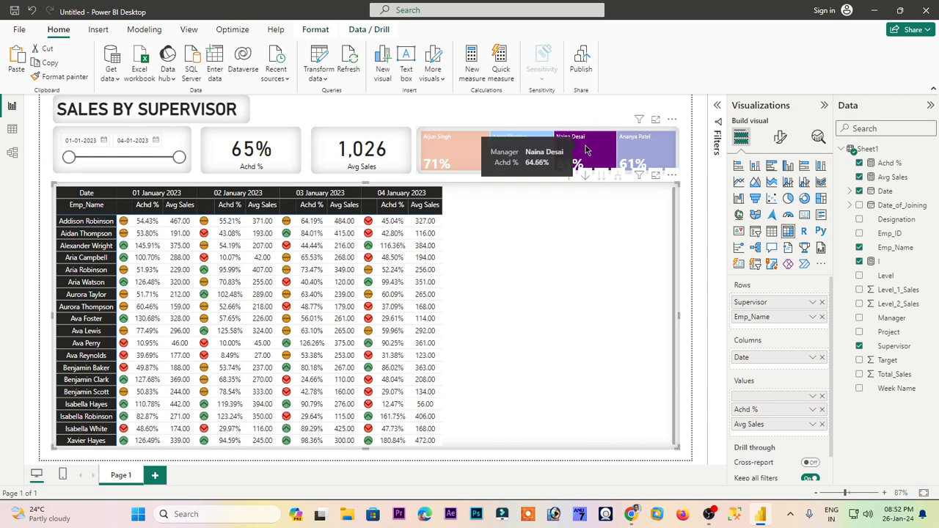
- Drill the matrix back up to the Supervisor level and clear the purple manager tile's filter
{"action": "right_click", "coordinate": [566, 210]}
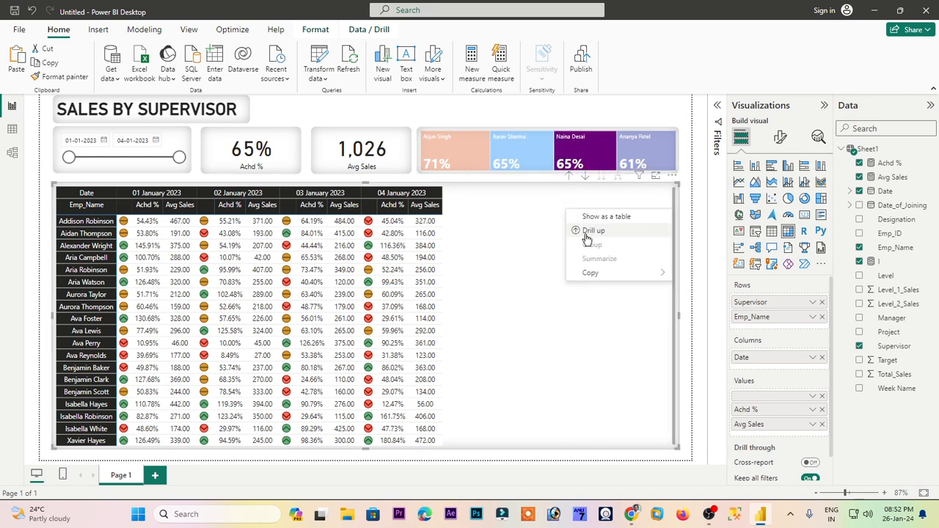
{"action": "left_click", "coordinate": [588, 237]}
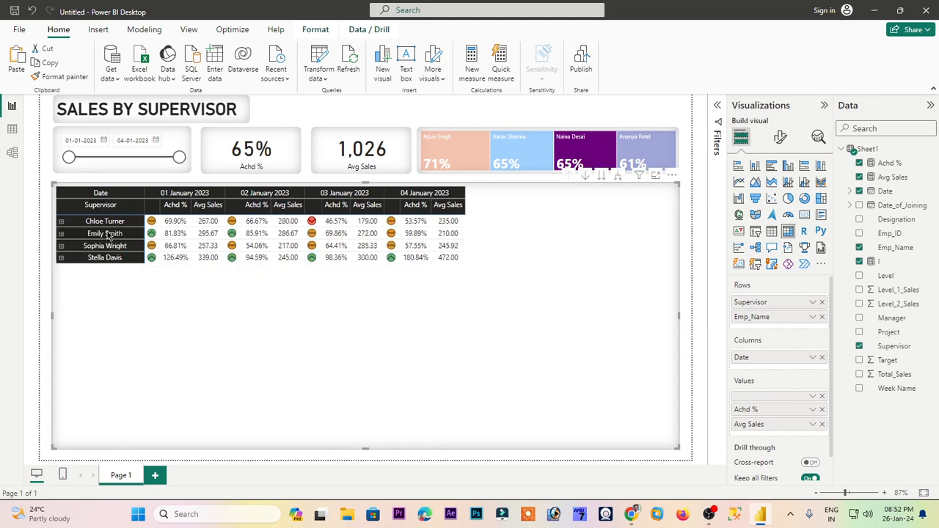
{"action": "left_click", "coordinate": [591, 139]}
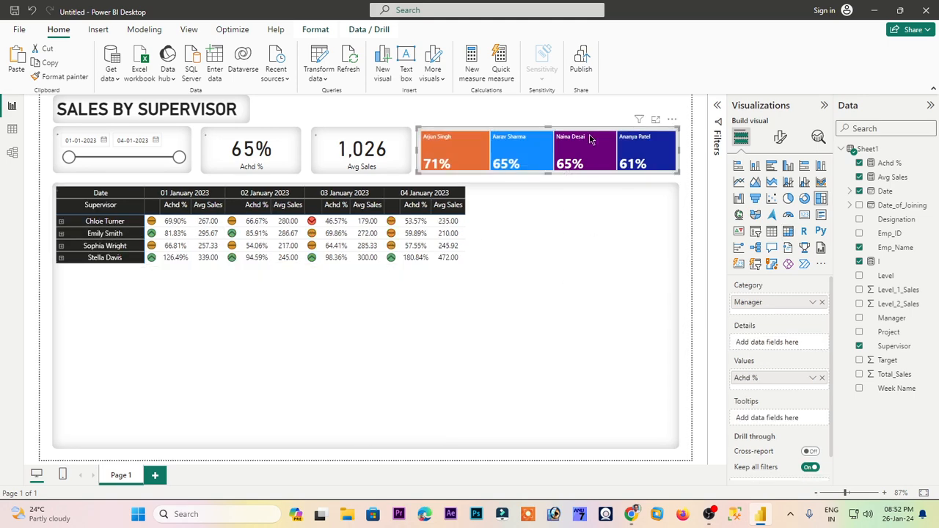
- Take the unfiltered matrix to the next hierarchy level, Emp_Name, and drill back up to Supervisor
{"action": "left_click", "coordinate": [616, 204]}
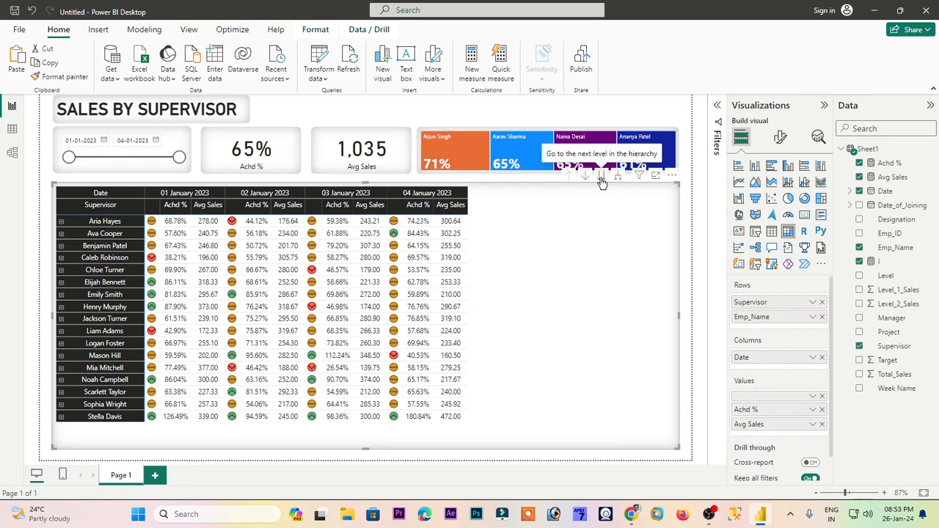
{"action": "left_click", "coordinate": [601, 180]}
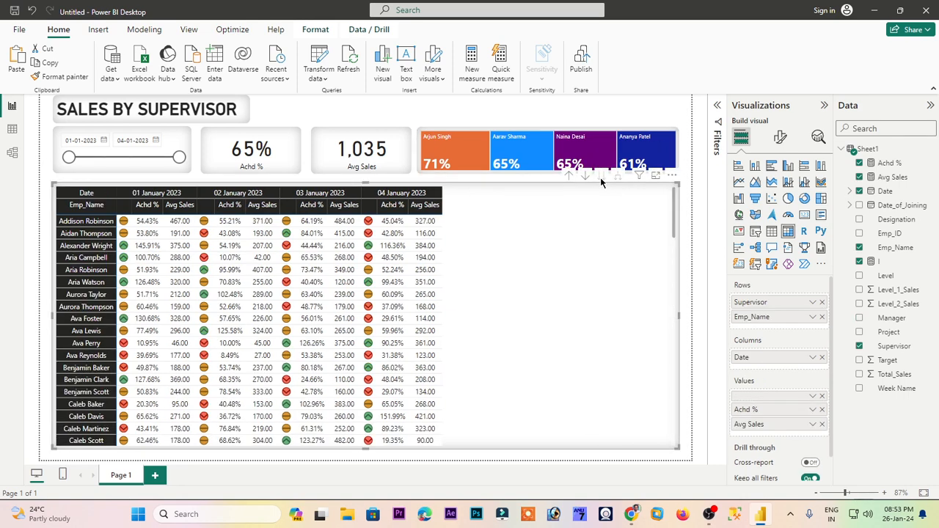
{"action": "left_click", "coordinate": [568, 177]}
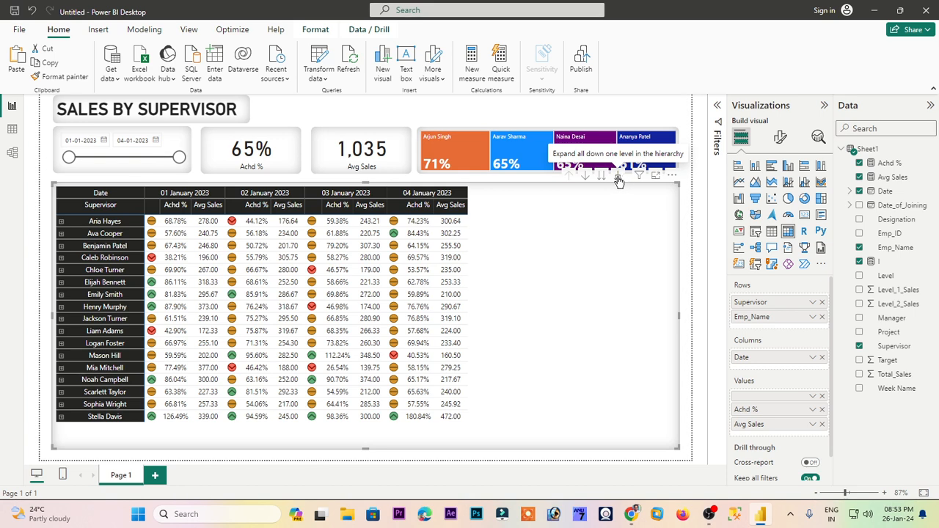
- Expand all matrix rows from Supervisor to Emp_Name, look through the employees, and undo the expansion
{"action": "left_click", "coordinate": [617, 176]}
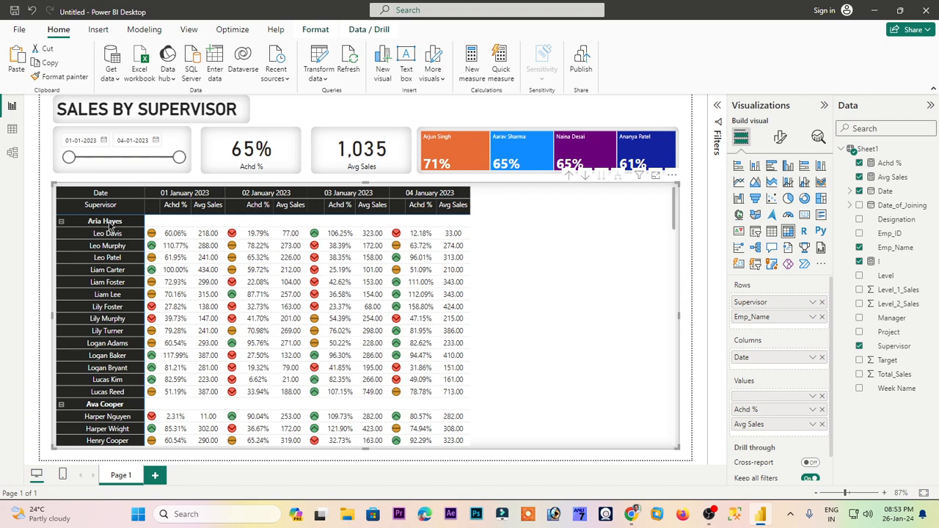
{"action": "scroll", "coordinate": [220, 332], "scroll_direction": "down", "scroll_amount": 3}
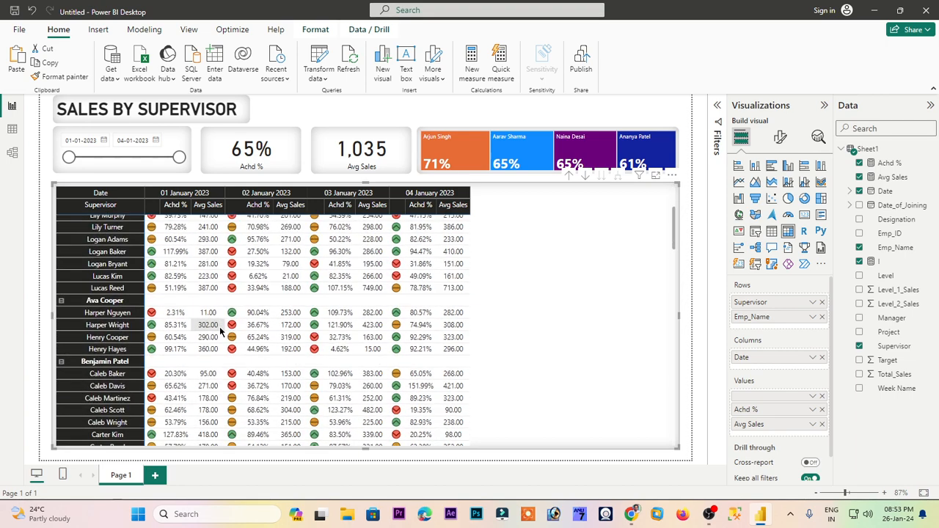
{"action": "scroll", "coordinate": [220, 331], "scroll_direction": "down", "scroll_amount": 2}
{"action": "scroll", "coordinate": [238, 338], "scroll_direction": "down", "scroll_amount": 9}
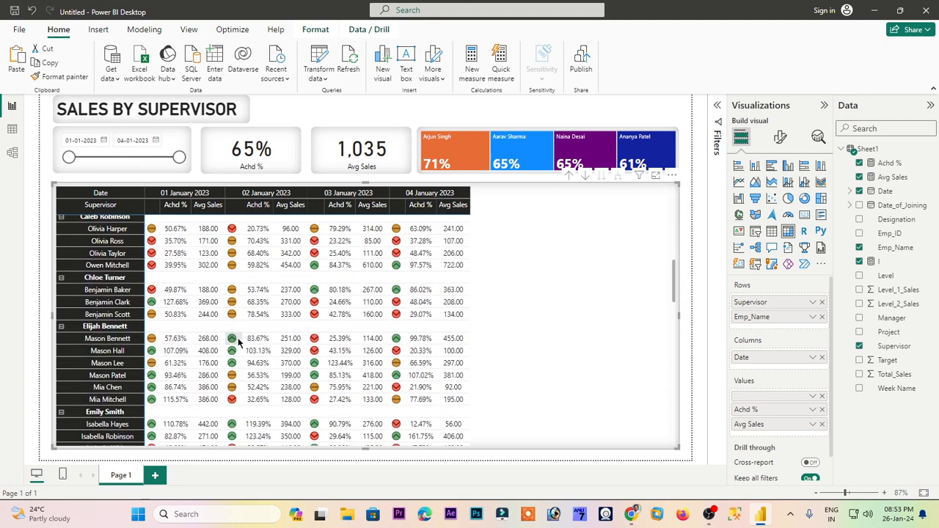
{"action": "scroll", "coordinate": [237, 337], "scroll_direction": "down", "scroll_amount": 3}
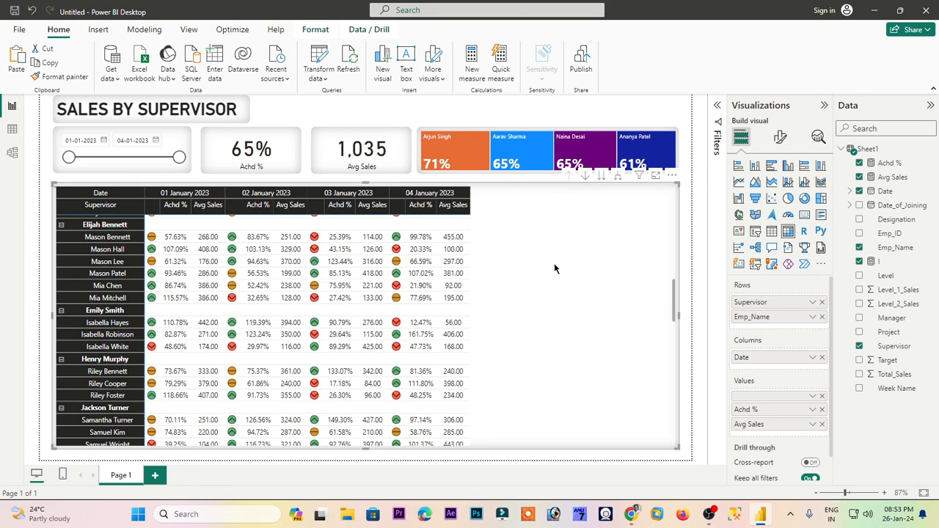
{"action": "key", "text": "ctrl+z"}
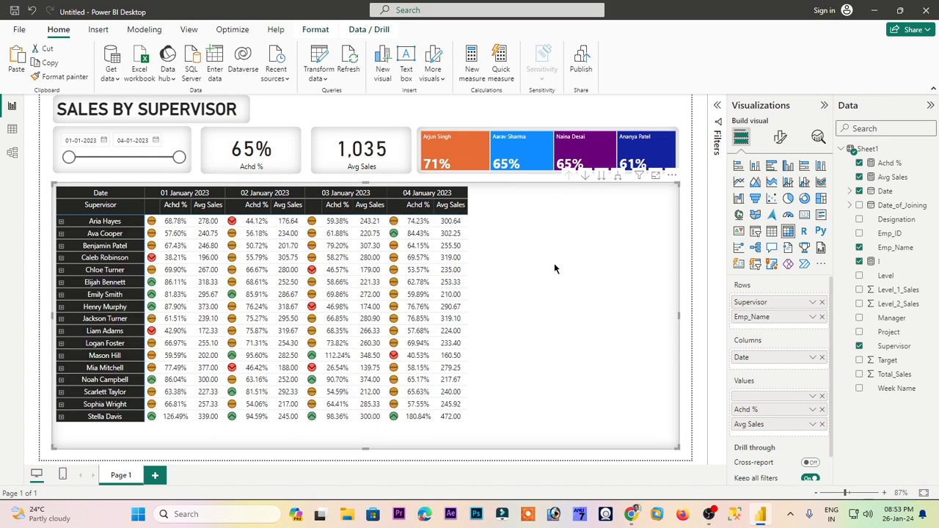
{"action": "left_click", "coordinate": [364, 115]}
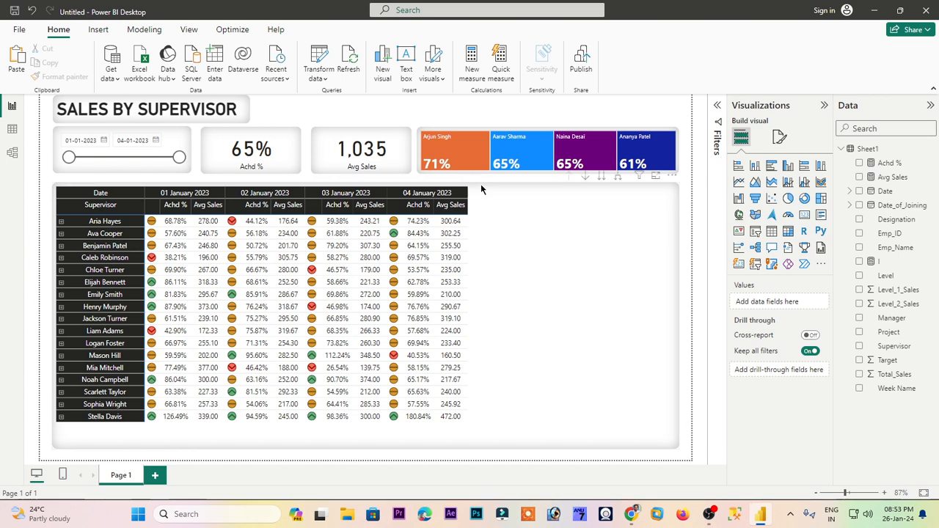
- Add Manager above Supervisor in the matrix rows and take the matrix to the Supervisor level
{"action": "left_click", "coordinate": [637, 303]}
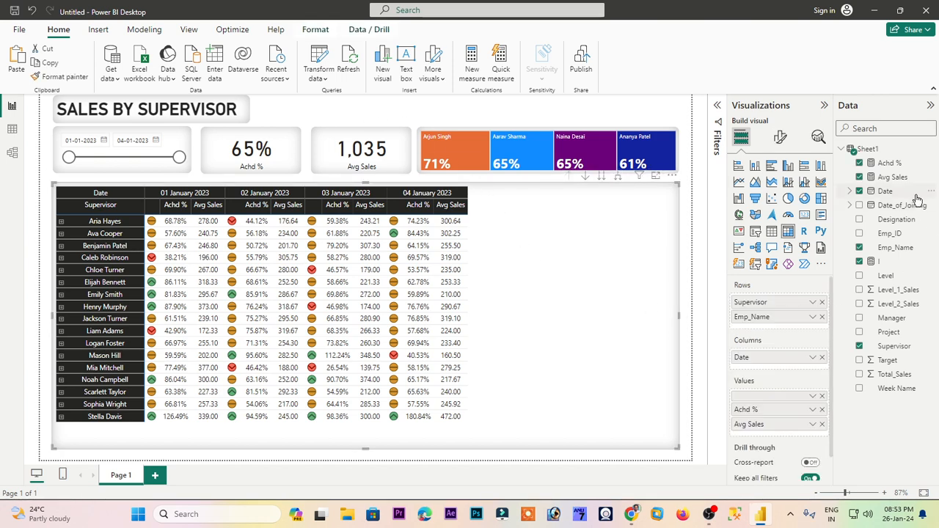
{"action": "left_click_drag", "start_coordinate": [896, 319], "coordinate": [781, 300]}
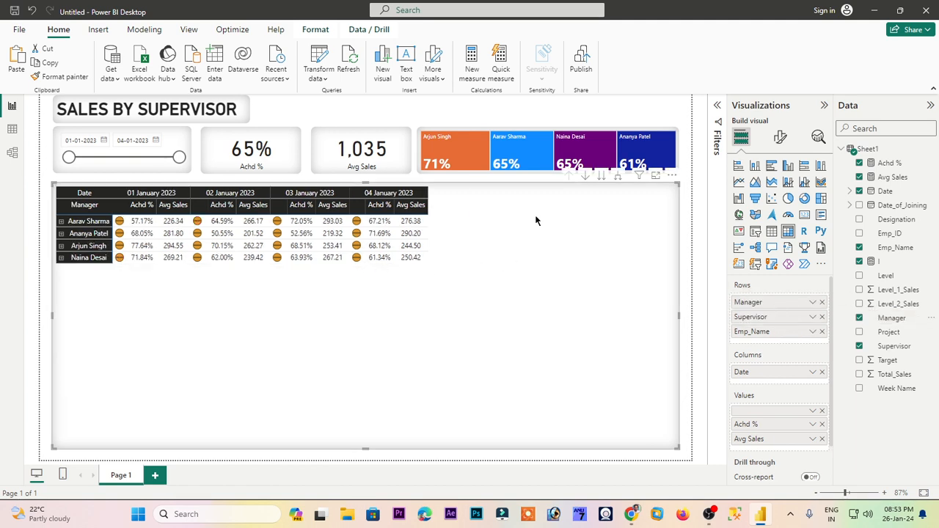
{"action": "right_click", "coordinate": [536, 217]}
{"action": "left_click", "coordinate": [422, 241]}
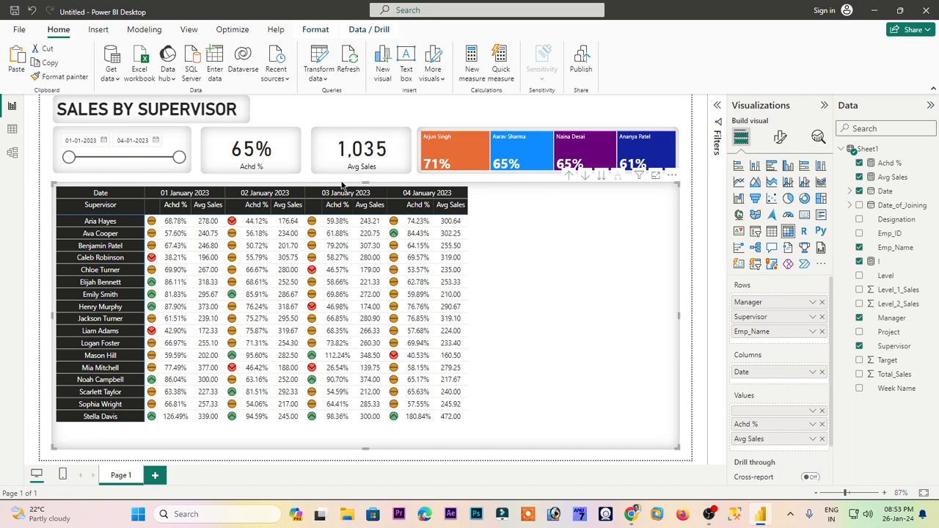
- Cross-filter the supervisor matrix with the blue manager tile in the treemap, and clear that filter
{"action": "left_click", "coordinate": [384, 110]}
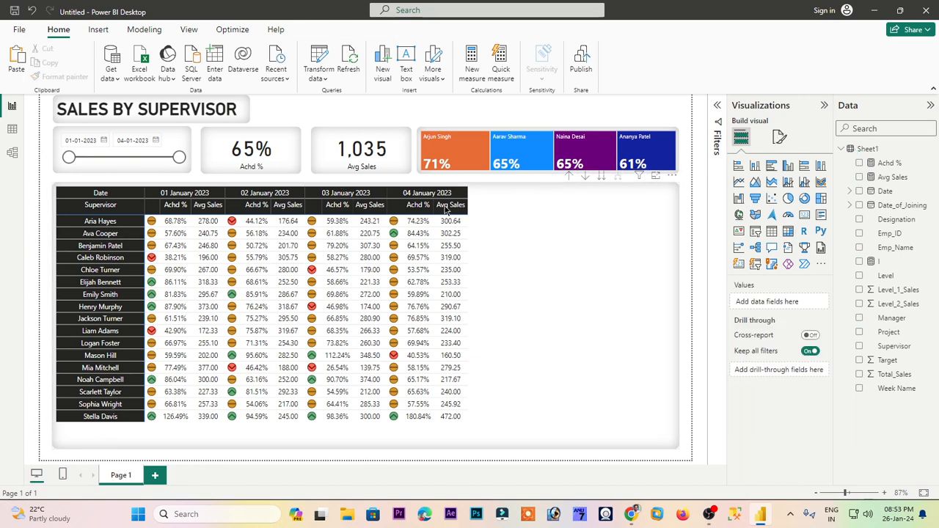
{"action": "left_click", "coordinate": [513, 152]}
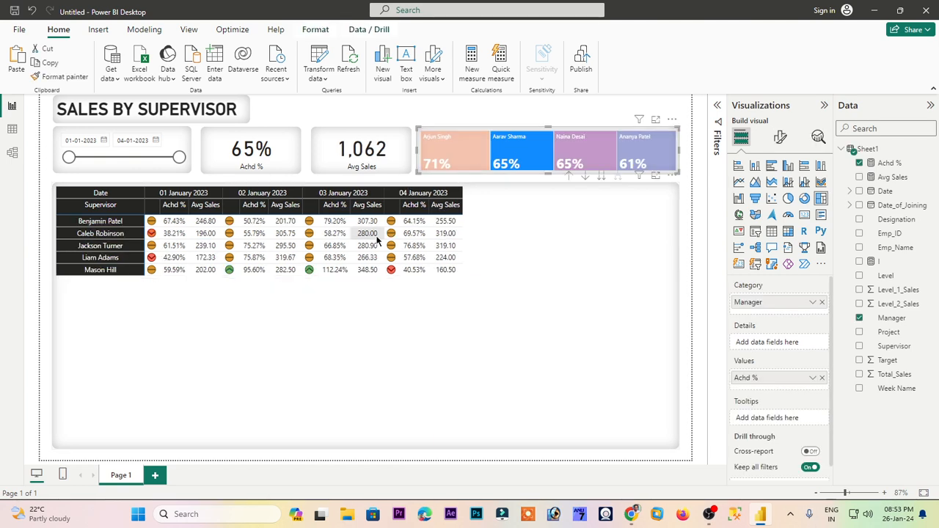
{"action": "left_click", "coordinate": [514, 155]}
- Drill the matrix up to the Manager level and test cross-filtering the page from its first manager row
{"action": "left_click", "coordinate": [609, 246]}
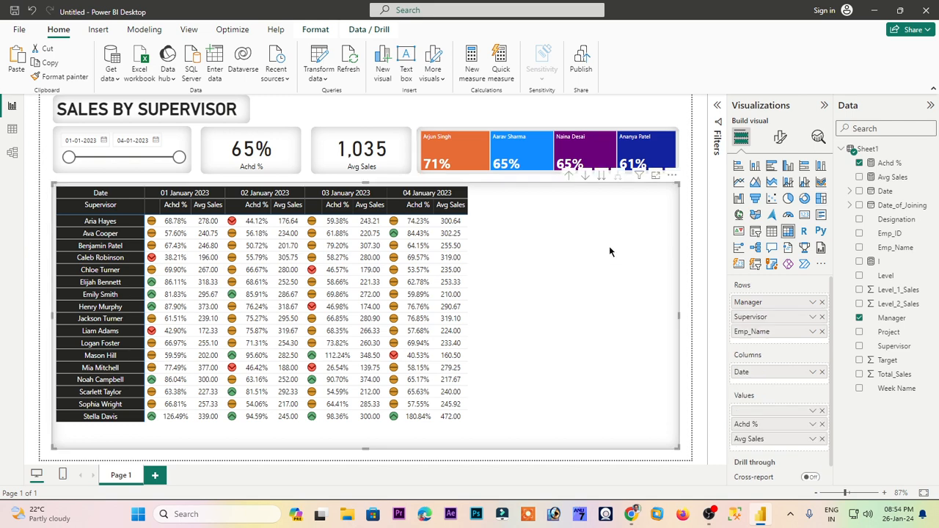
{"action": "right_click", "coordinate": [610, 248]}
{"action": "left_click", "coordinate": [635, 284]}
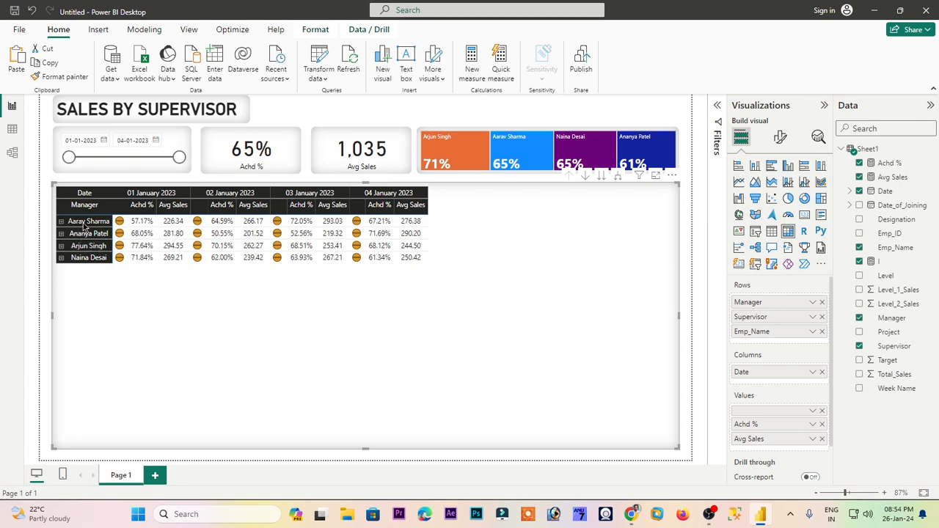
{"action": "left_click", "coordinate": [84, 223]}
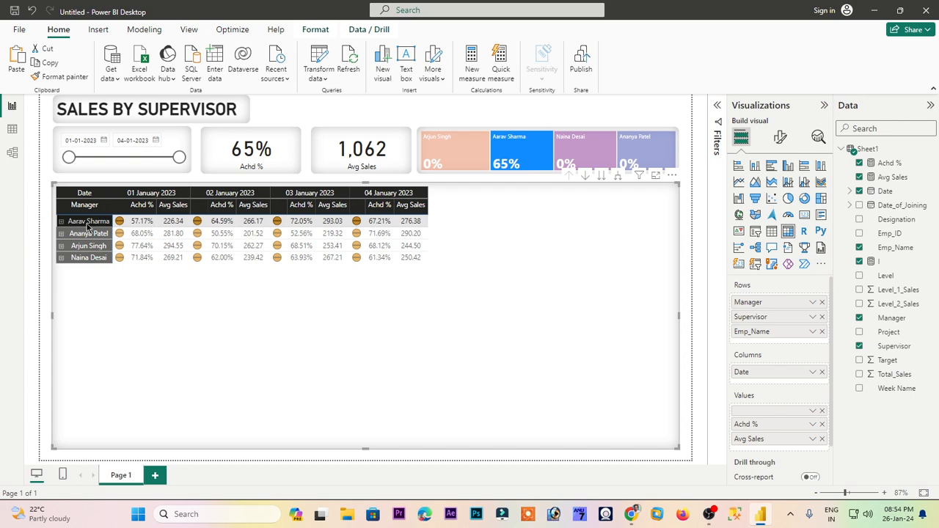
{"action": "left_click", "coordinate": [86, 225]}
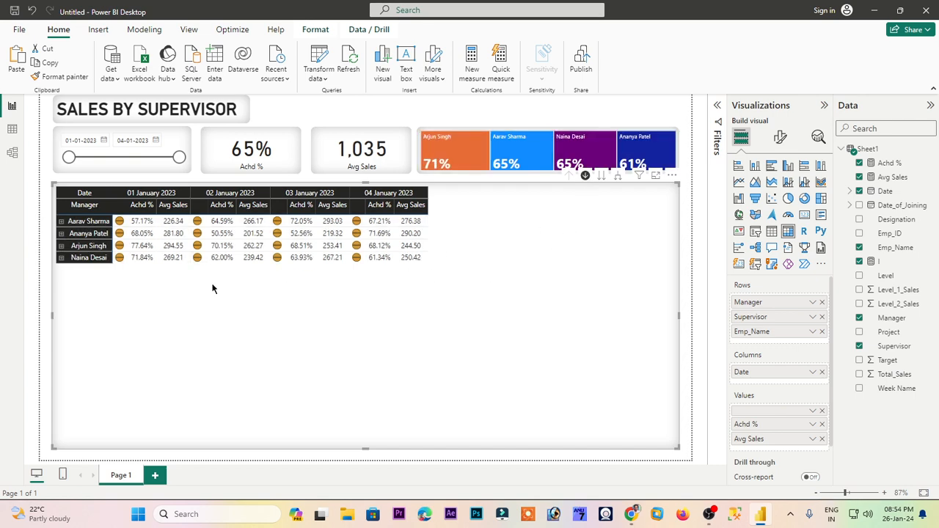
- Turn off Drill down mode and step the matrix through Supervisor to the Emp_Name level
{"action": "left_click", "coordinate": [585, 175]}
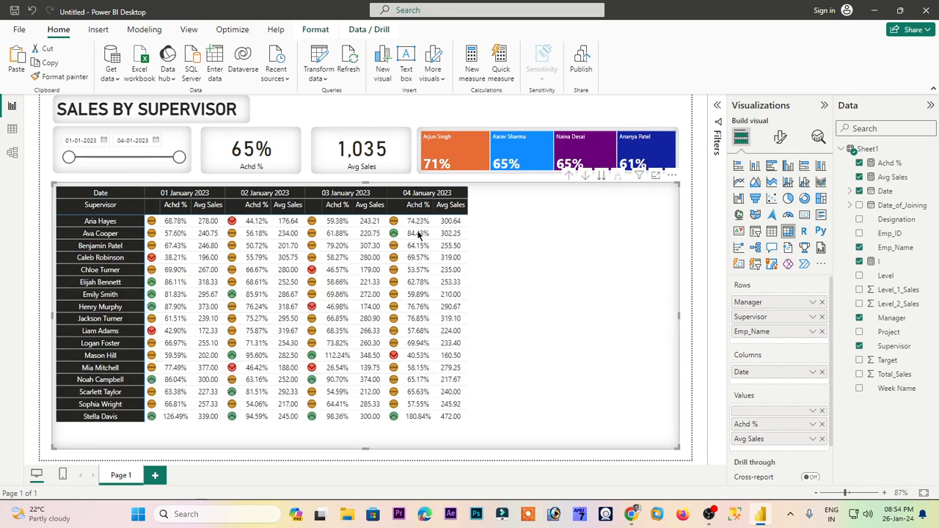
{"action": "left_click", "coordinate": [602, 176]}
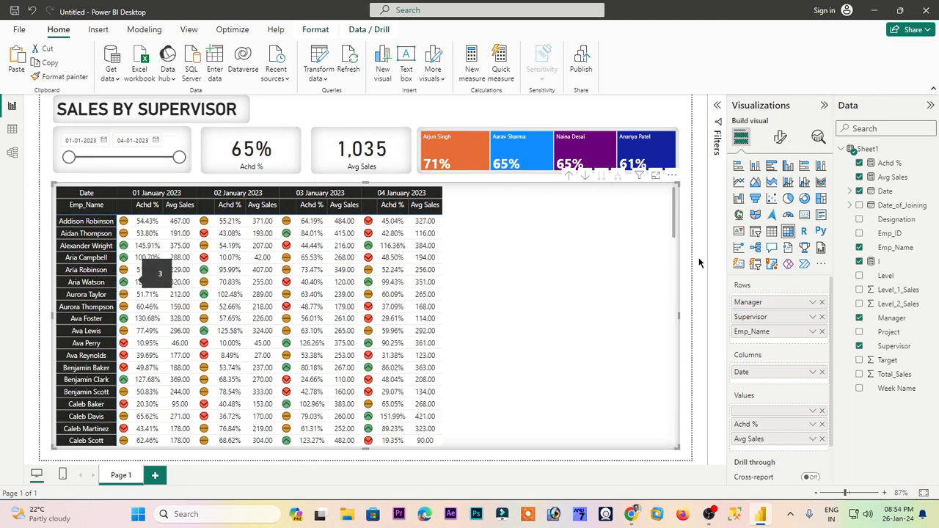
{"action": "left_click_drag", "start_coordinate": [674, 214], "coordinate": [666, 184]}
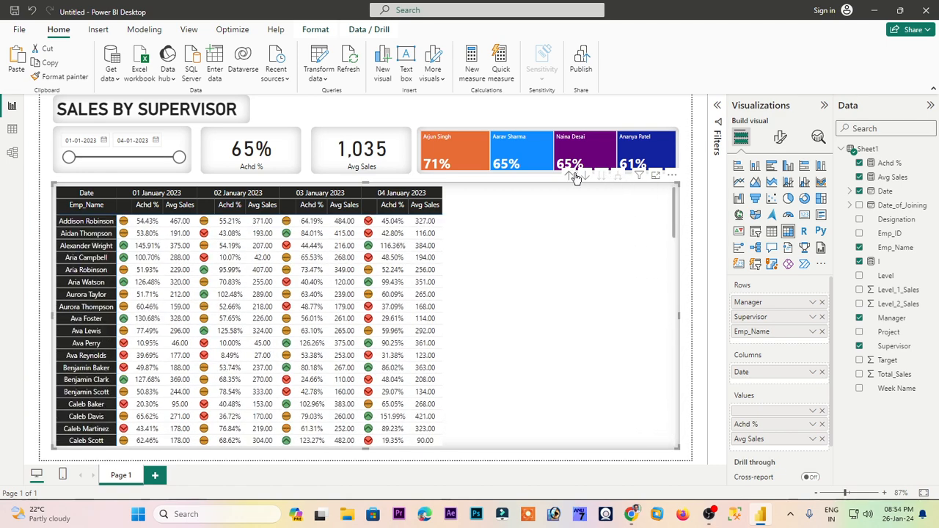
- Drill the matrix back up to Manager and show its next level, Supervisor
{"action": "left_click", "coordinate": [573, 178]}
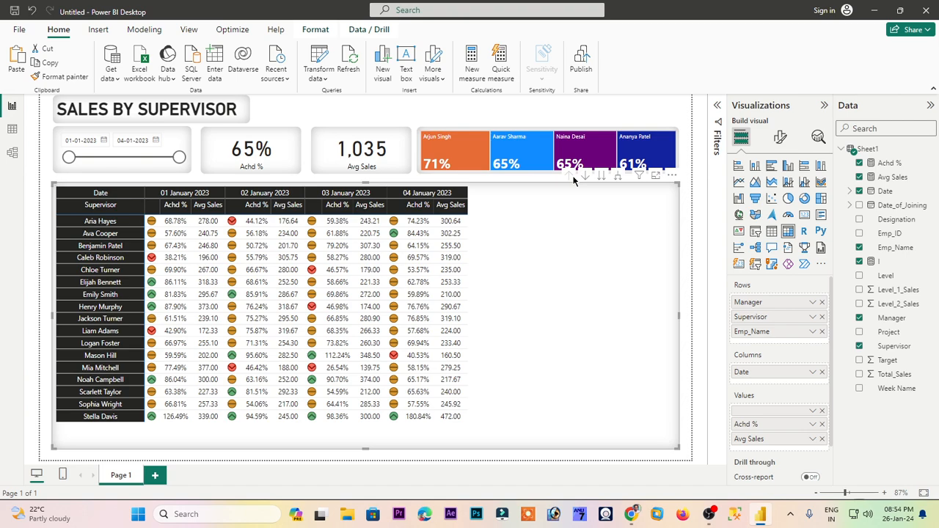
{"action": "left_click", "coordinate": [575, 179]}
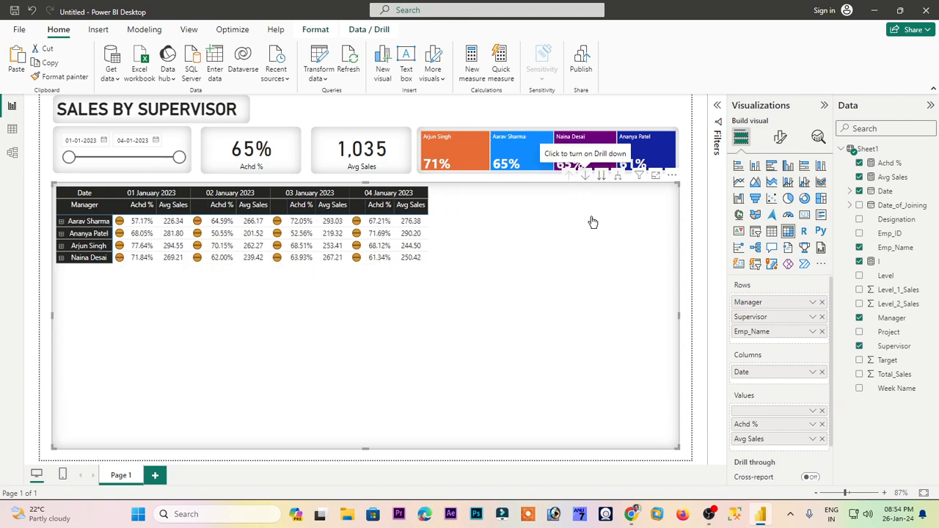
{"action": "left_click", "coordinate": [601, 176]}
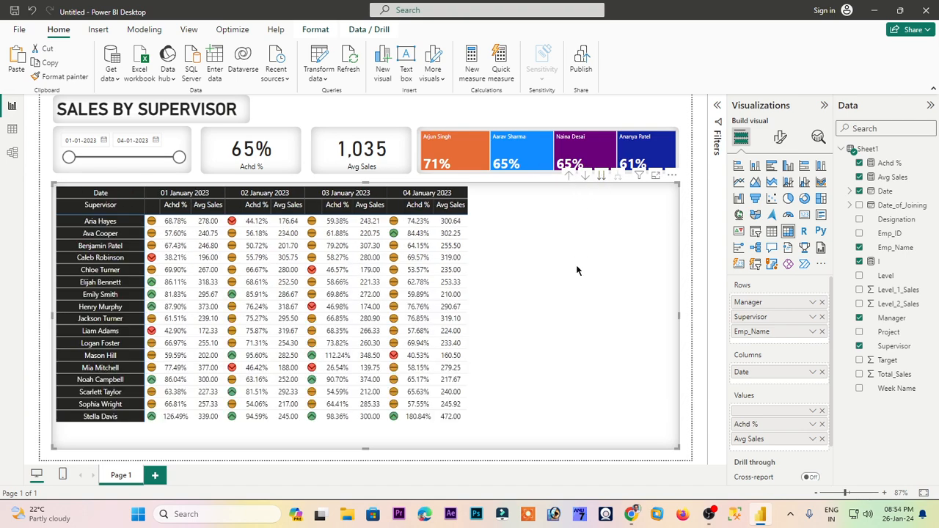
{"action": "left_click", "coordinate": [387, 117]}
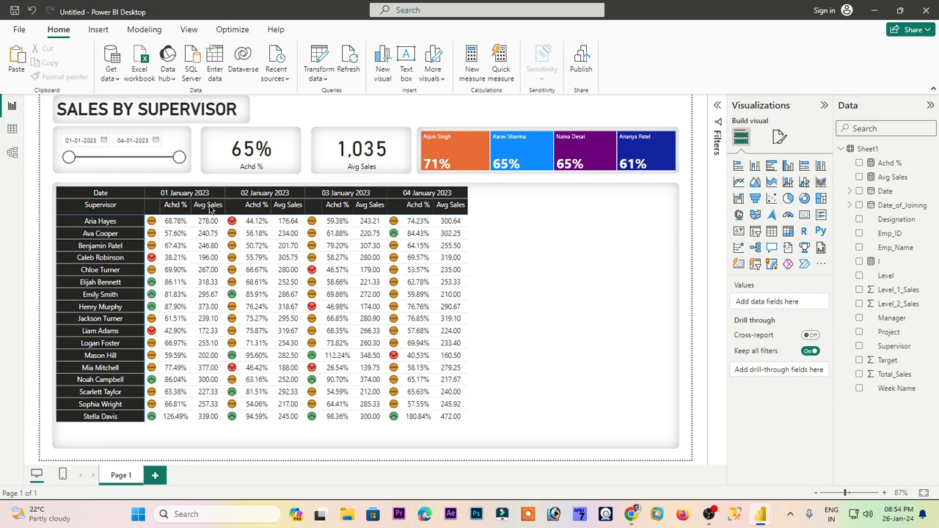
- Start saving the report on this device and go to the blog's Power BI folder on New Volume (E:)
{"action": "key", "text": "ctrl+s"}
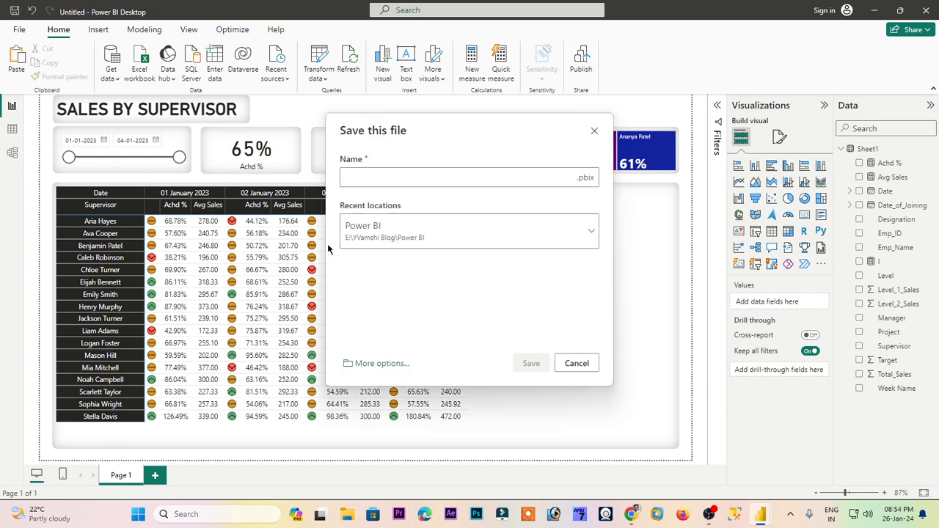
{"action": "left_click", "coordinate": [373, 363]}
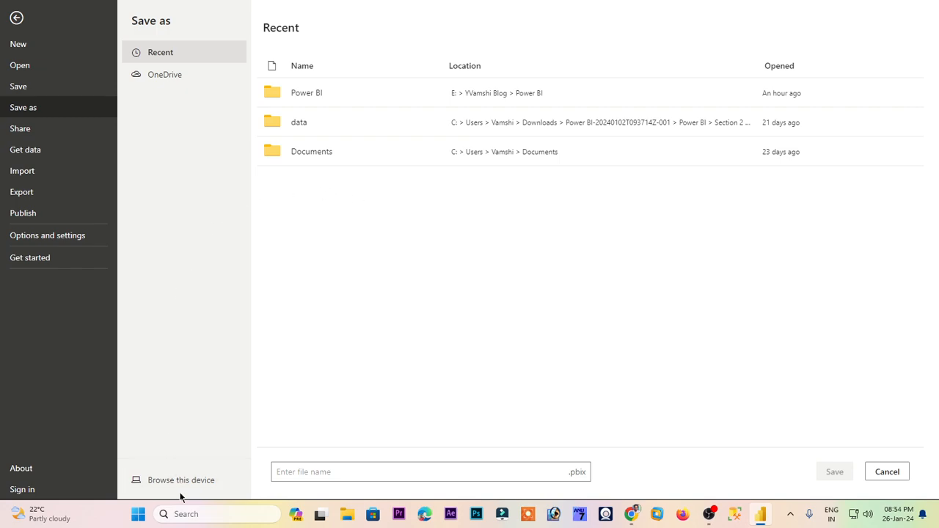
{"action": "left_click", "coordinate": [180, 491]}
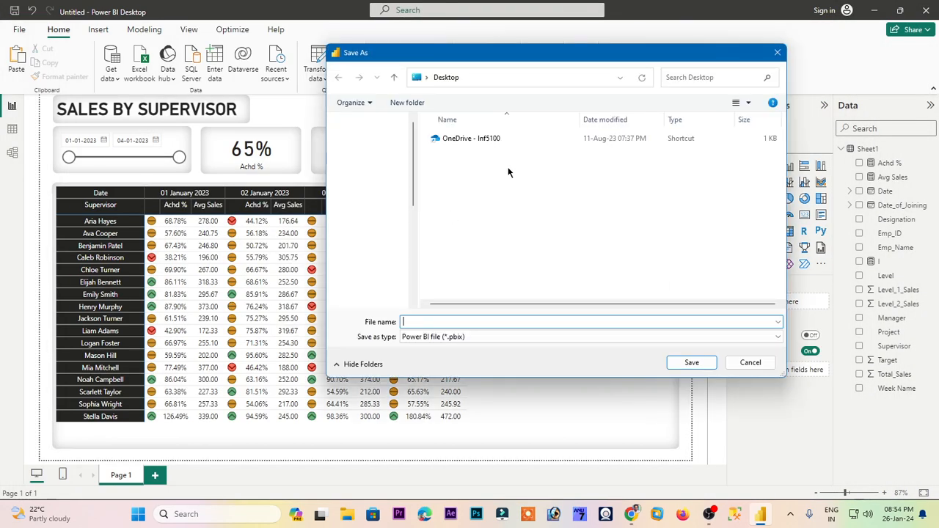
{"action": "scroll", "coordinate": [300, 272], "scroll_direction": "down", "scroll_amount": 5}
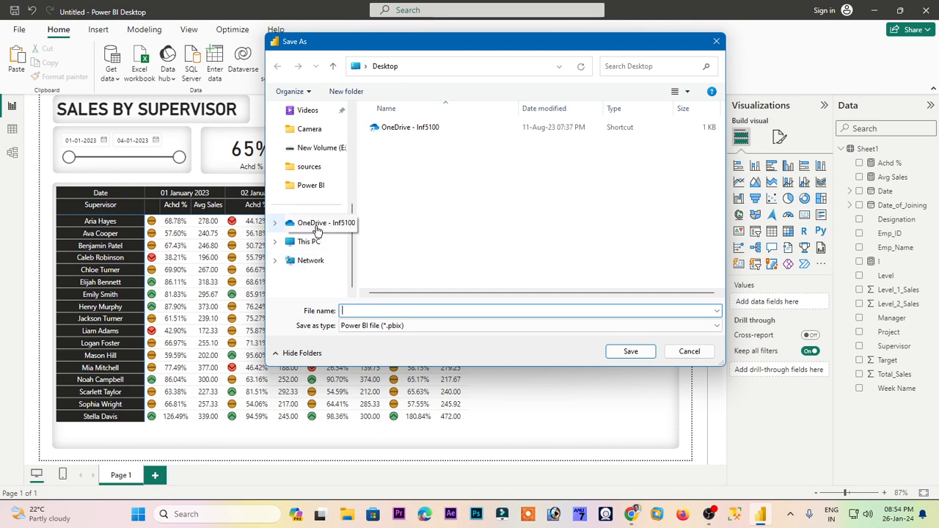
{"action": "left_click", "coordinate": [310, 147]}
{"action": "left_click", "coordinate": [479, 203]}
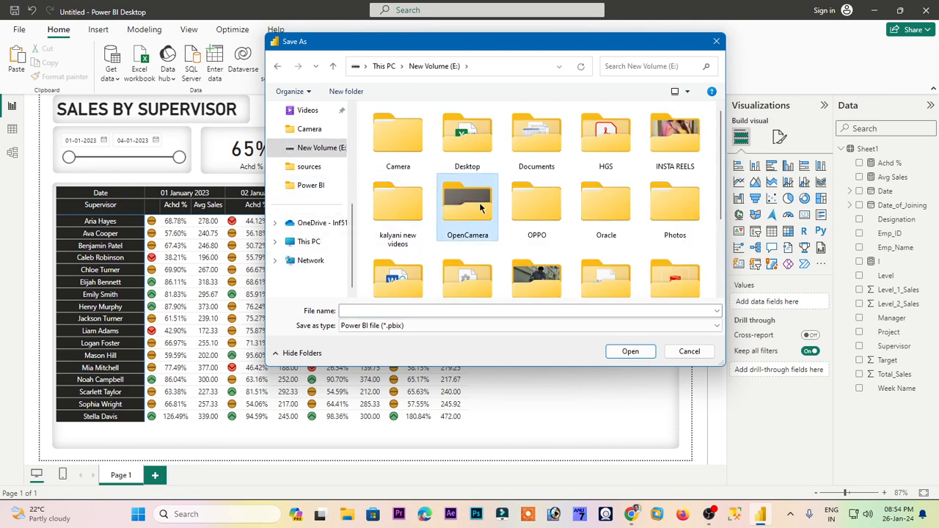
{"action": "scroll", "coordinate": [479, 202], "scroll_direction": "down", "scroll_amount": 2}
{"action": "double_click", "coordinate": [465, 254]}
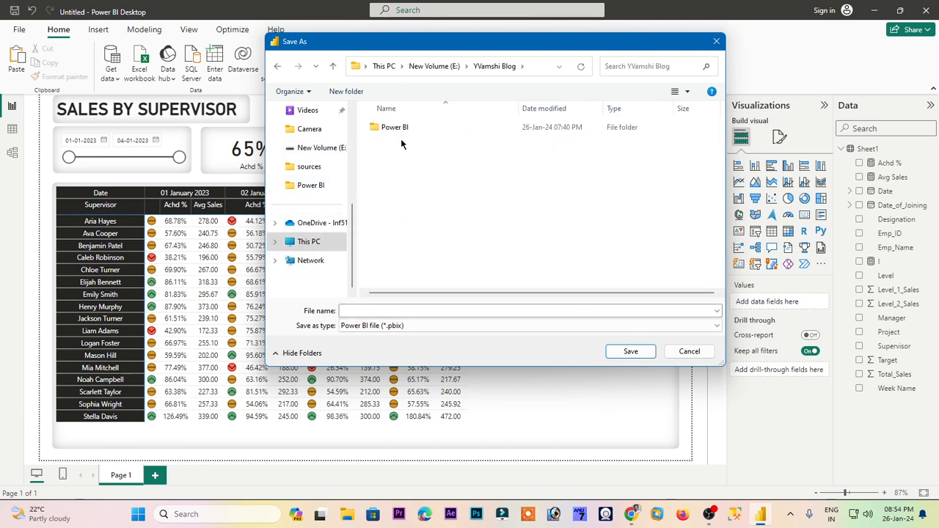
{"action": "double_click", "coordinate": [400, 129]}
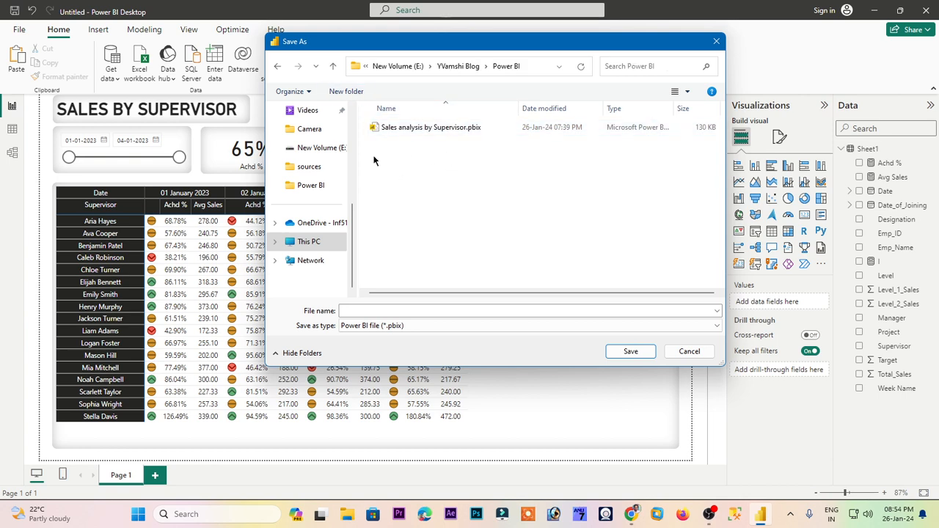
- Name the file 26Jan2024_PBI and save it as a Power BI file
{"action": "left_click", "coordinate": [403, 313]}
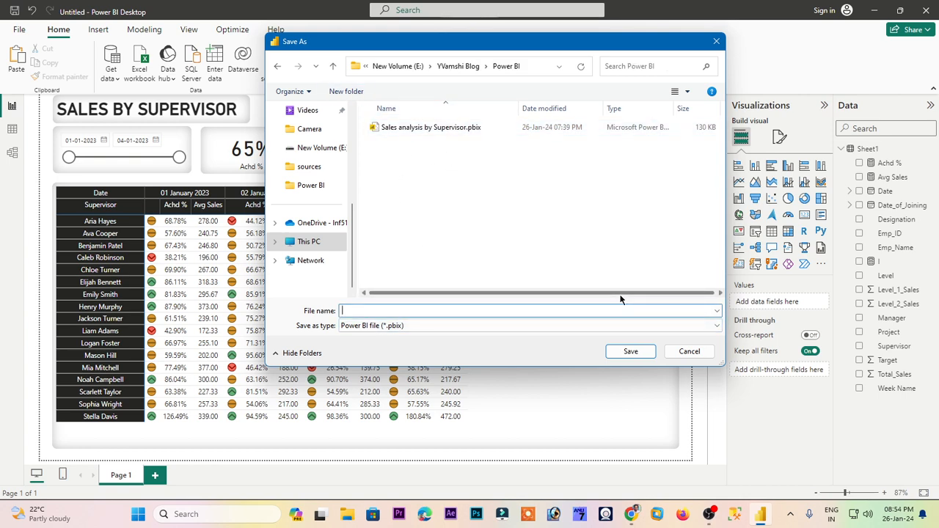
{"action": "type", "text": "26jan"}
{"action": "key", "text": "BackSpace"}
{"action": "key", "text": "BackSpace"}
{"action": "key", "text": "BackSpace"}
{"action": "type", "text": "Jan2024"}
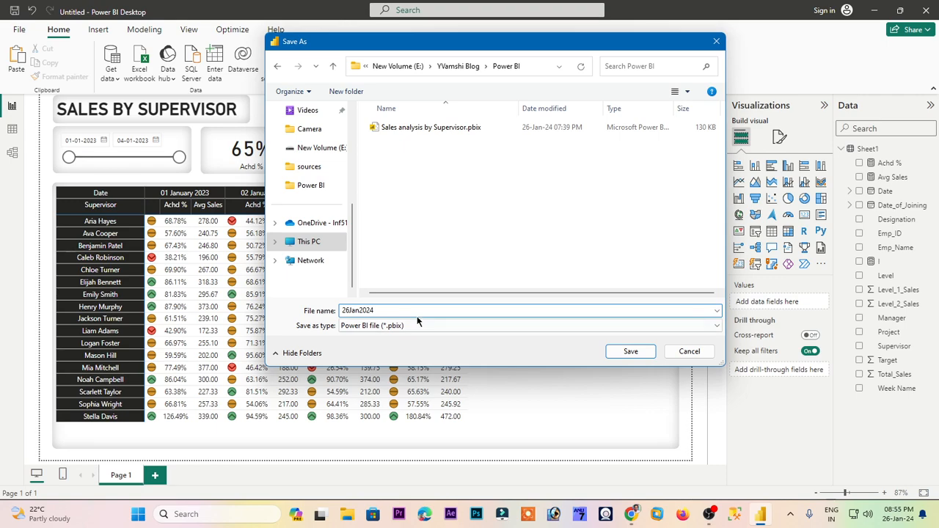
{"action": "type", "text": "_PBI"}
{"action": "left_click", "coordinate": [630, 352]}
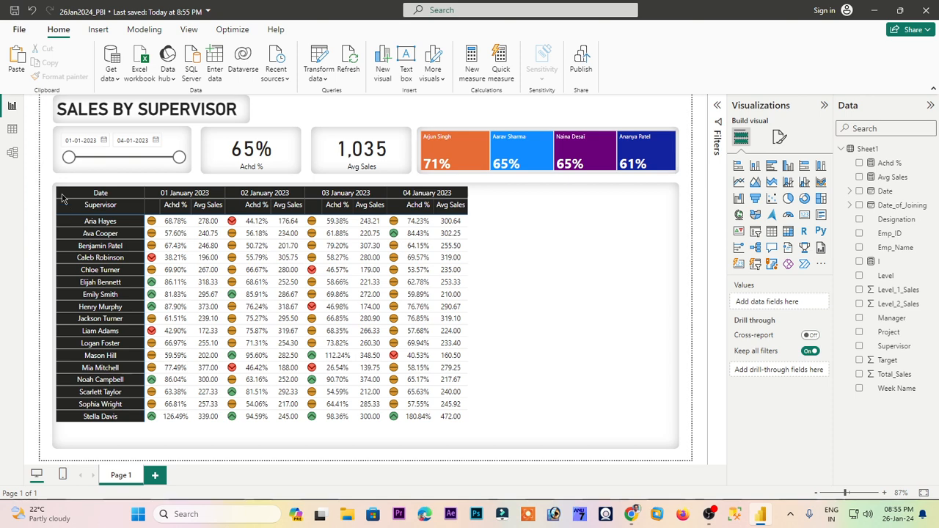
{"action": "left_click", "coordinate": [14, 33]}
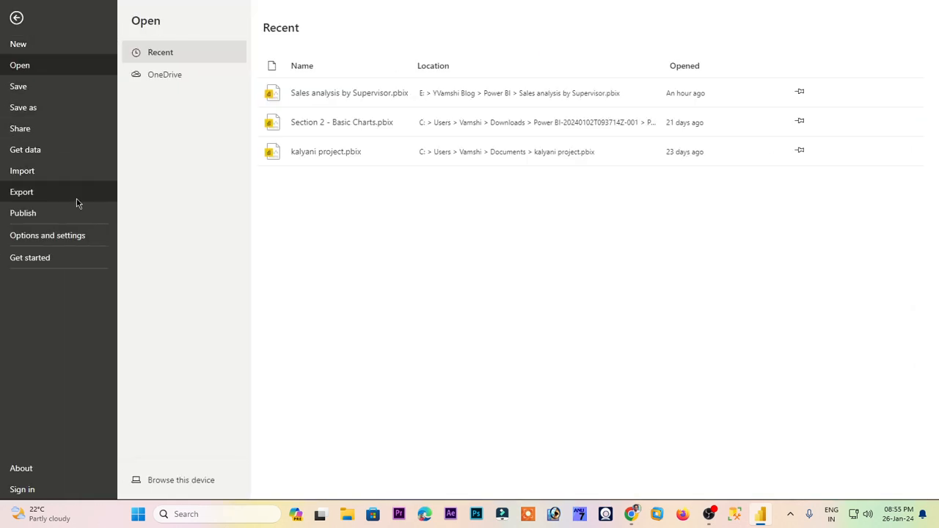
{"action": "left_click", "coordinate": [55, 110]}
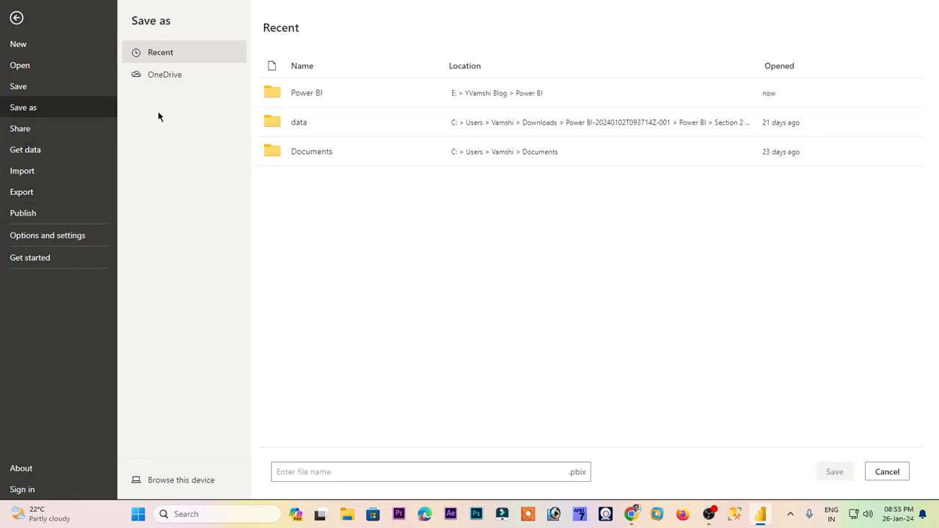
{"action": "key", "text": "Escape"}
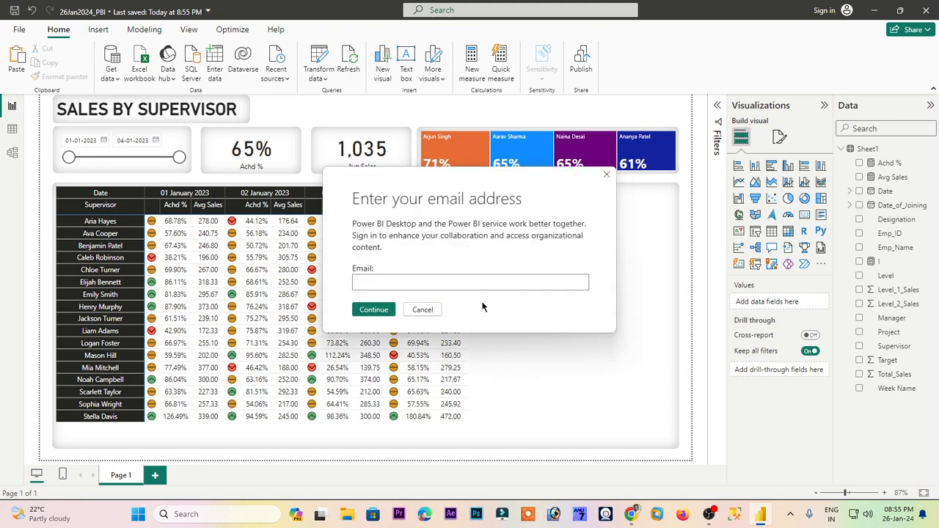
- Dismiss the email sign-in prompt and export the report to PDF
{"action": "left_click", "coordinate": [423, 309]}
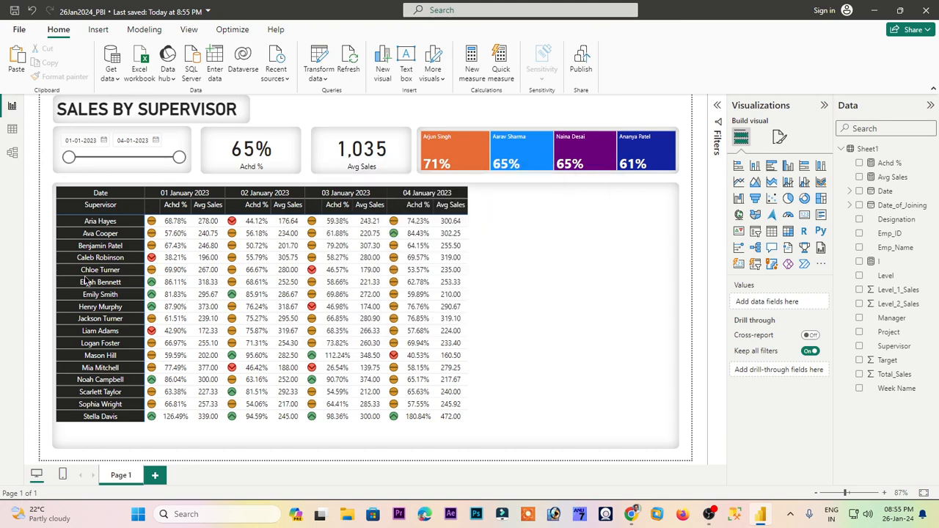
{"action": "left_click", "coordinate": [20, 30]}
{"action": "key", "text": "Escape"}
{"action": "left_click", "coordinate": [22, 29]}
{"action": "left_click", "coordinate": [32, 192]}
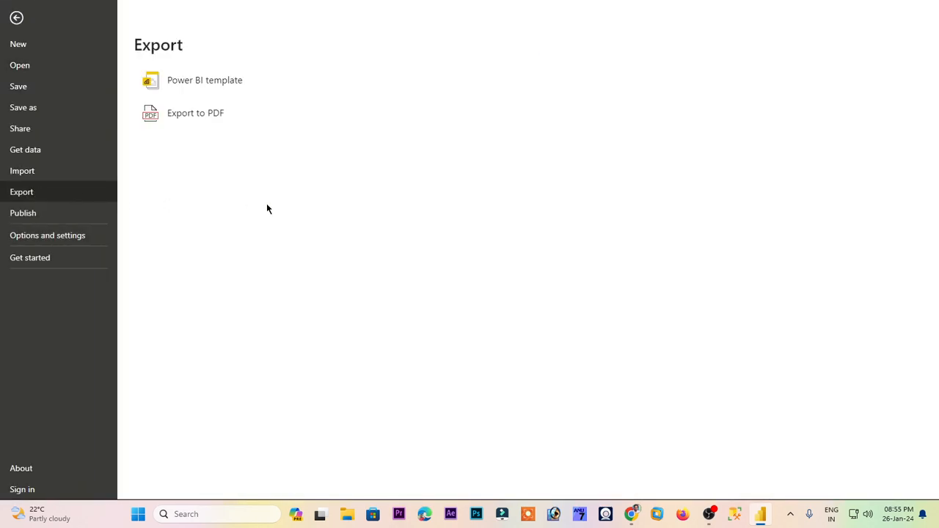
{"action": "left_click", "coordinate": [216, 116]}
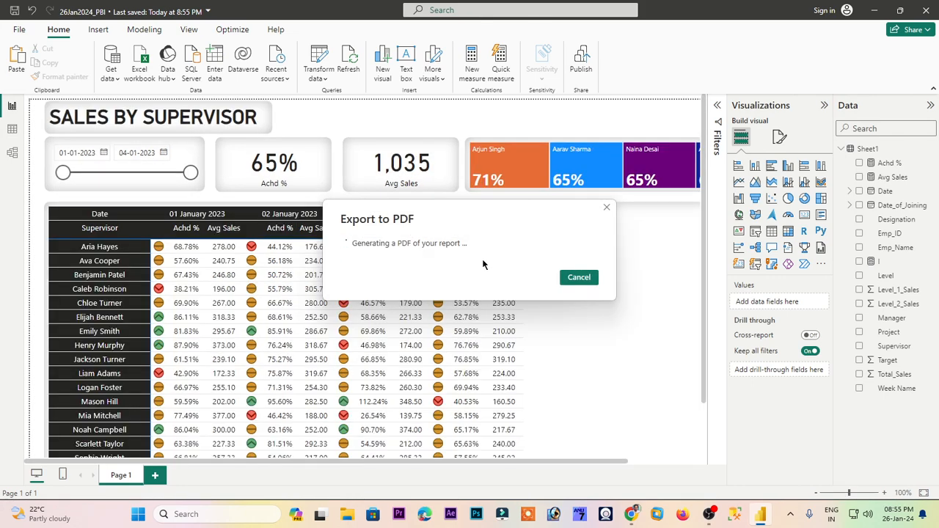
{"action": "key", "text": "alt+Tab"}
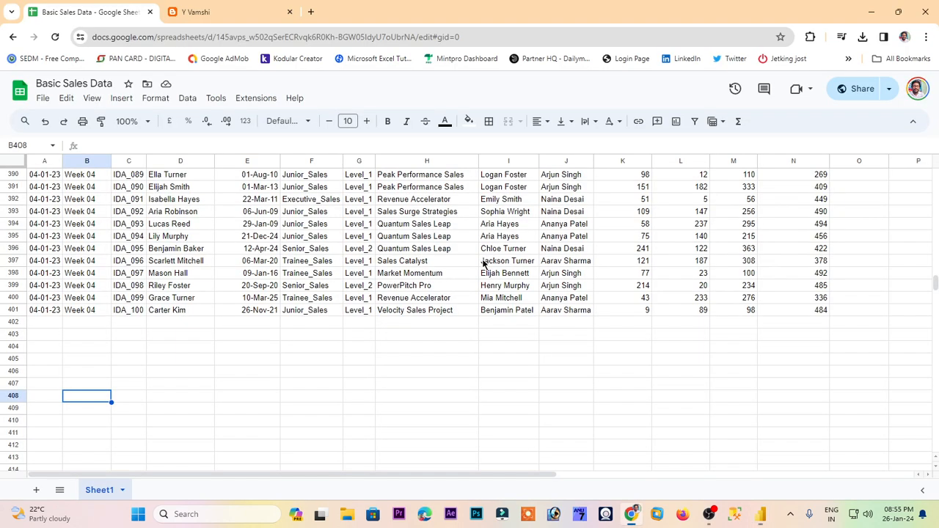
{"action": "key", "text": "alt+Tab"}
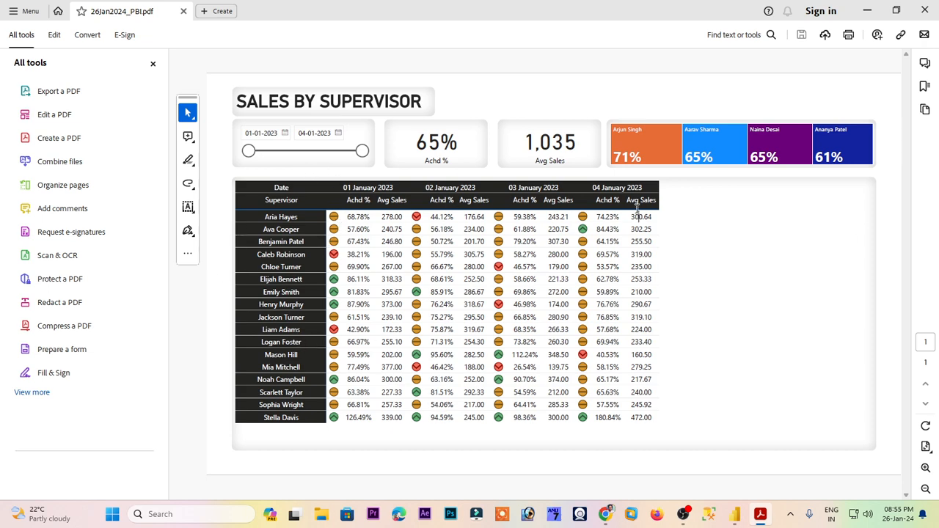
- Examine the slicer, cards and matrix in the exported 26Jan2024_PBI.pdf, then close the PDF viewer to return to Power BI
{"action": "left_click_drag", "start_coordinate": [291, 149], "coordinate": [386, 167]}
{"action": "left_click", "coordinate": [386, 167]}
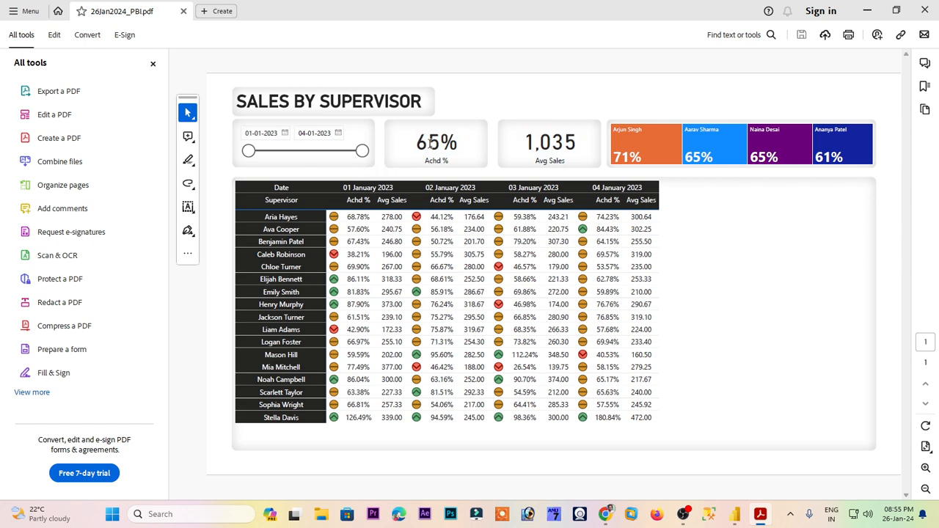
{"action": "left_click_drag", "start_coordinate": [430, 144], "coordinate": [540, 209]}
{"action": "left_click", "coordinate": [644, 304]}
{"action": "left_click", "coordinate": [153, 64]}
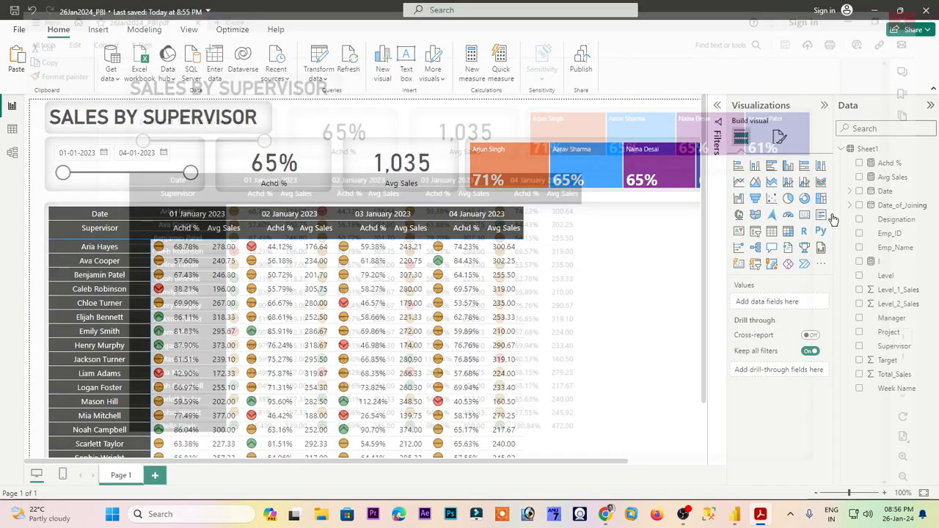
{"action": "left_click", "coordinate": [924, 10]}
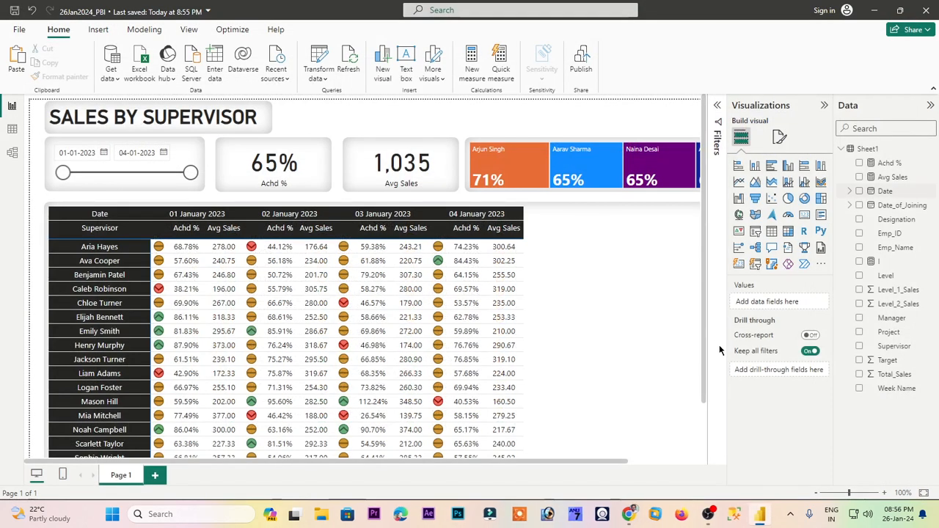